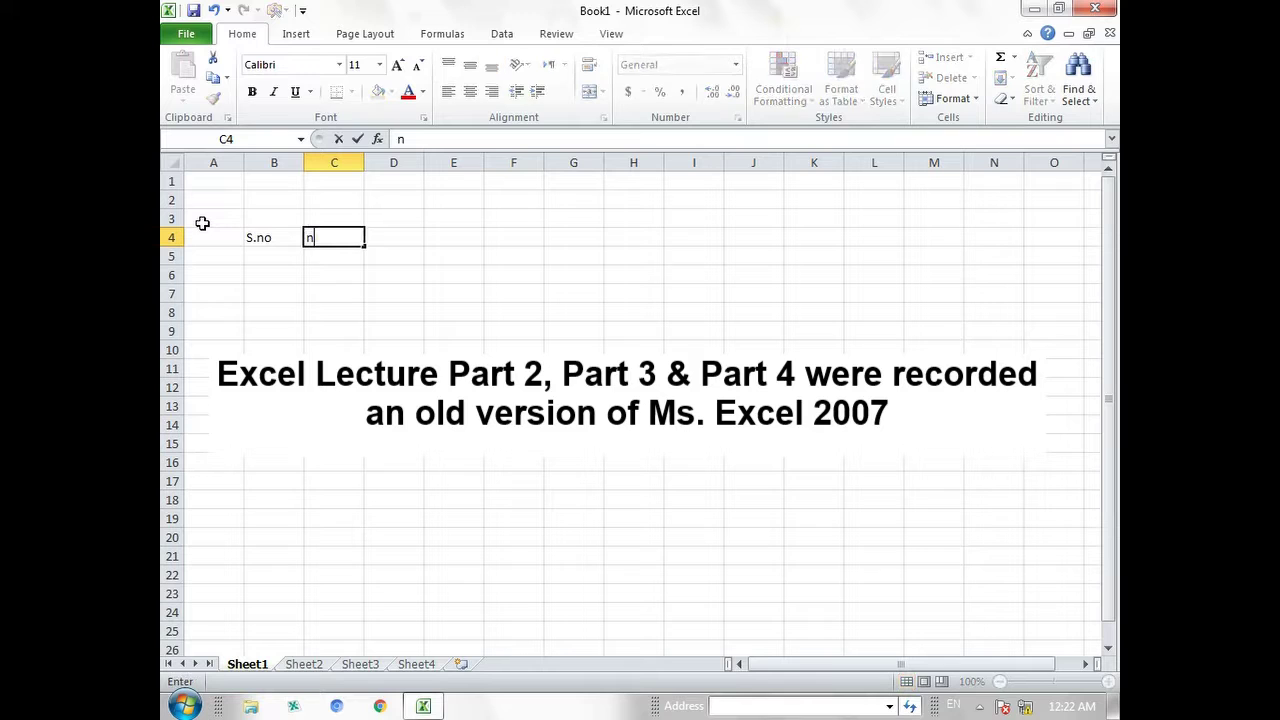
Enter the headers "name" in C4 and "marks" in D4, beside the S.no header.
{"action": "type", "text": "ame"}
{"action": "key", "text": "Tab"}
{"action": "type", "text": "f"}
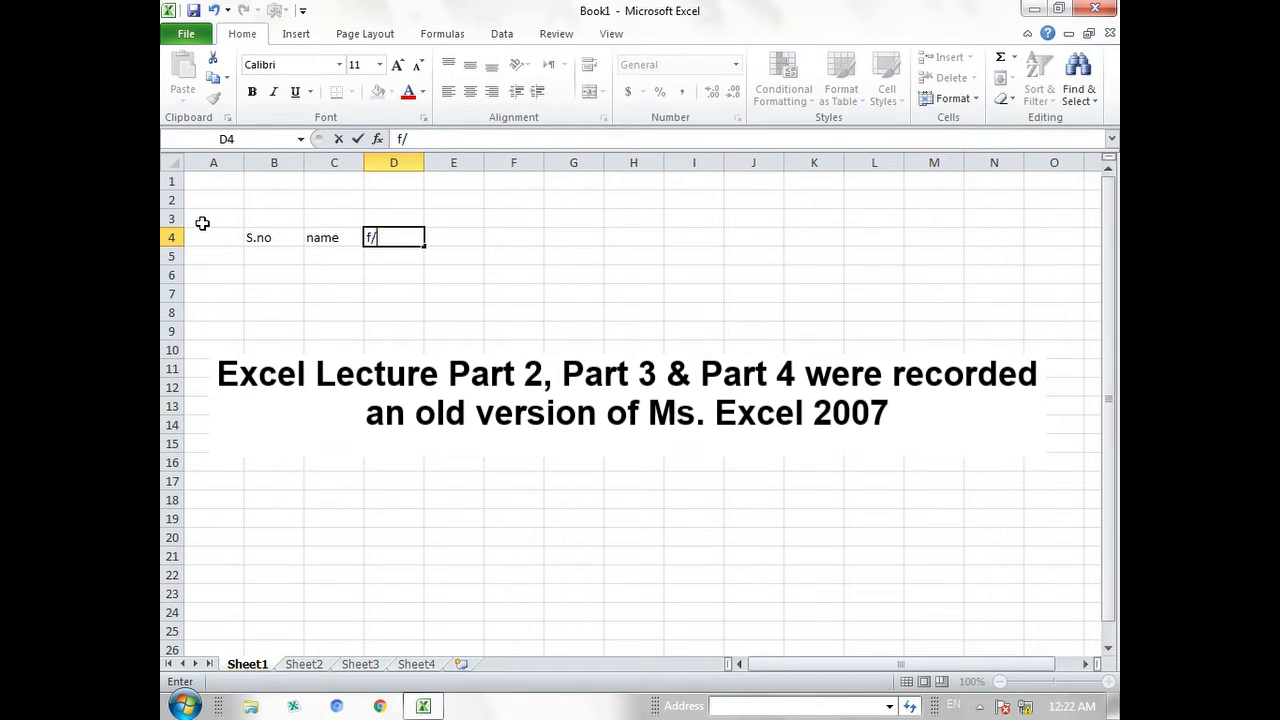
{"action": "type", "text": "marks"}
{"action": "key", "text": "Tab"}
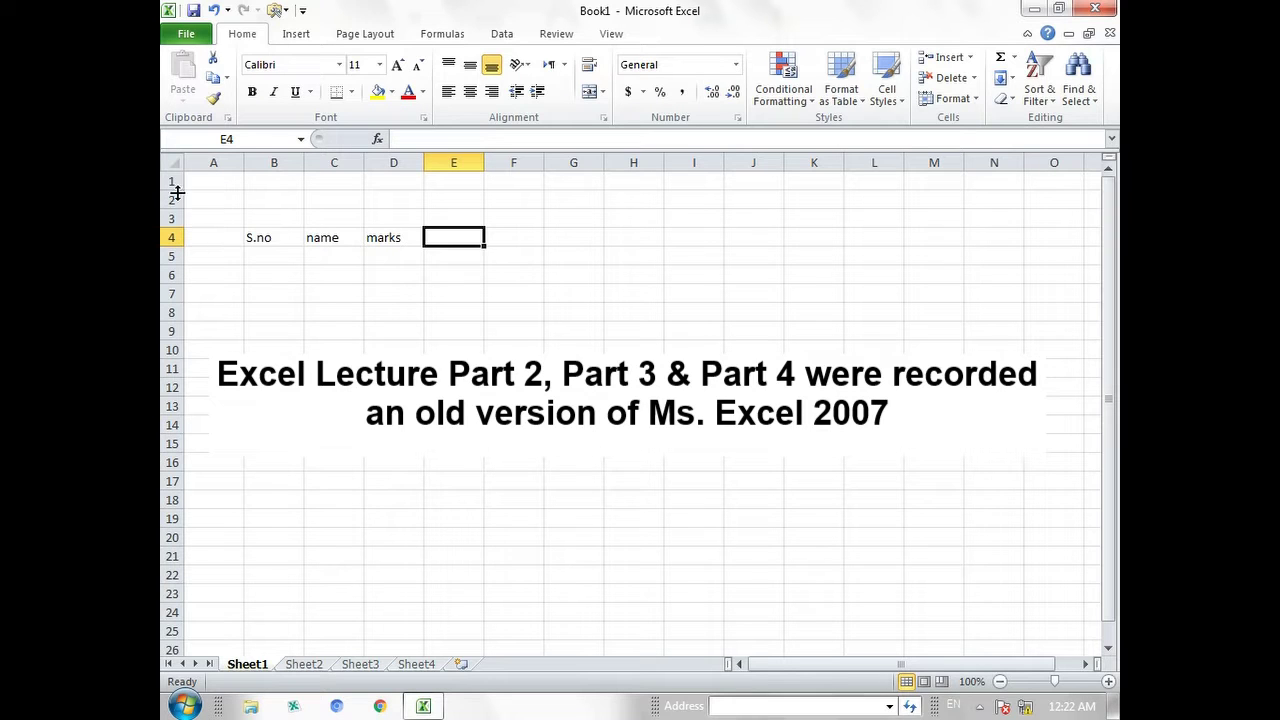
{"action": "left_click", "coordinate": [260, 295]}
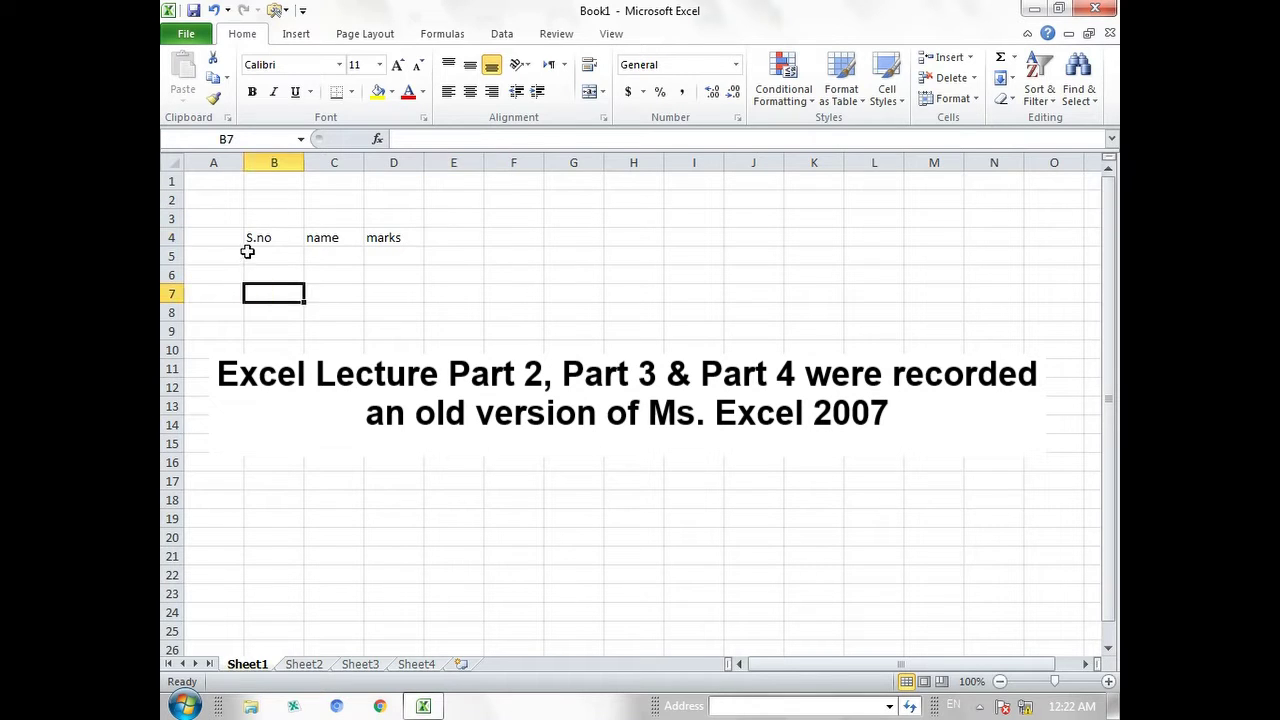
Copy the S.no cell B4 and paste it into K5, M6 and M10, ending with copy mode cleared.
{"action": "left_click", "coordinate": [258, 238]}
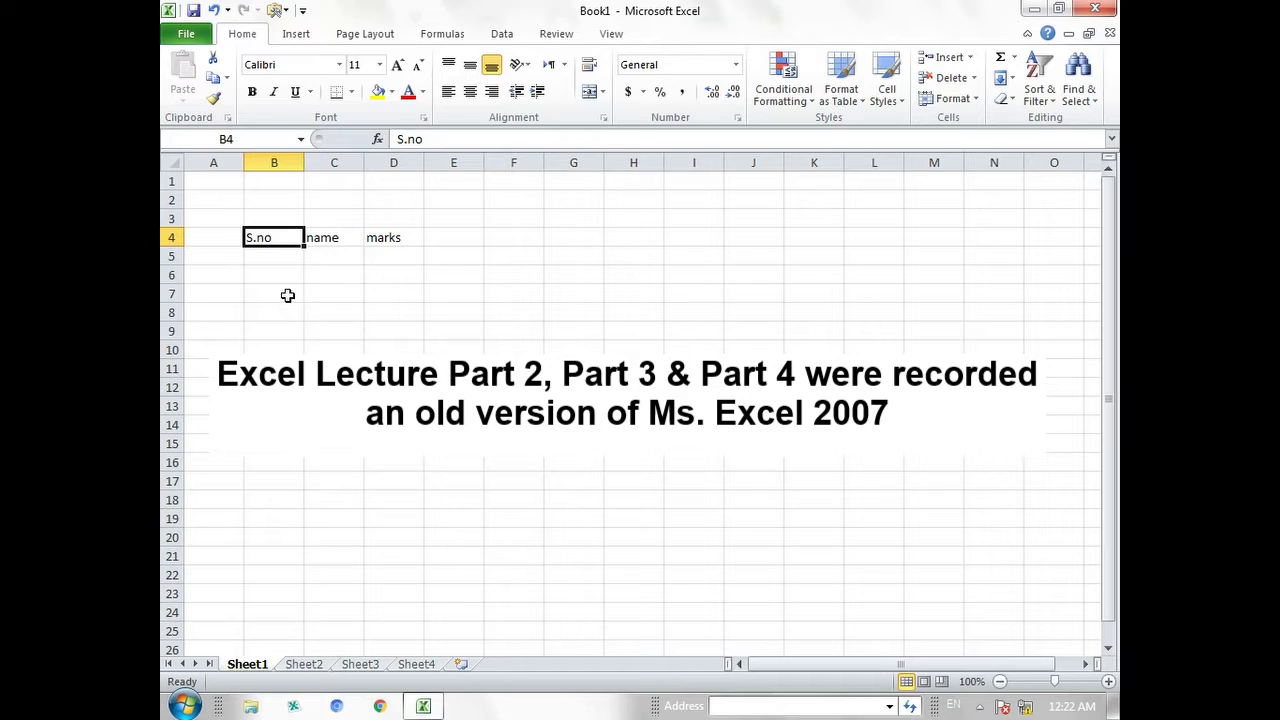
{"action": "key", "text": "ctrl+c"}
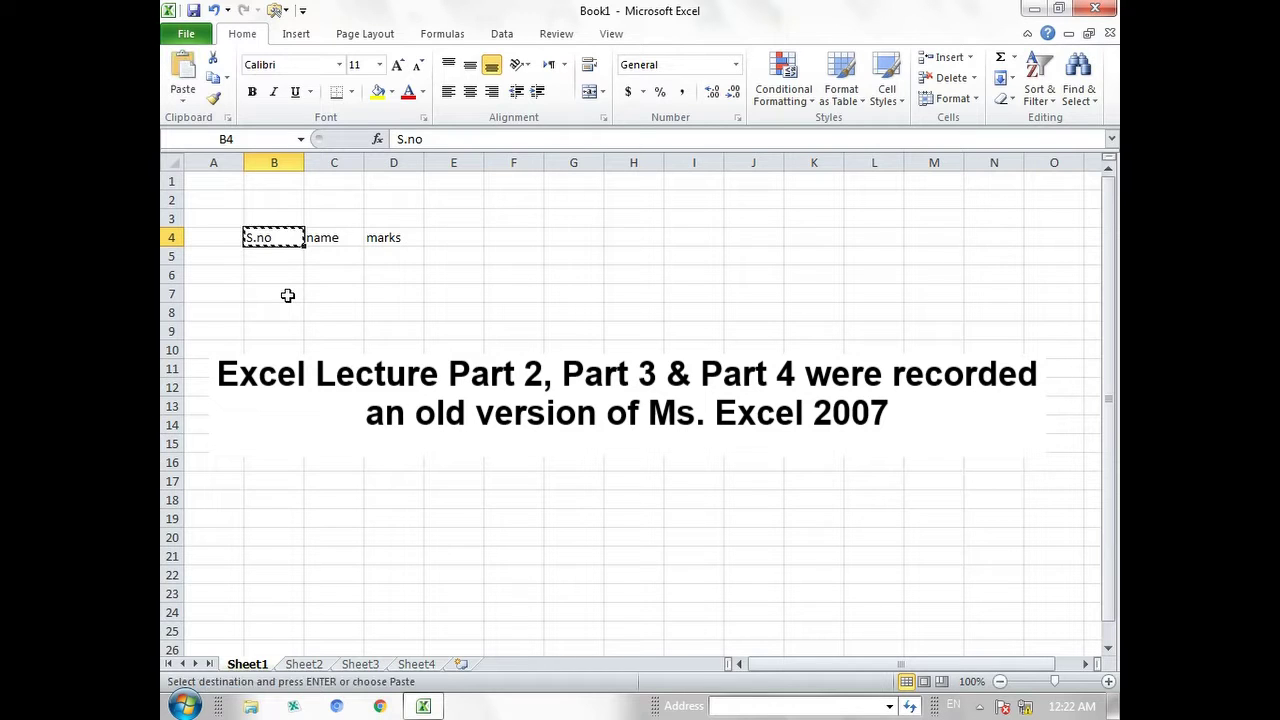
{"action": "left_click", "coordinate": [794, 253]}
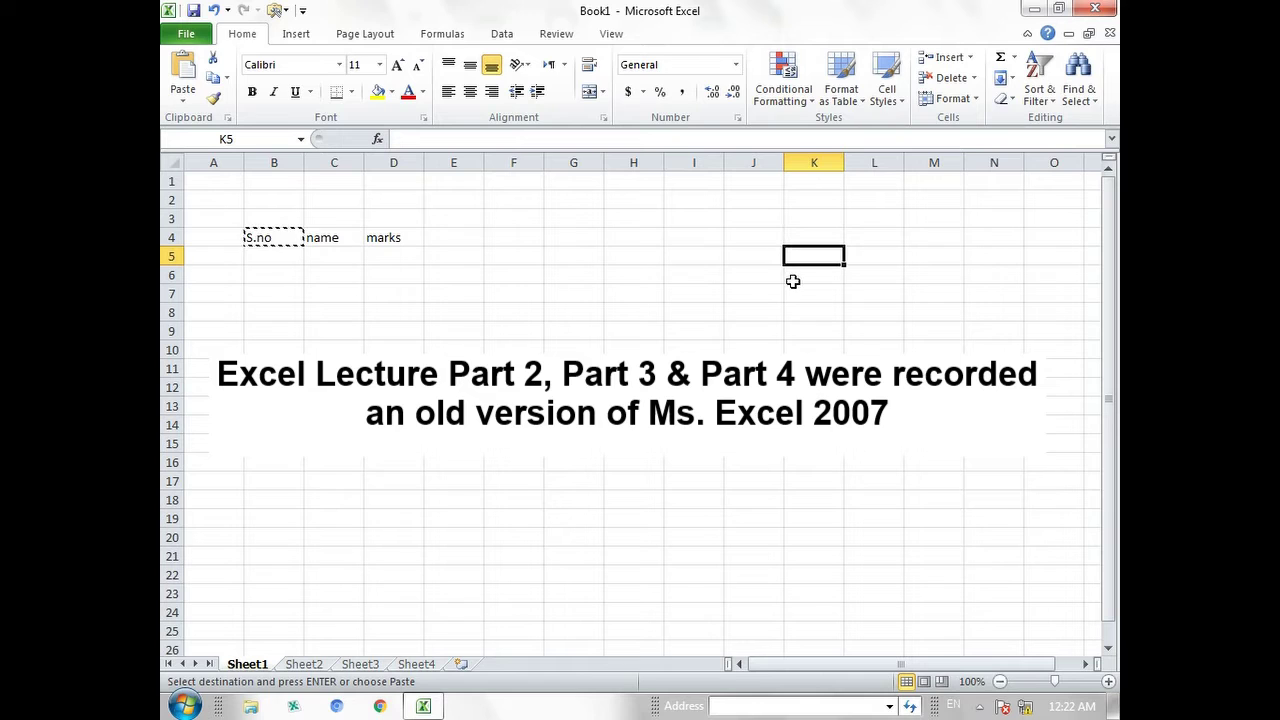
{"action": "key", "text": "ctrl+v"}
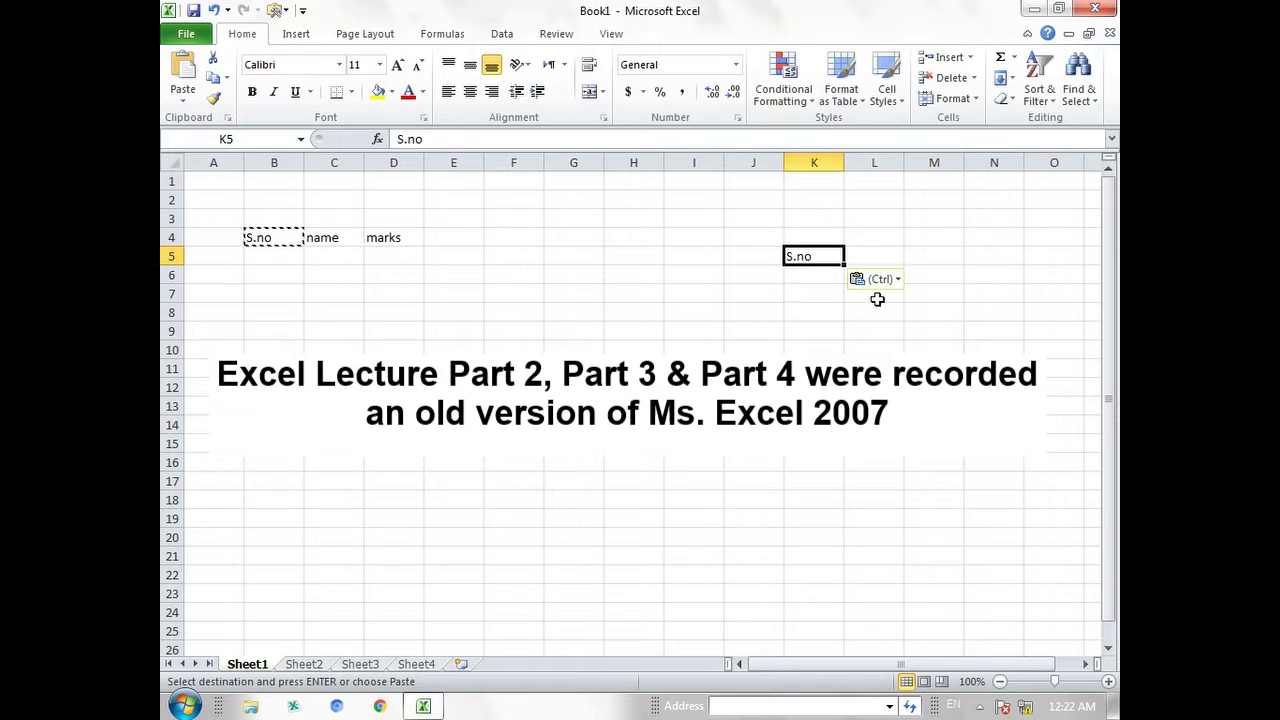
{"action": "left_click", "coordinate": [938, 273]}
{"action": "key", "text": "ctrl+v"}
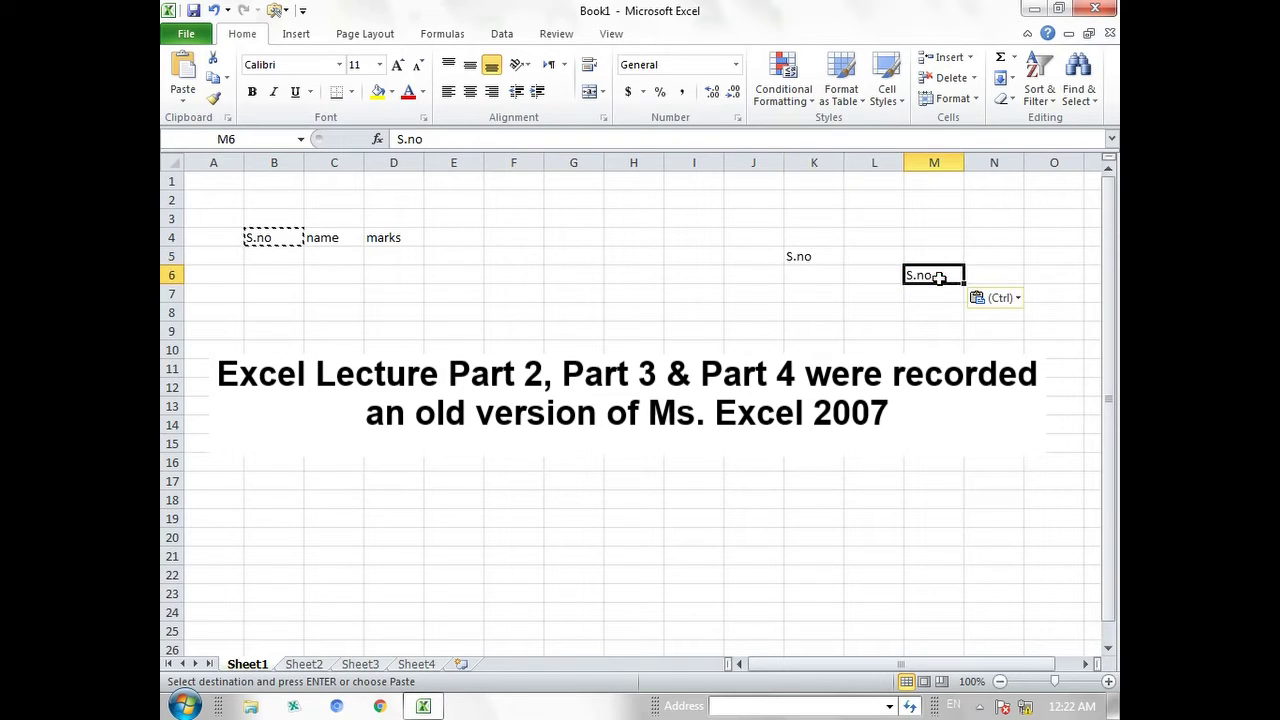
{"action": "left_click", "coordinate": [918, 345]}
{"action": "key", "text": "ctrl+v"}
{"action": "left_click", "coordinate": [815, 308]}
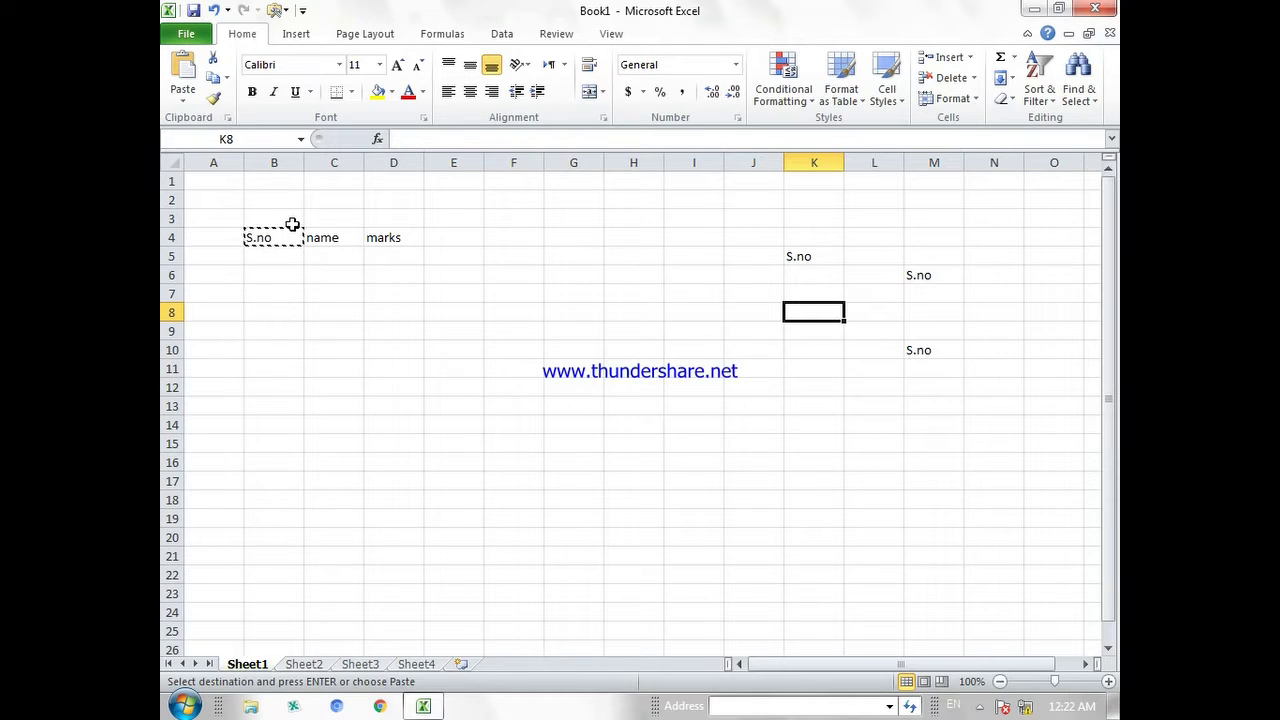
{"action": "key", "text": "Escape"}
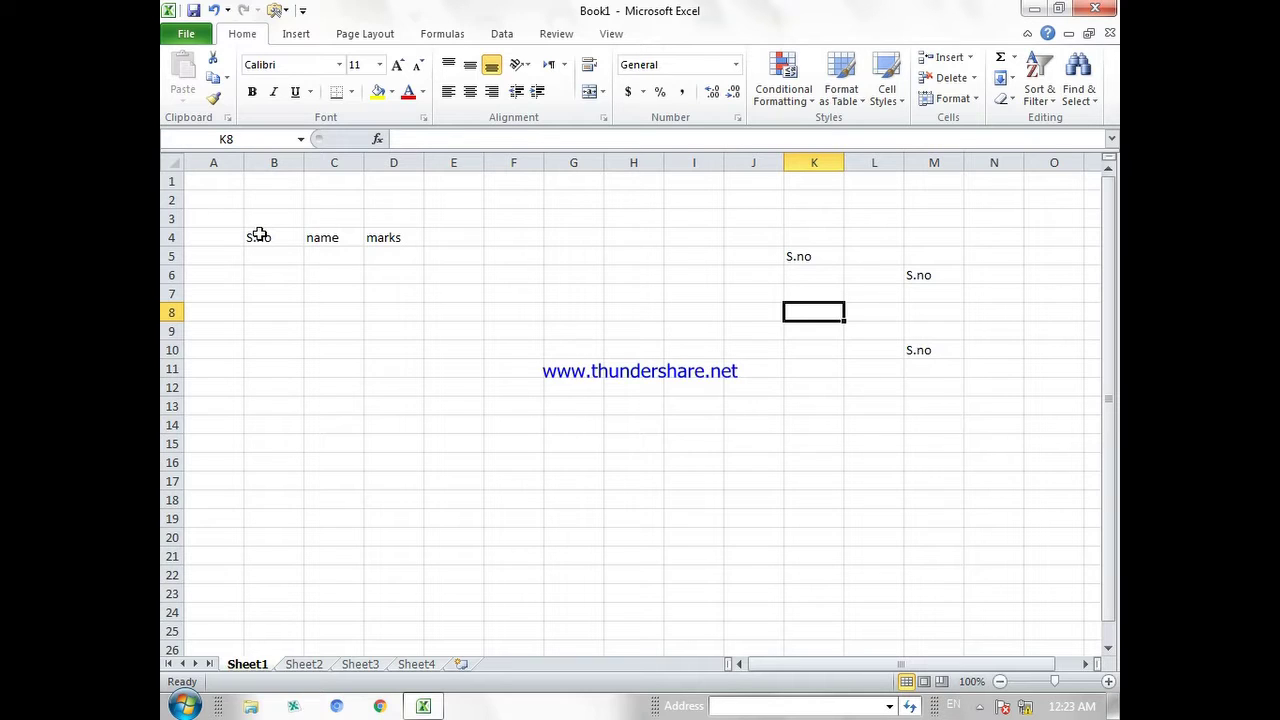
Move the S.no entry from K5 to I9 by cutting and pasting it.
{"action": "left_click", "coordinate": [262, 235]}
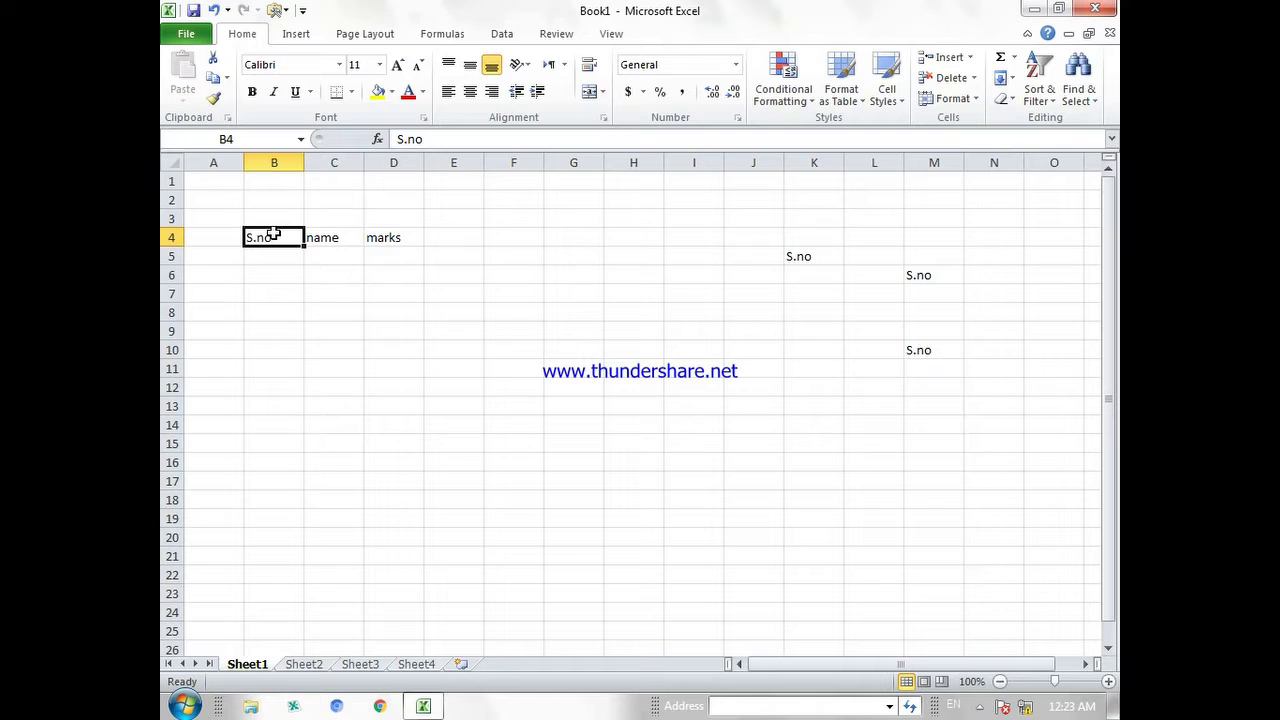
{"action": "left_click", "coordinate": [806, 253]}
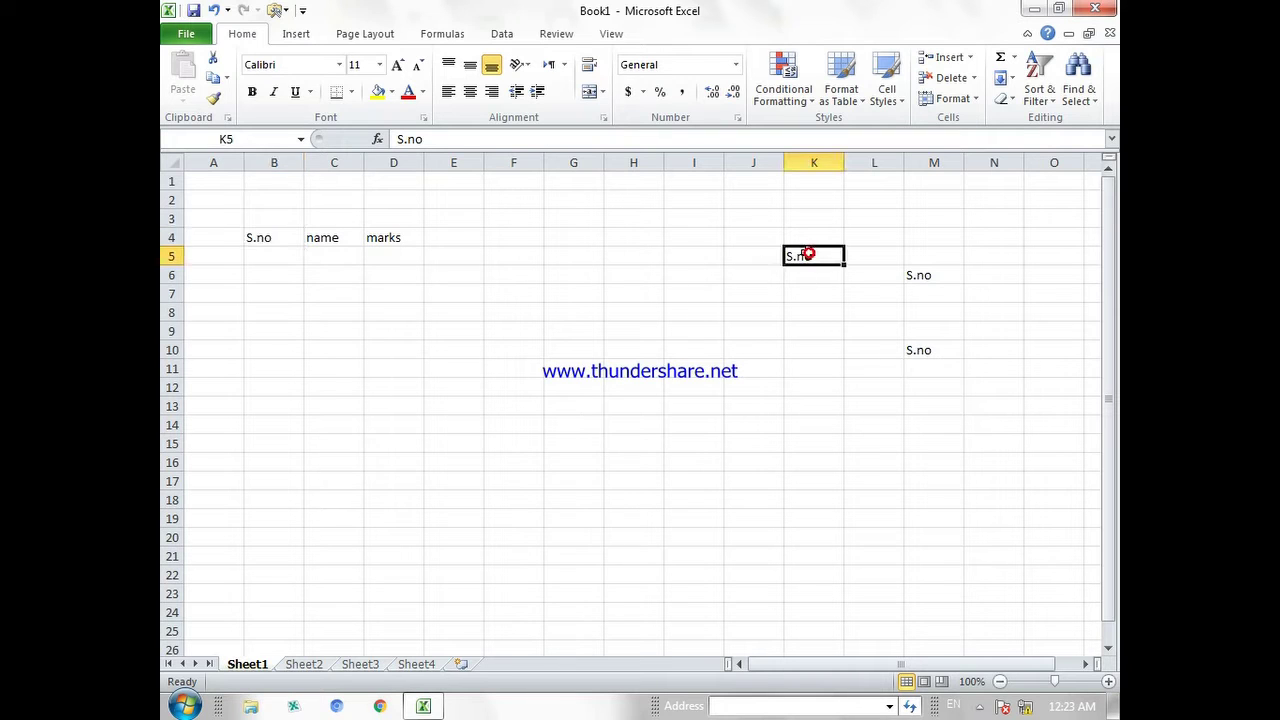
{"action": "key", "text": "ctrl+c"}
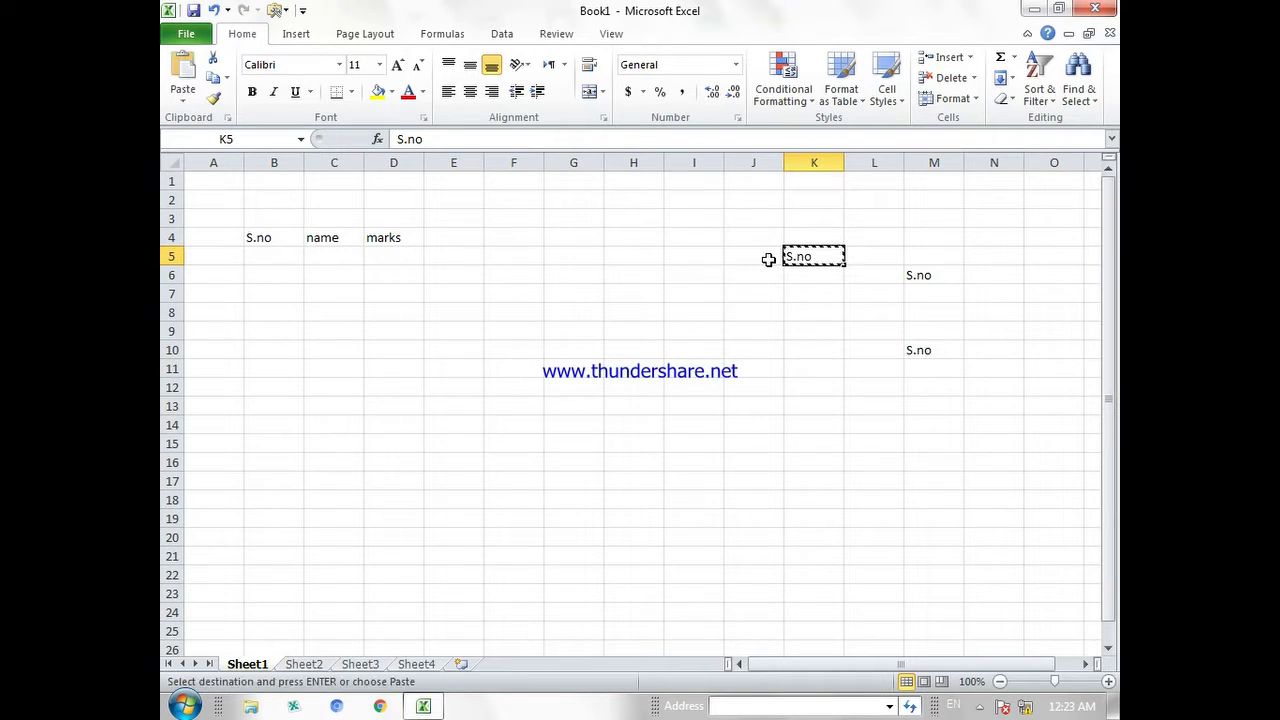
{"action": "left_click", "coordinate": [714, 327]}
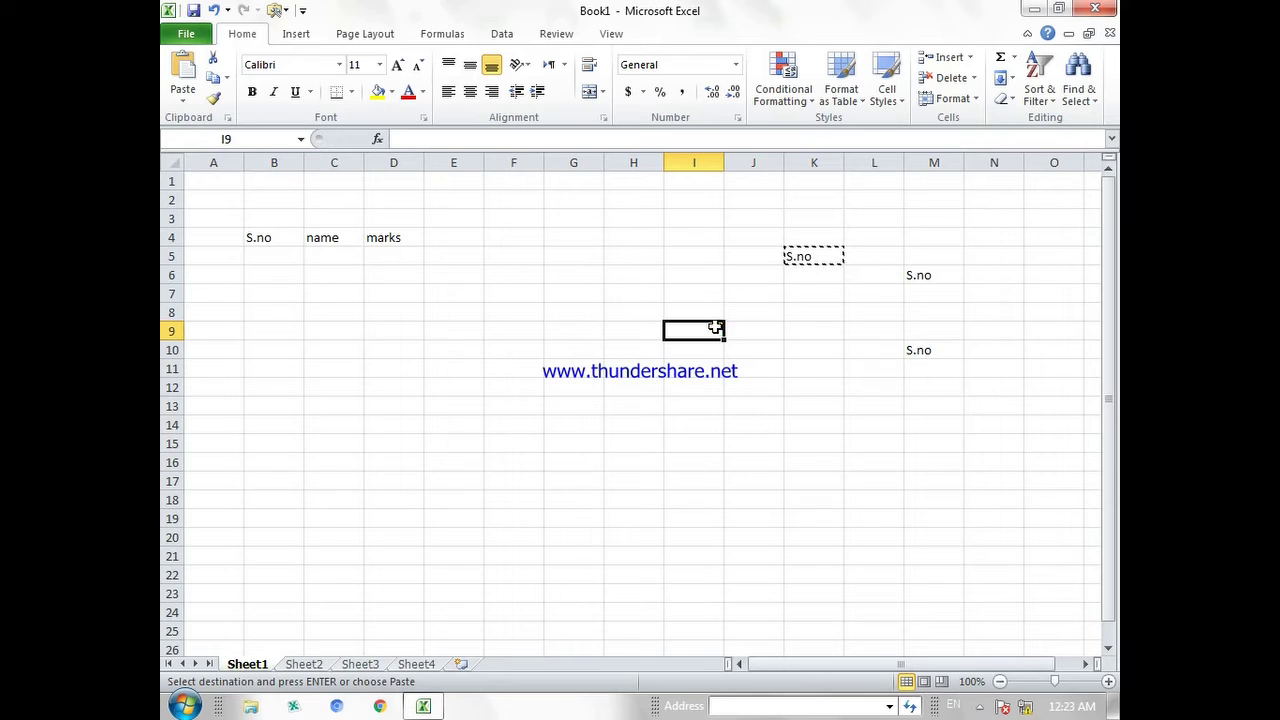
{"action": "key", "text": "Return"}
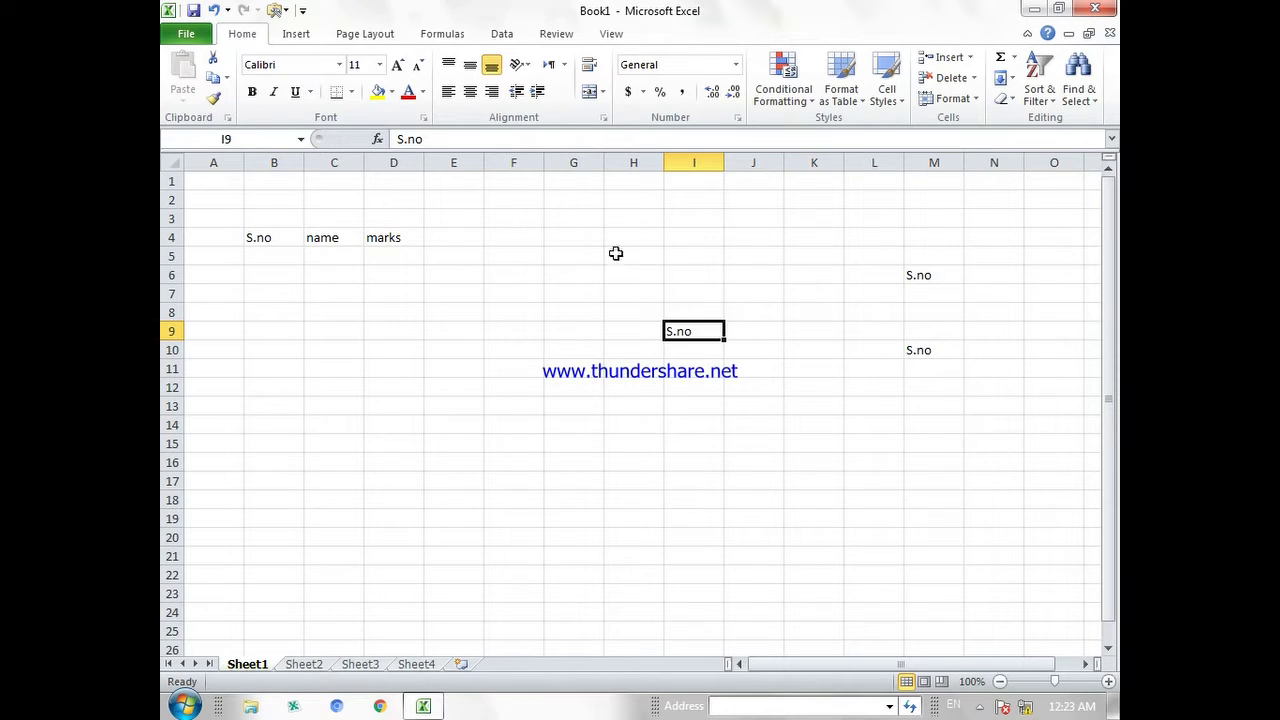
Copy only the characters "no" from within the text of B4 and paste them into G4.
{"action": "left_click", "coordinate": [588, 238]}
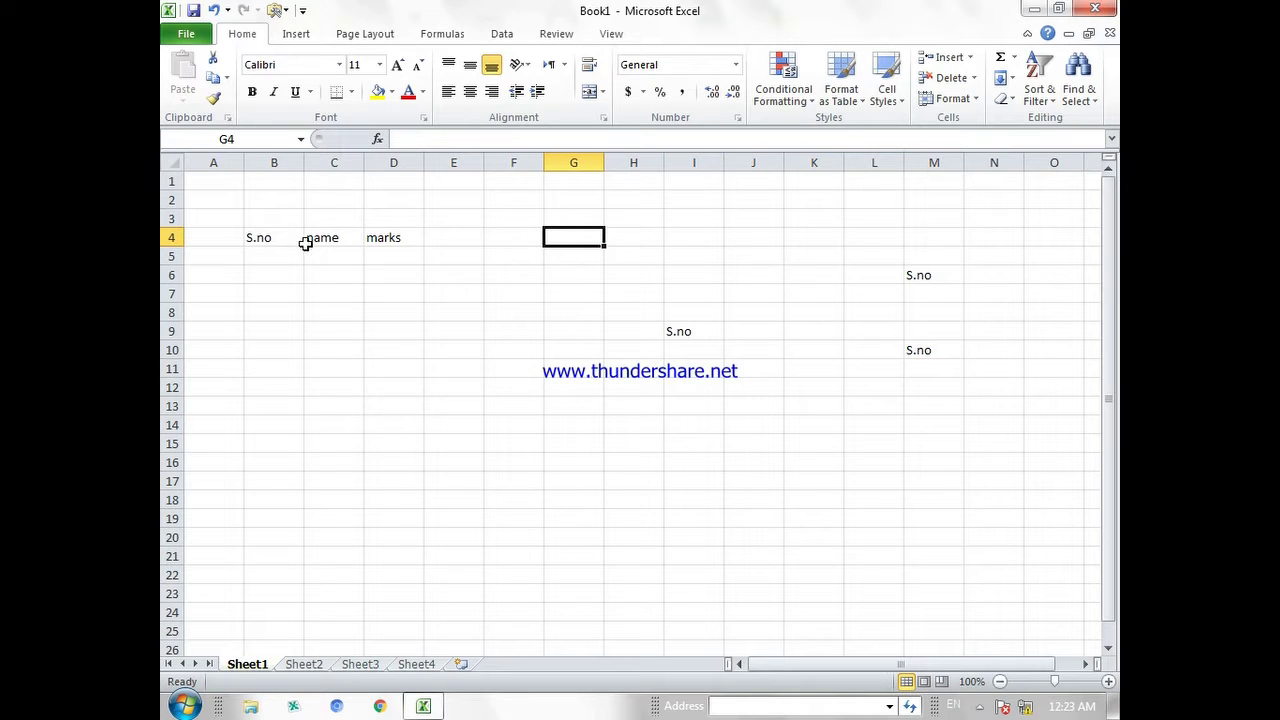
{"action": "left_click", "coordinate": [262, 240]}
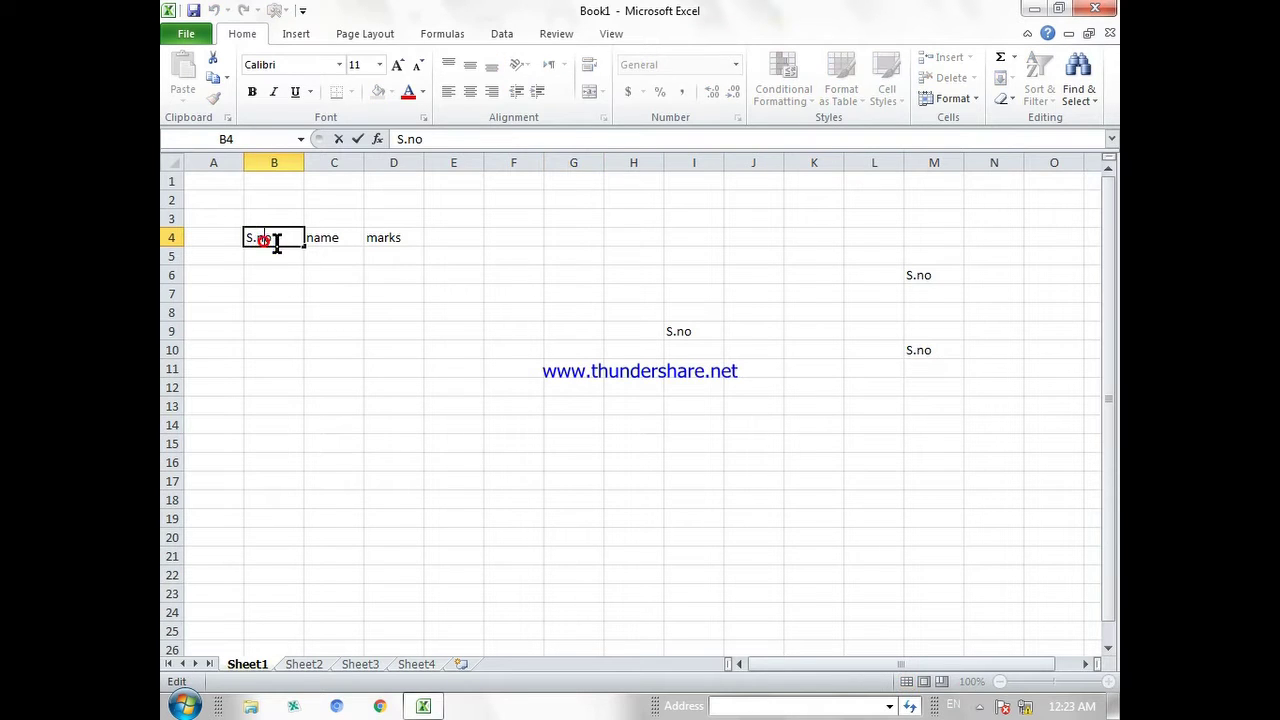
{"action": "left_click", "coordinate": [274, 292]}
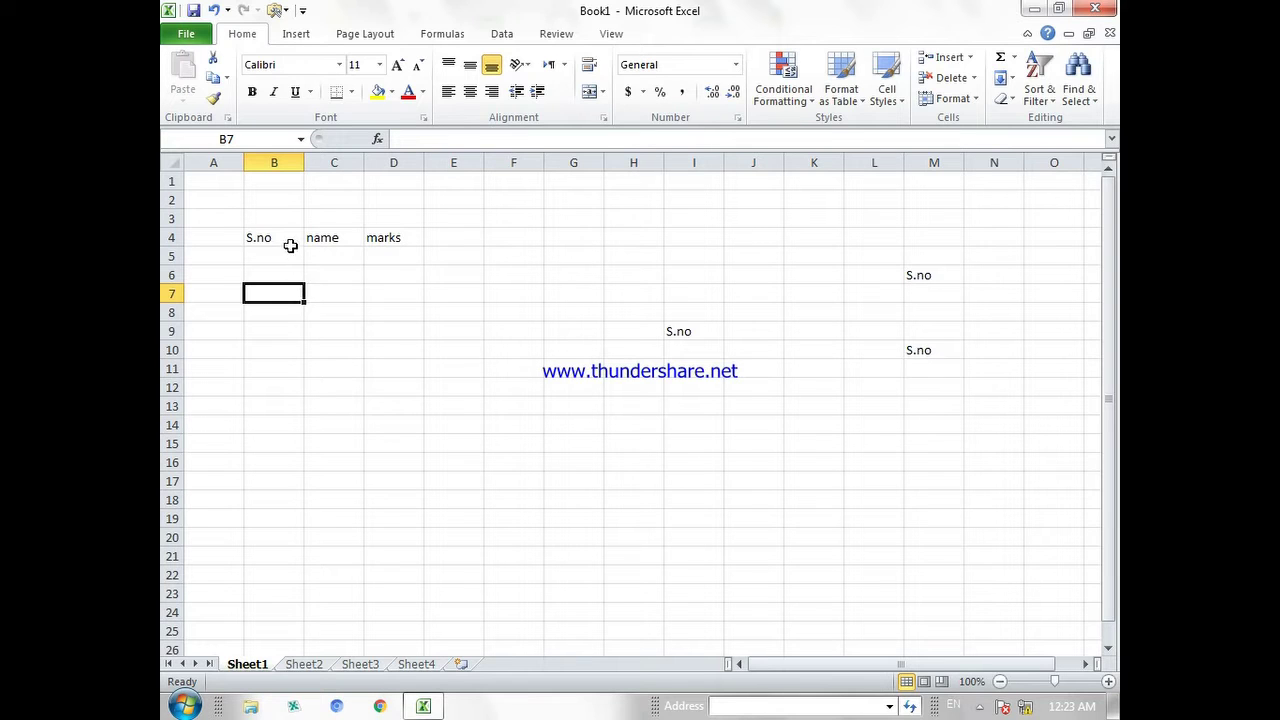
{"action": "left_click", "coordinate": [285, 239]}
{"action": "left_click", "coordinate": [280, 276]}
{"action": "double_click", "coordinate": [282, 237]}
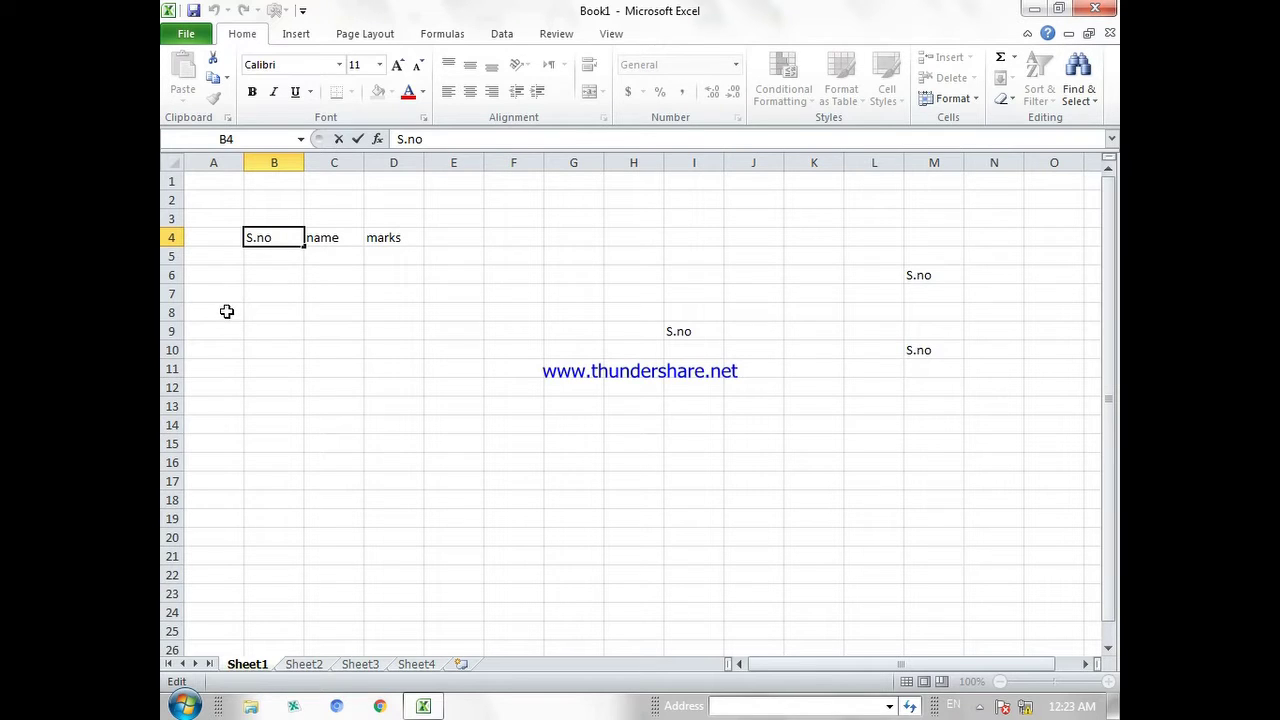
{"action": "mouse_move", "coordinate": [276, 235]}
{"action": "left_mouse_down"}
{"action": "mouse_move", "coordinate": [247, 235]}
{"action": "mouse_move", "coordinate": [258, 235]}
{"action": "left_mouse_up"}
{"action": "key", "text": "ctrl+c"}
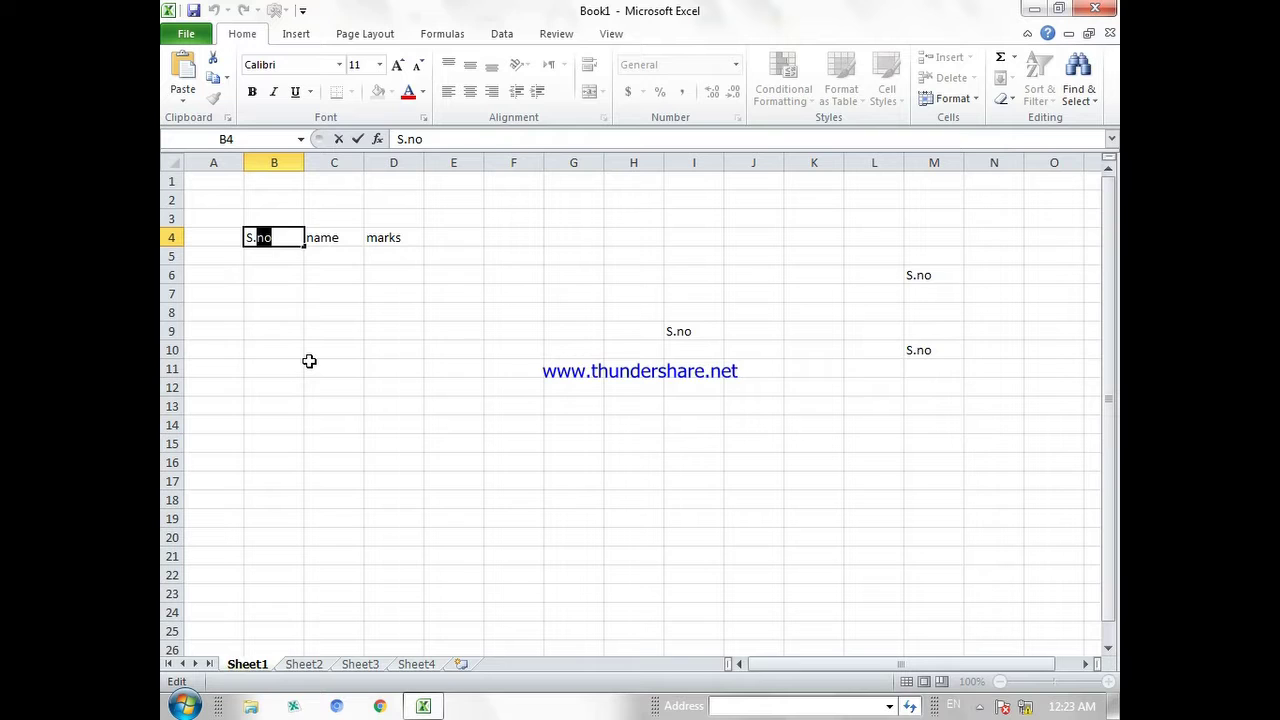
{"action": "left_click", "coordinate": [575, 235]}
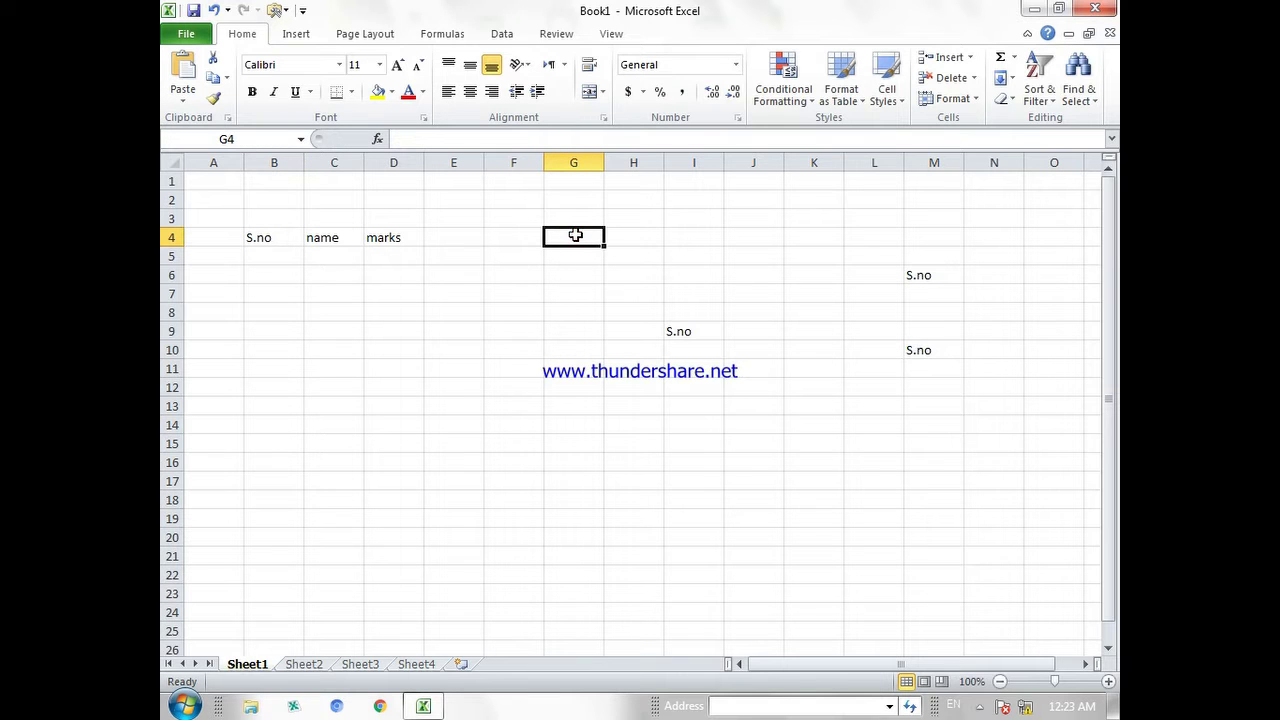
{"action": "key", "text": "ctrl+v"}
Paste the copied "no" text into cells I4 and J7.
{"action": "left_click", "coordinate": [590, 292], "text": "ctrl"}
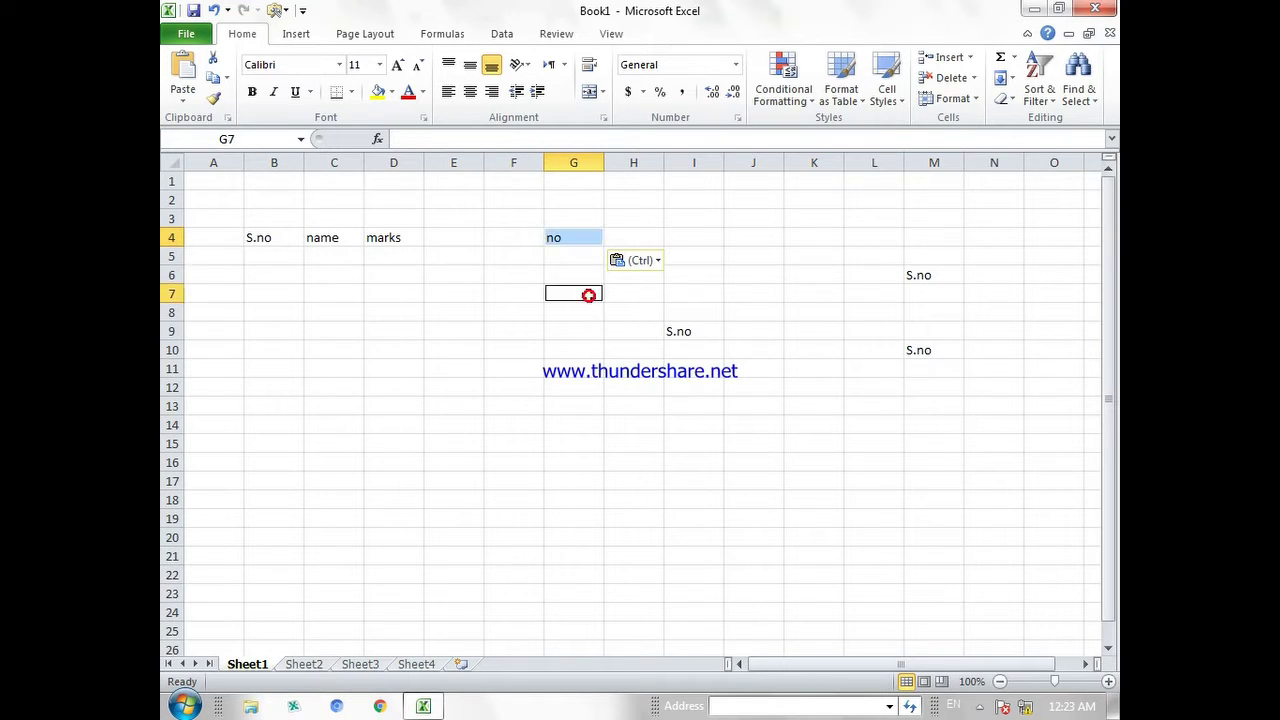
{"action": "key", "text": "ctrl+v"}
{"action": "left_click", "coordinate": [826, 321]}
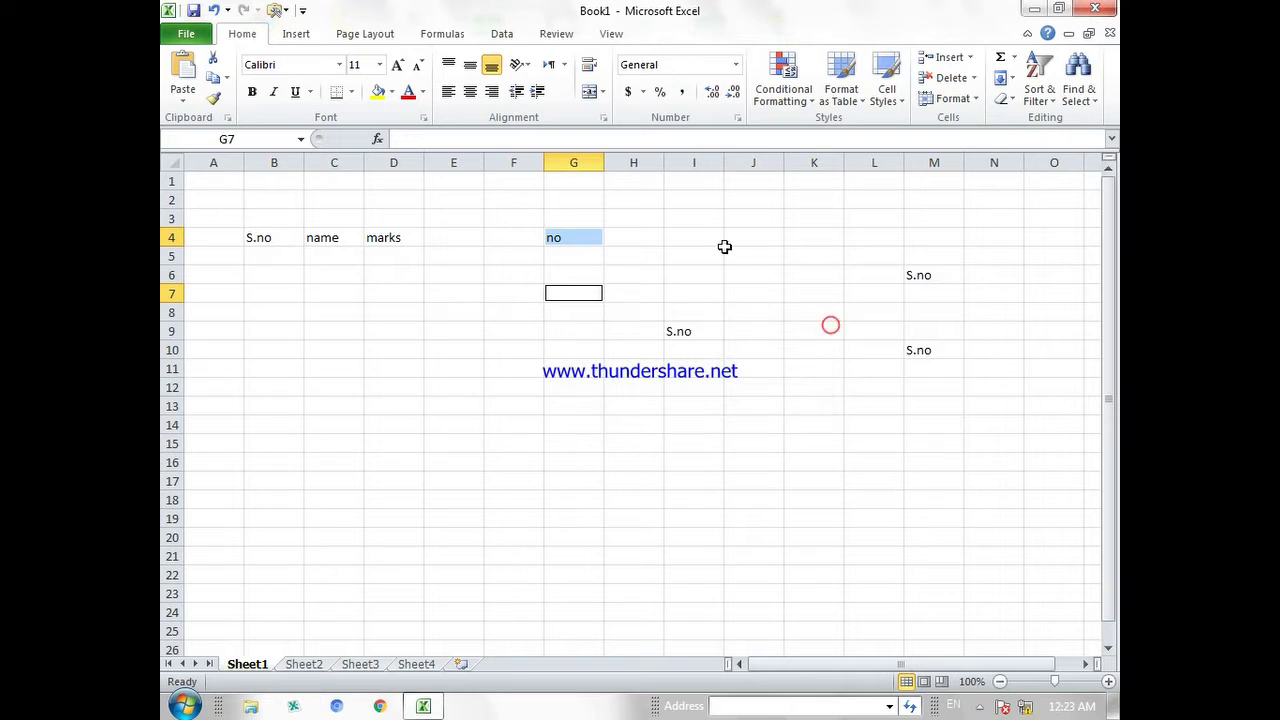
{"action": "left_click", "coordinate": [723, 237]}
{"action": "key", "text": "ctrl+v"}
{"action": "left_click", "coordinate": [729, 291]}
{"action": "key", "text": "ctrl+v"}
{"action": "key", "text": "Escape"}
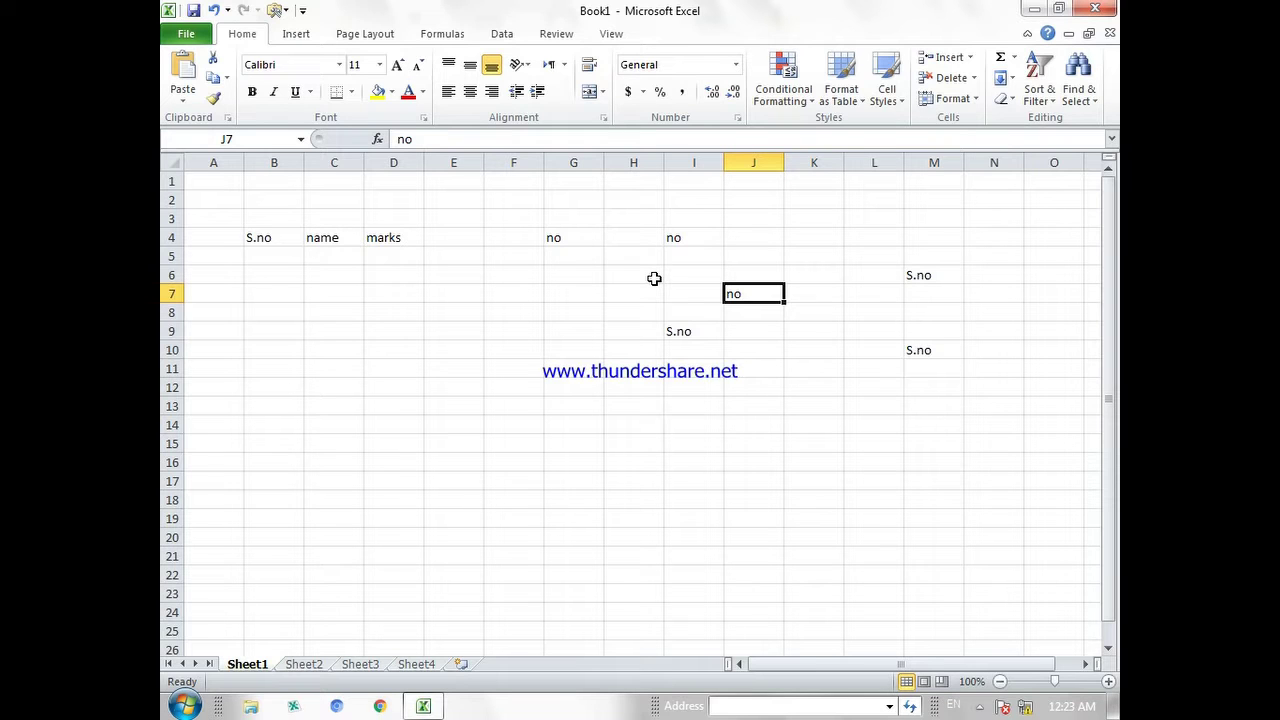
Clear all the pasted practice entries from the range F1:M13.
{"action": "left_click_drag", "start_coordinate": [500, 180], "coordinate": [934, 399]}
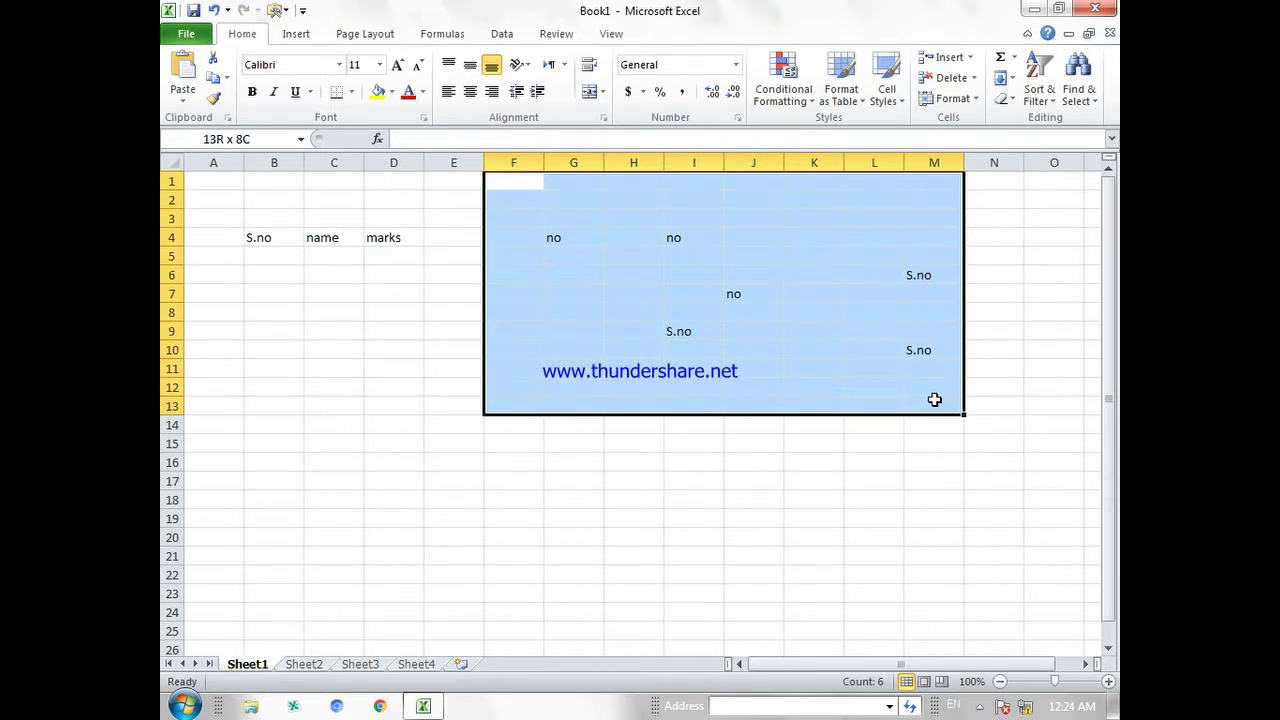
{"action": "key", "text": "Delete"}
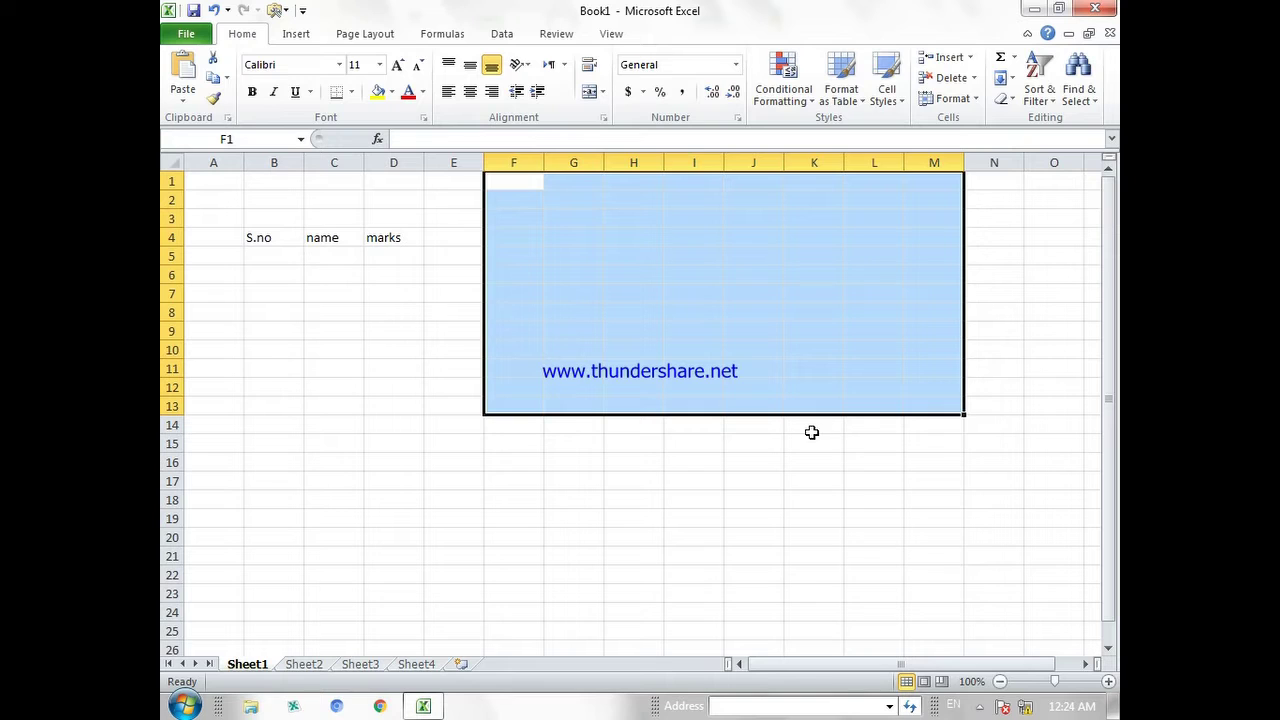
{"action": "left_click", "coordinate": [713, 459]}
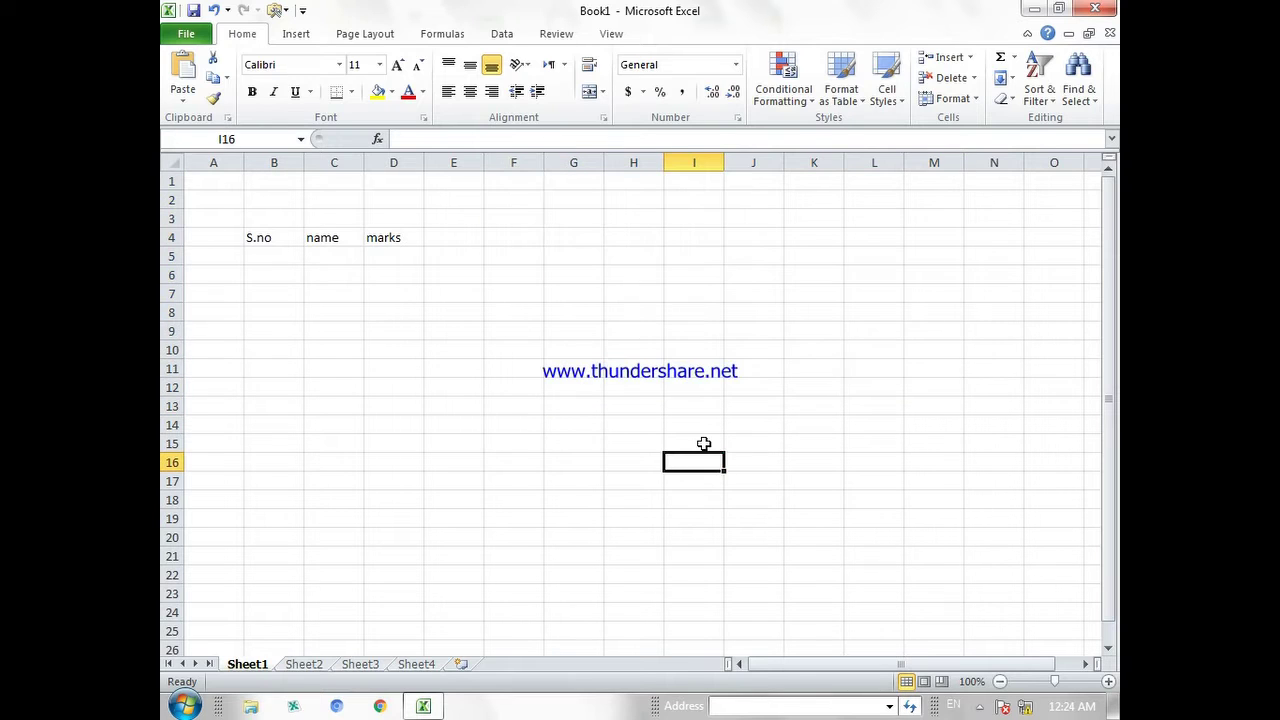
Change the font of the headers in B4:D4 to Arial Black.
{"action": "left_click", "coordinate": [216, 98]}
{"action": "left_click_drag", "start_coordinate": [266, 237], "coordinate": [390, 238]}
{"action": "left_click", "coordinate": [463, 297]}
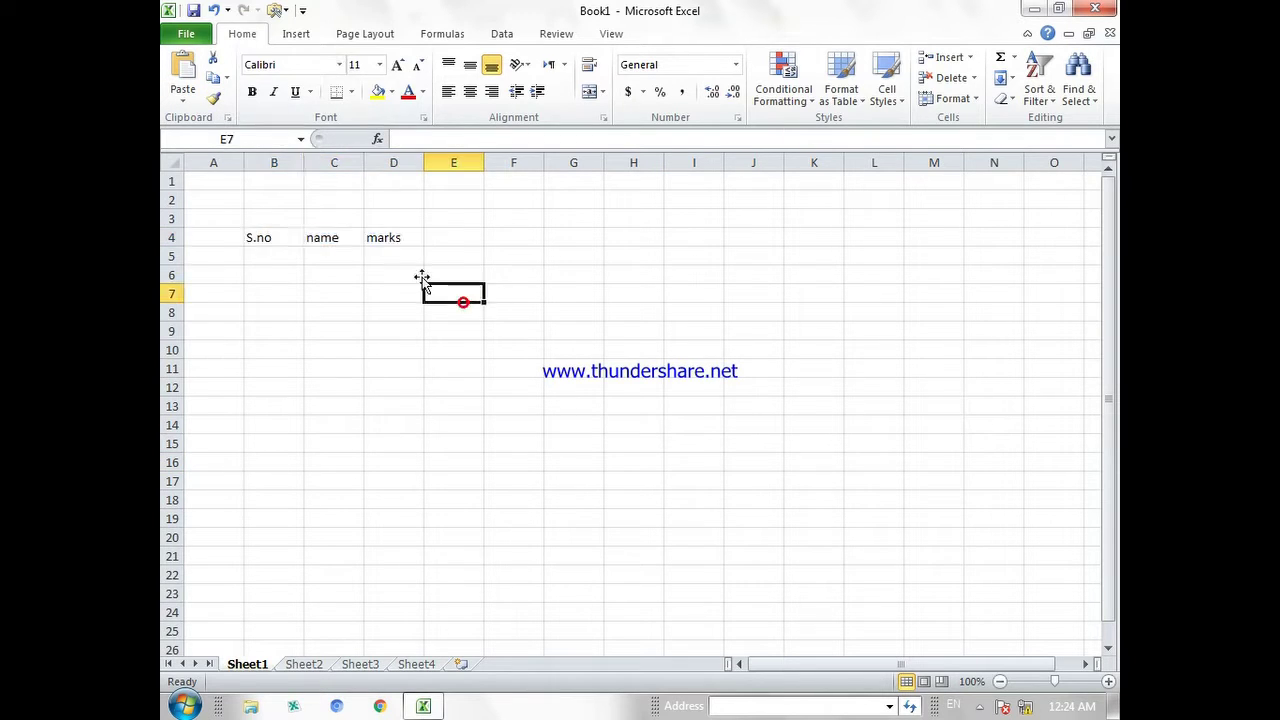
{"action": "left_click_drag", "start_coordinate": [258, 236], "coordinate": [388, 238]}
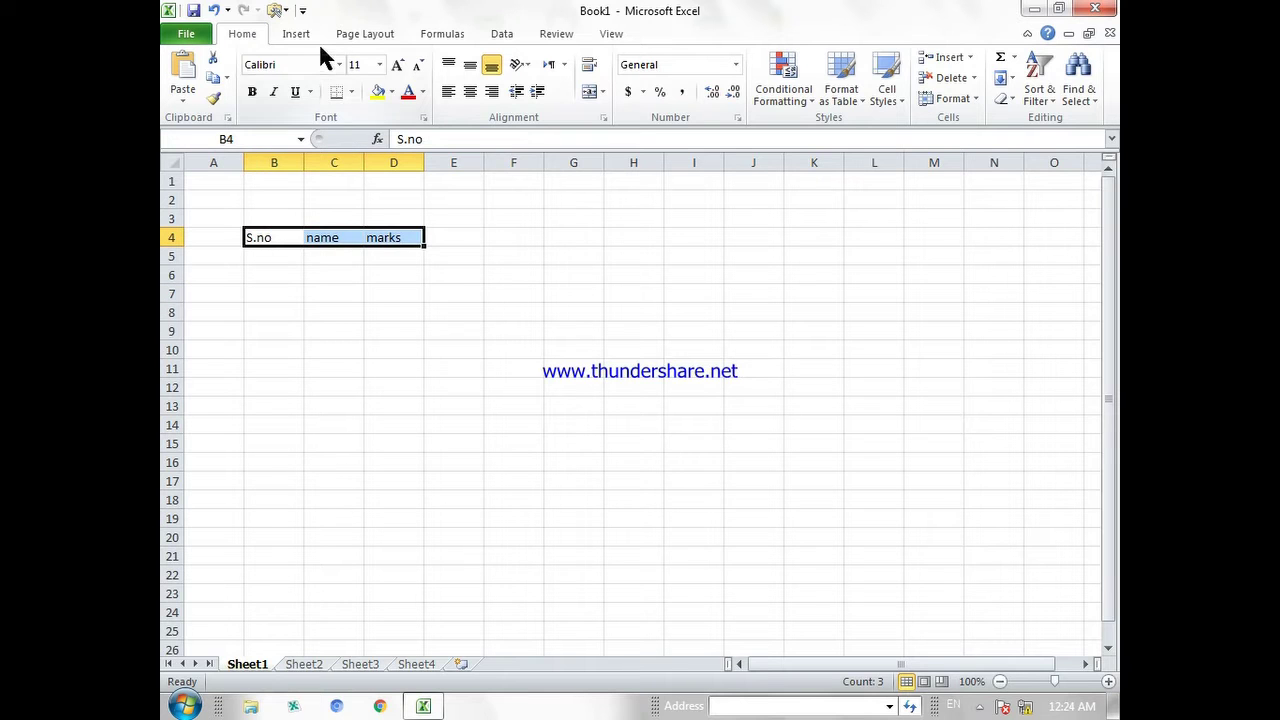
{"action": "left_click", "coordinate": [338, 64]}
{"action": "left_click", "coordinate": [391, 374]}
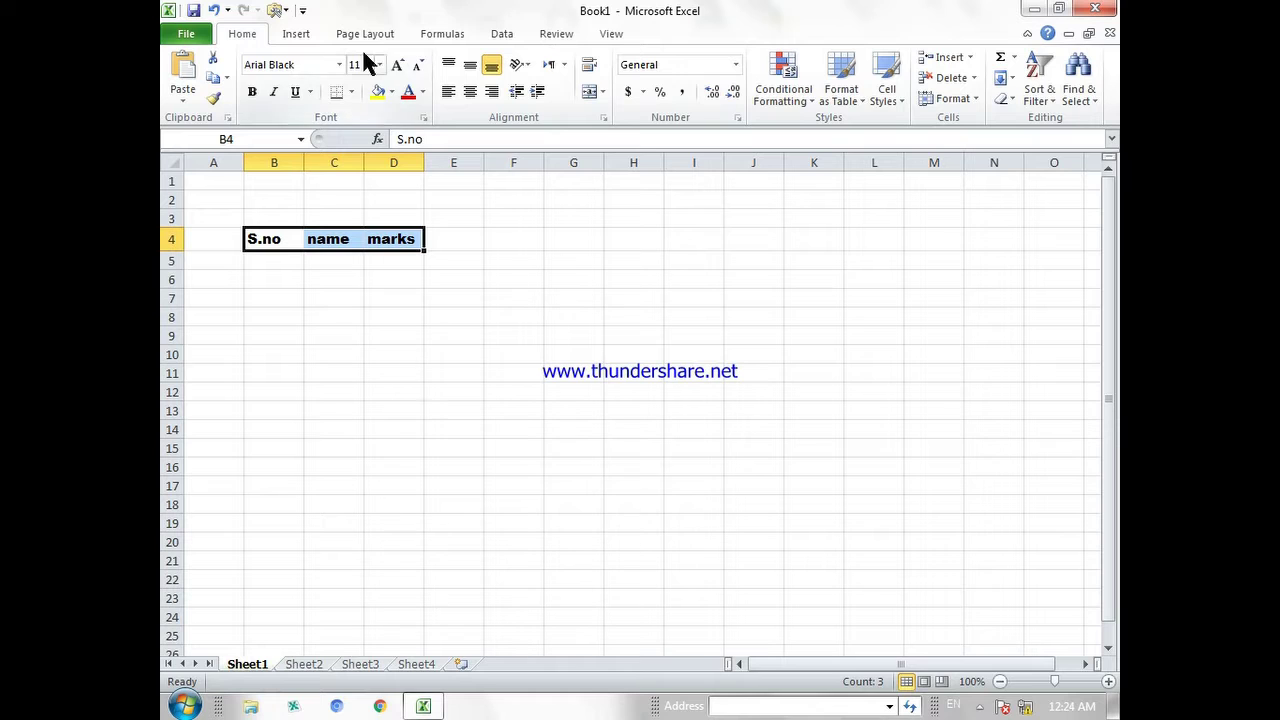
Enlarge the header text in B4:D4 to size 14 and reduce it back to 11.
{"action": "left_click", "coordinate": [398, 64]}
{"action": "left_click", "coordinate": [398, 64]}
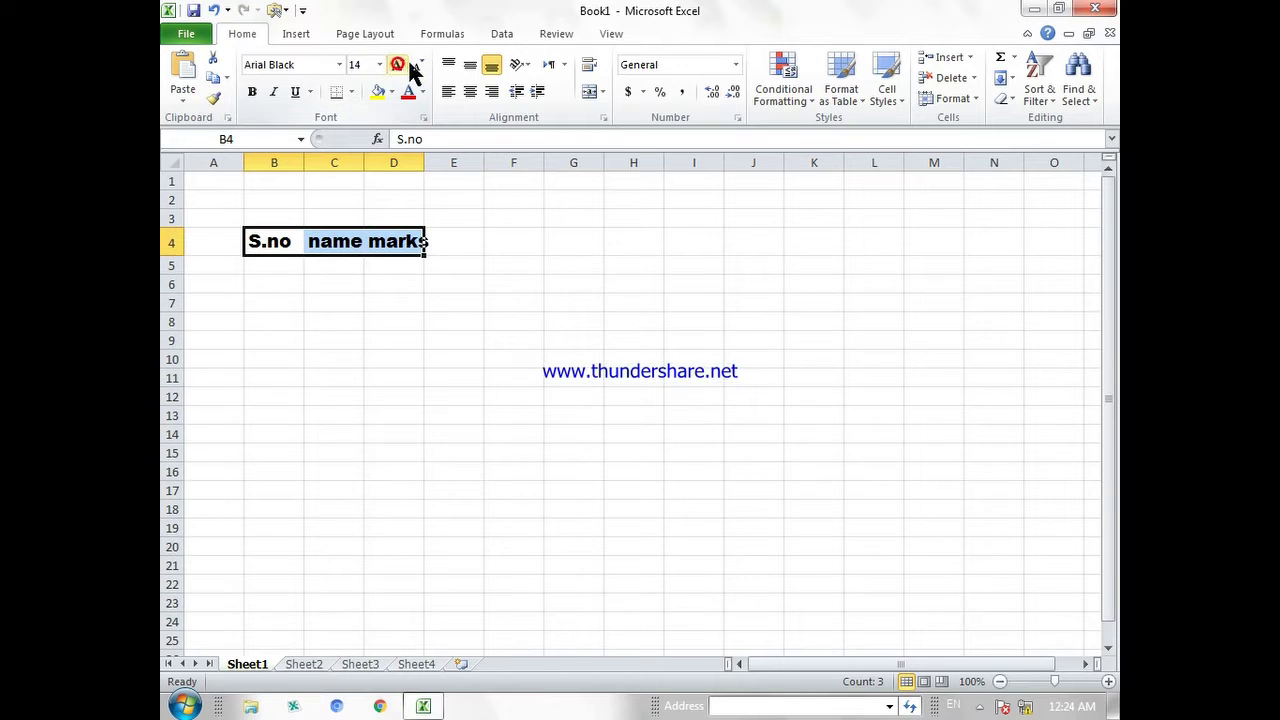
{"action": "left_click", "coordinate": [419, 64]}
{"action": "left_click", "coordinate": [419, 64]}
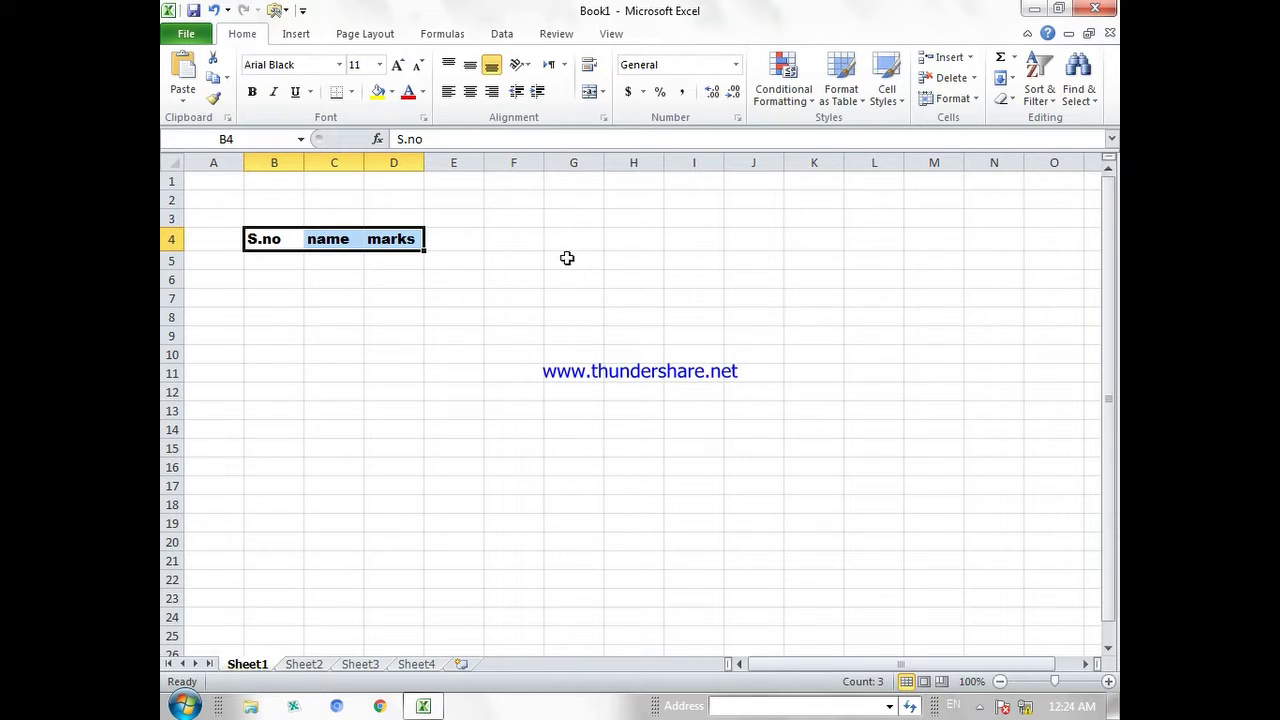
{"action": "left_click", "coordinate": [637, 292]}
{"action": "key", "text": "alt"}
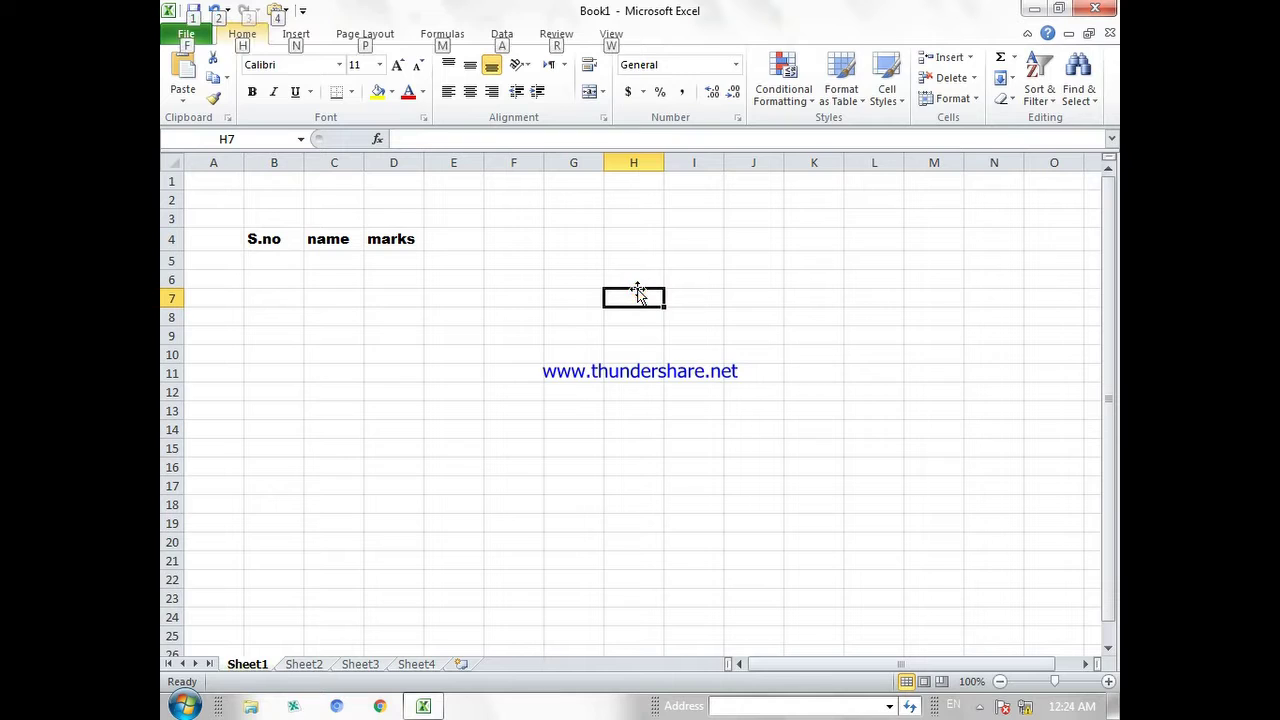
{"action": "left_click", "coordinate": [507, 274]}
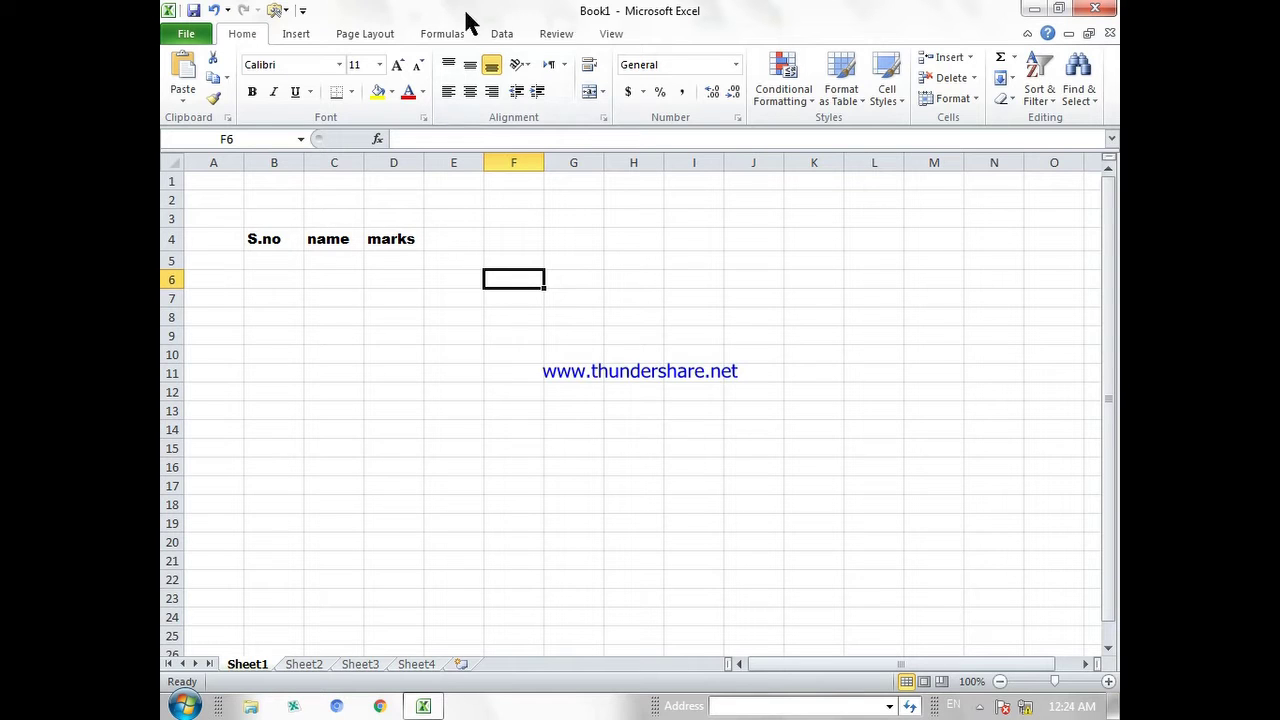
{"action": "left_click", "coordinate": [300, 34]}
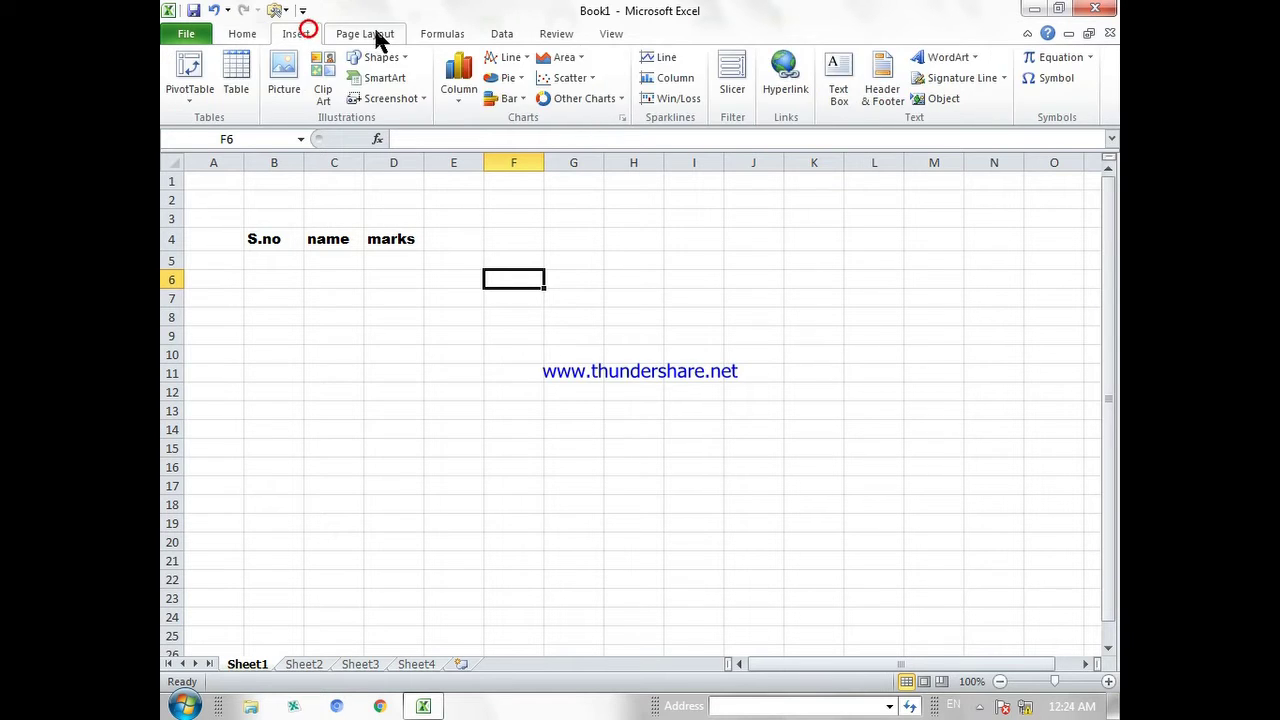
Hide the gridlines on Sheet1 and select various blank cells to view the sheet without them.
{"action": "left_click", "coordinate": [388, 36]}
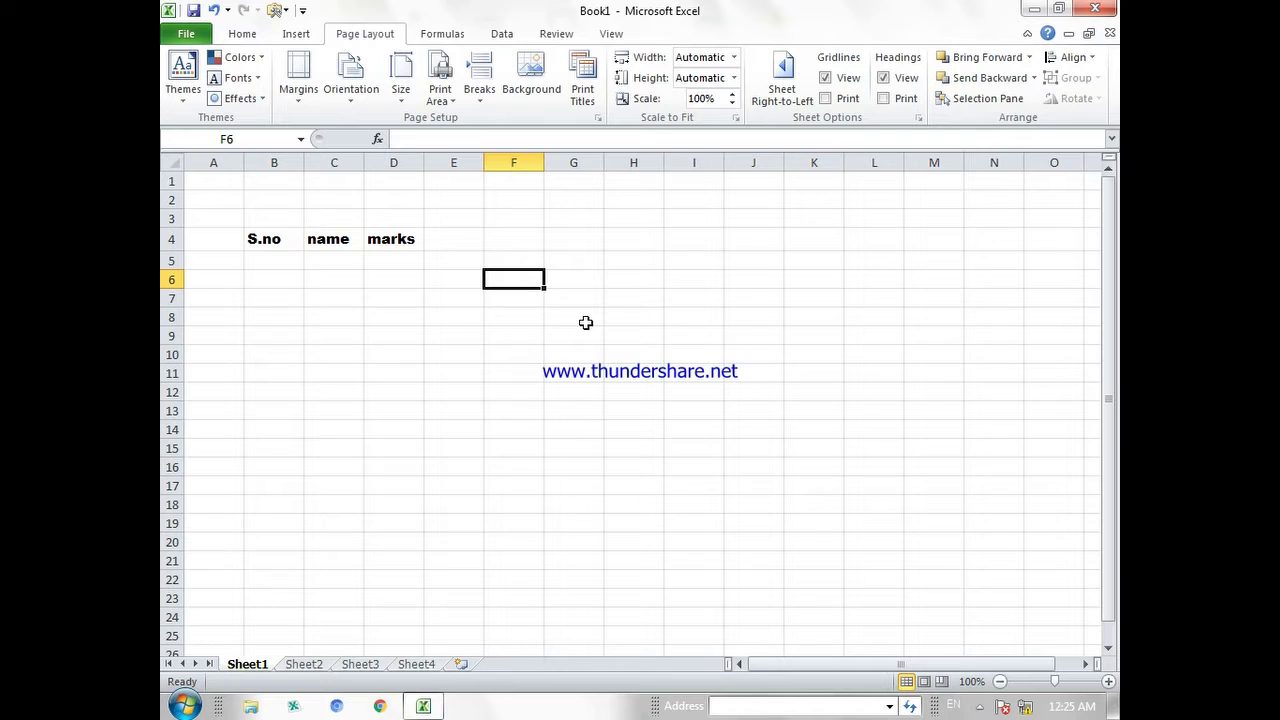
{"action": "left_click", "coordinate": [508, 320]}
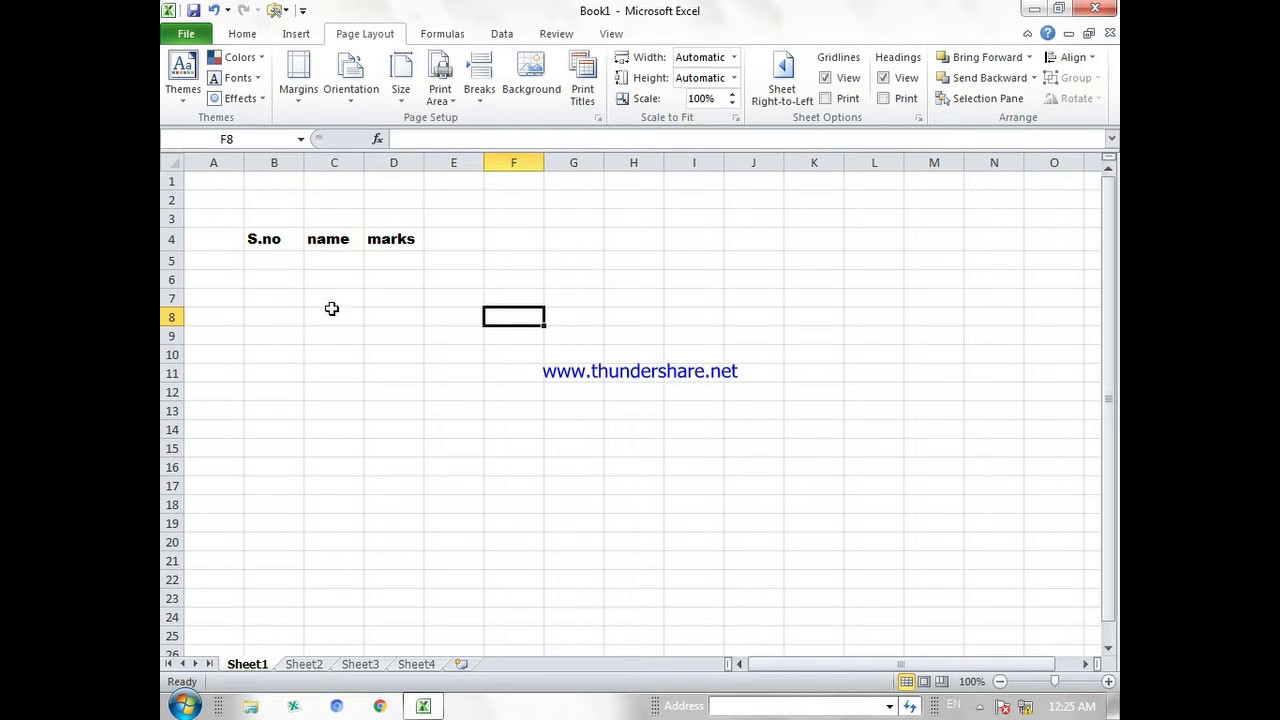
{"action": "left_click", "coordinate": [405, 352]}
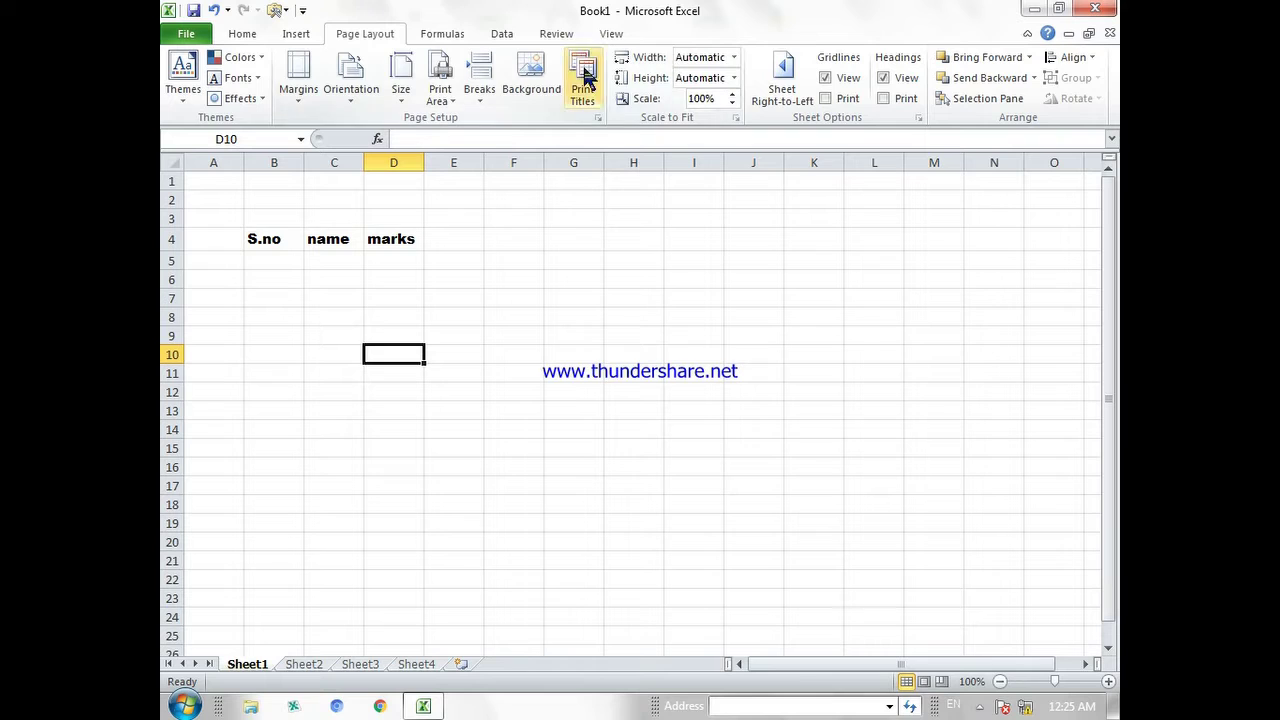
{"action": "left_click", "coordinate": [826, 78]}
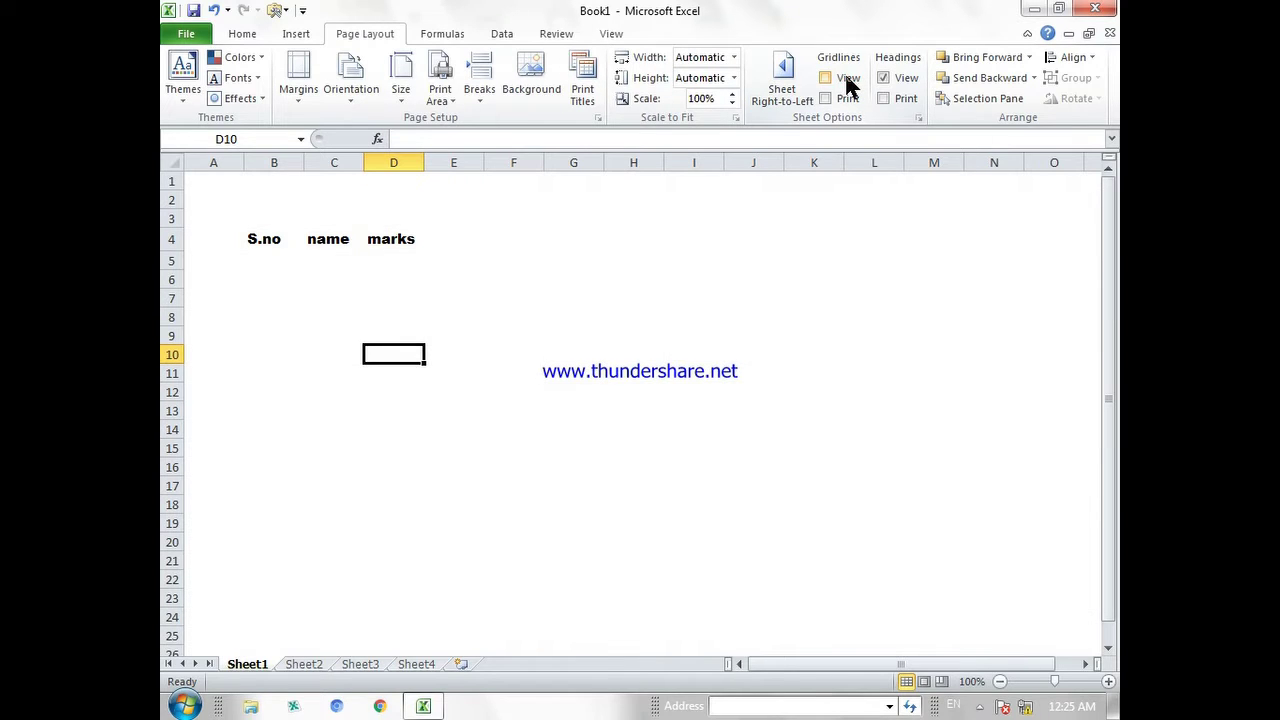
{"action": "left_click", "coordinate": [581, 374]}
{"action": "left_click", "coordinate": [510, 333]}
{"action": "left_click", "coordinate": [597, 276]}
{"action": "left_click", "coordinate": [652, 321]}
{"action": "left_click", "coordinate": [597, 353]}
{"action": "left_click", "coordinate": [517, 332]}
{"action": "left_click", "coordinate": [430, 315]}
{"action": "left_click", "coordinate": [449, 391]}
{"action": "left_click", "coordinate": [351, 358]}
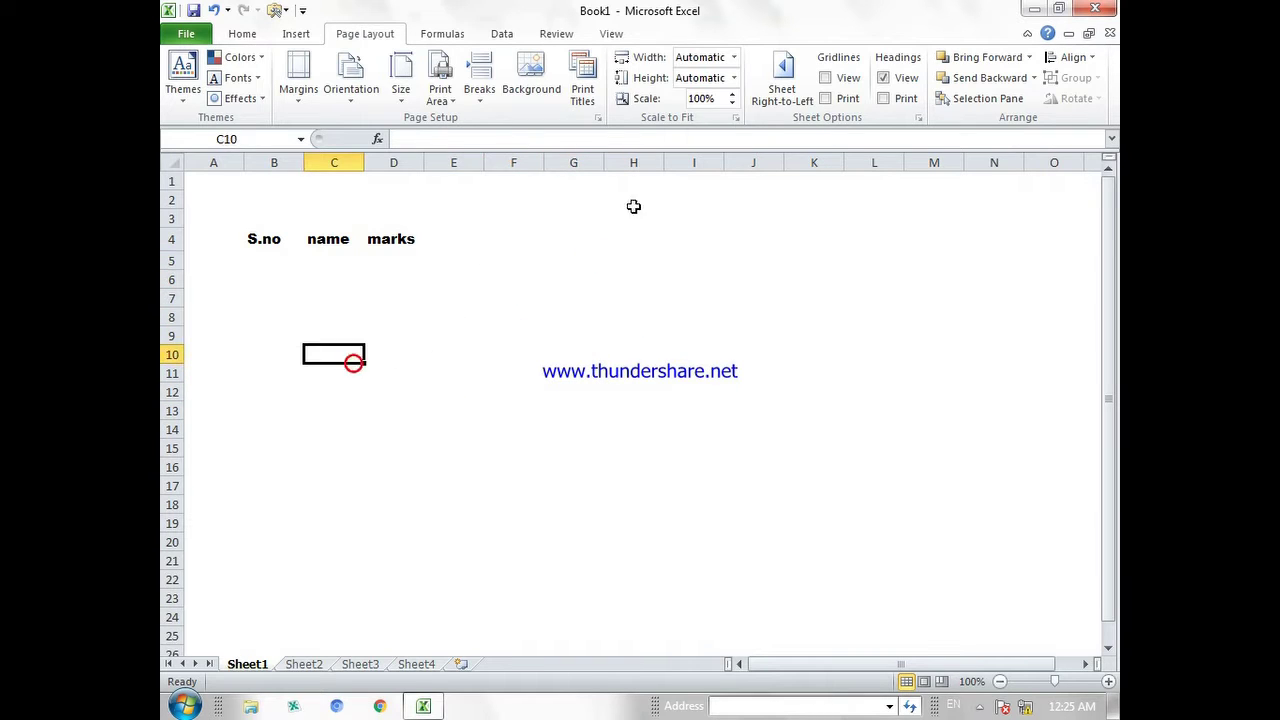
Show the gridlines on Sheet1 again and select the range A1:E2 to point out the cell lines.
{"action": "left_click", "coordinate": [836, 80]}
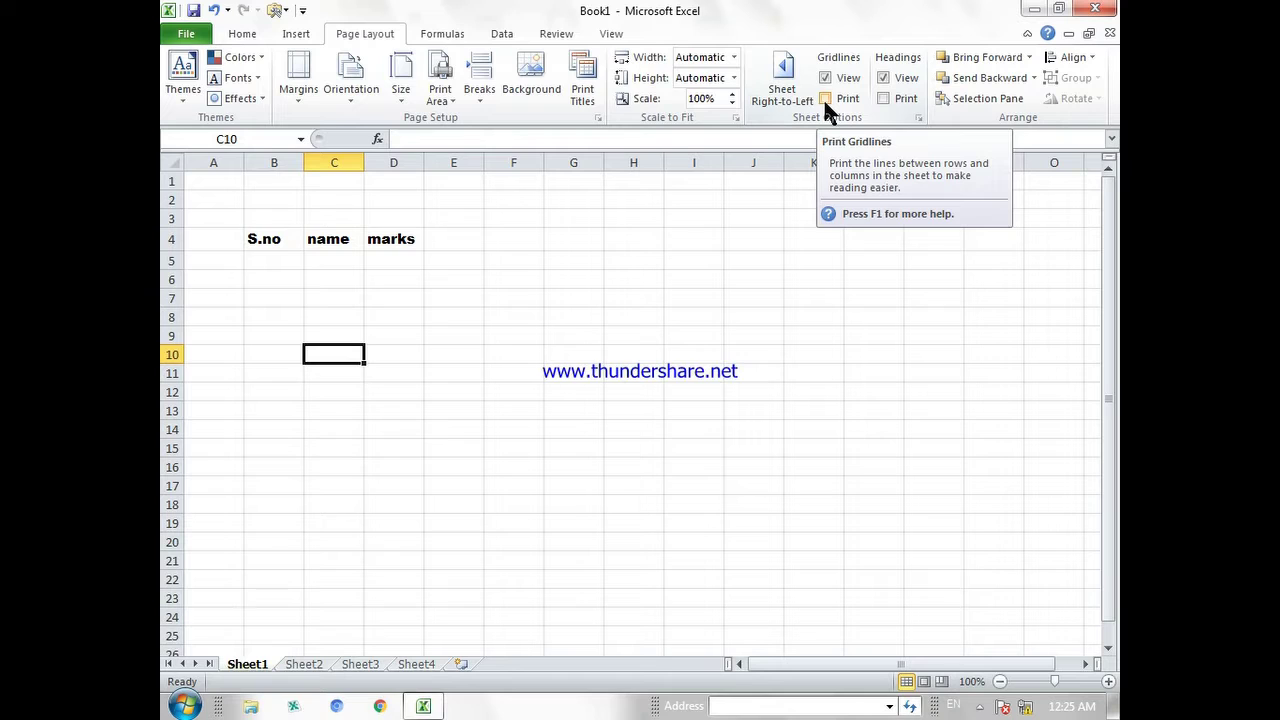
{"action": "left_click_drag", "start_coordinate": [235, 181], "coordinate": [453, 198]}
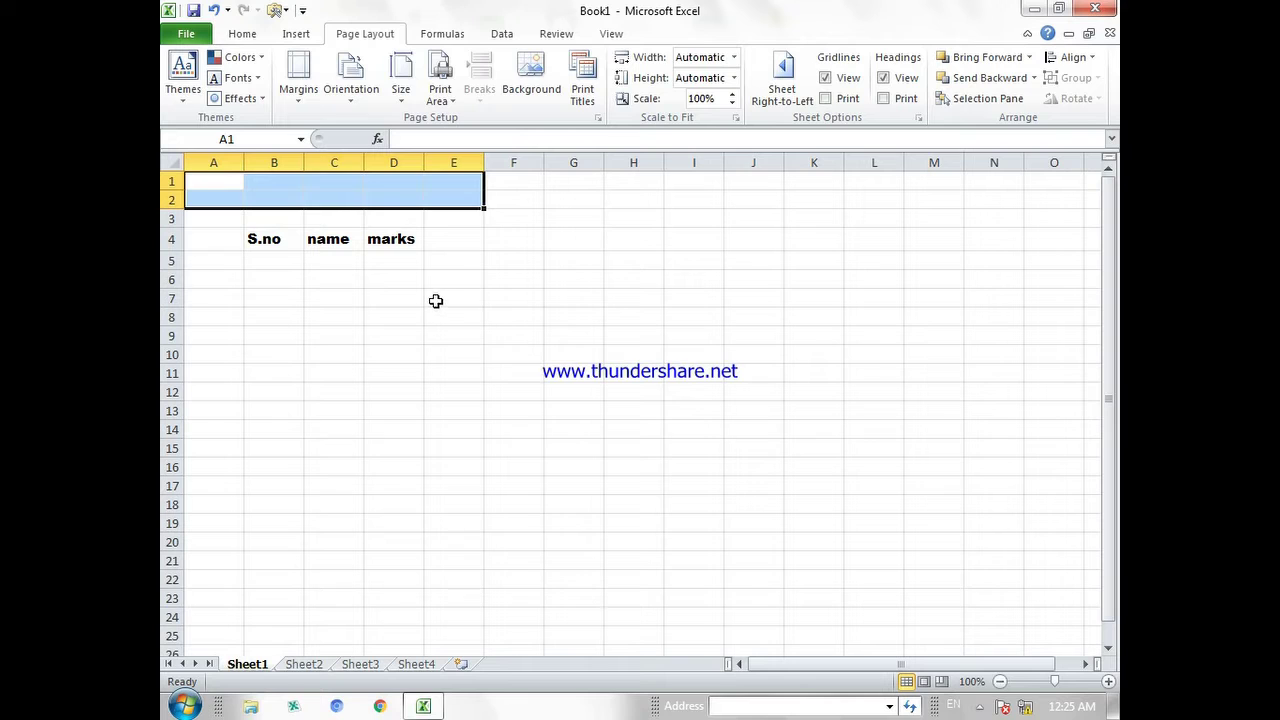
{"action": "left_click", "coordinate": [425, 367]}
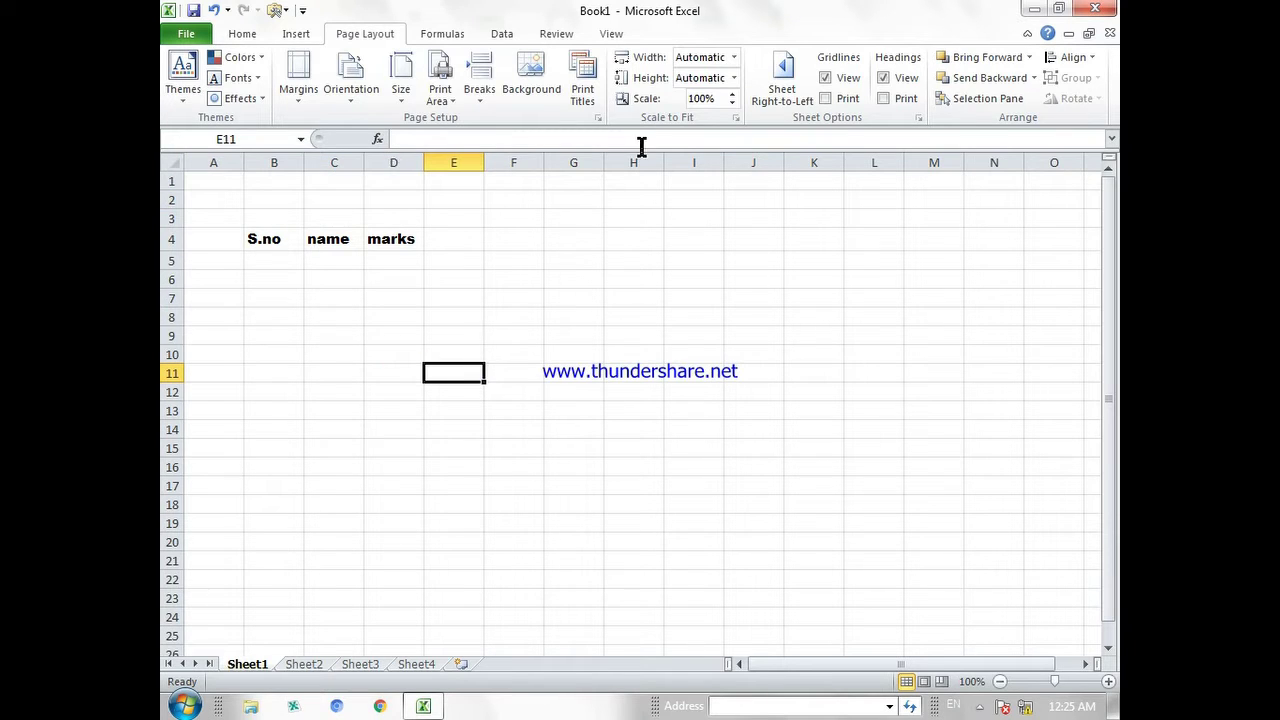
Apply All Borders to the header cells B4:D4.
{"action": "left_click", "coordinate": [242, 34]}
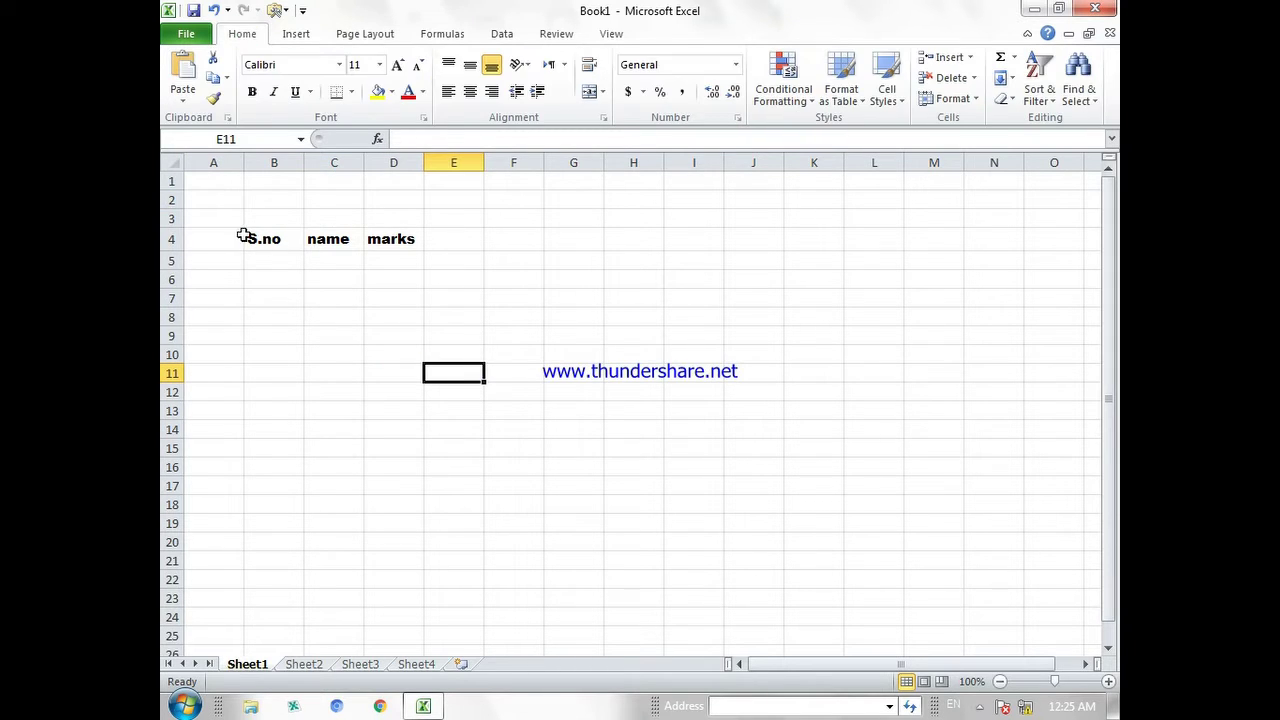
{"action": "left_click_drag", "start_coordinate": [250, 236], "coordinate": [421, 236]}
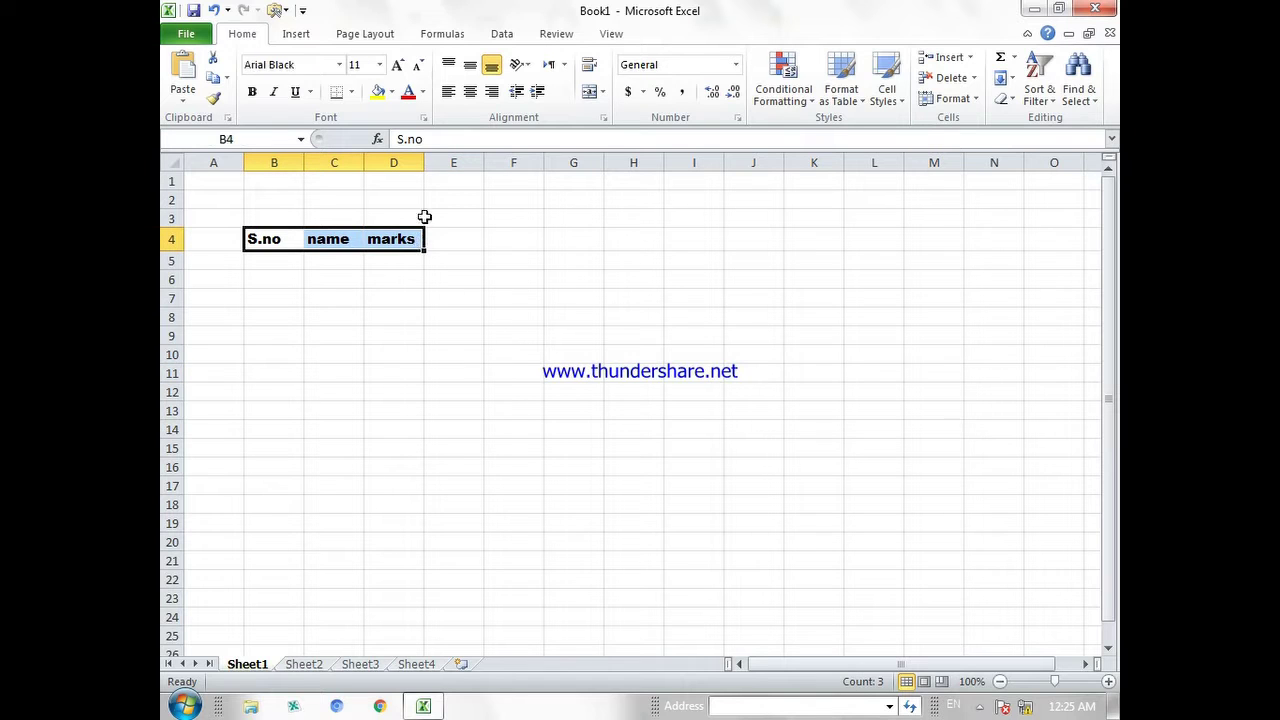
{"action": "left_click", "coordinate": [352, 91]}
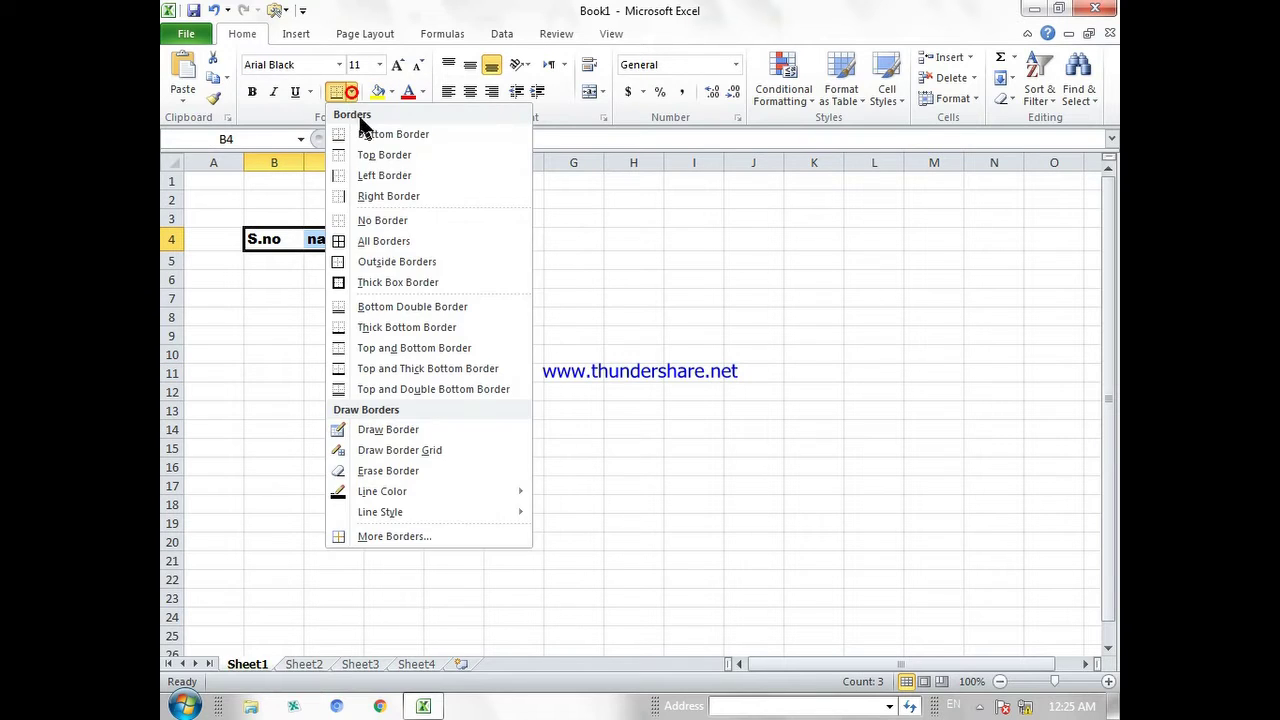
{"action": "left_click", "coordinate": [405, 241]}
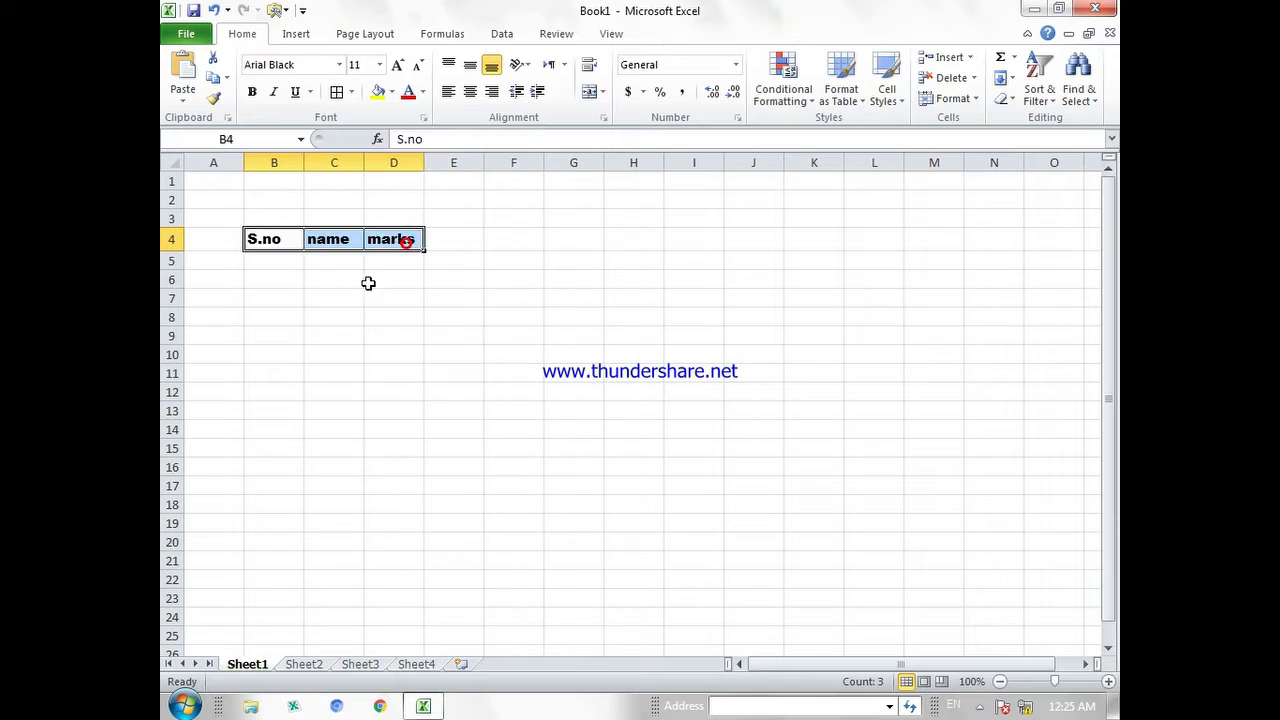
{"action": "left_click", "coordinate": [353, 304]}
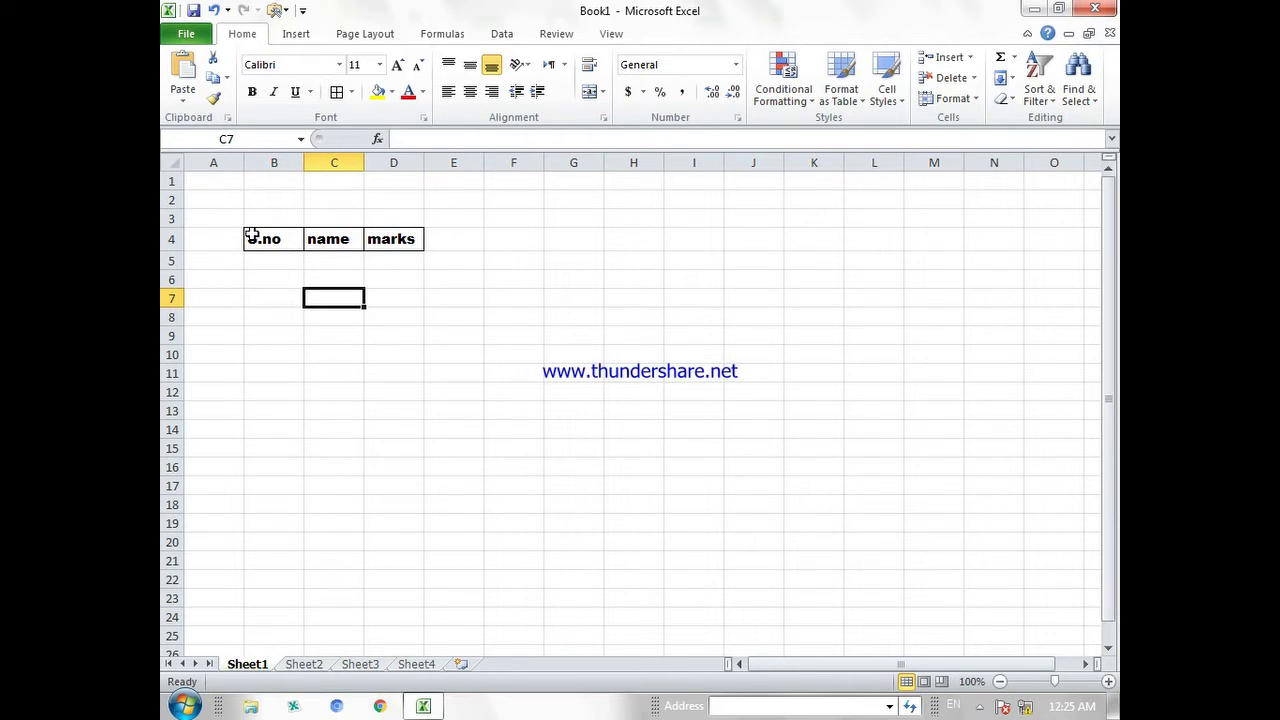
Preview the sheet's printout, turn on gridline printing and preview the printout again.
{"action": "key", "text": "ctrl+p"}
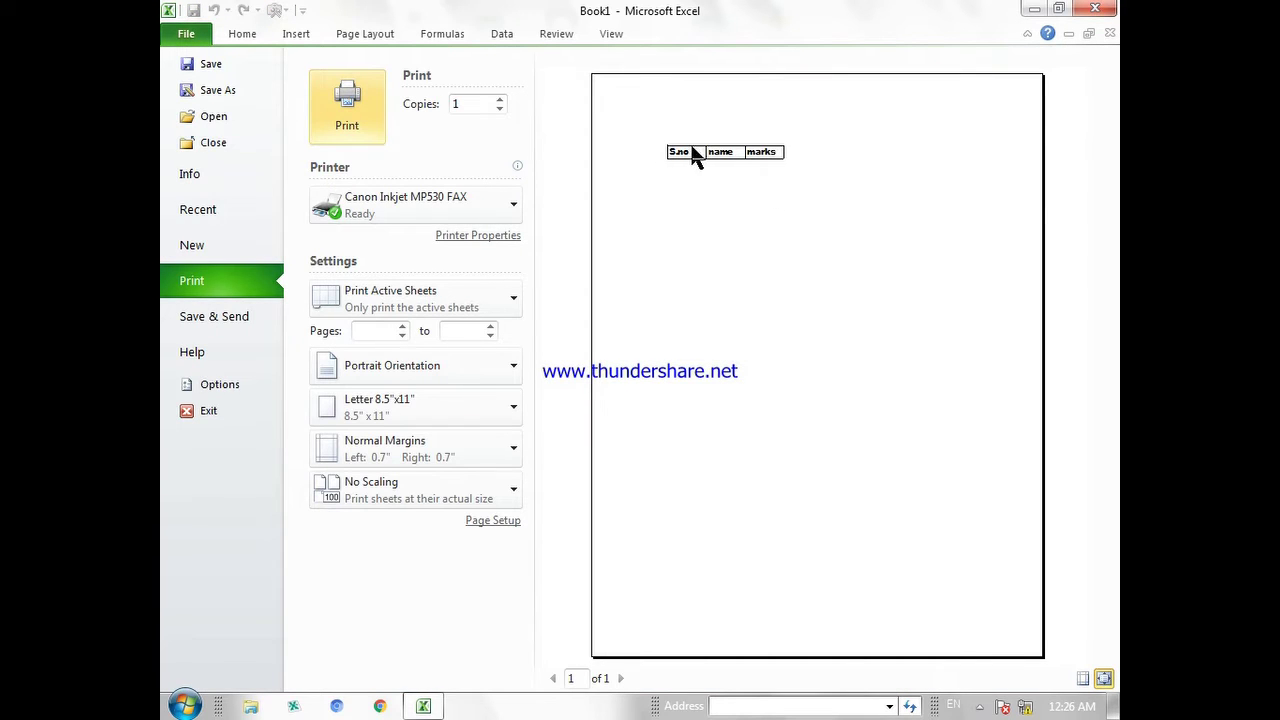
{"action": "key", "text": "Escape"}
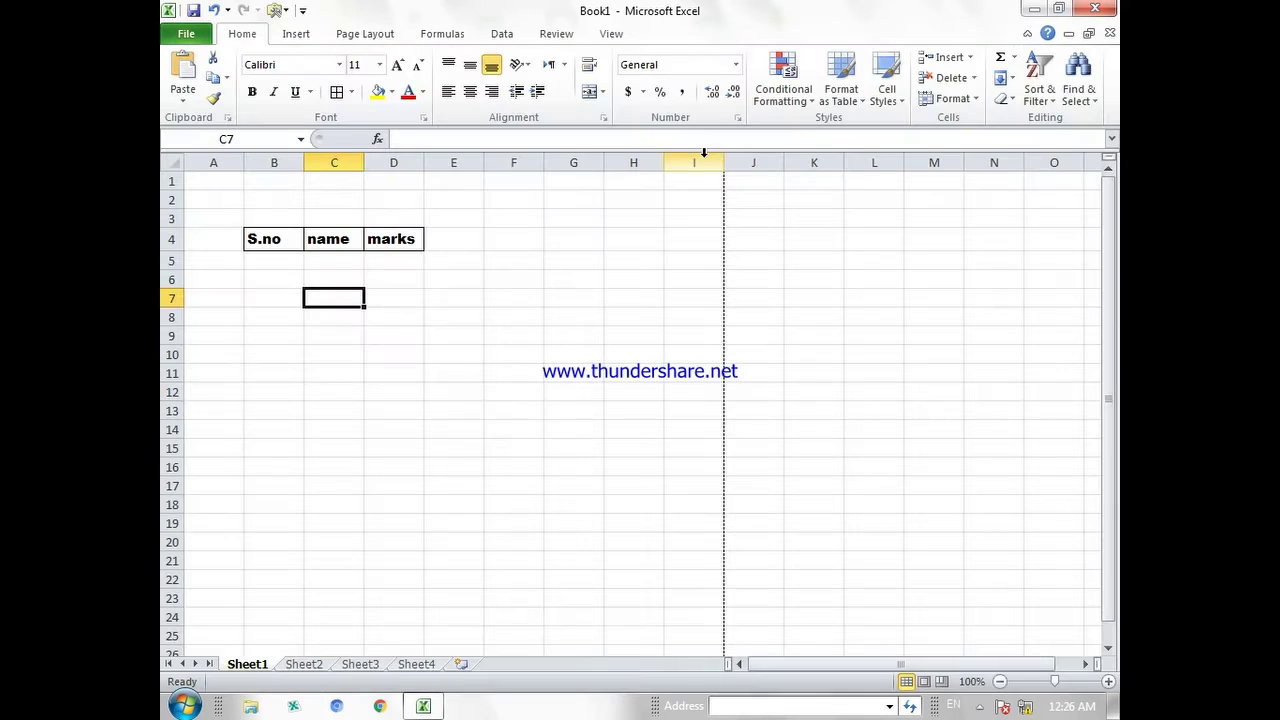
{"action": "left_click", "coordinate": [378, 36]}
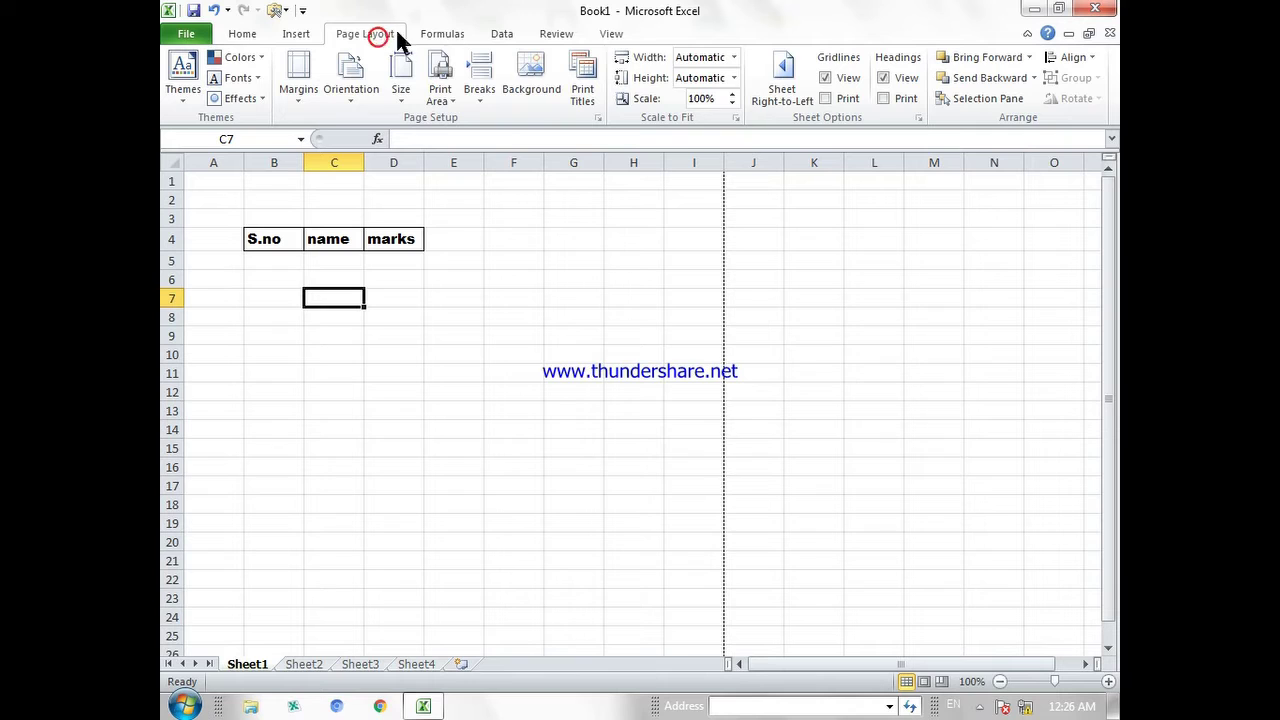
{"action": "left_click", "coordinate": [824, 98]}
{"action": "key", "text": "ctrl+p"}
{"action": "left_click", "coordinate": [821, 254]}
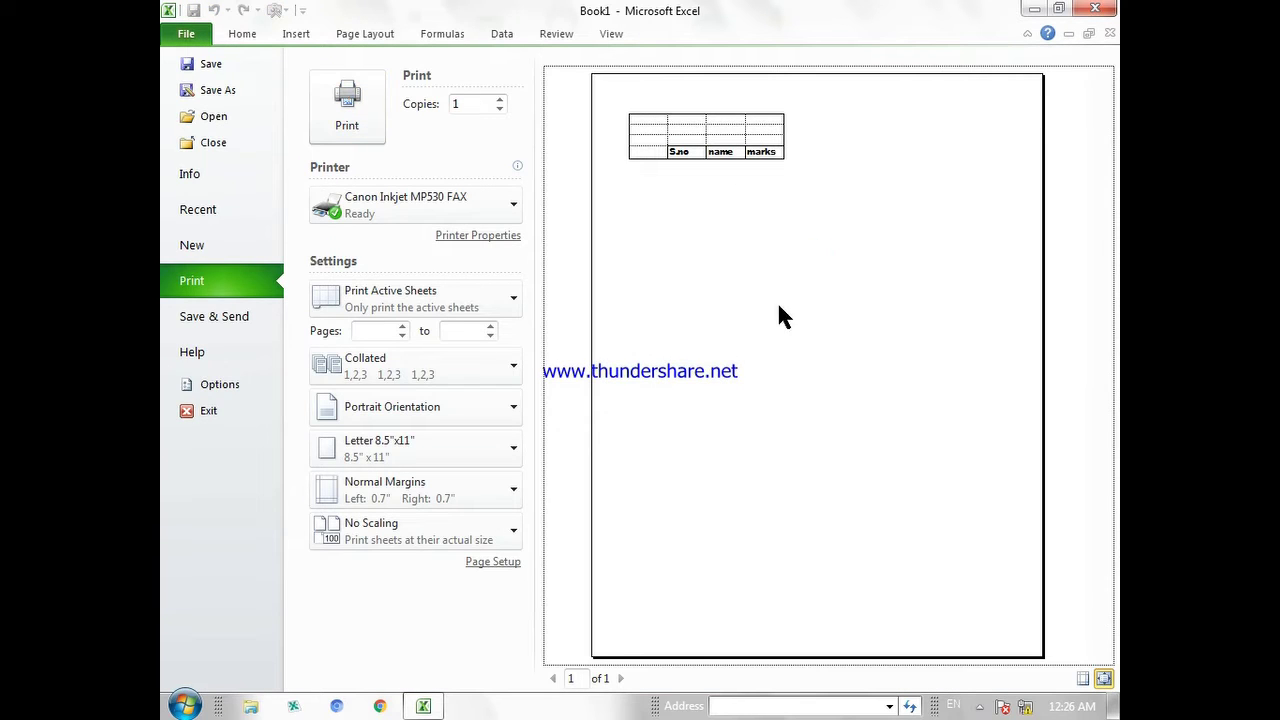
{"action": "key", "text": "Escape"}
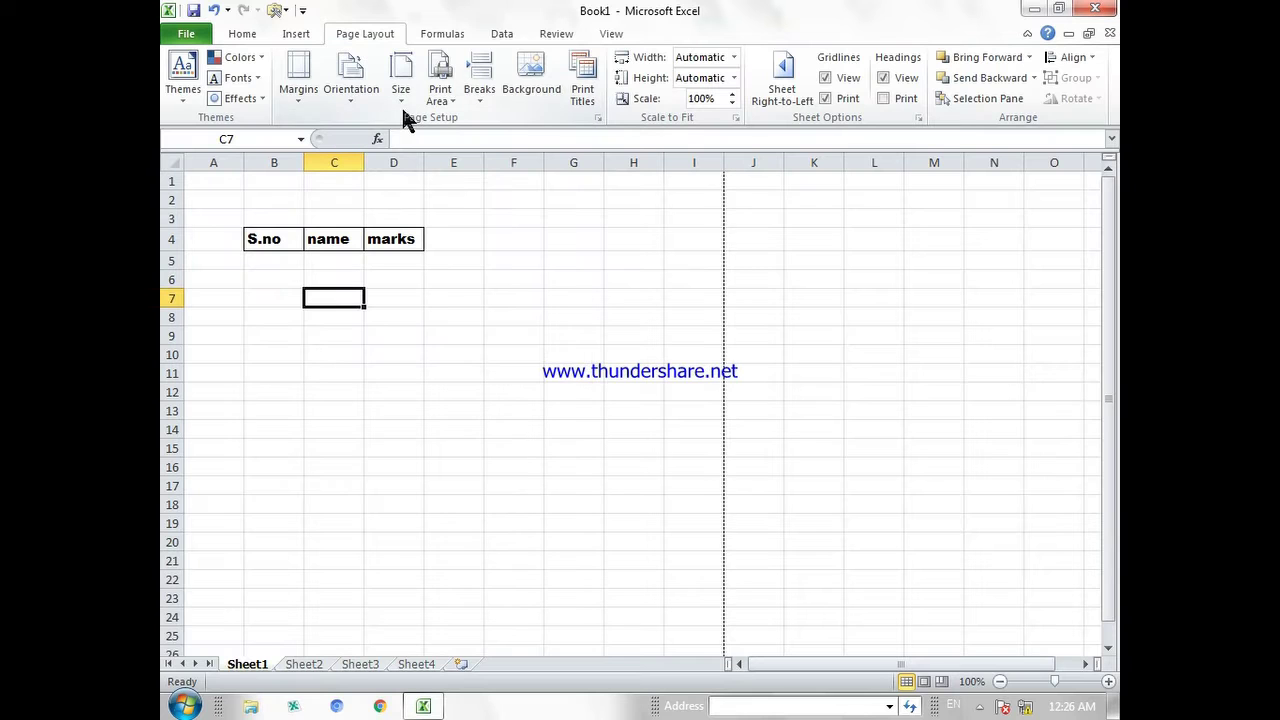
Toggle gridline printing for the sheet off, on and off again, leaving it disabled.
{"action": "left_click", "coordinate": [823, 98]}
{"action": "left_click", "coordinate": [330, 300]}
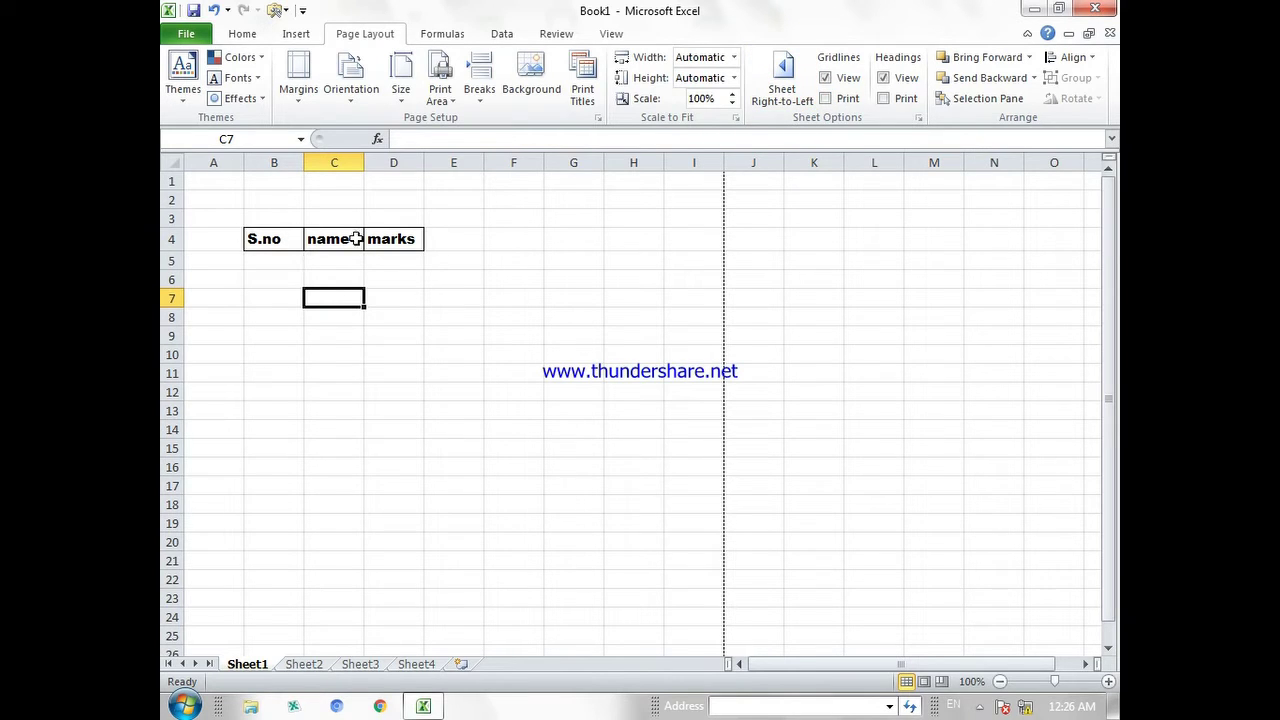
{"action": "left_click_drag", "start_coordinate": [672, 195], "coordinate": [294, 459]}
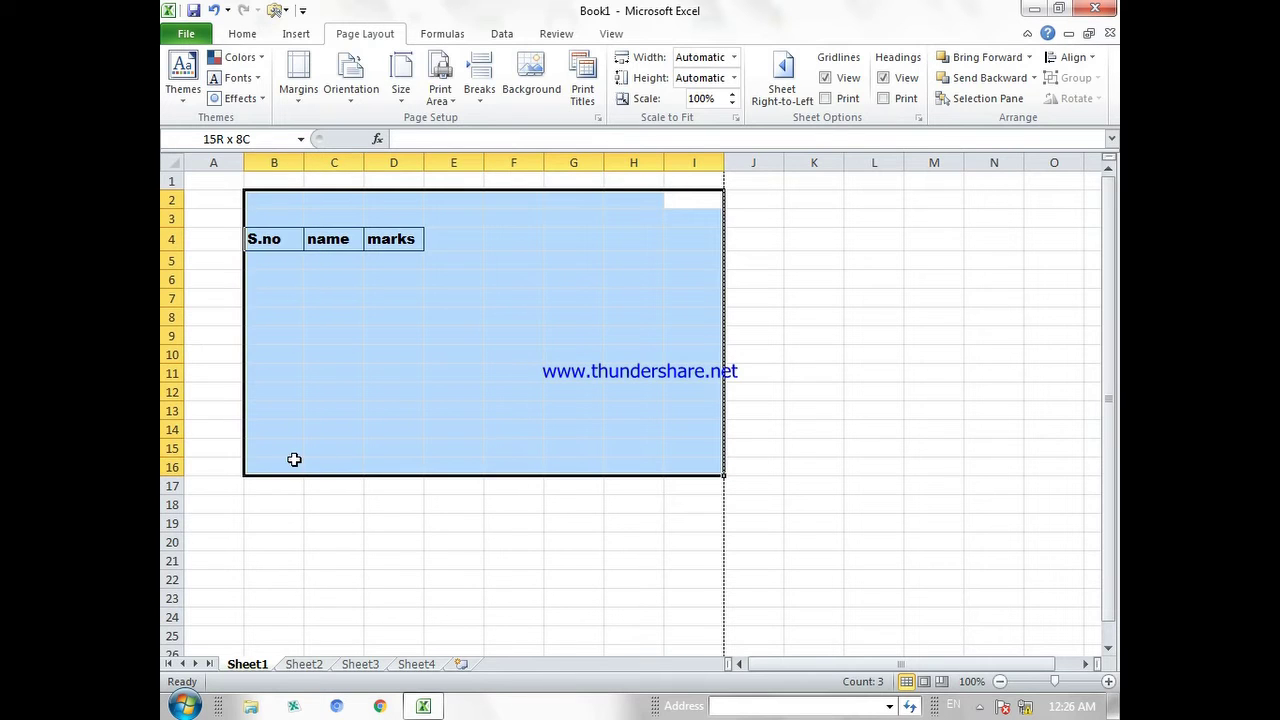
{"action": "left_click", "coordinate": [528, 372]}
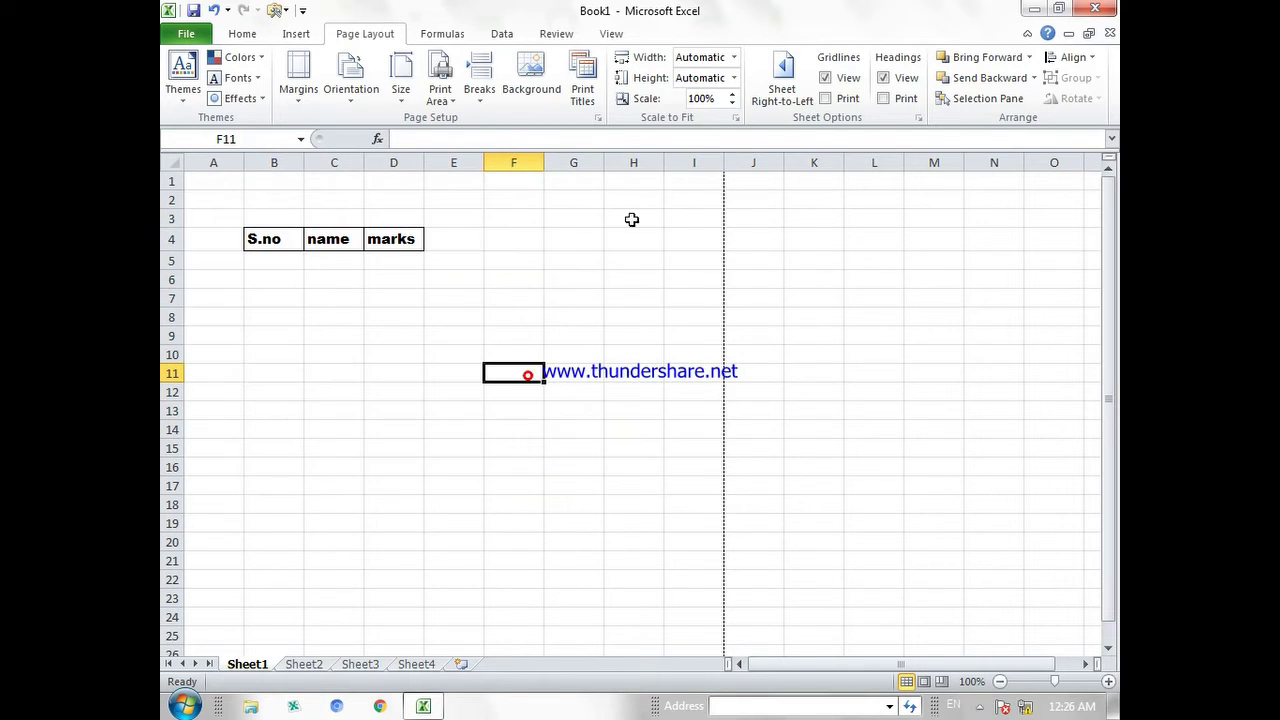
{"action": "left_click", "coordinate": [824, 98]}
{"action": "left_click", "coordinate": [620, 279]}
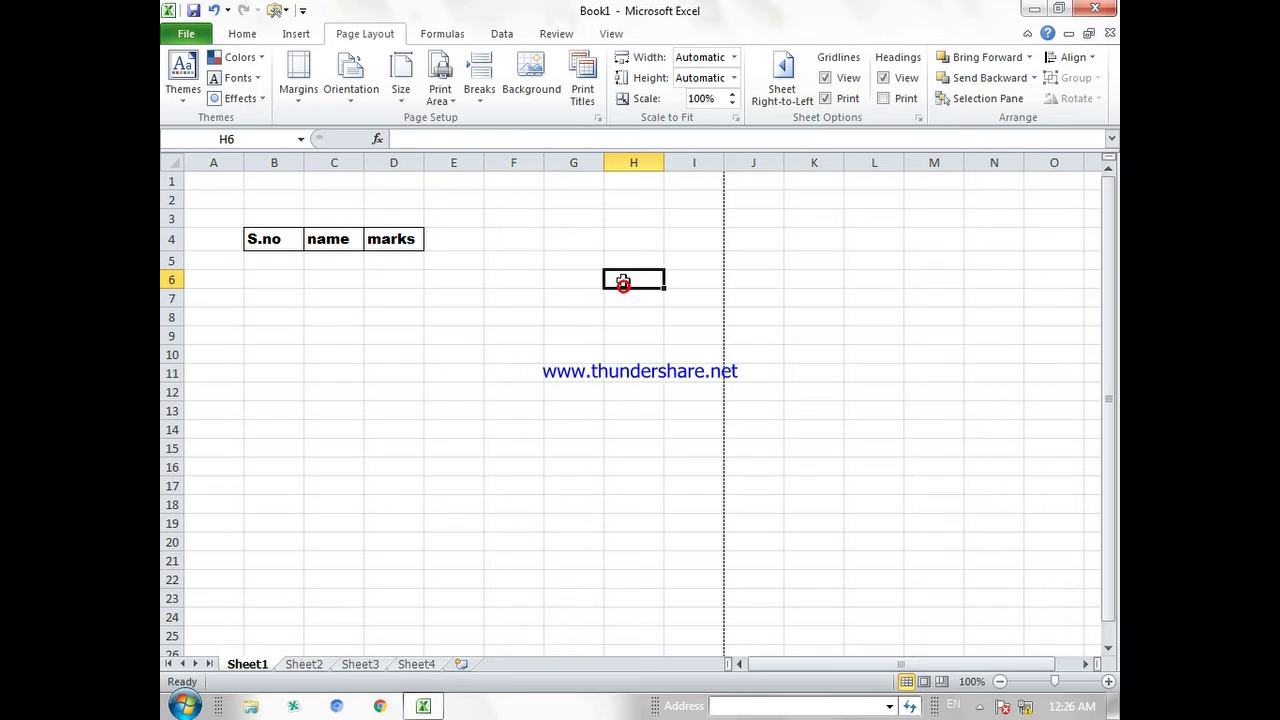
{"action": "left_click", "coordinate": [825, 98]}
Hide the row and column headings and show them again.
{"action": "left_click", "coordinate": [884, 78]}
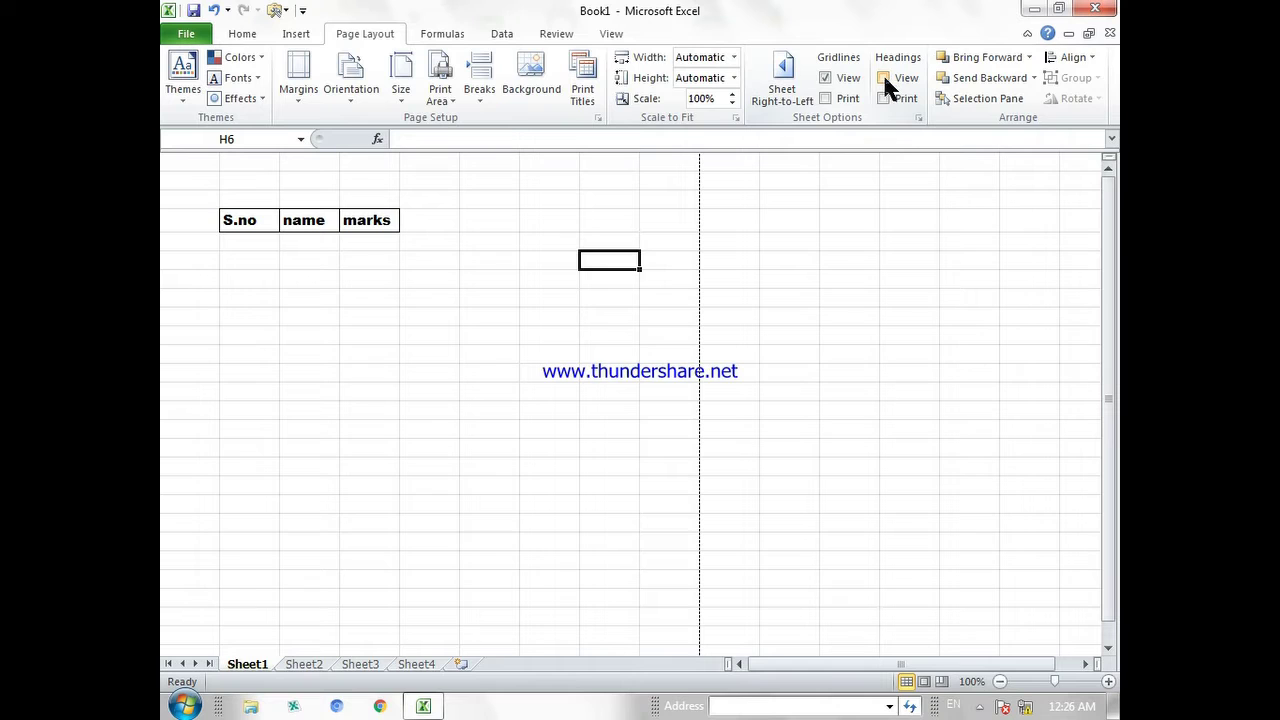
{"action": "left_click", "coordinate": [884, 79]}
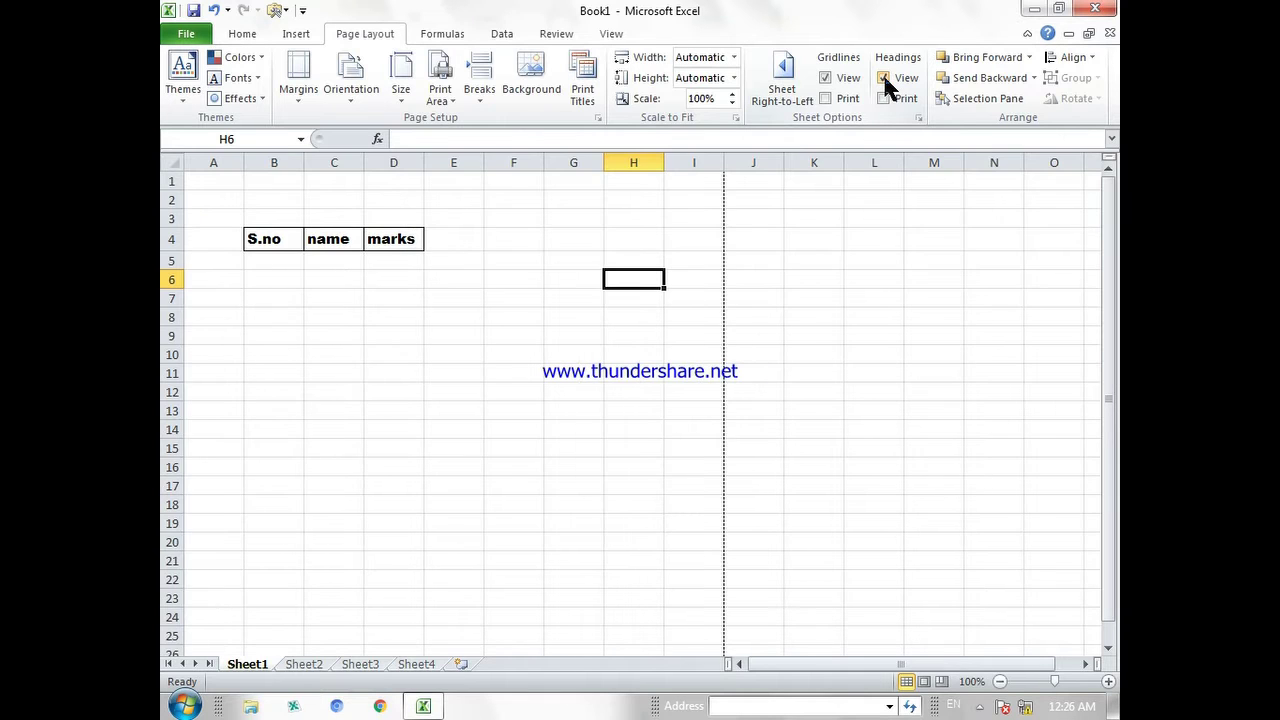
{"action": "left_click", "coordinate": [248, 34]}
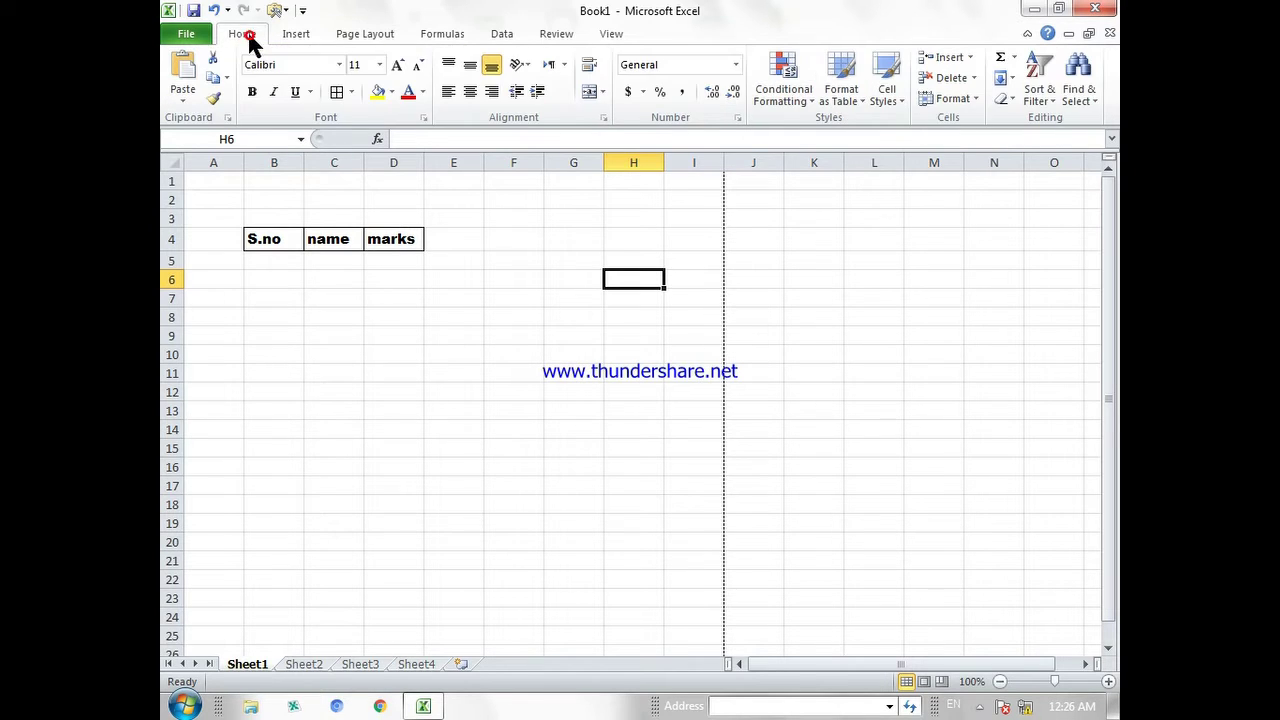
{"action": "left_click_drag", "start_coordinate": [725, 179], "coordinate": [721, 576]}
{"action": "left_click", "coordinate": [578, 350]}
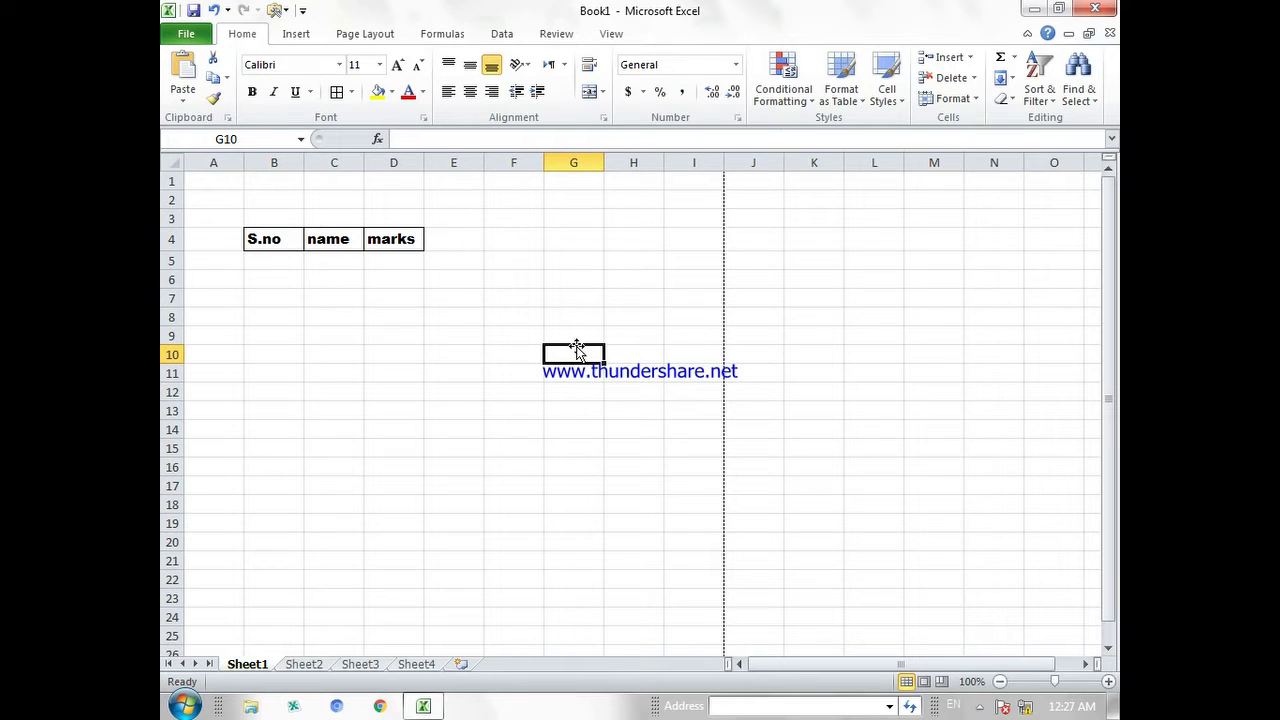
{"action": "left_click_drag", "start_coordinate": [211, 183], "coordinate": [665, 612]}
{"action": "left_click", "coordinate": [718, 355]}
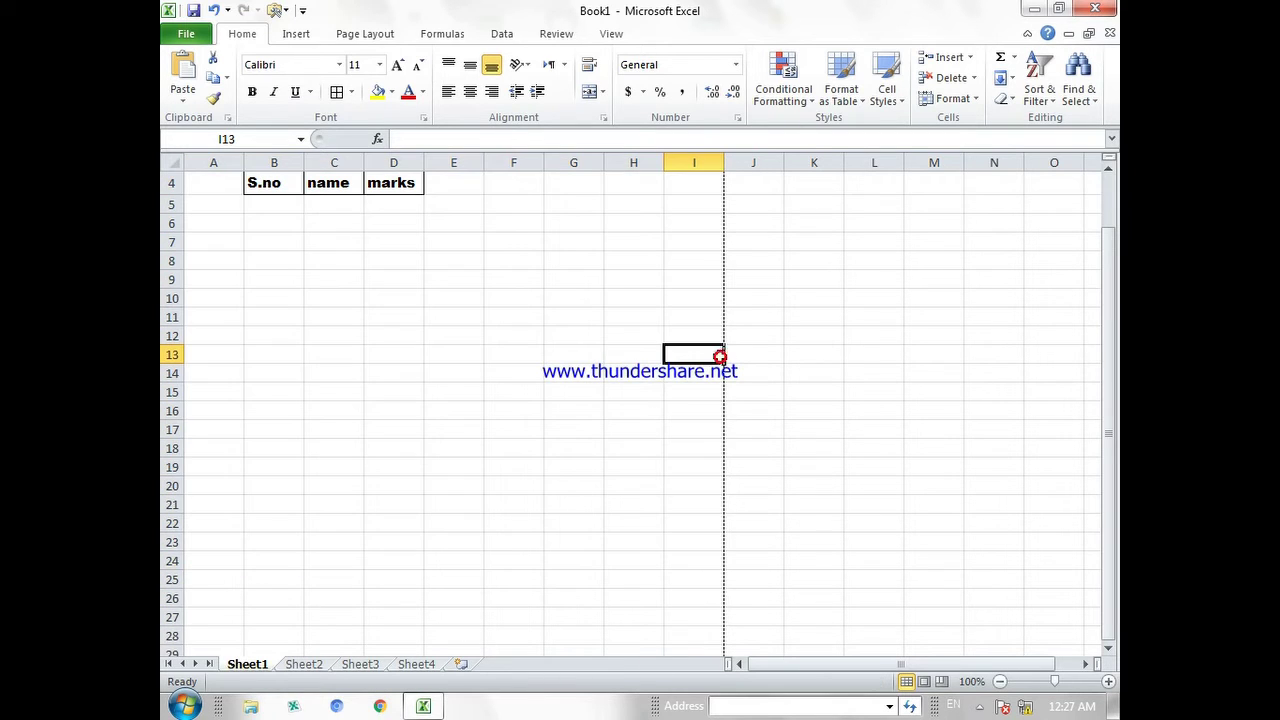
{"action": "left_click", "coordinate": [372, 35]}
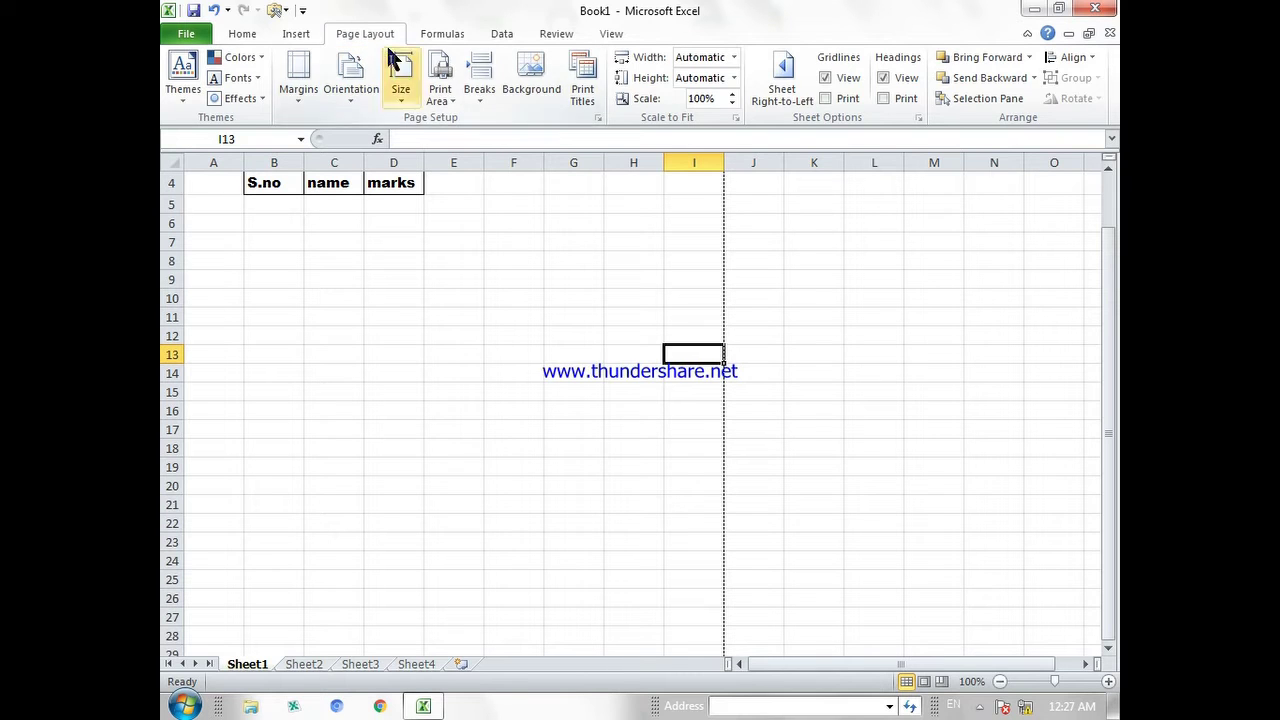
{"action": "left_click", "coordinate": [240, 34]}
{"action": "scroll", "coordinate": [376, 285], "scroll_direction": "up", "scroll_amount": 1}
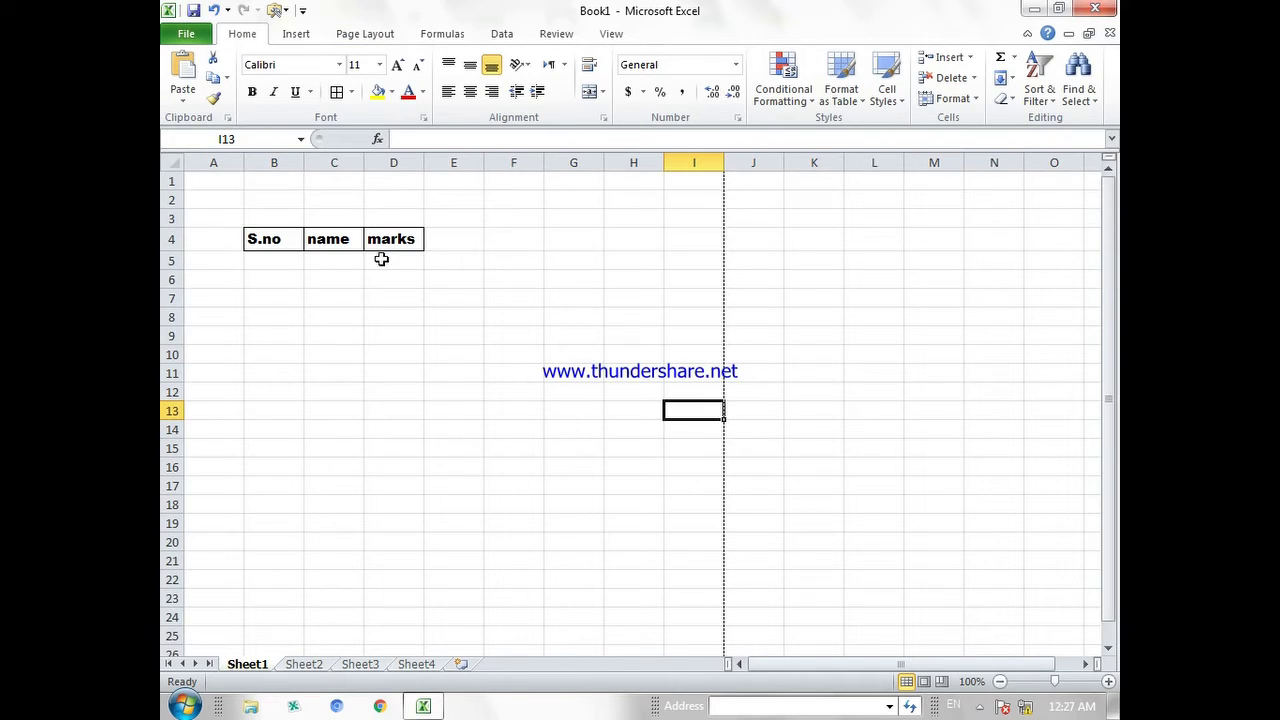
{"action": "left_click", "coordinate": [345, 291]}
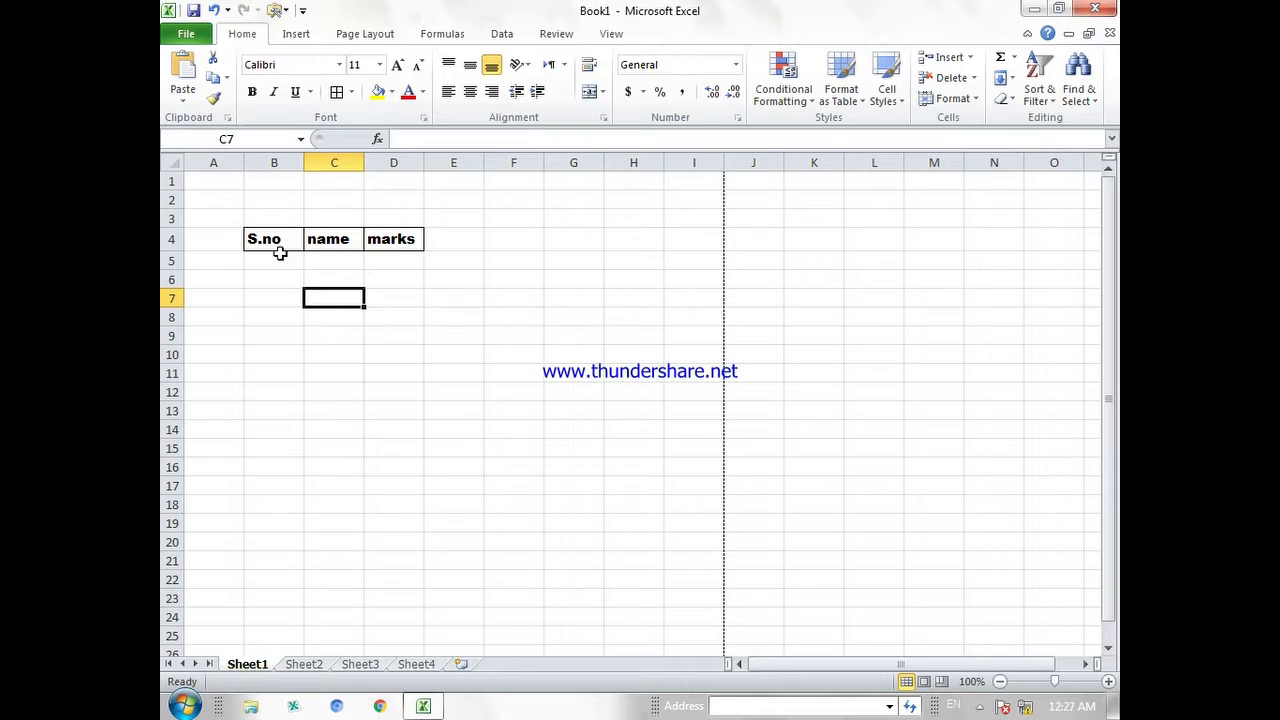
Fill the header cells B4:D4 with light olive green and center their text horizontally.
{"action": "left_click_drag", "start_coordinate": [262, 243], "coordinate": [375, 248]}
{"action": "left_click", "coordinate": [423, 310]}
{"action": "left_click_drag", "start_coordinate": [271, 241], "coordinate": [376, 244]}
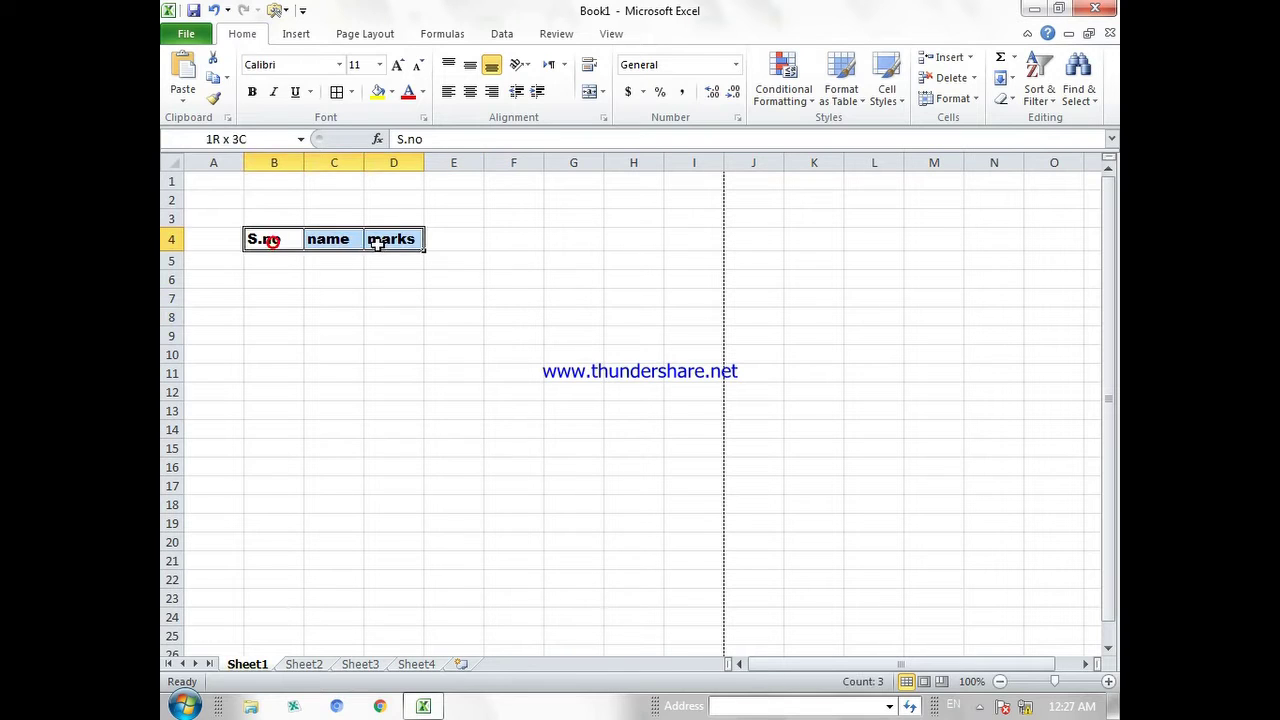
{"action": "left_click", "coordinate": [430, 267]}
{"action": "left_click_drag", "start_coordinate": [271, 250], "coordinate": [398, 244]}
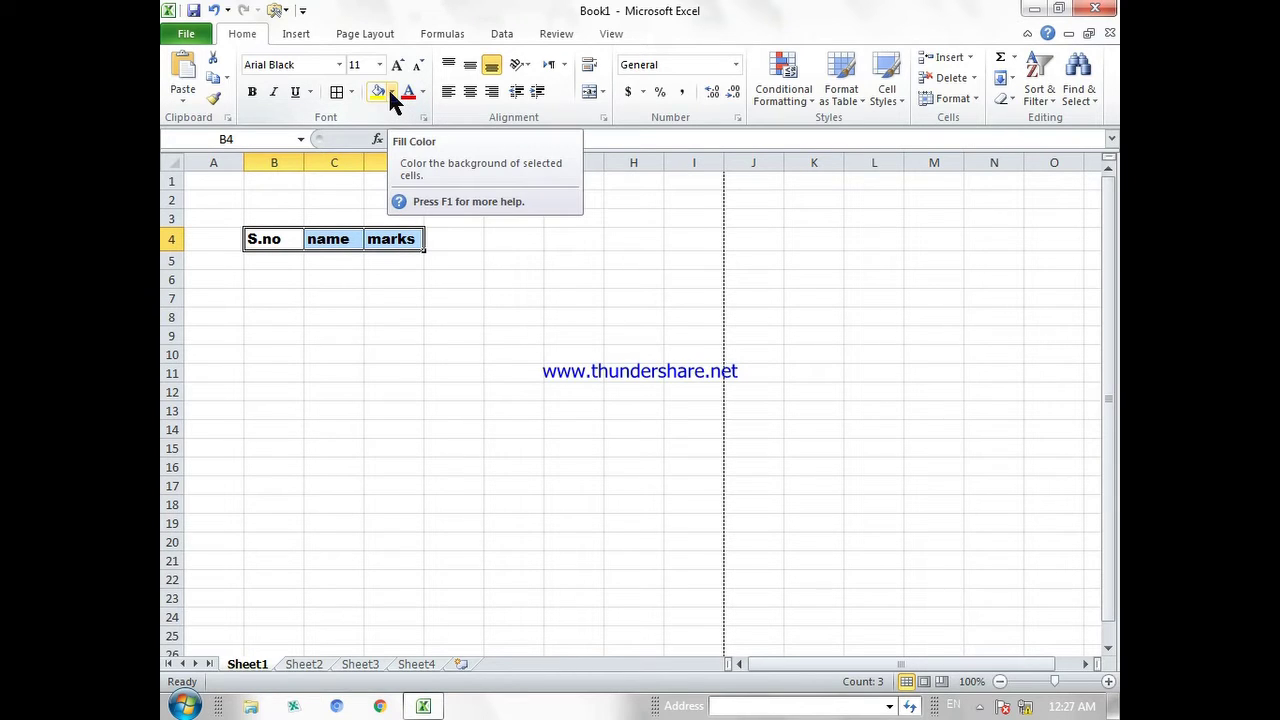
{"action": "left_click", "coordinate": [391, 91]}
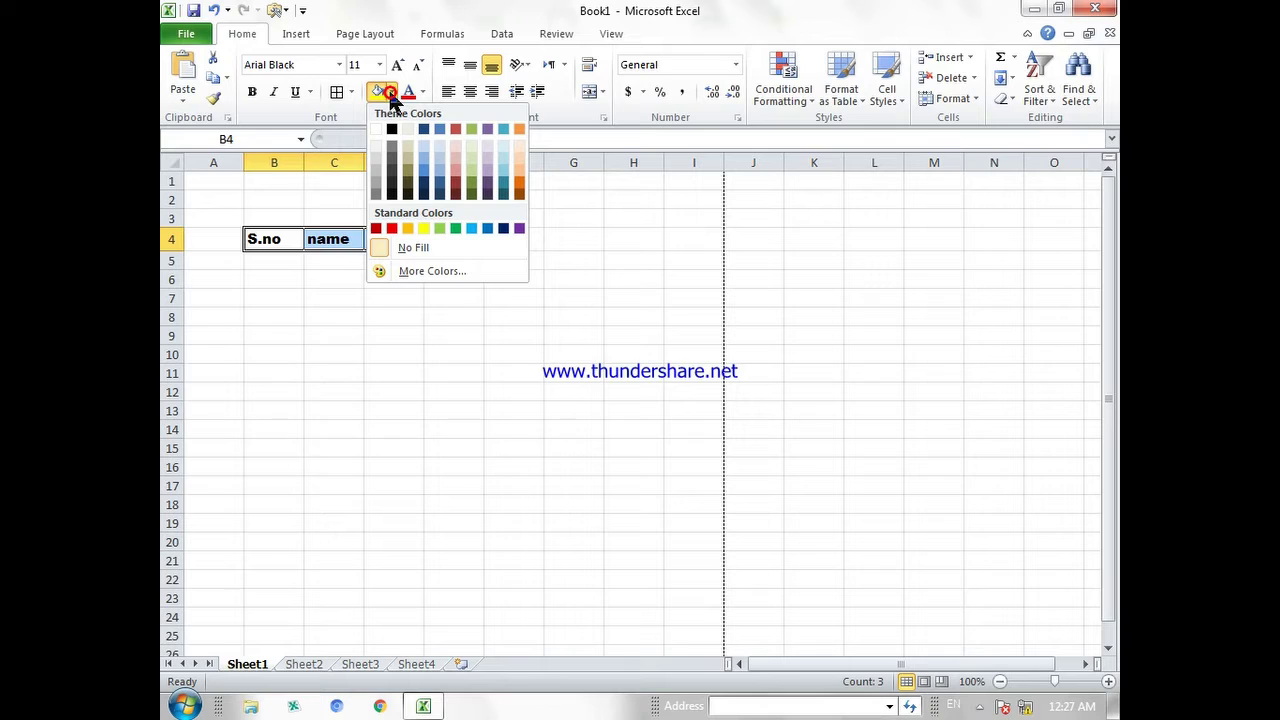
{"action": "left_click", "coordinate": [473, 165]}
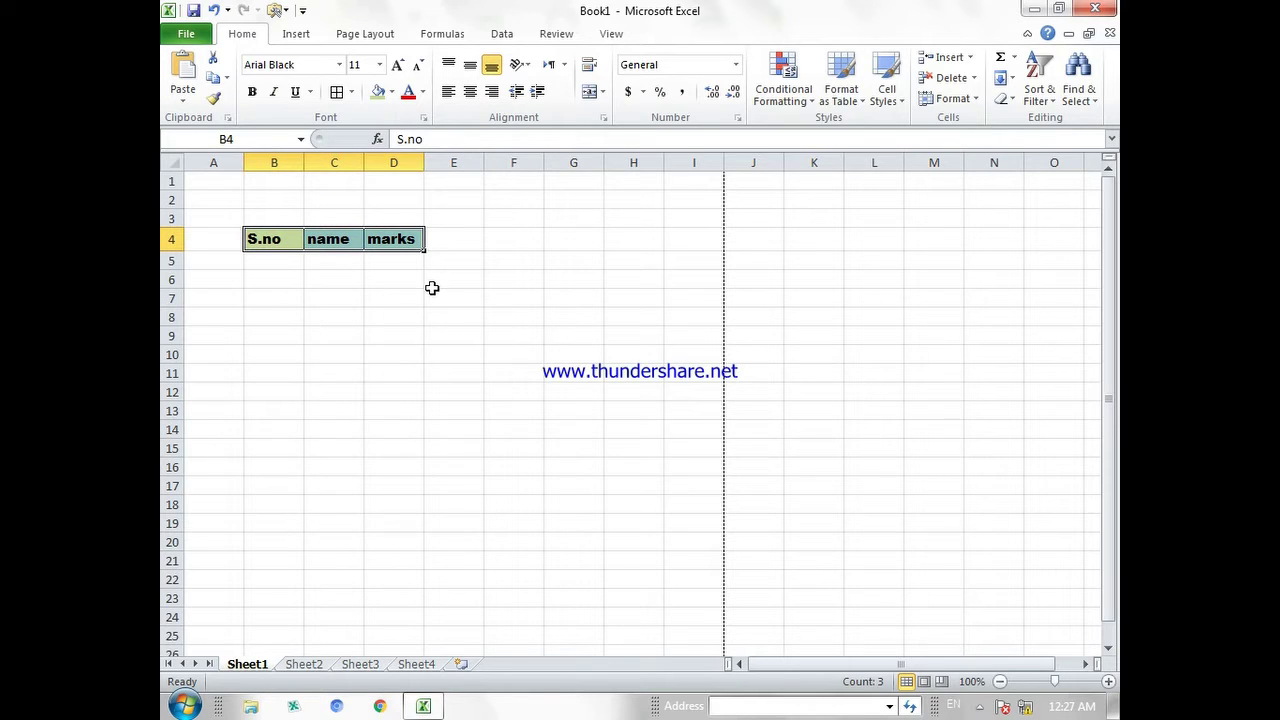
{"action": "left_click", "coordinate": [471, 92]}
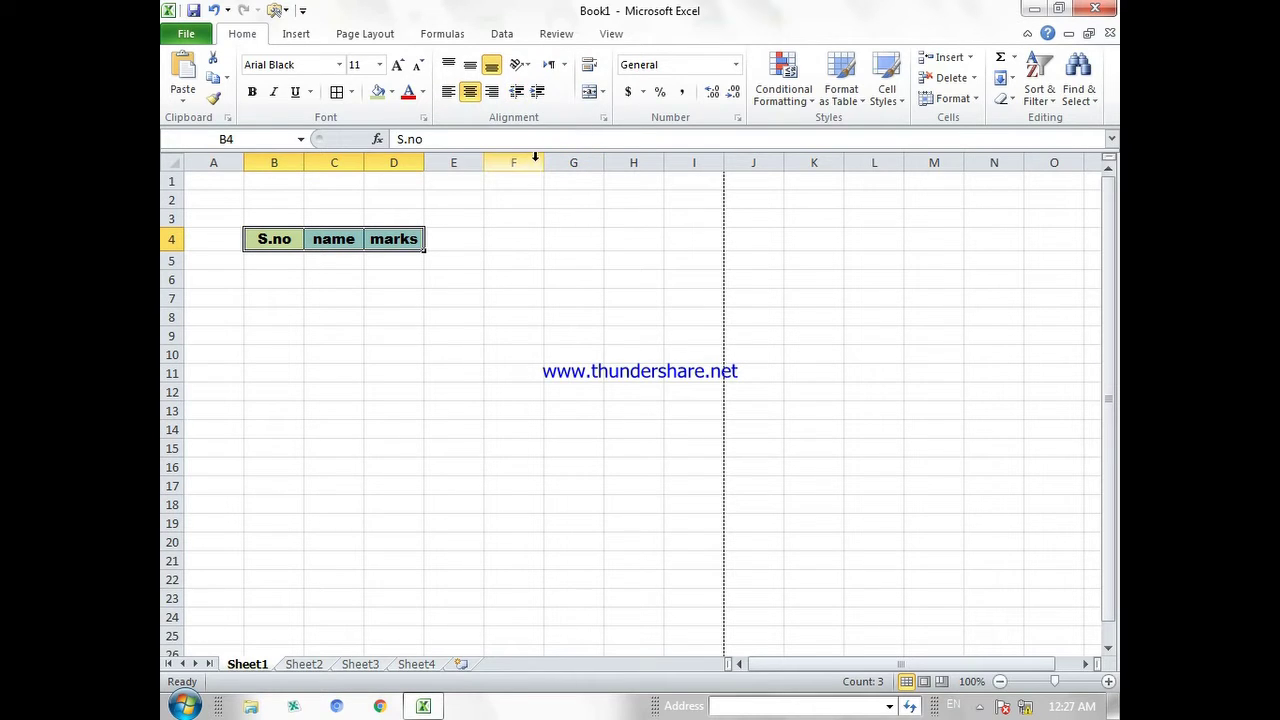
Change the indent of the header cells B4:D4 back and forth, leaving their text left-aligned without indent.
{"action": "left_click", "coordinate": [516, 91]}
{"action": "left_click", "coordinate": [538, 92]}
{"action": "left_click", "coordinate": [517, 92]}
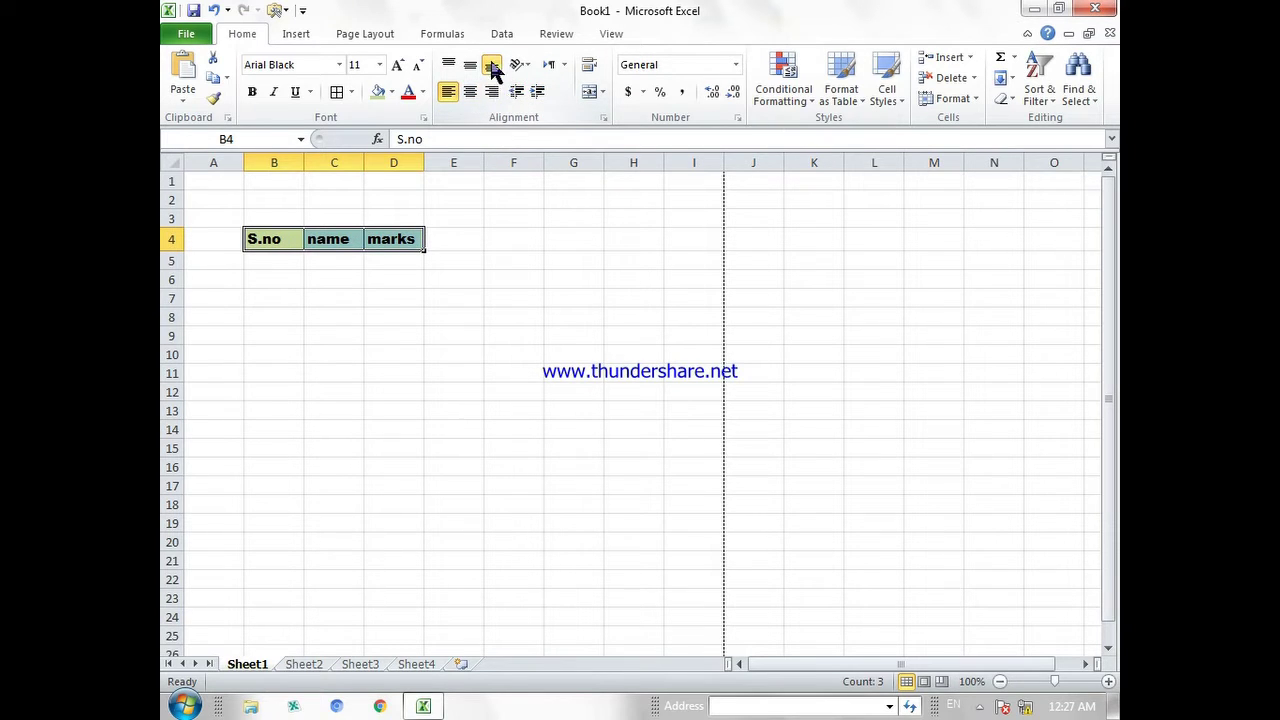
{"action": "left_click", "coordinate": [462, 290]}
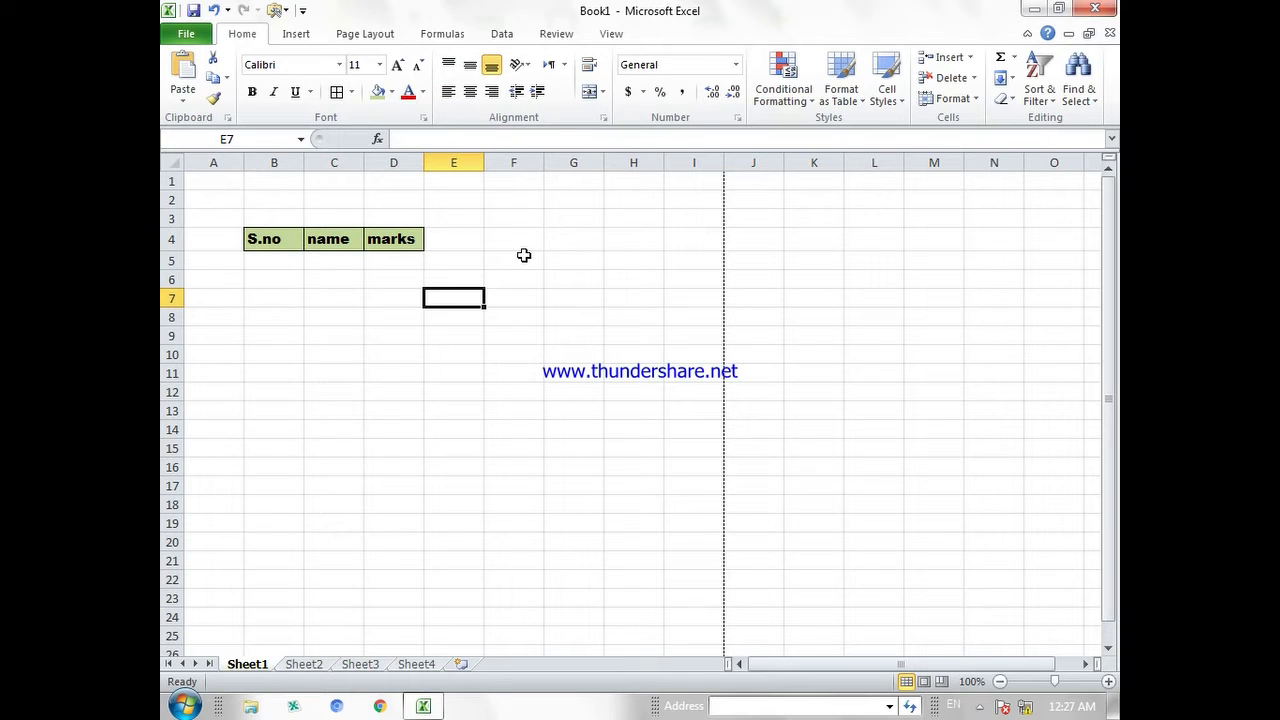
Enter the text "city educational complex" in cell H4.
{"action": "left_click", "coordinate": [634, 237]}
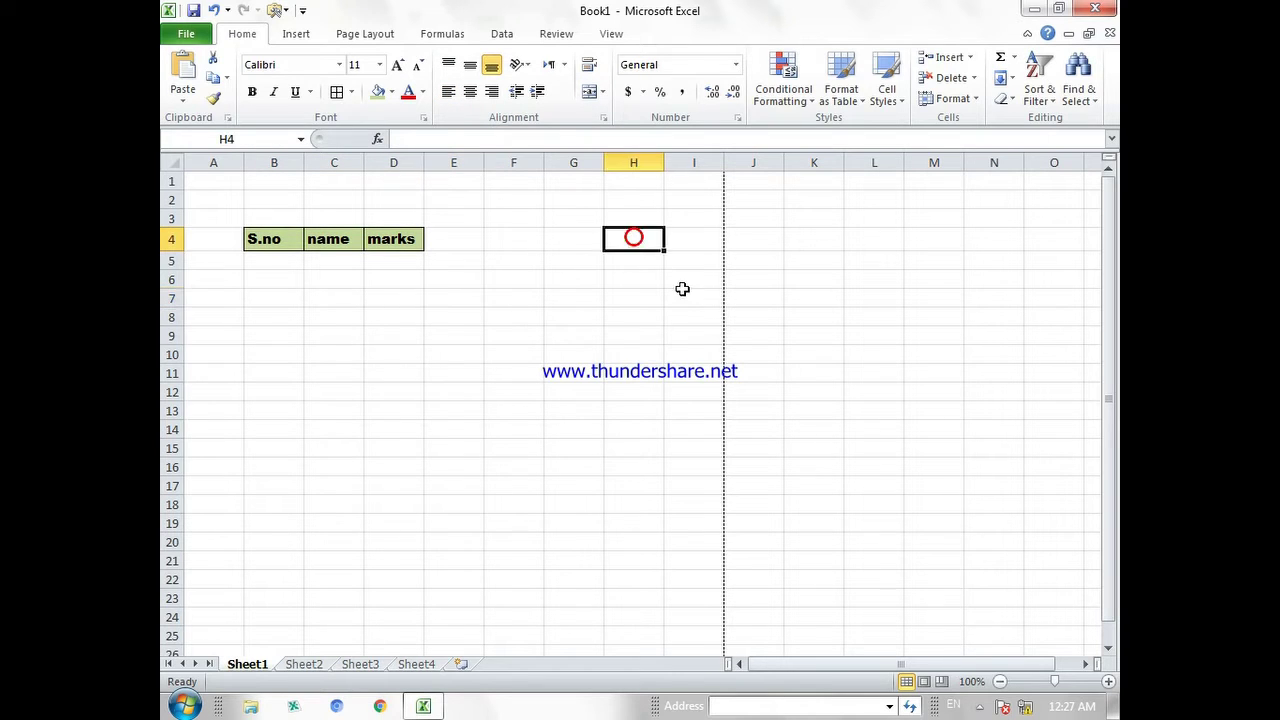
{"action": "type", "text": "city educational complex"}
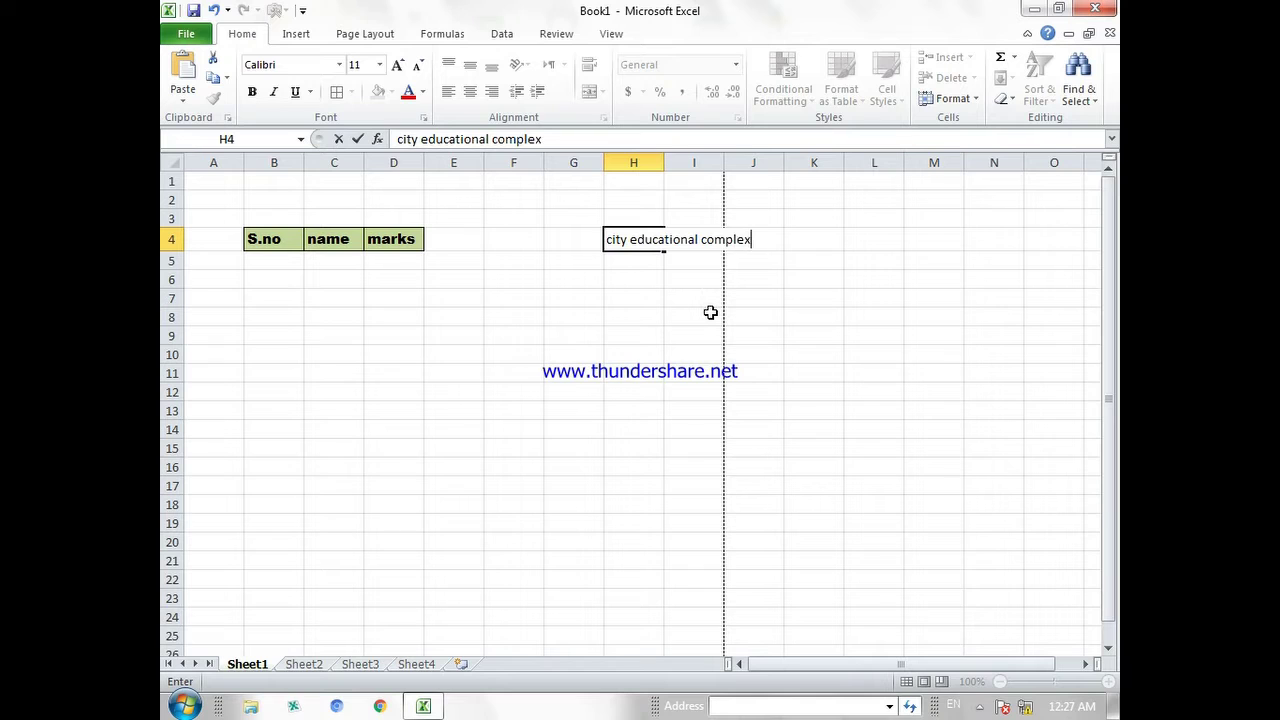
{"action": "left_click", "coordinate": [645, 318]}
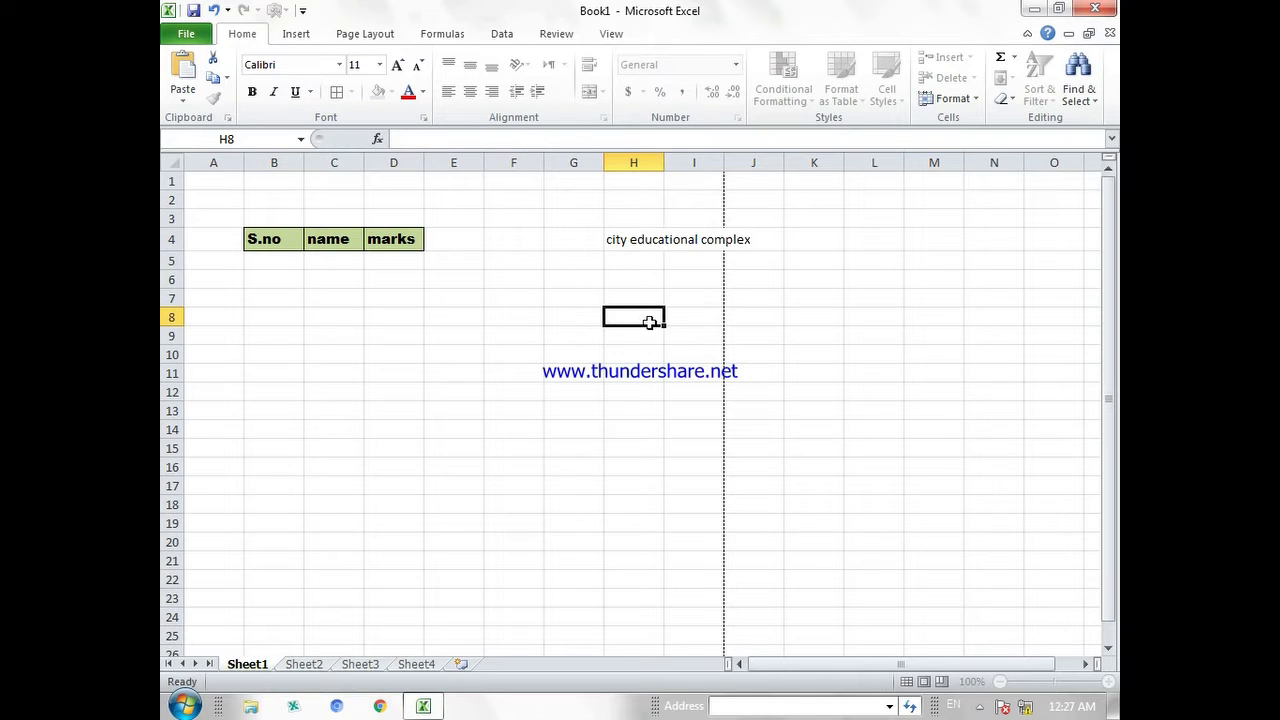
Inspect cells H4, I4 and J4 to check which one actually holds the overflowing text.
{"action": "left_click", "coordinate": [700, 239]}
{"action": "double_click", "coordinate": [706, 244]}
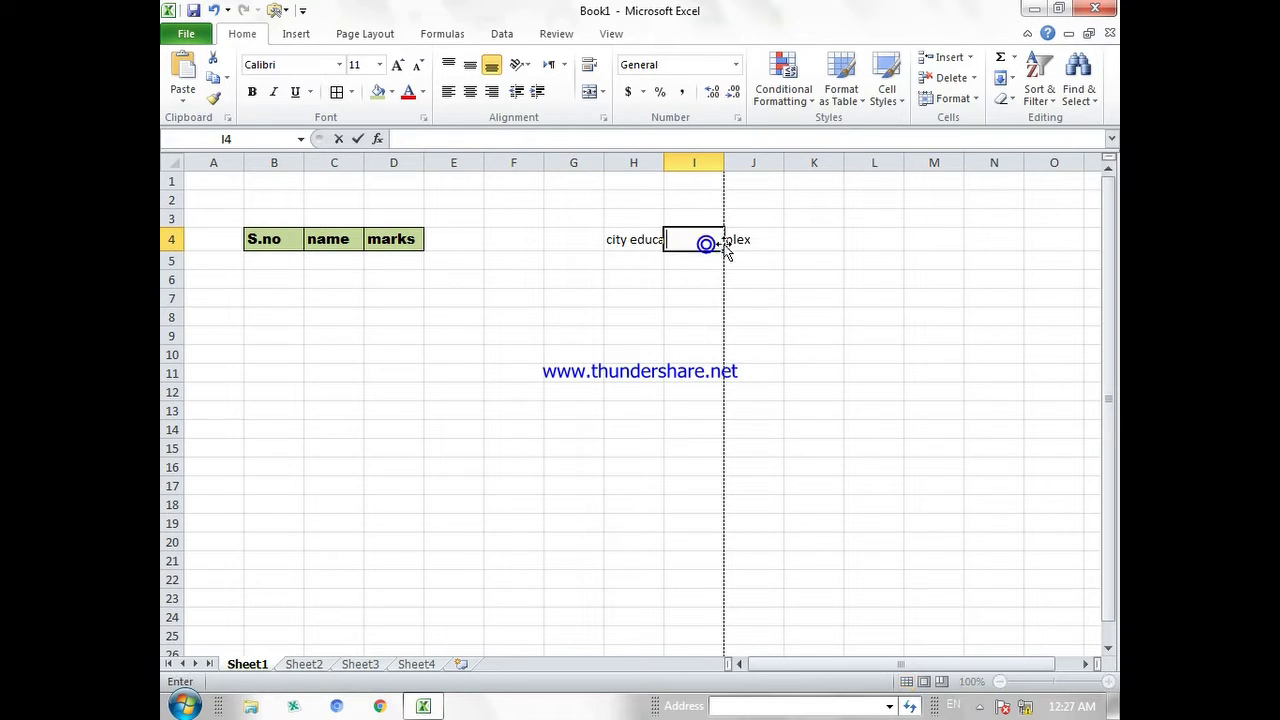
{"action": "left_click", "coordinate": [736, 243]}
{"action": "double_click", "coordinate": [690, 239]}
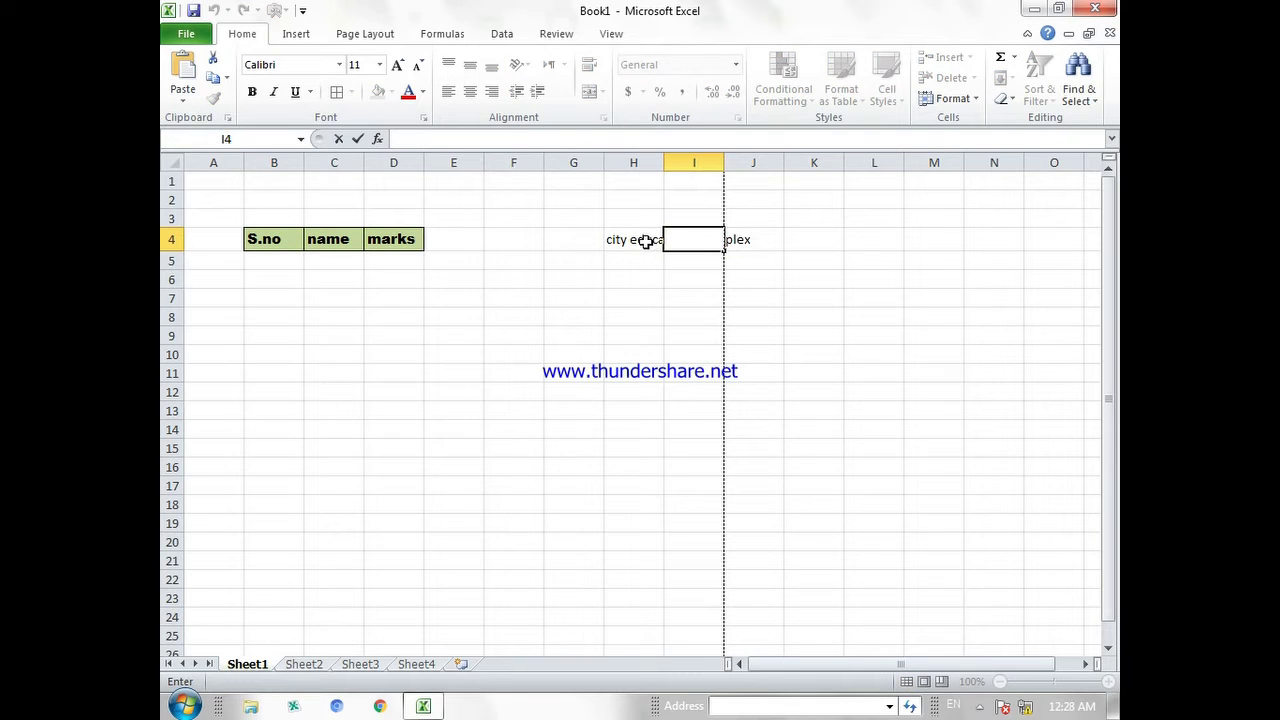
{"action": "left_click", "coordinate": [699, 296]}
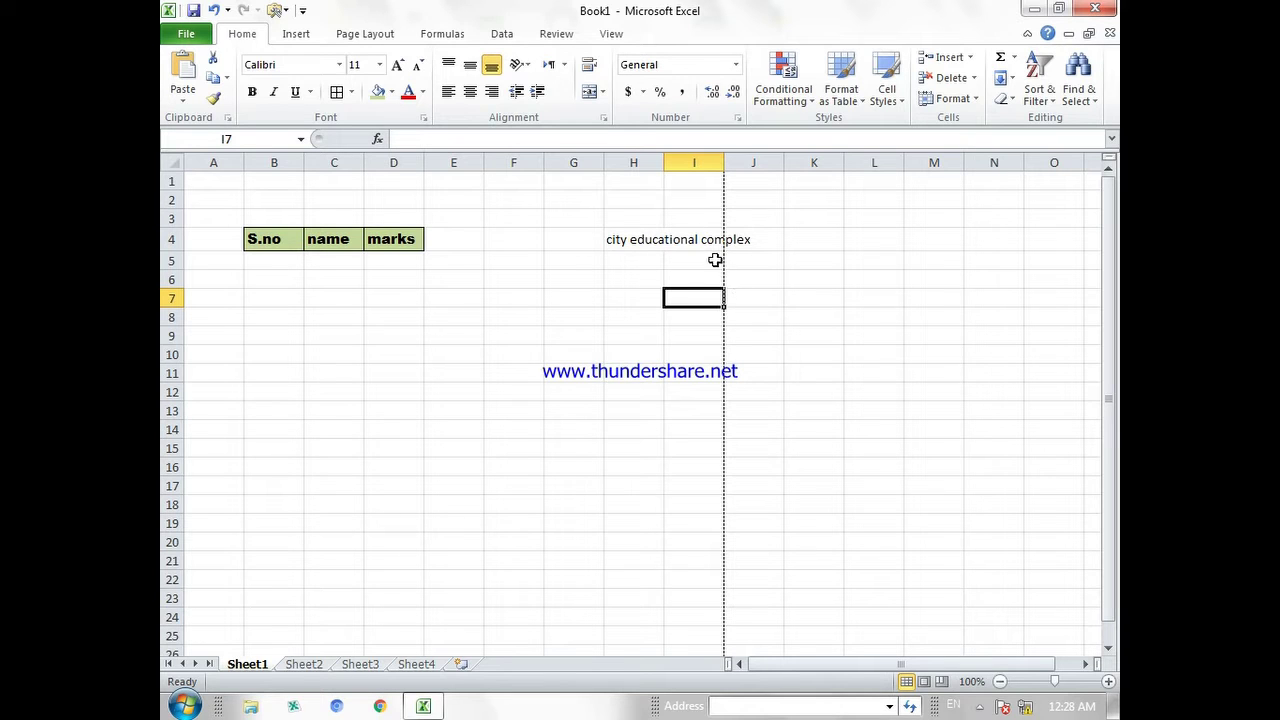
{"action": "left_click", "coordinate": [655, 240]}
{"action": "left_click_drag", "start_coordinate": [621, 238], "coordinate": [748, 243]}
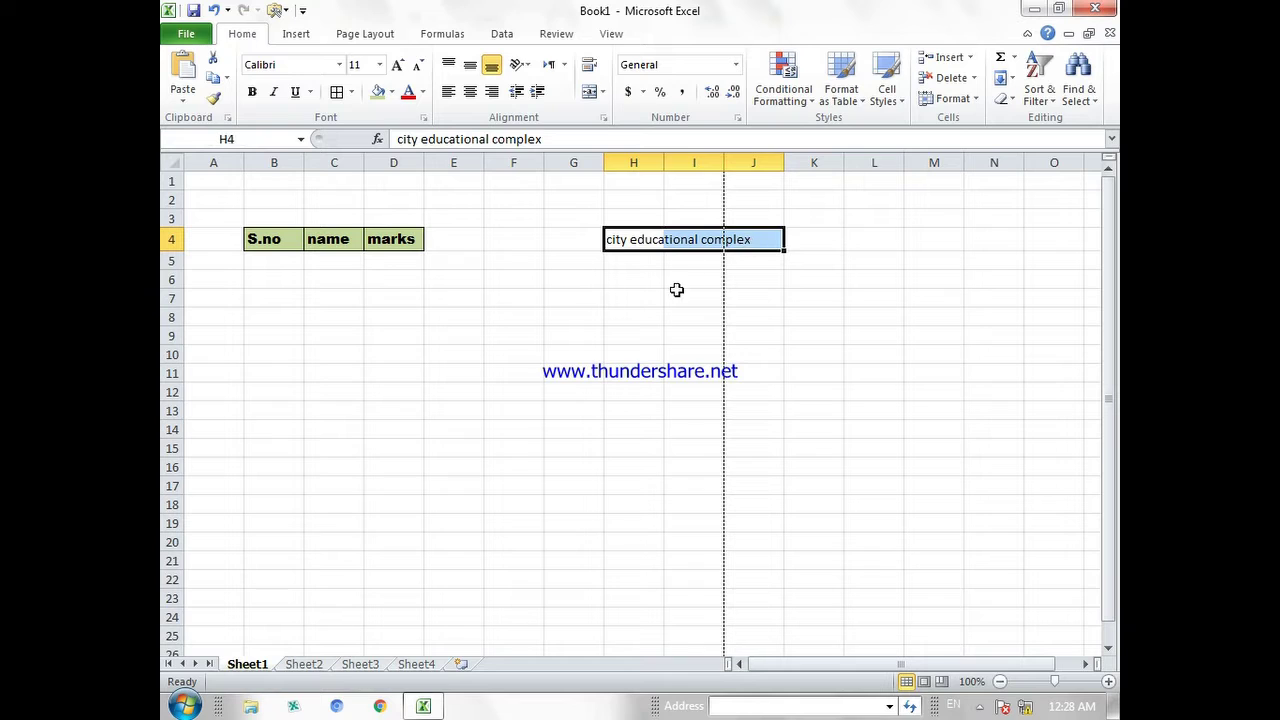
{"action": "left_click", "coordinate": [679, 310]}
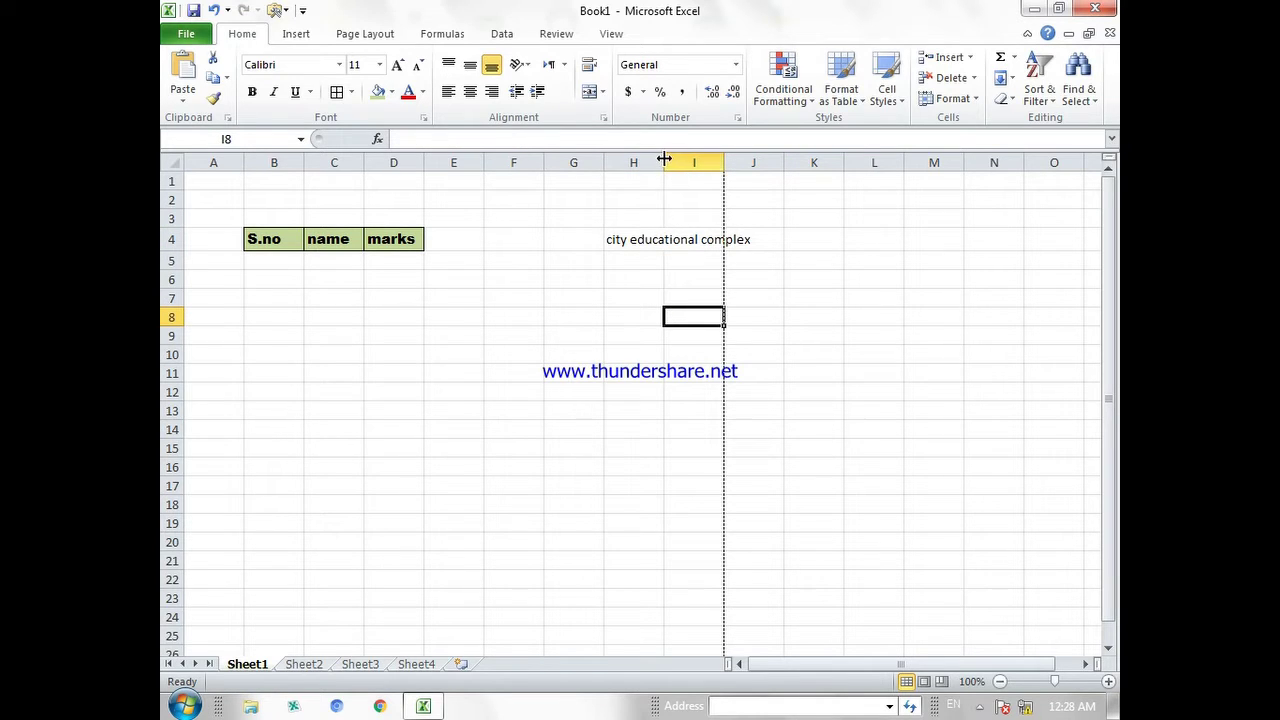
Try widening column H to fit the text in H4, and try wrapping that text, undoing each change.
{"action": "left_click_drag", "start_coordinate": [664, 159], "coordinate": [755, 171]}
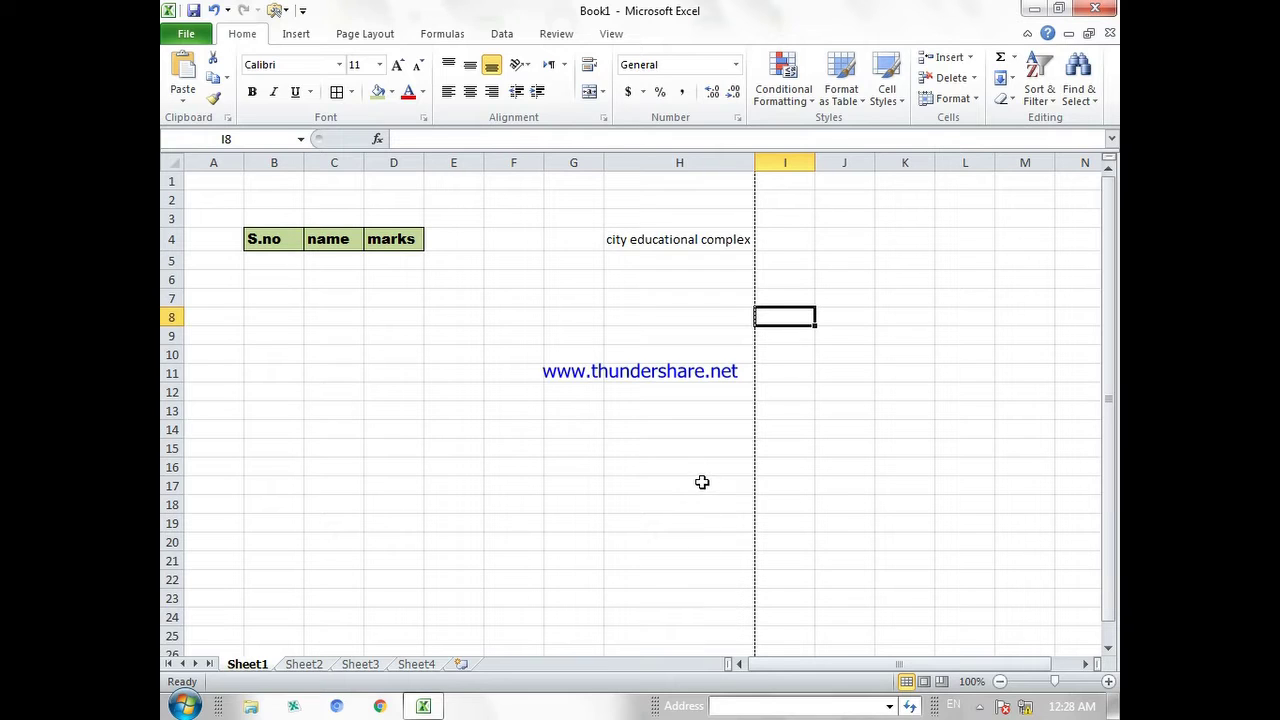
{"action": "key", "text": "ctrl+z"}
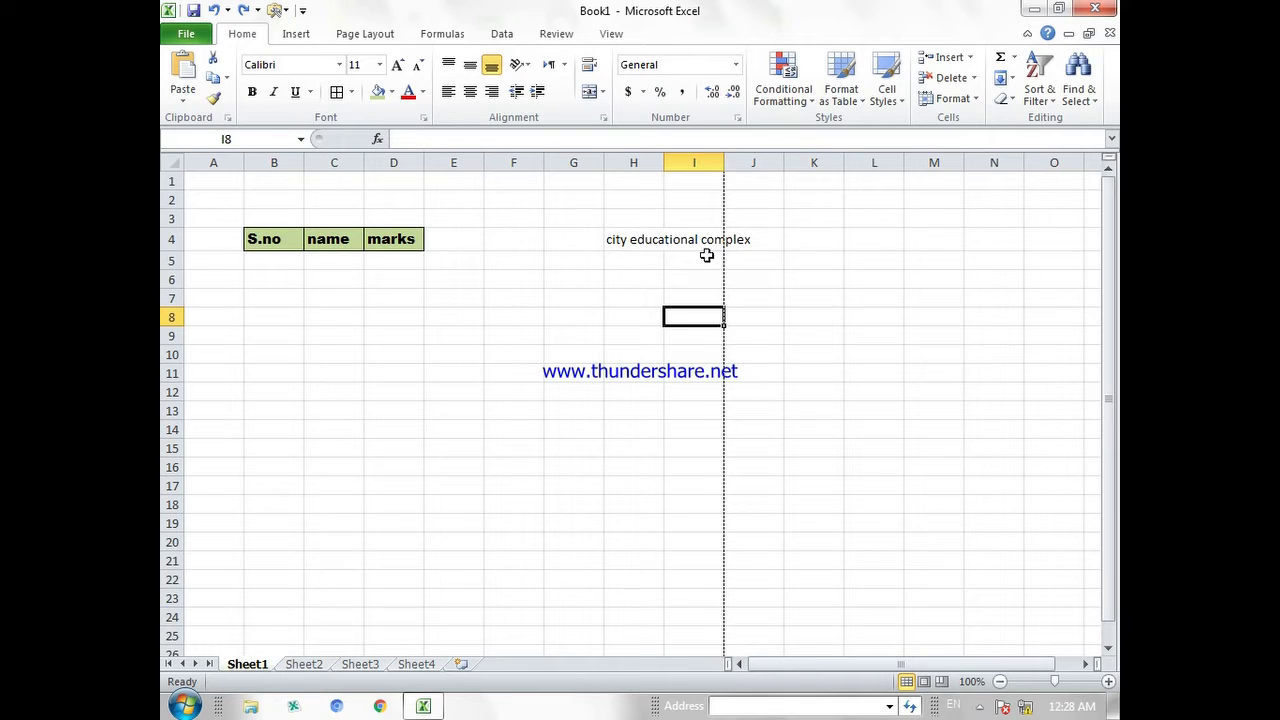
{"action": "left_click", "coordinate": [625, 238]}
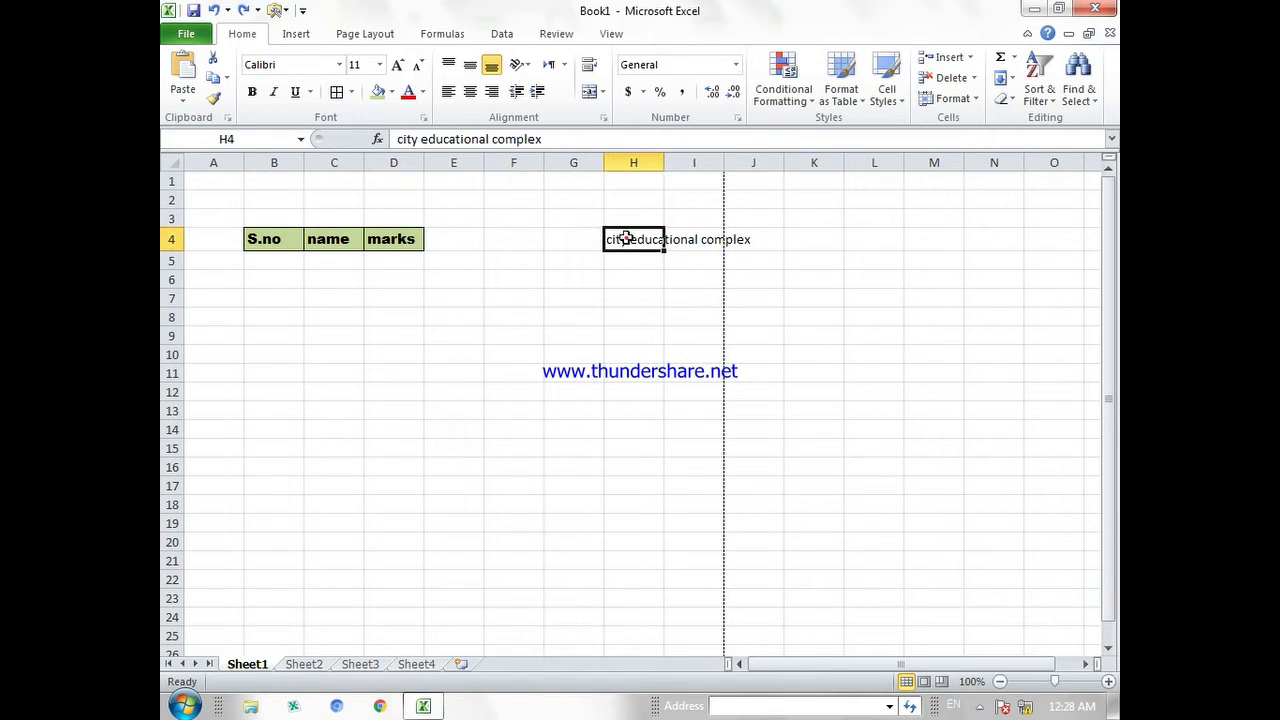
{"action": "left_click", "coordinate": [589, 66]}
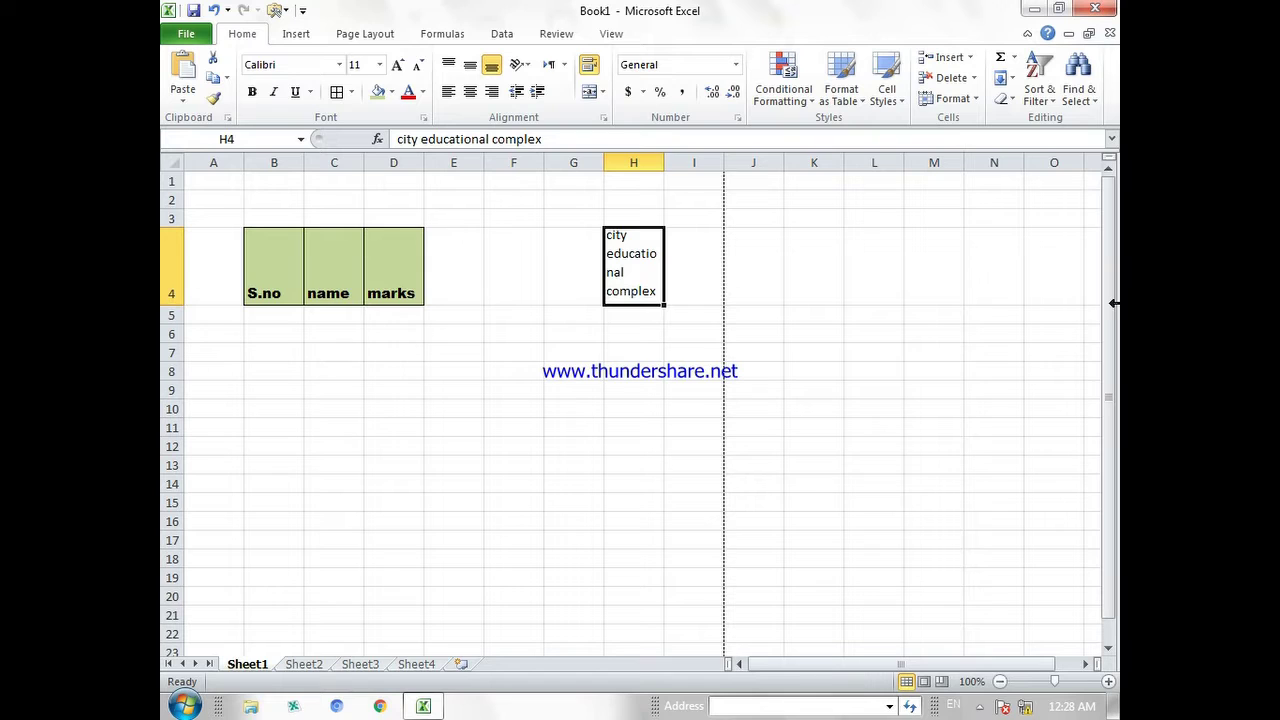
{"action": "key", "text": "ctrl+z"}
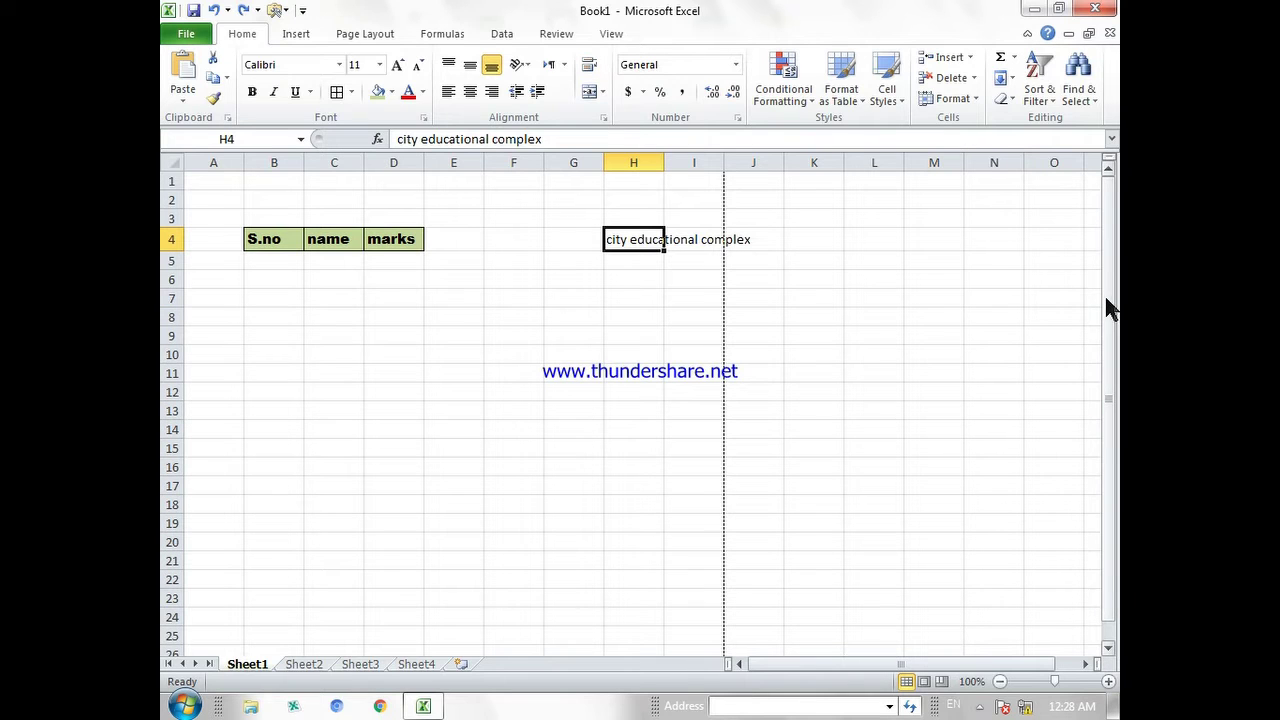
Try Merge Cells on the single cell I6, and widen column H to fit its text and undo the widening.
{"action": "left_click", "coordinate": [705, 282]}
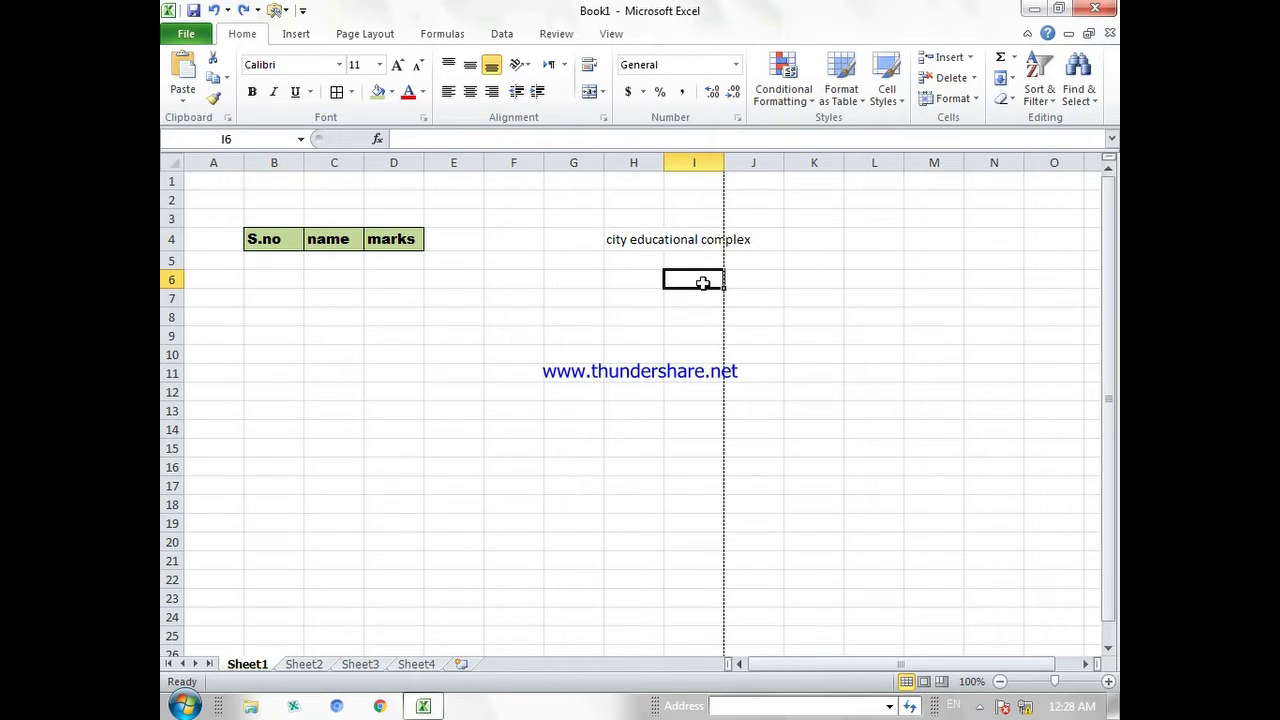
{"action": "left_click", "coordinate": [603, 92]}
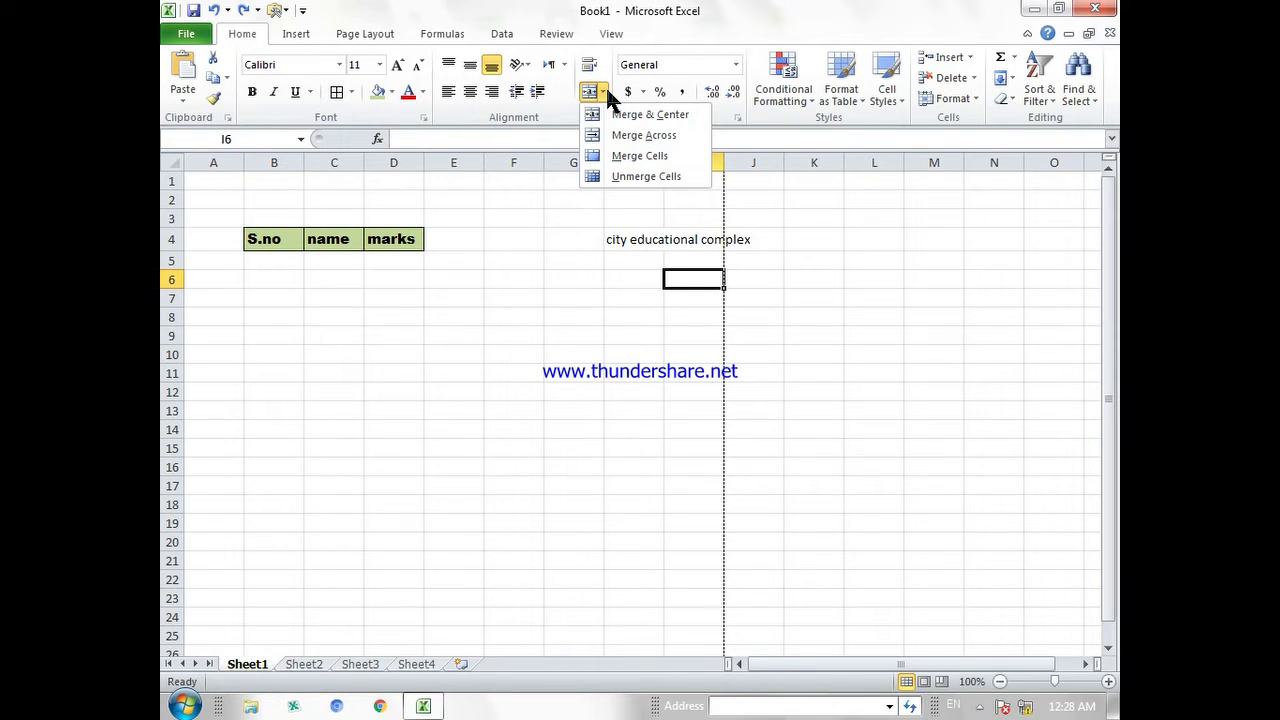
{"action": "left_click", "coordinate": [640, 157]}
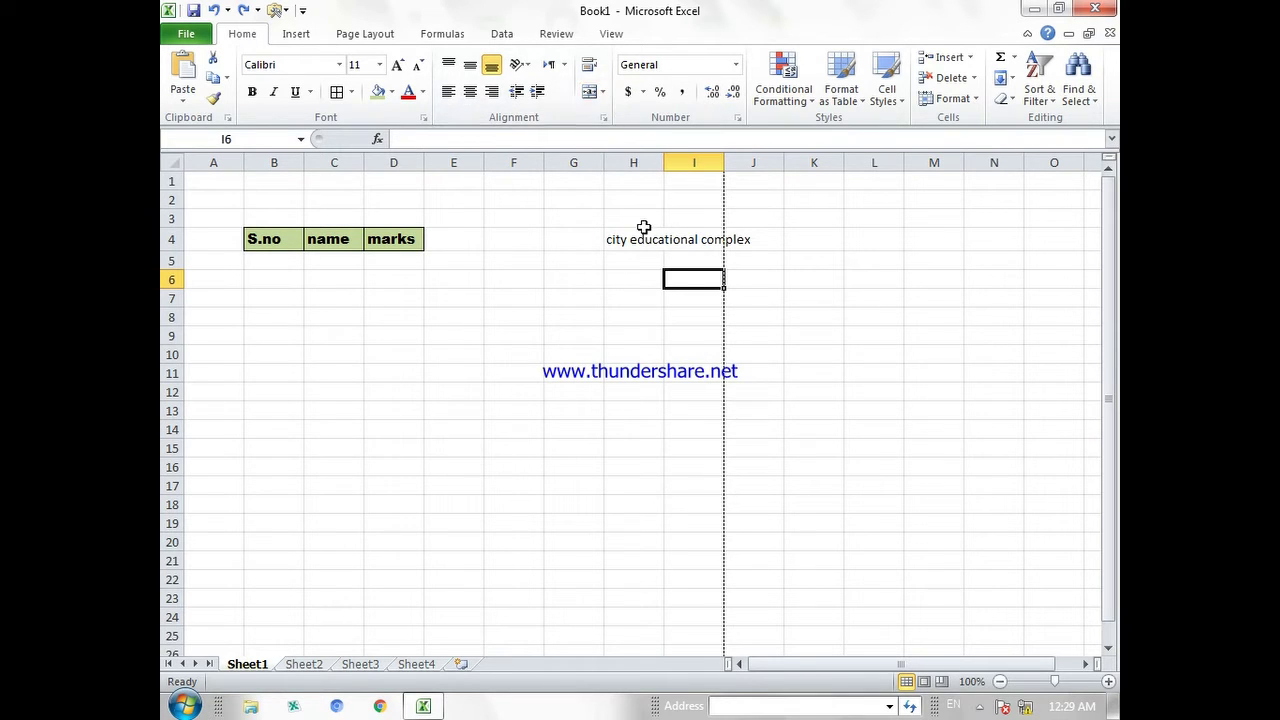
{"action": "left_click", "coordinate": [653, 293]}
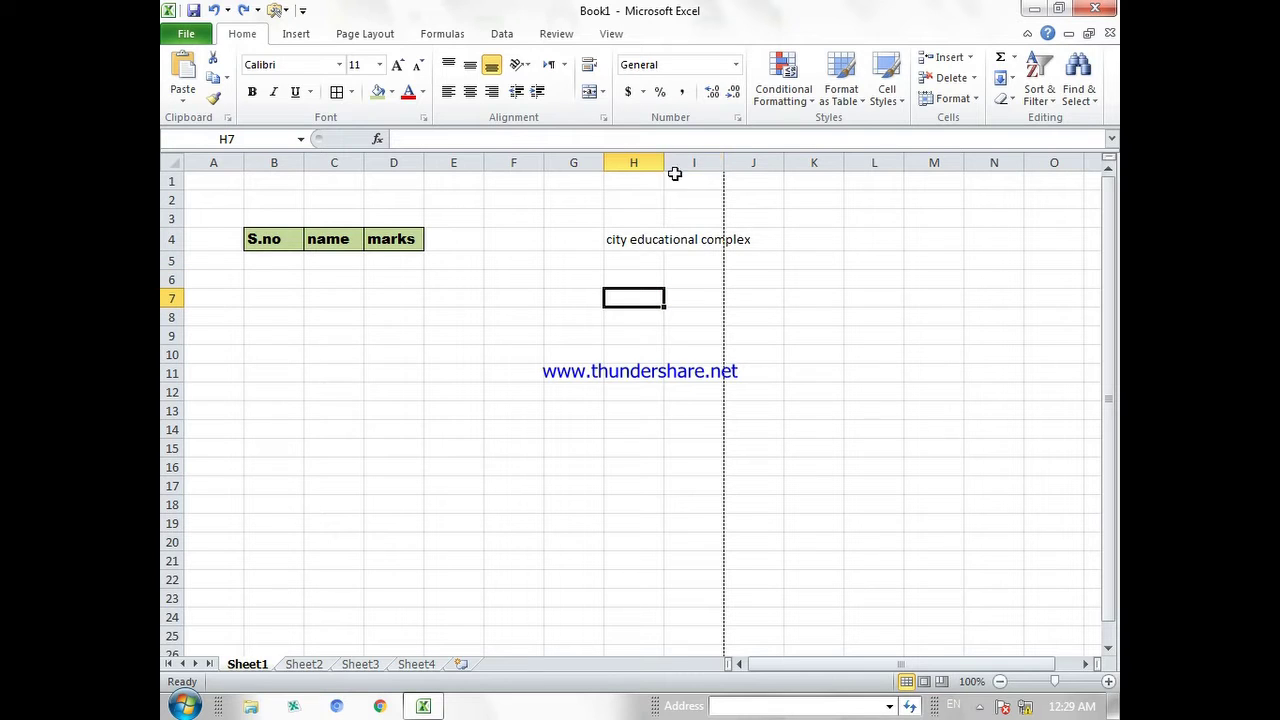
{"action": "left_click_drag", "start_coordinate": [660, 166], "coordinate": [755, 177]}
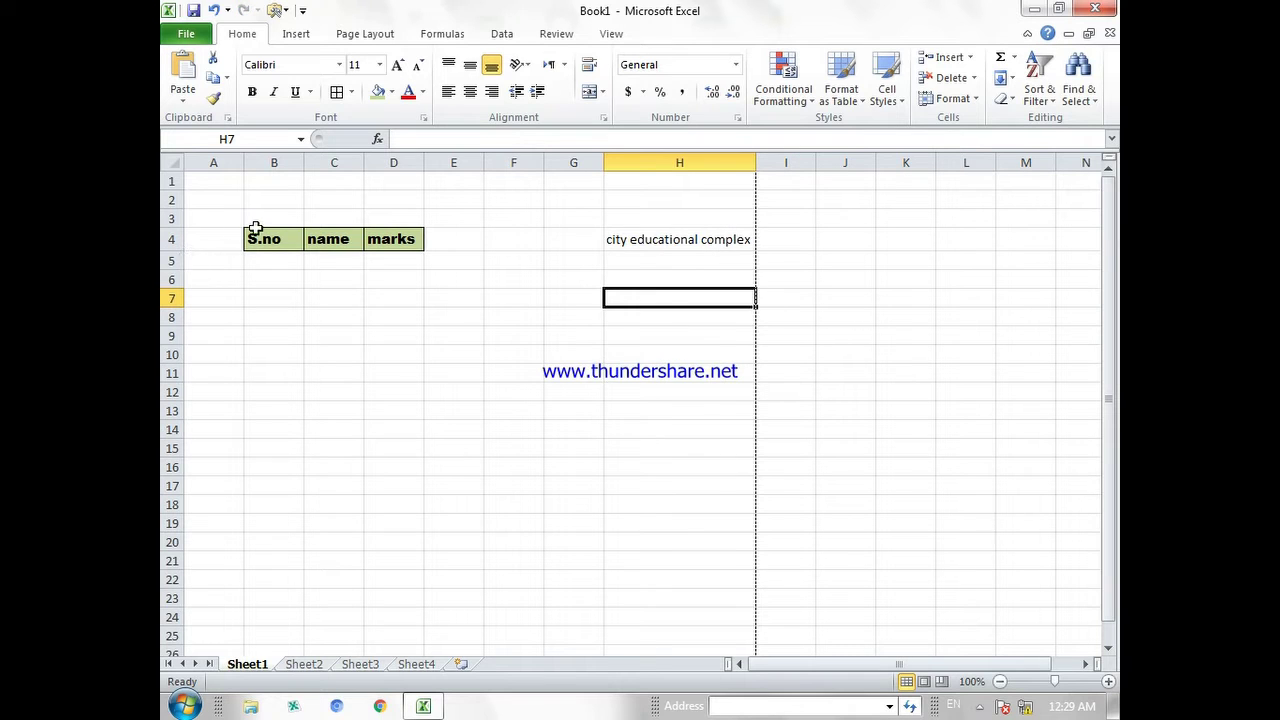
{"action": "key", "text": "ctrl+z"}
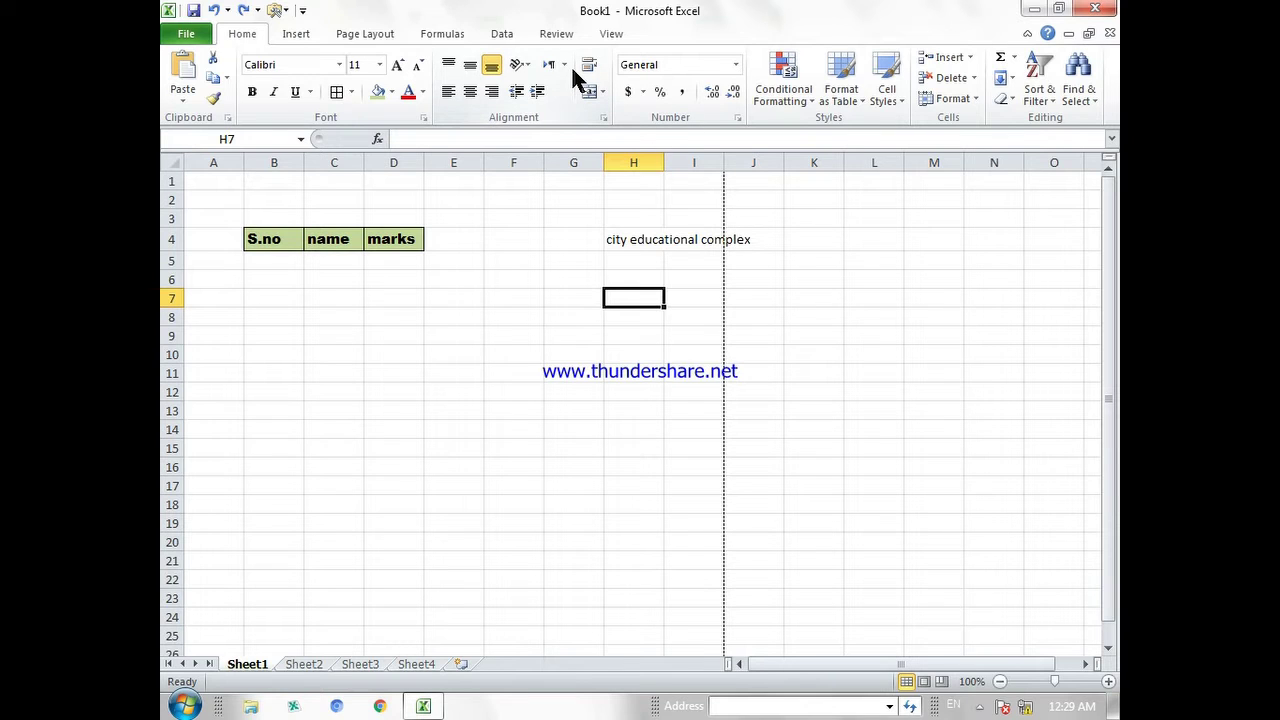
Select the range H4:J4 and check the contents of cells H4 and I4 individually.
{"action": "left_click_drag", "start_coordinate": [621, 235], "coordinate": [756, 242]}
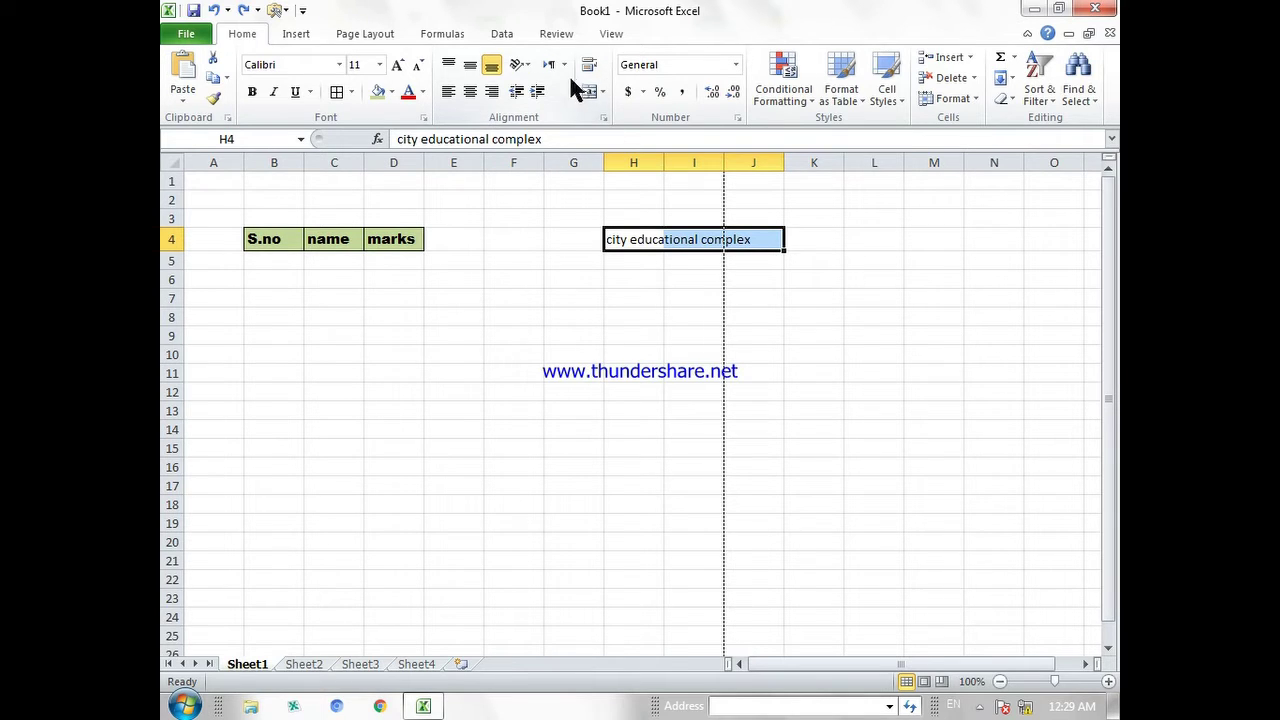
{"action": "left_click", "coordinate": [648, 258]}
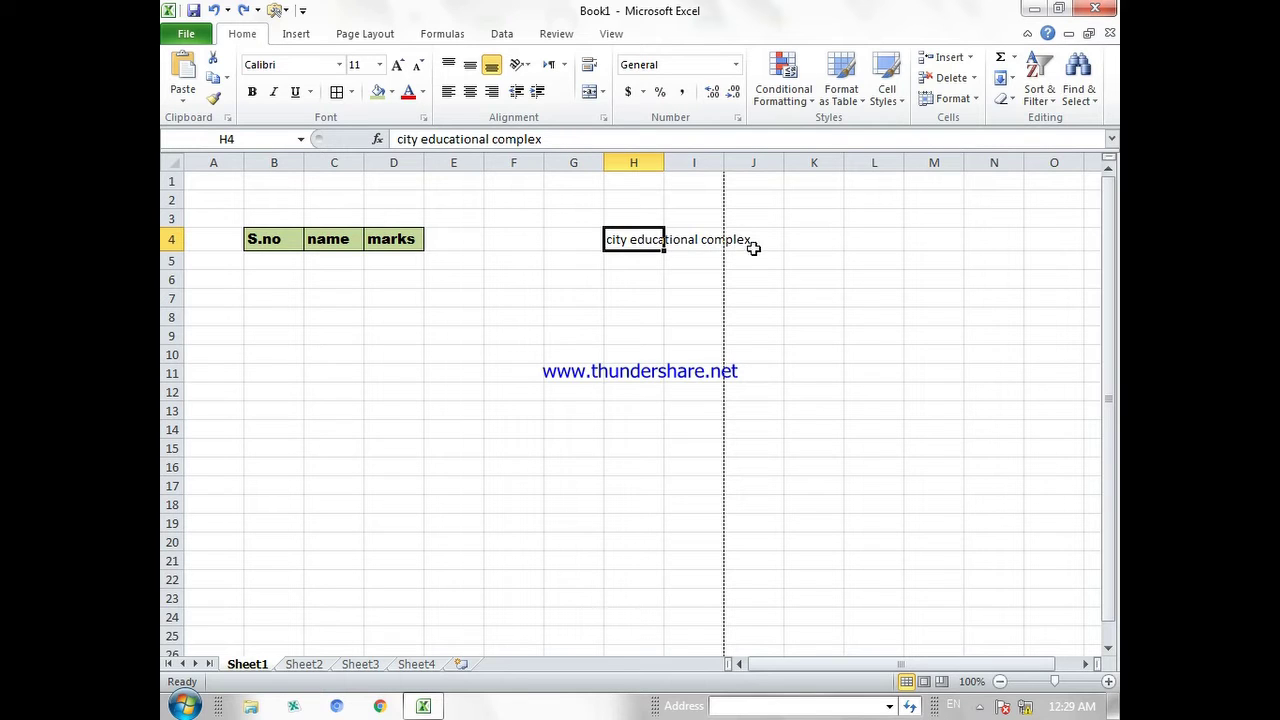
{"action": "left_click", "coordinate": [708, 241]}
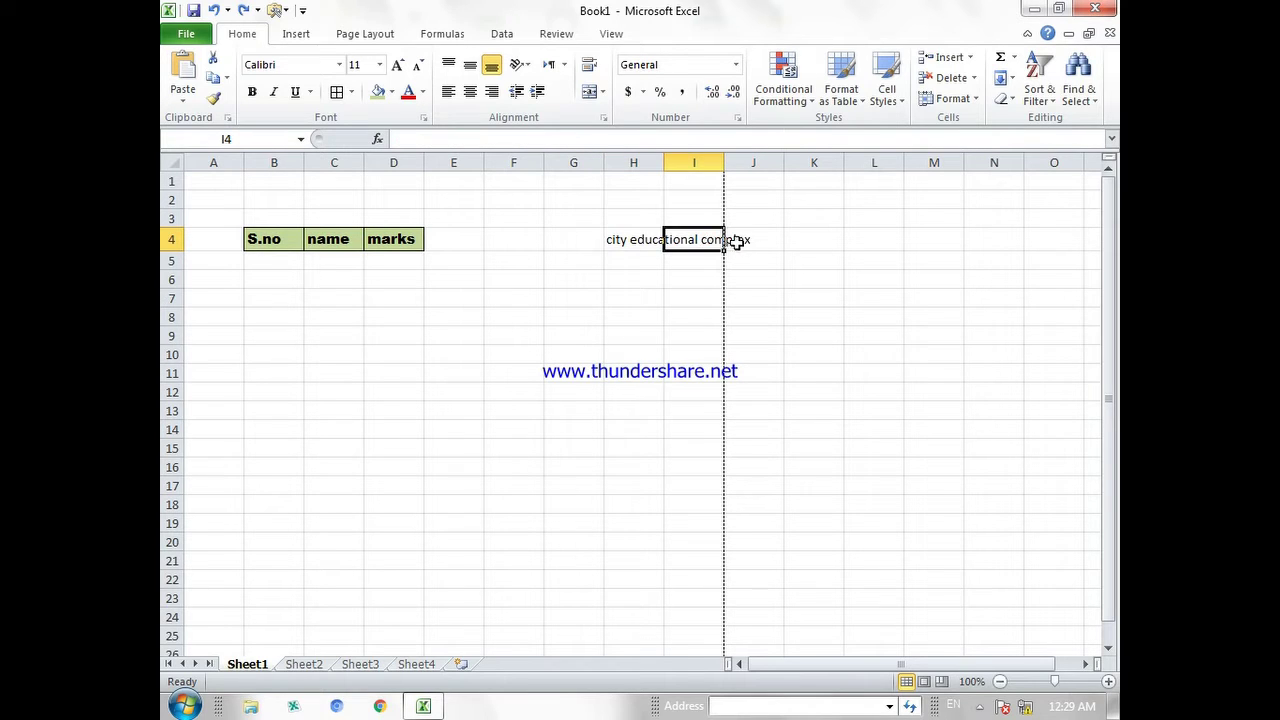
{"action": "left_click", "coordinate": [637, 243]}
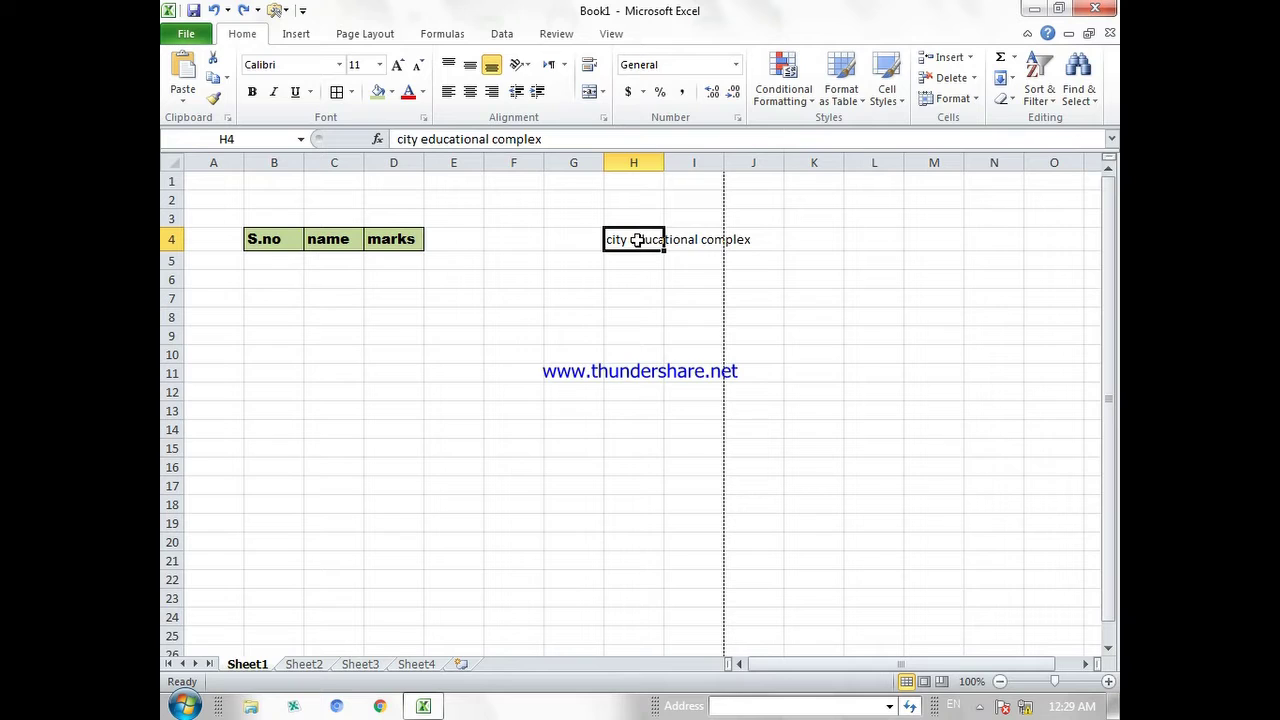
Merge and center the empty cells F13:H13 into one cell.
{"action": "left_click", "coordinate": [512, 413]}
{"action": "left_click_drag", "start_coordinate": [531, 414], "coordinate": [660, 412]}
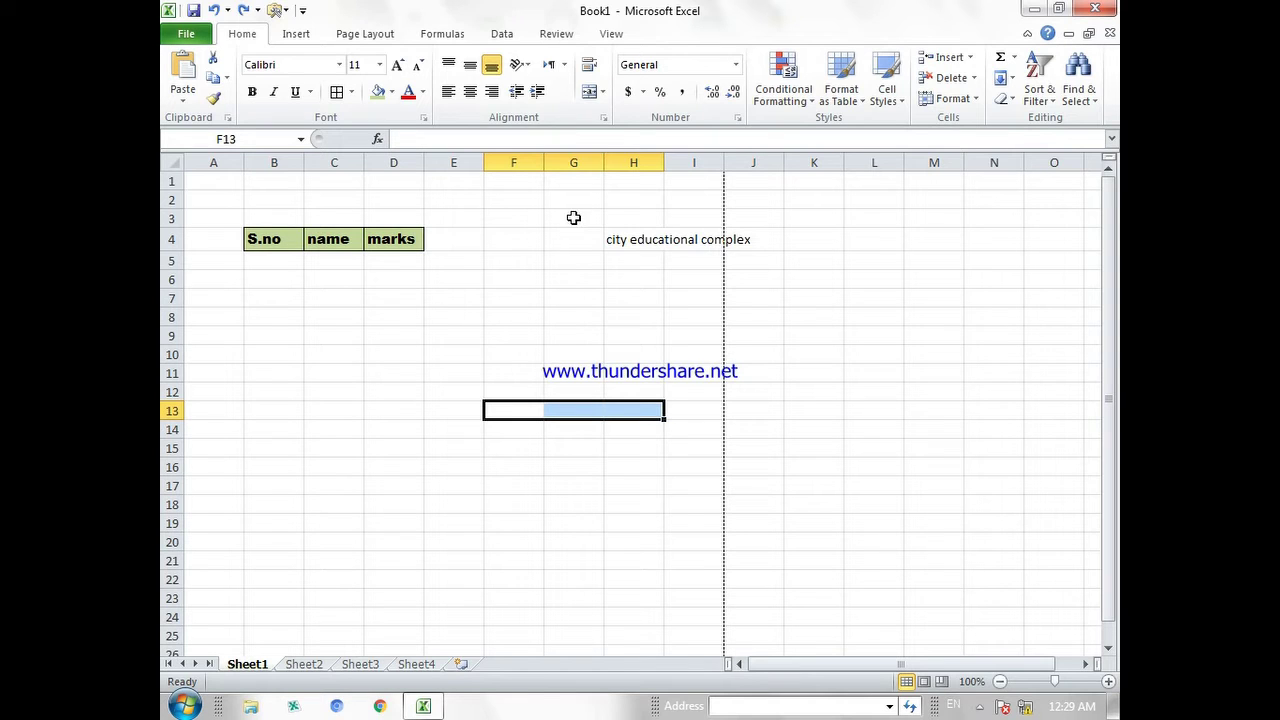
{"action": "left_click", "coordinate": [587, 101]}
{"action": "left_click", "coordinate": [578, 540]}
{"action": "left_click", "coordinate": [566, 405]}
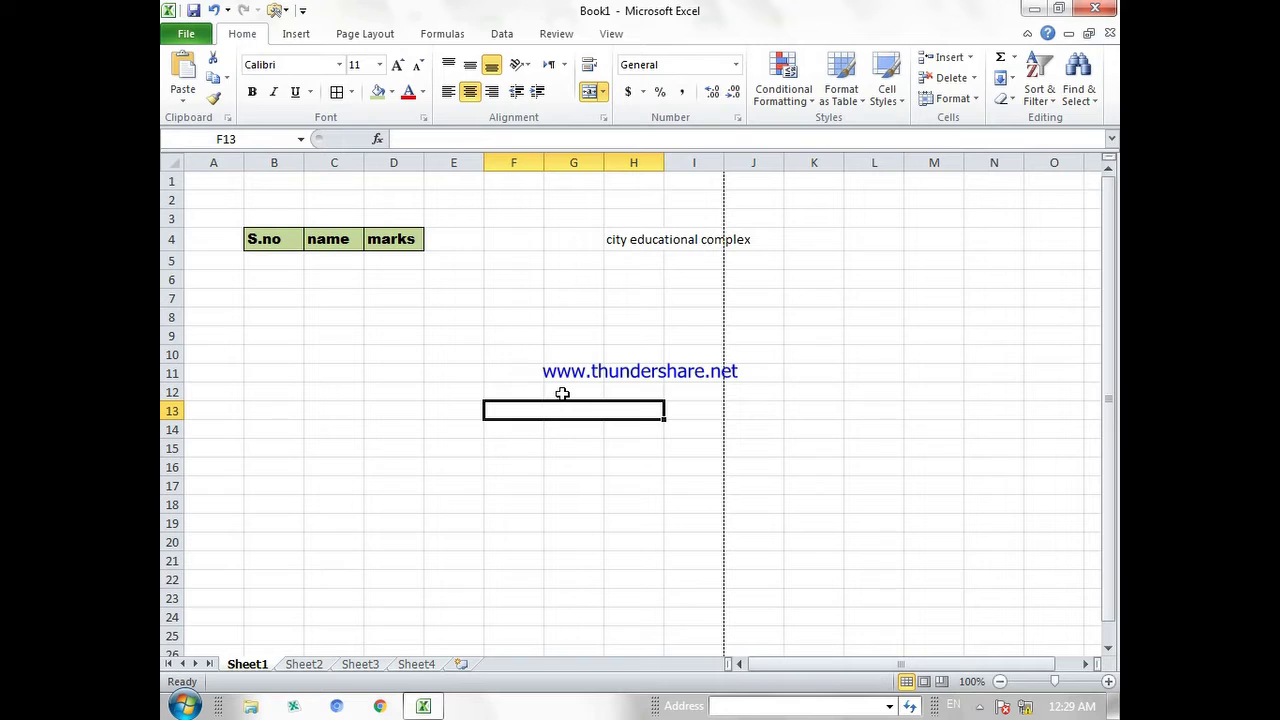
{"action": "left_click_drag", "start_coordinate": [610, 240], "coordinate": [750, 240]}
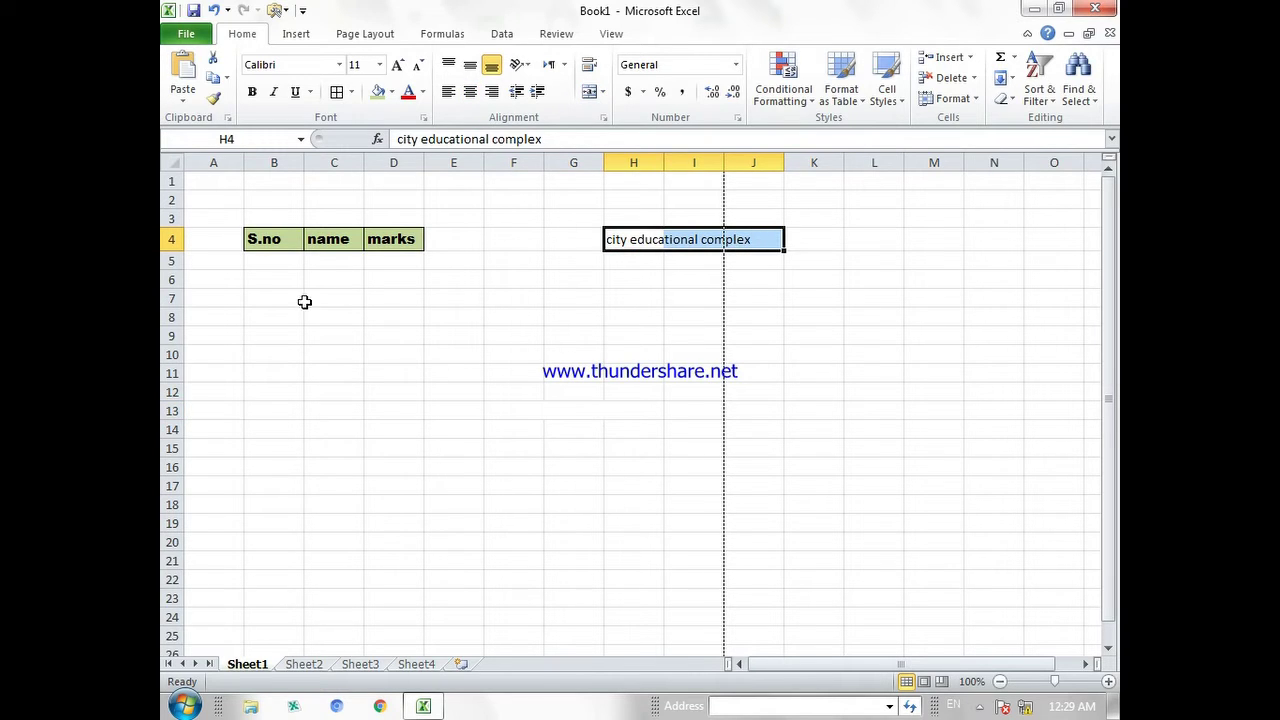
{"action": "left_click_drag", "start_coordinate": [330, 238], "coordinate": [420, 240]}
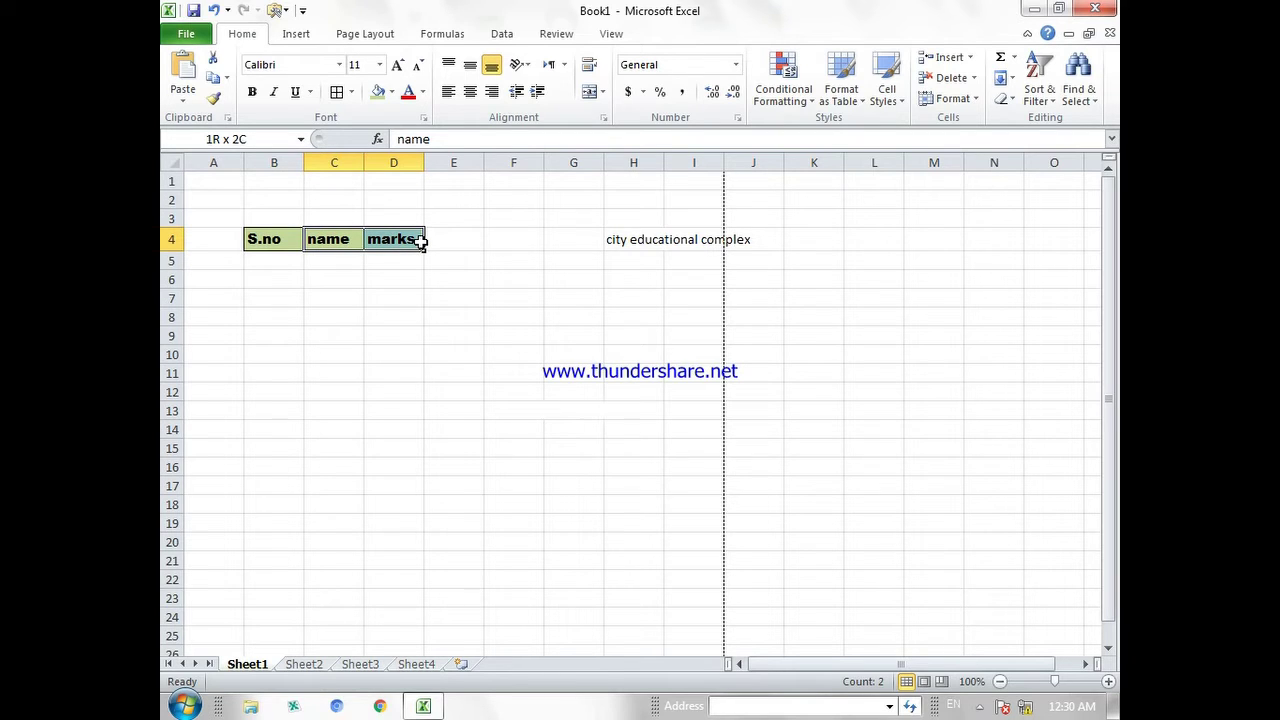
{"action": "left_click_drag", "start_coordinate": [420, 241], "coordinate": [420, 241]}
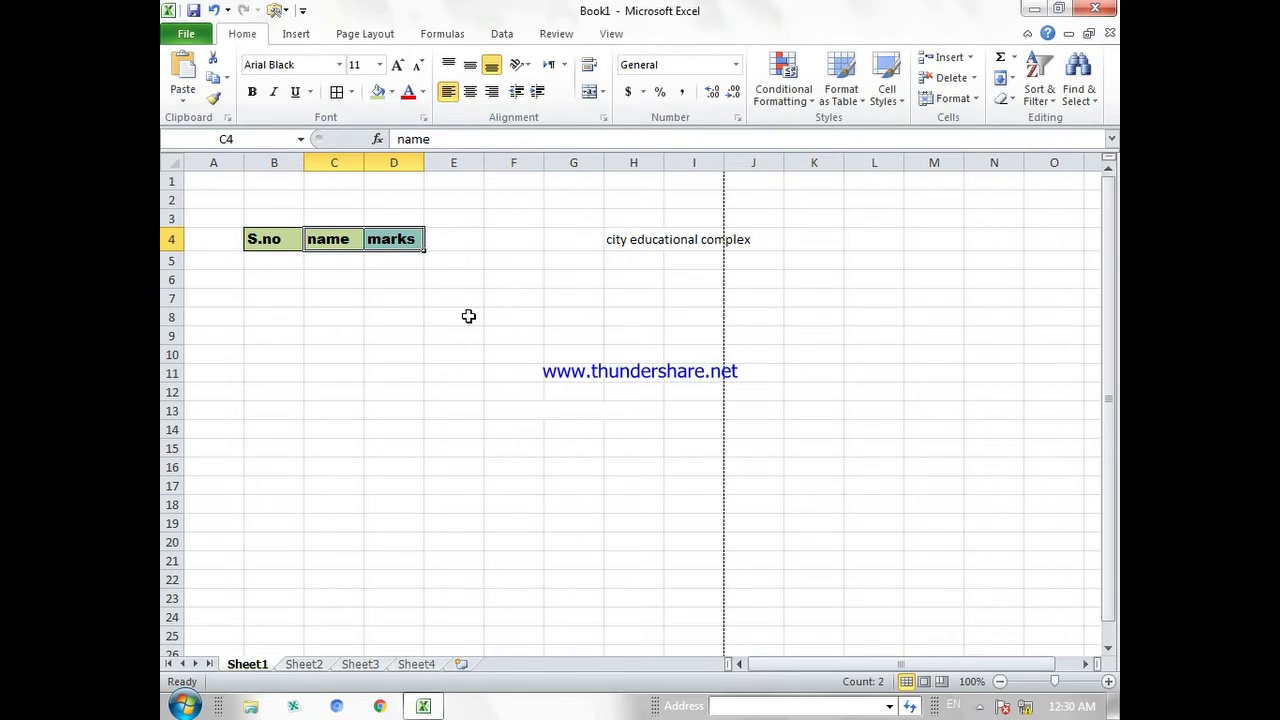
{"action": "left_click", "coordinate": [632, 314]}
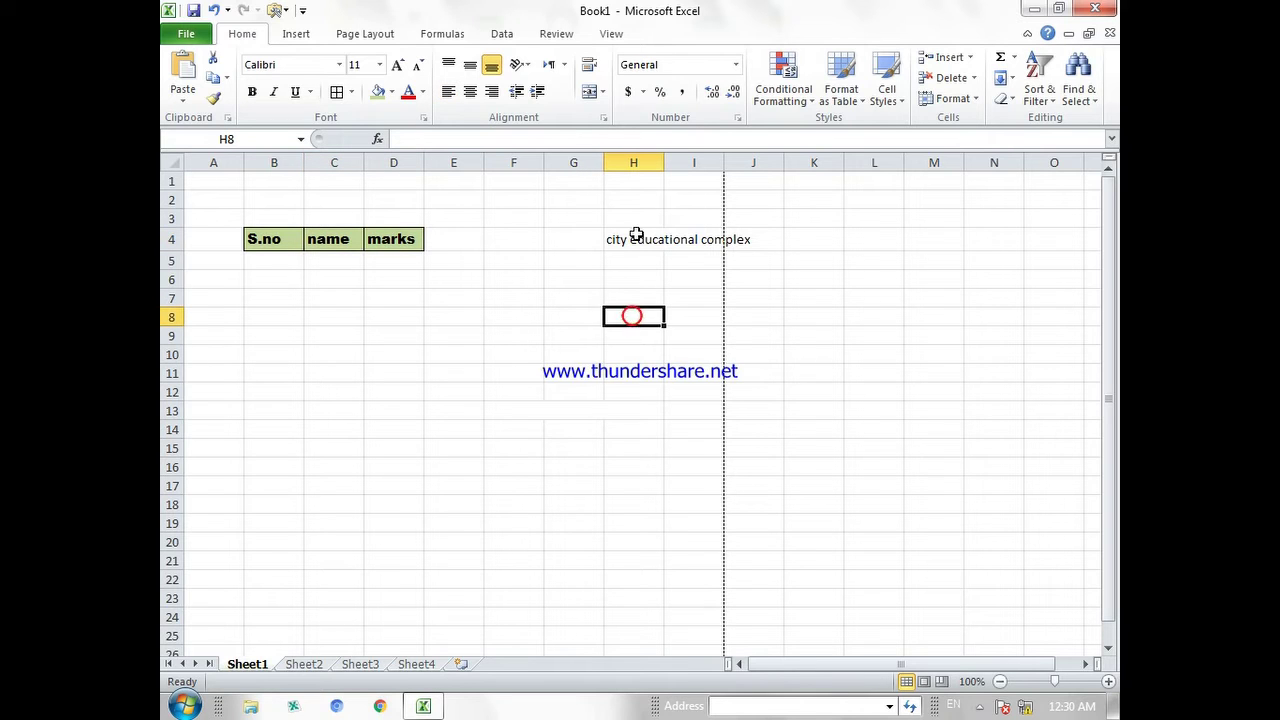
Merge and center cells H4:J4 containing "city educational complex" and select the merged cell to check it.
{"action": "left_click_drag", "start_coordinate": [633, 249], "coordinate": [733, 238]}
{"action": "left_click", "coordinate": [601, 91]}
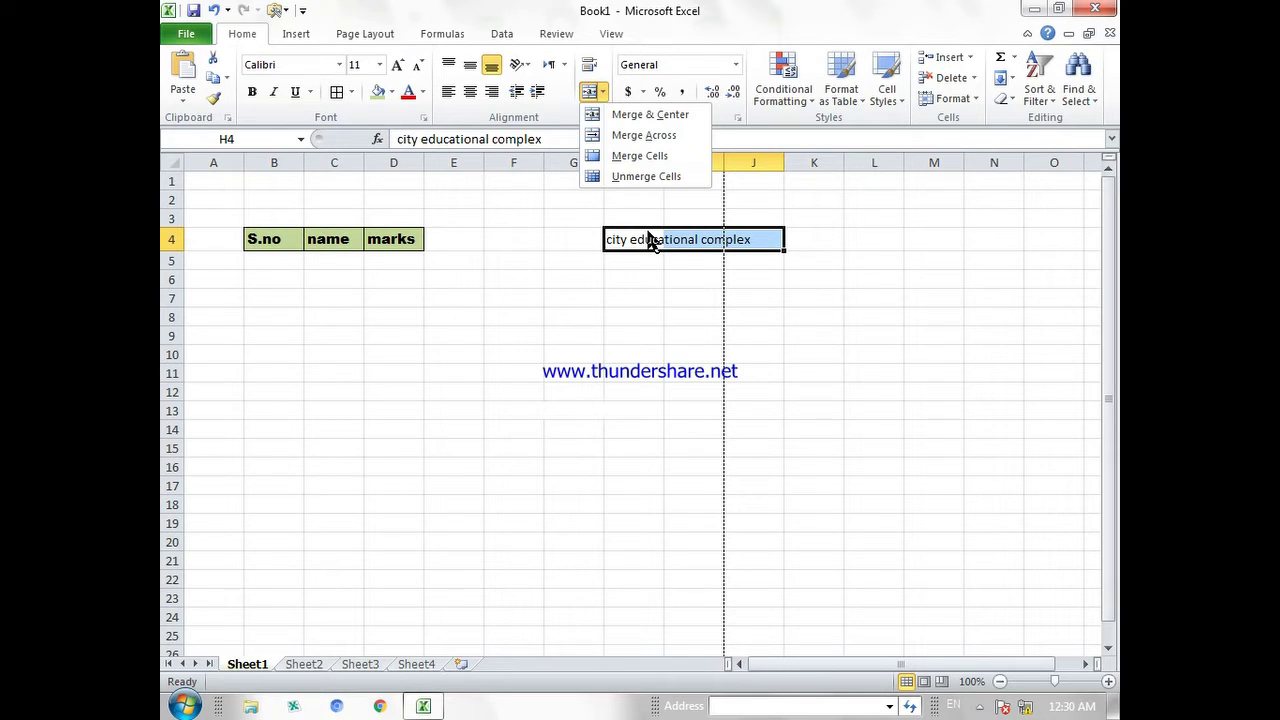
{"action": "left_click", "coordinate": [645, 114]}
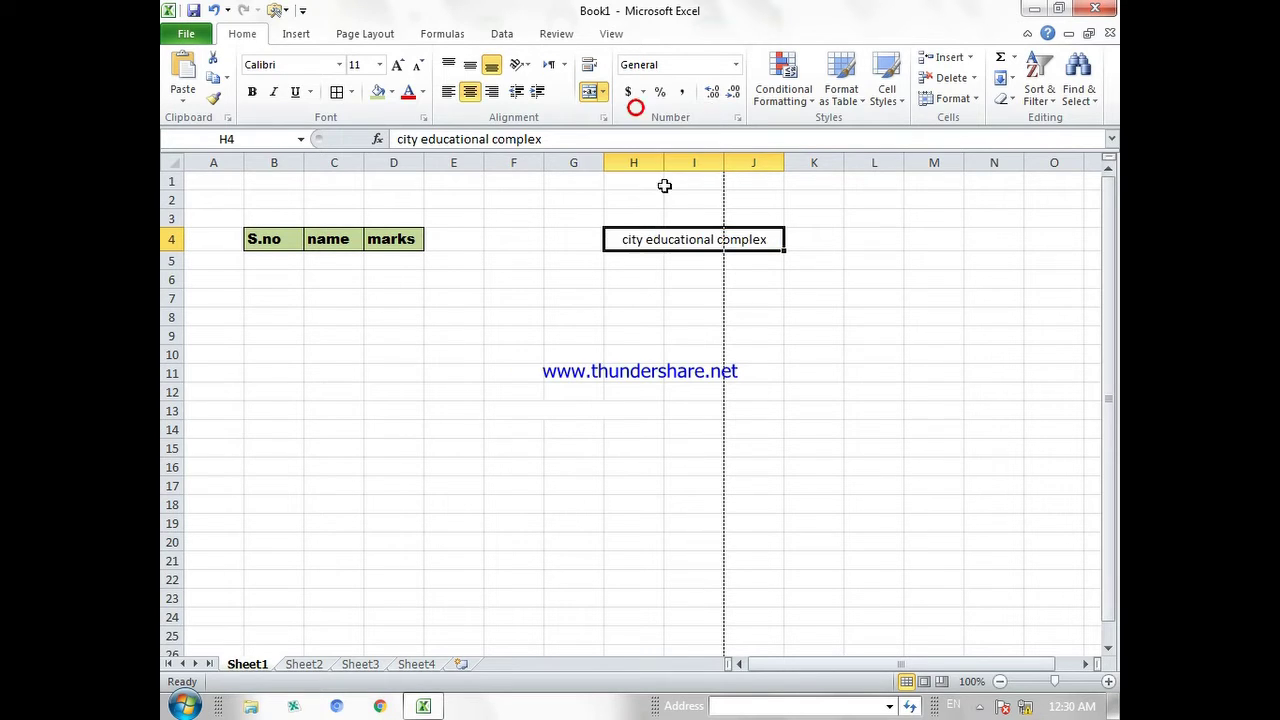
{"action": "left_click", "coordinate": [636, 348]}
{"action": "left_click", "coordinate": [690, 239]}
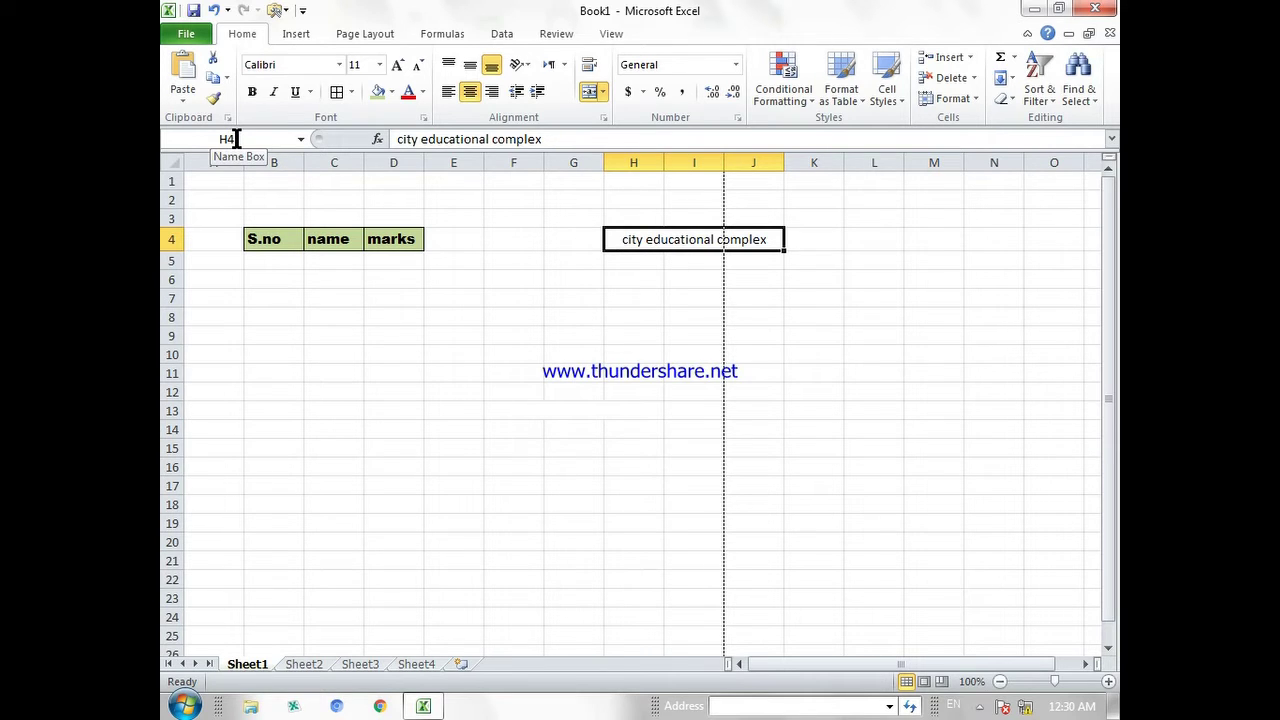
Unmerge cells H4:J4 containing "city educational complex" by undoing their merge and centering.
{"action": "left_click_drag", "start_coordinate": [389, 352], "coordinate": [516, 358]}
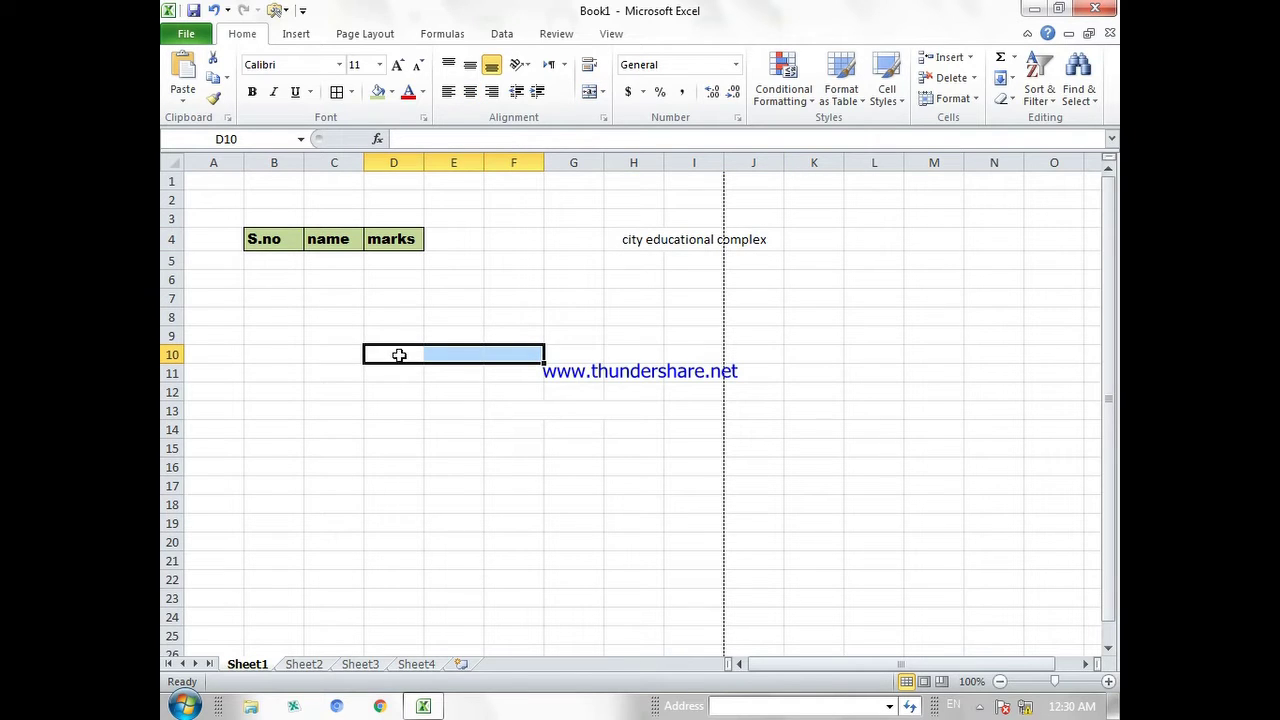
{"action": "left_click", "coordinate": [594, 388]}
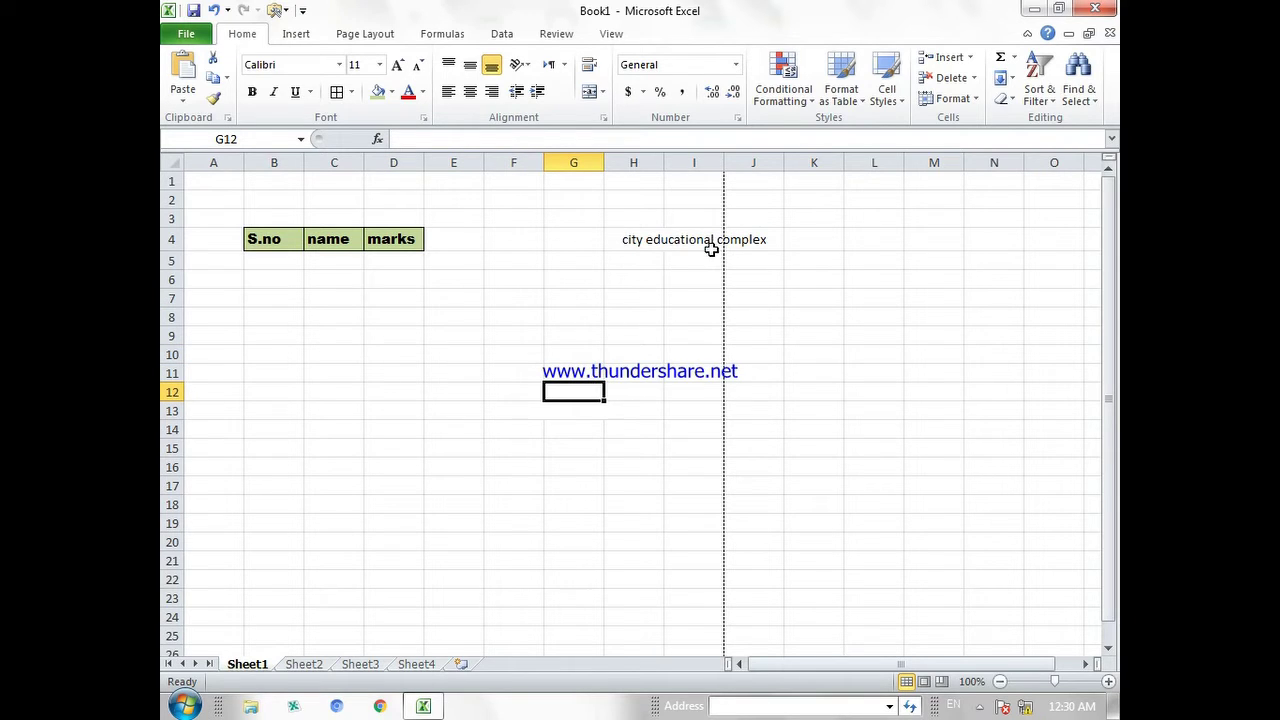
{"action": "left_click_drag", "start_coordinate": [630, 240], "coordinate": [760, 240]}
{"action": "left_click", "coordinate": [593, 91]}
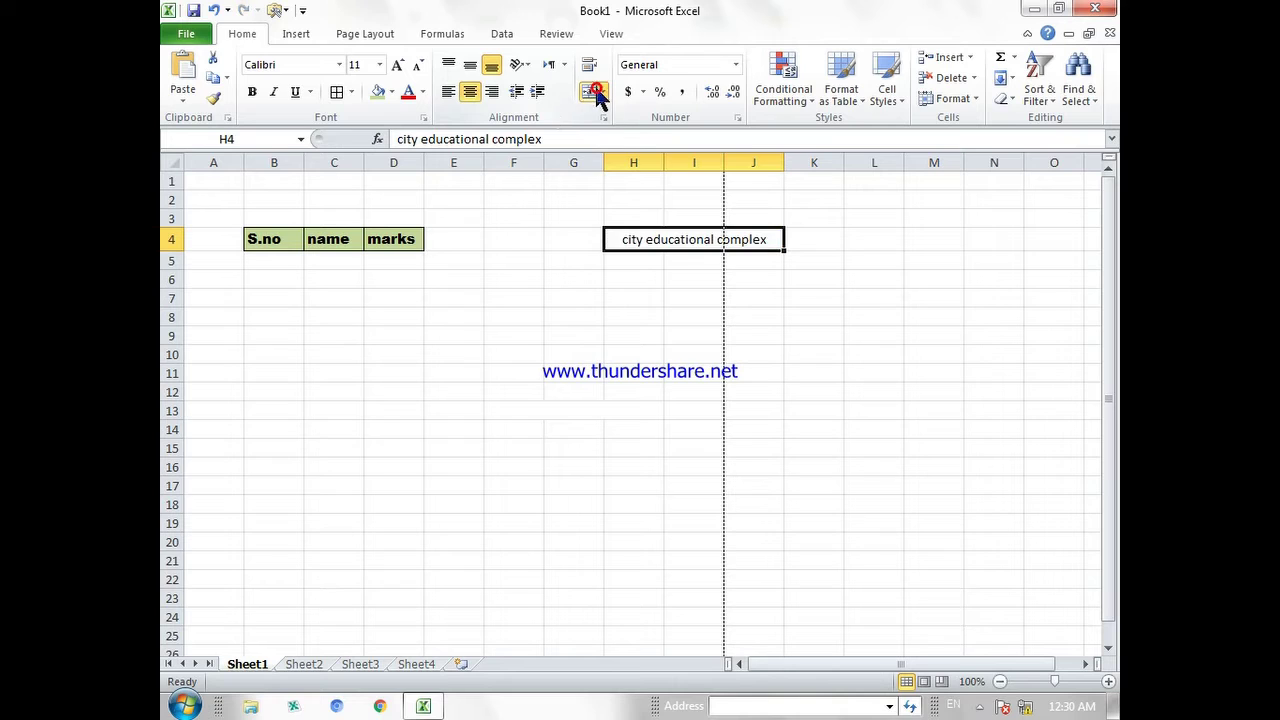
{"action": "key", "text": "ctrl+z"}
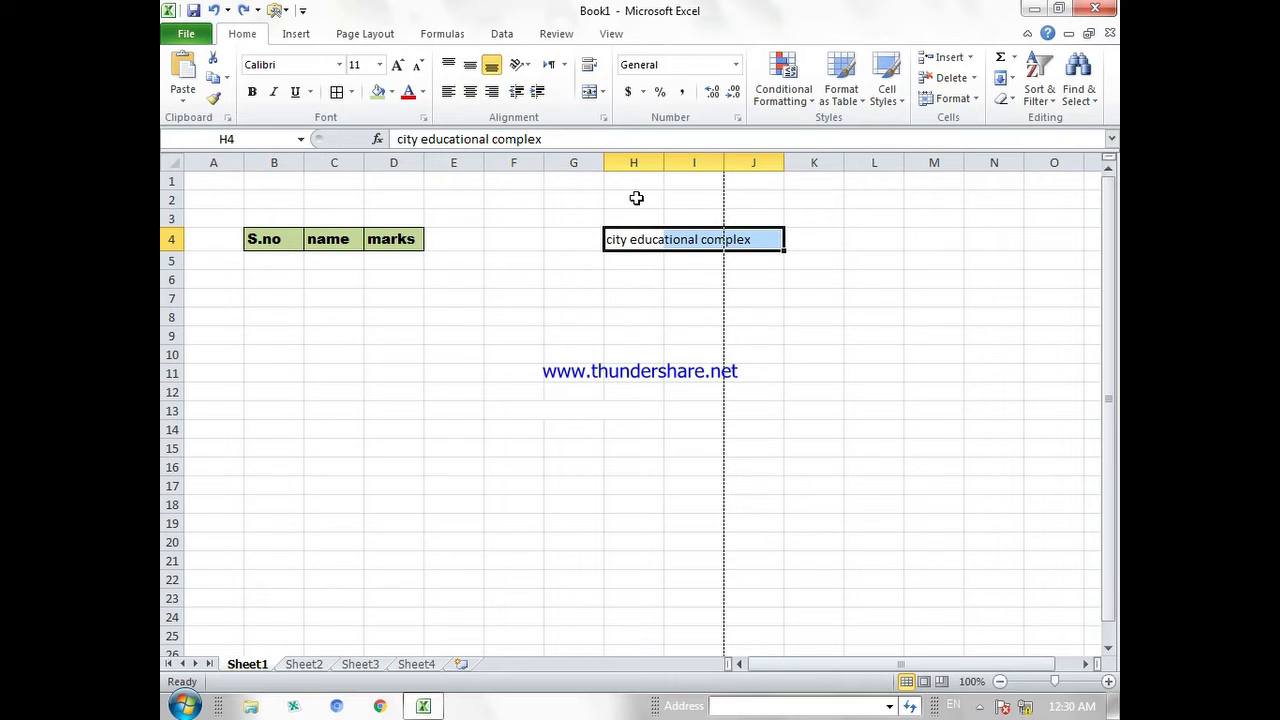
Try Merge Across on cells H4:J4 containing the title, and undo it.
{"action": "left_click", "coordinate": [603, 91]}
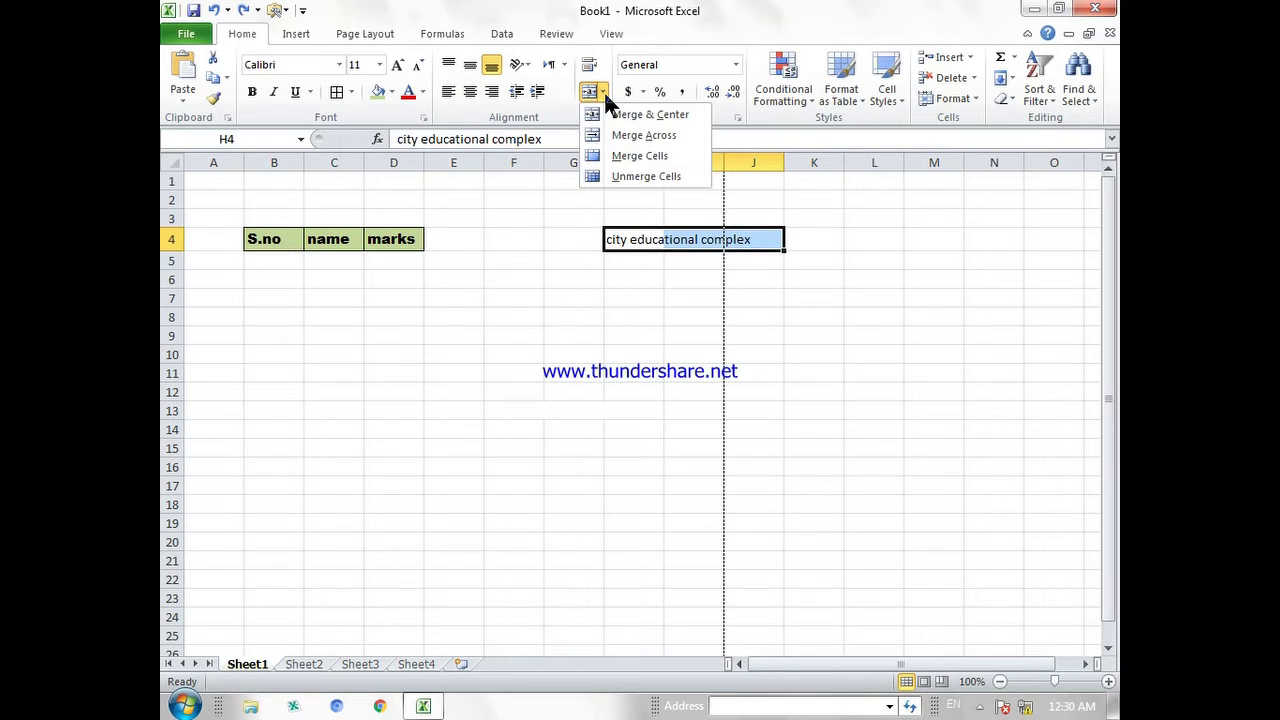
{"action": "left_click", "coordinate": [625, 135]}
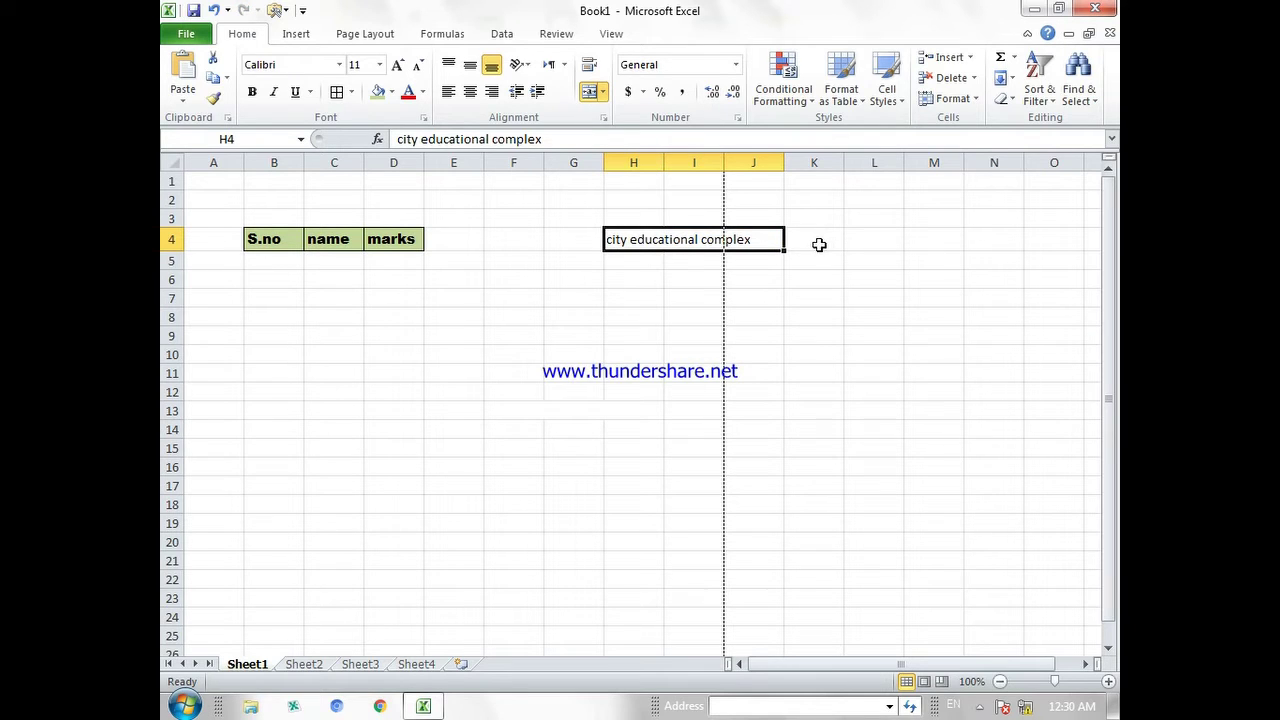
{"action": "key", "text": "ctrl+z"}
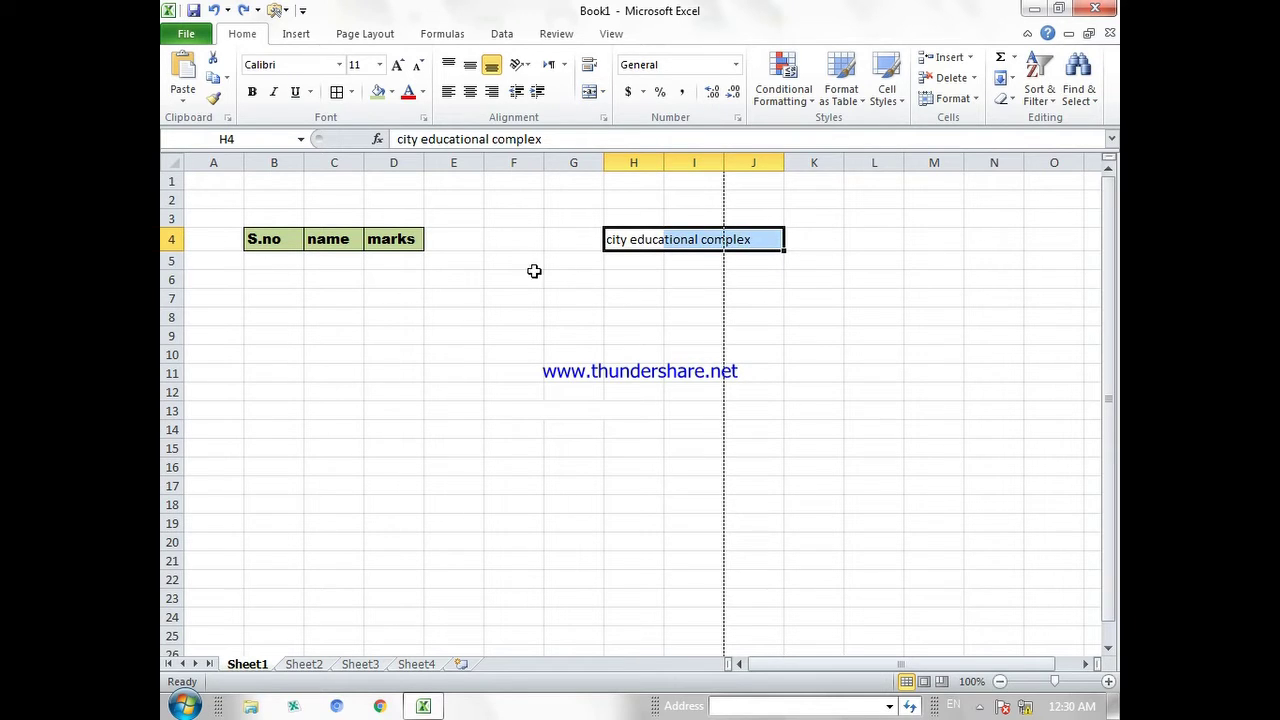
Enter "city" in cell F6, and merge and center the range F6:H8.
{"action": "left_click_drag", "start_coordinate": [534, 271], "coordinate": [647, 335]}
{"action": "left_click", "coordinate": [504, 278]}
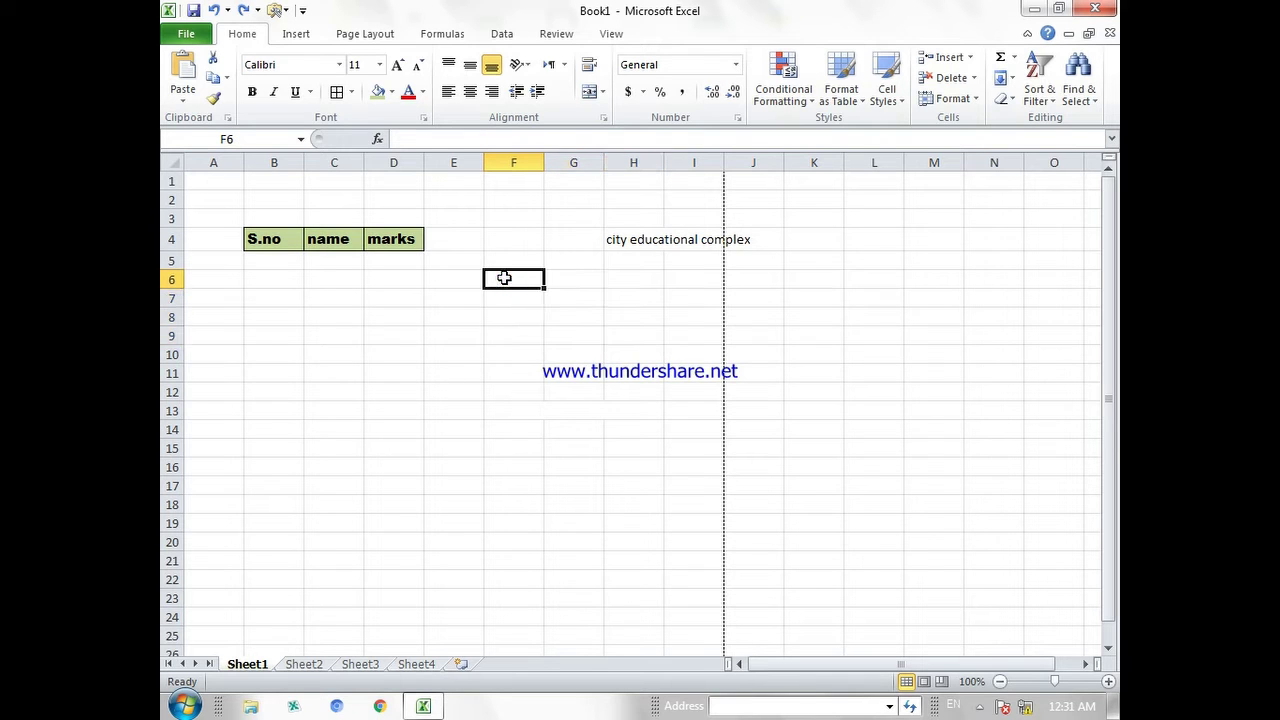
{"action": "type", "text": "city"}
{"action": "left_click", "coordinate": [570, 372]}
{"action": "left_click_drag", "start_coordinate": [525, 282], "coordinate": [607, 317]}
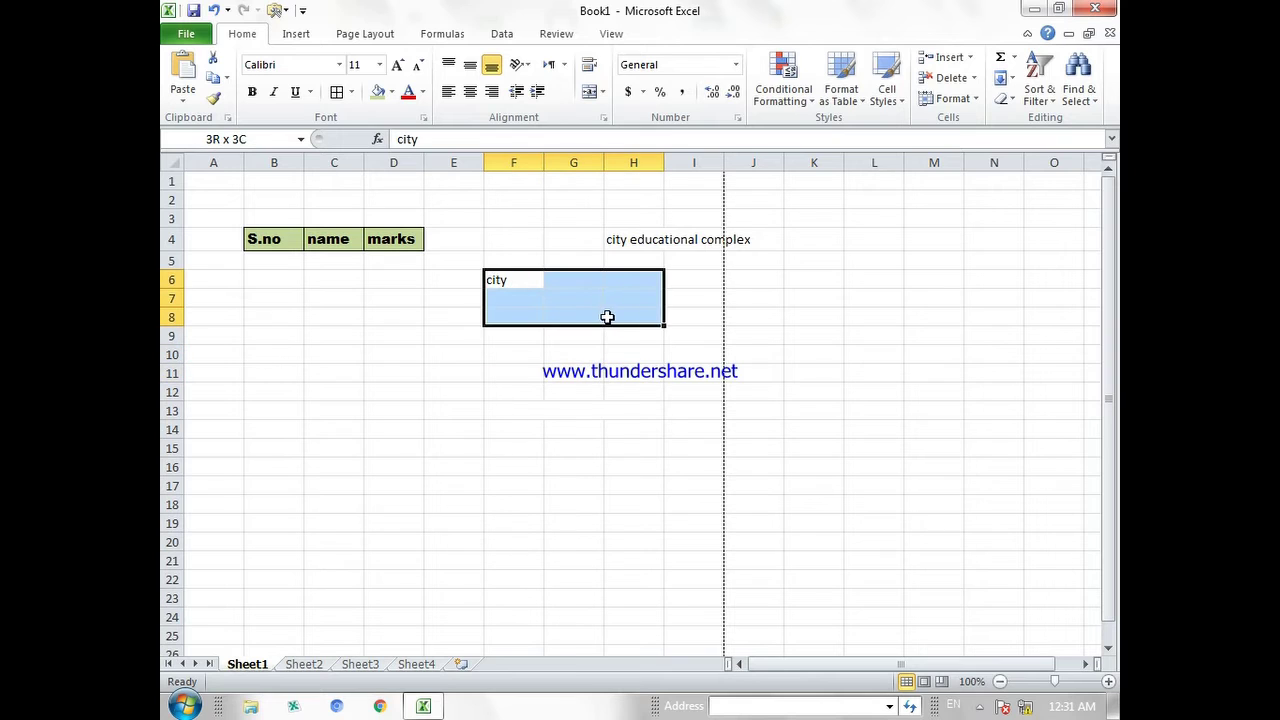
{"action": "left_click", "coordinate": [602, 91]}
{"action": "left_click", "coordinate": [612, 115]}
{"action": "left_click", "coordinate": [631, 389]}
{"action": "left_click", "coordinate": [534, 306]}
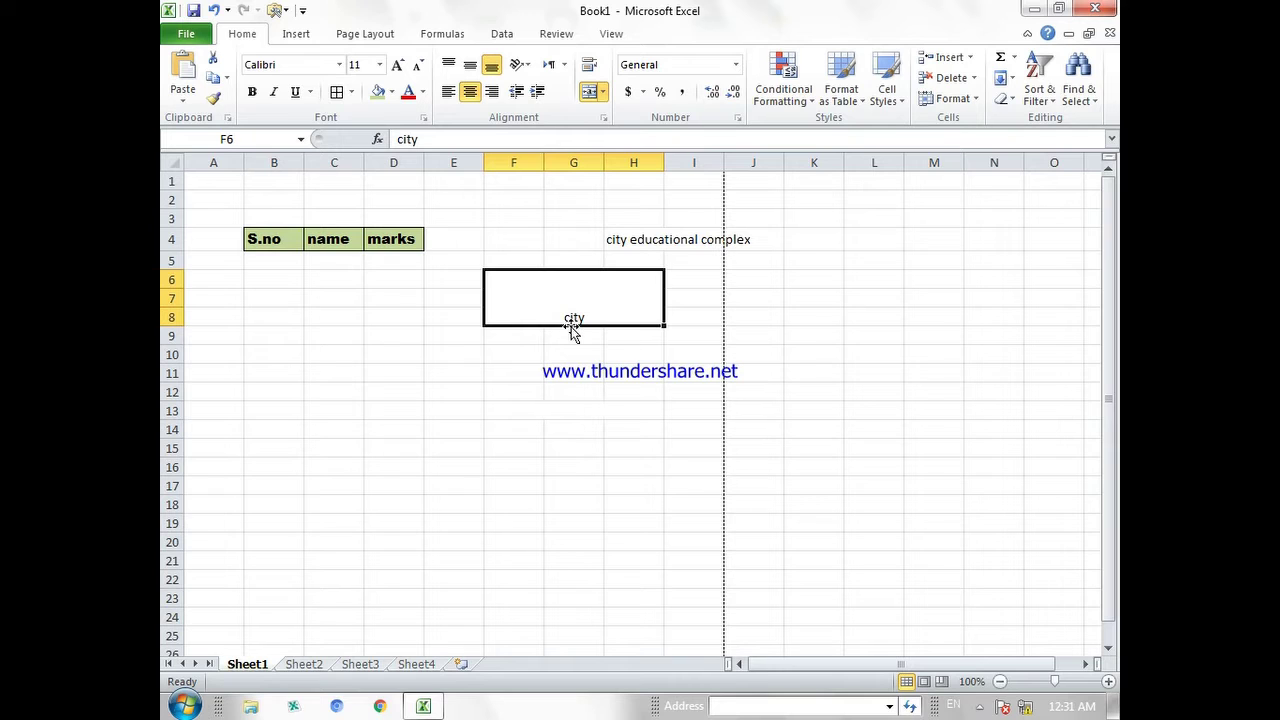
Undo the merge and centering of F6:H8 and apply Merge Across to that range instead.
{"action": "key", "text": "super"}
{"action": "left_click", "coordinate": [614, 389]}
{"action": "left_click", "coordinate": [590, 91]}
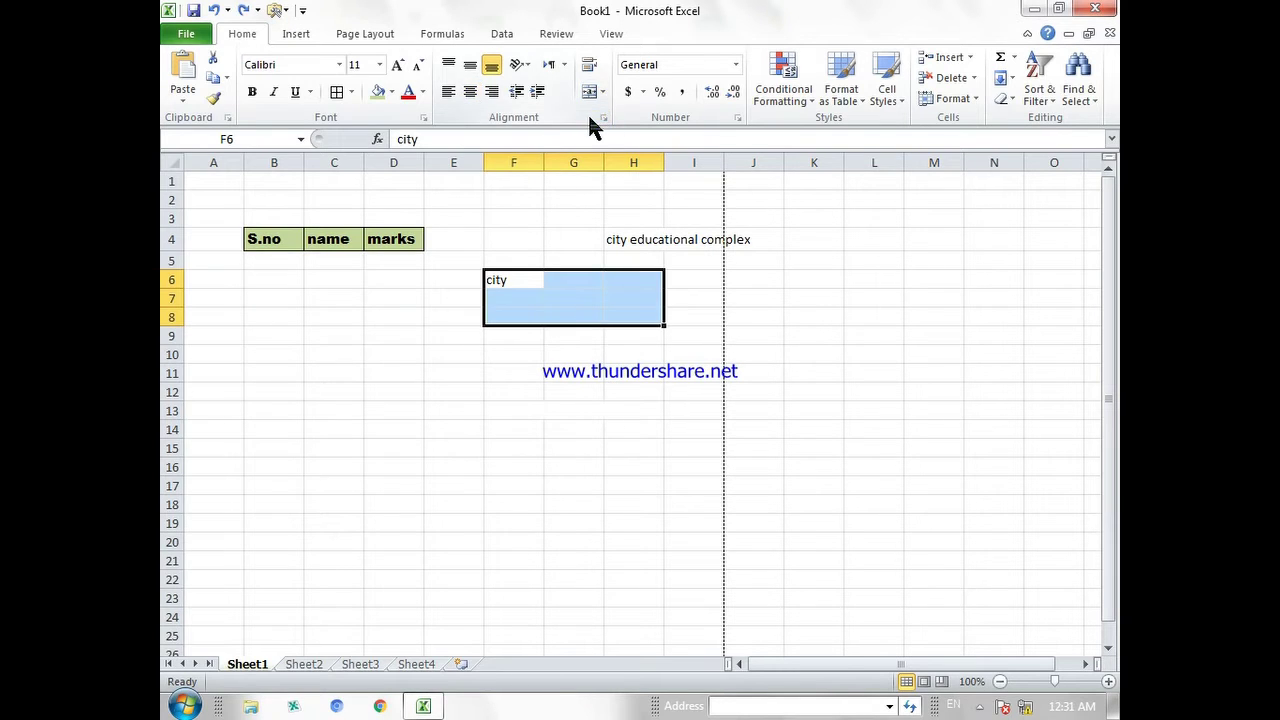
{"action": "left_click", "coordinate": [603, 91]}
{"action": "left_click", "coordinate": [614, 141]}
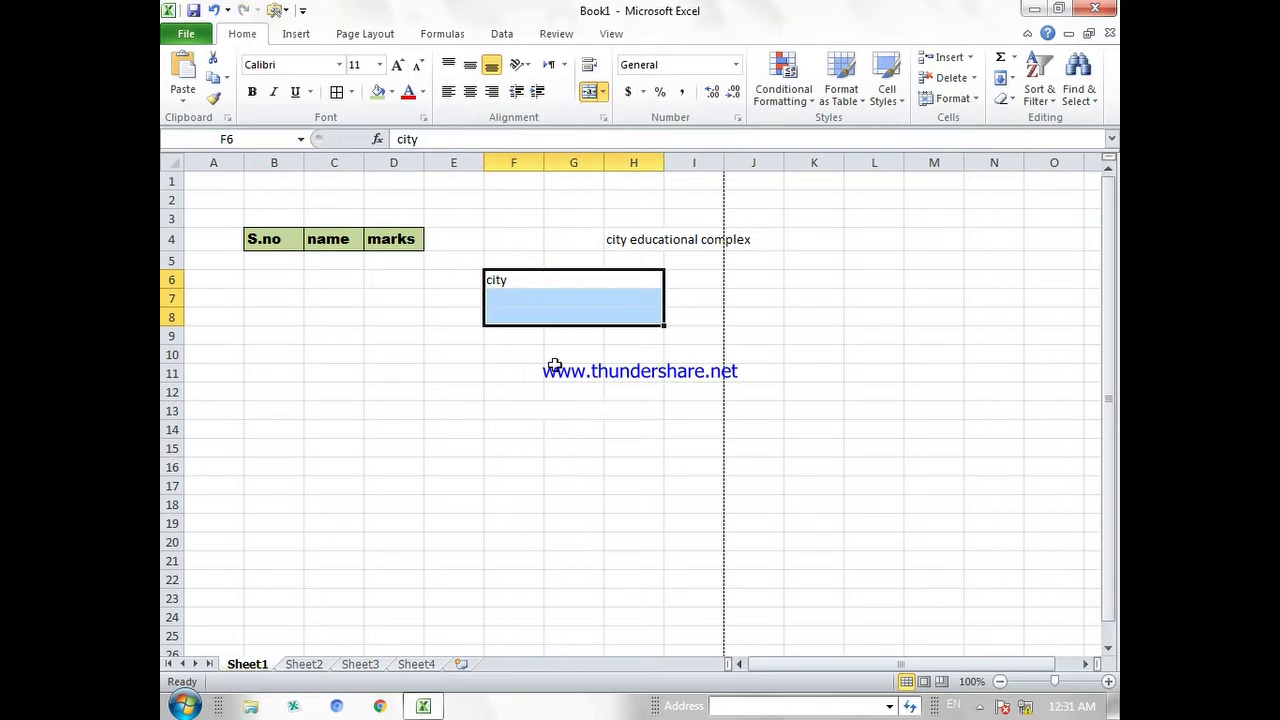
Select the cells in rows 6, 7 and 8 of the F:H block individually to check how Merge Across joined them.
{"action": "left_click", "coordinate": [552, 368]}
{"action": "left_click", "coordinate": [522, 280]}
{"action": "left_click", "coordinate": [523, 298]}
{"action": "left_click", "coordinate": [530, 318]}
{"action": "left_click", "coordinate": [562, 279]}
{"action": "left_click", "coordinate": [556, 297]}
{"action": "left_click", "coordinate": [556, 308]}
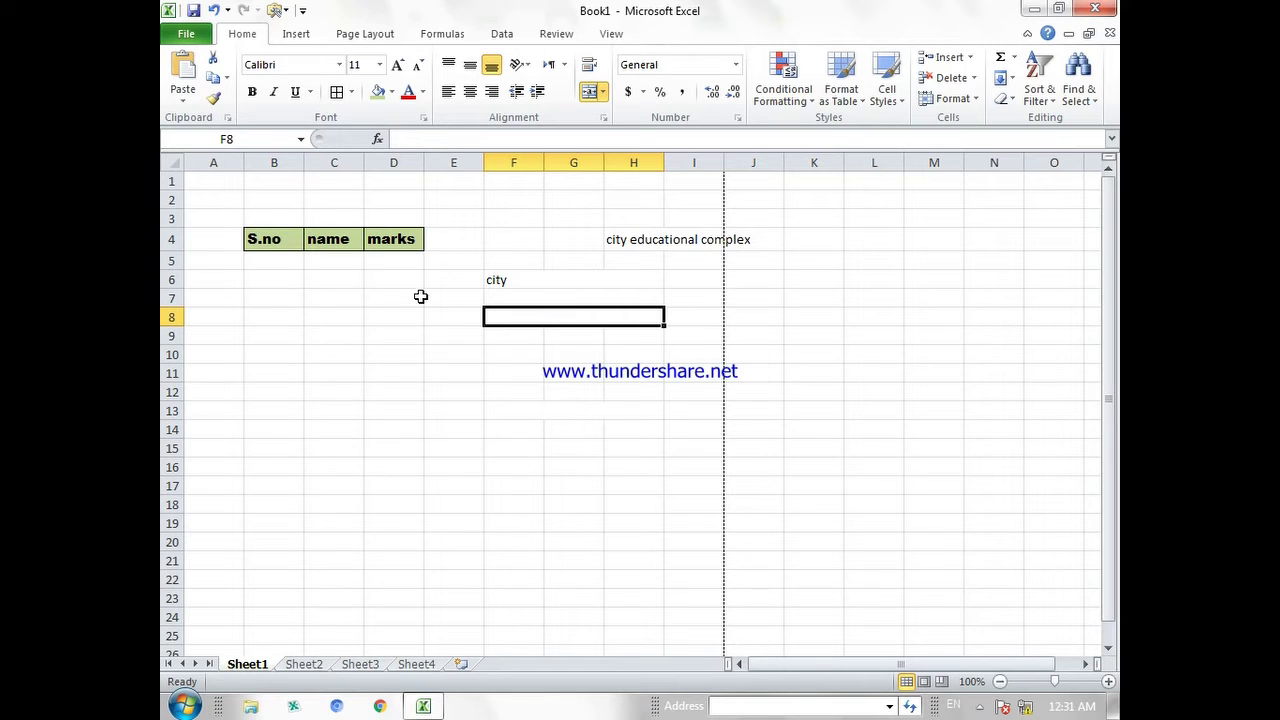
Undo the Merge Across on F6:H8 and the "city" entry in cell F6.
{"action": "left_click_drag", "start_coordinate": [508, 278], "coordinate": [642, 312]}
{"action": "left_click", "coordinate": [640, 359]}
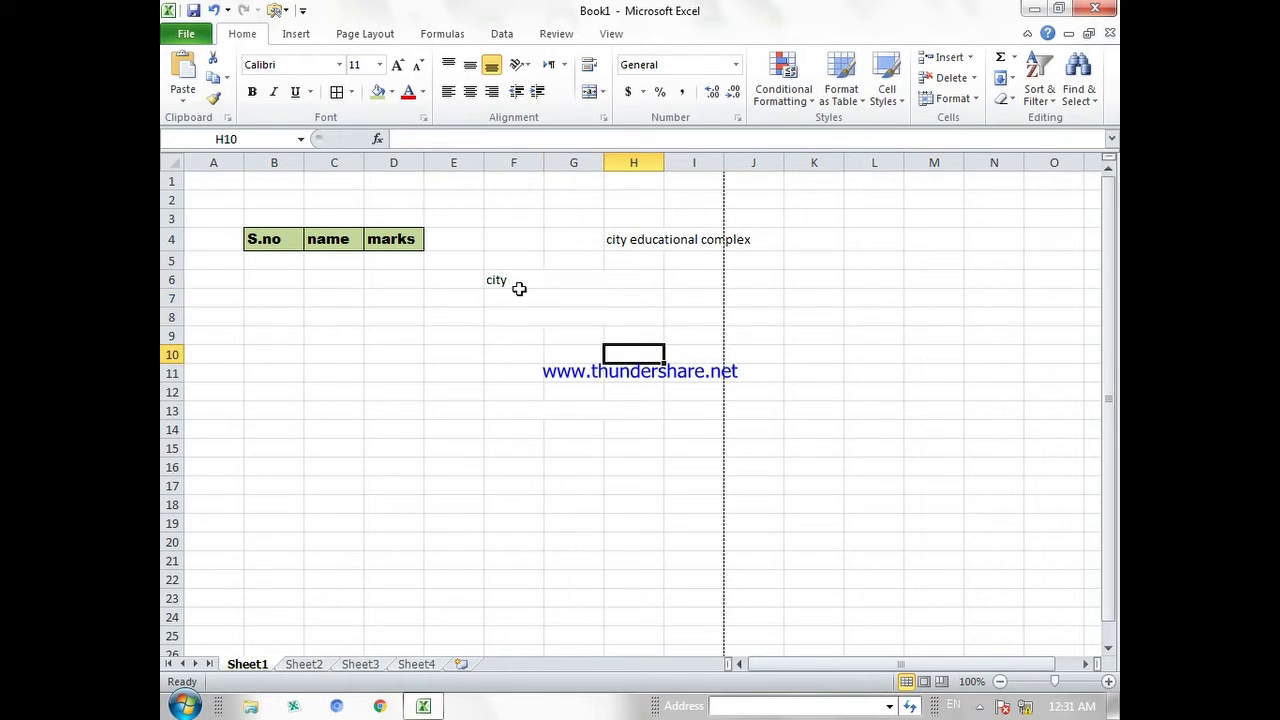
{"action": "left_click", "coordinate": [617, 293]}
{"action": "key", "text": "ctrl+z"}
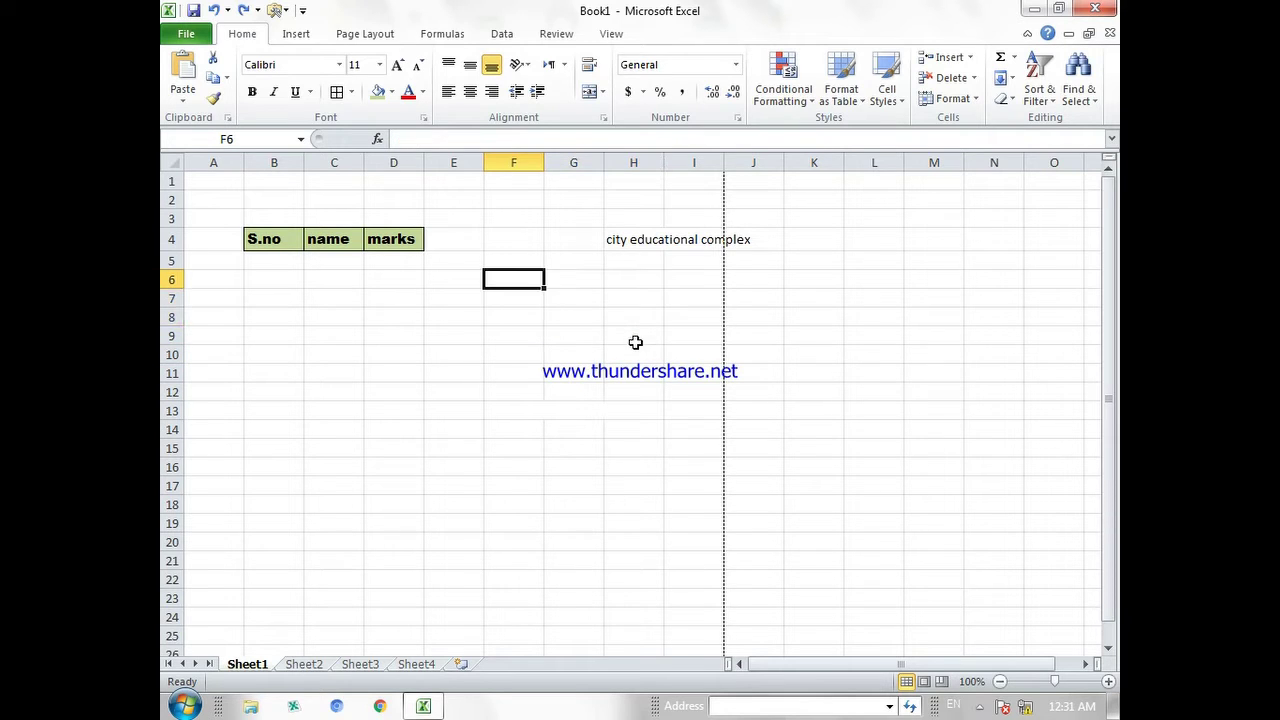
Delete the title "city educational complex" from cells H4:J4.
{"action": "left_click", "coordinate": [700, 288]}
{"action": "left_click", "coordinate": [641, 246]}
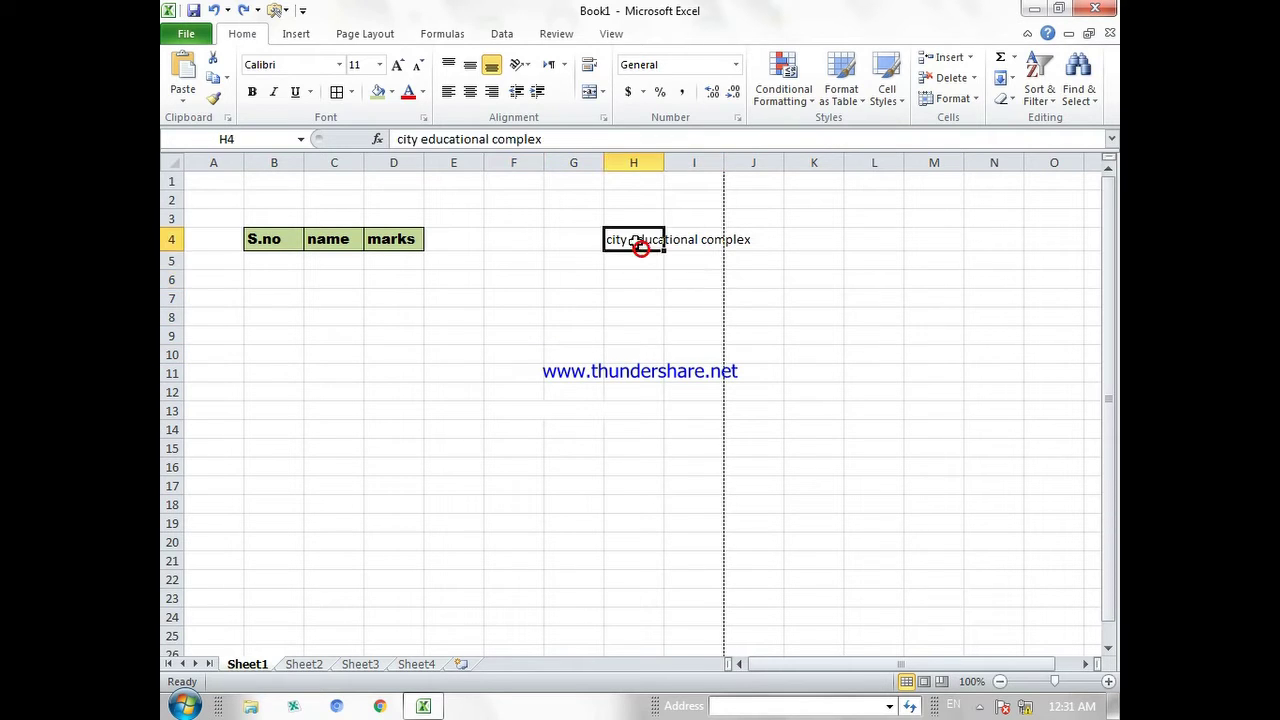
{"action": "left_click", "coordinate": [637, 302]}
{"action": "left_click_drag", "start_coordinate": [625, 238], "coordinate": [731, 255]}
{"action": "key", "text": "Delete"}
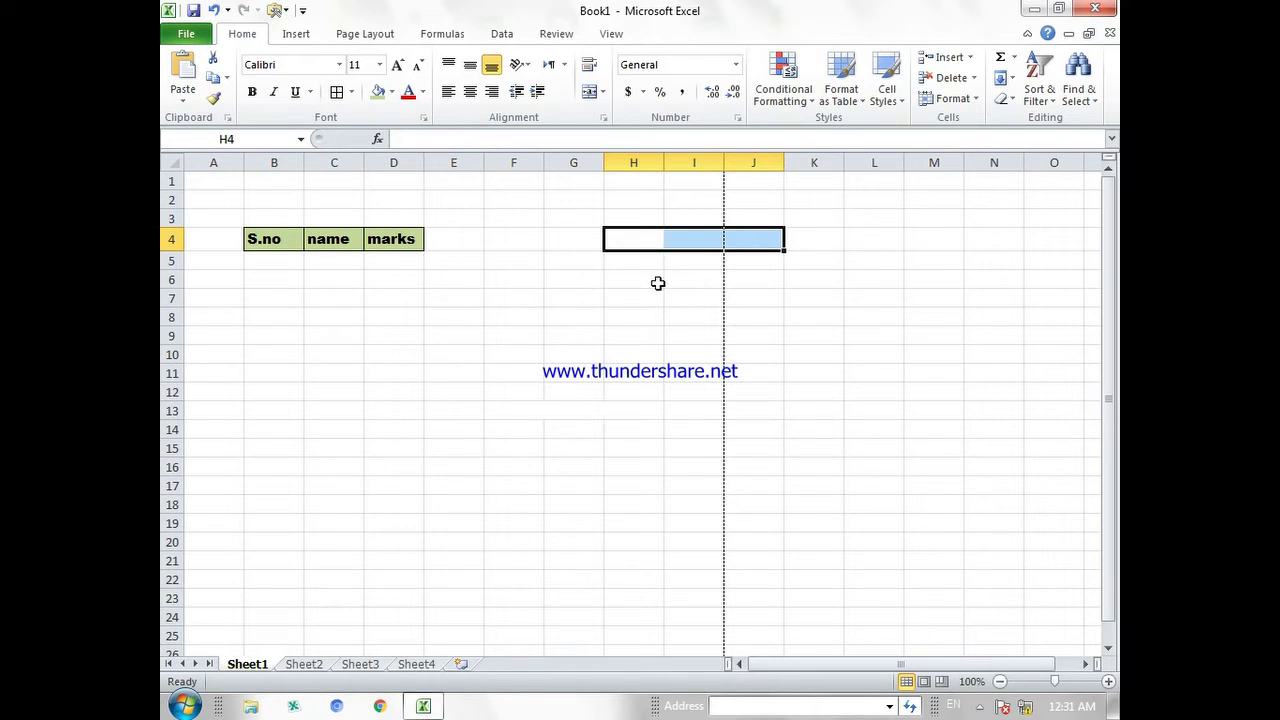
{"action": "left_click", "coordinate": [665, 323]}
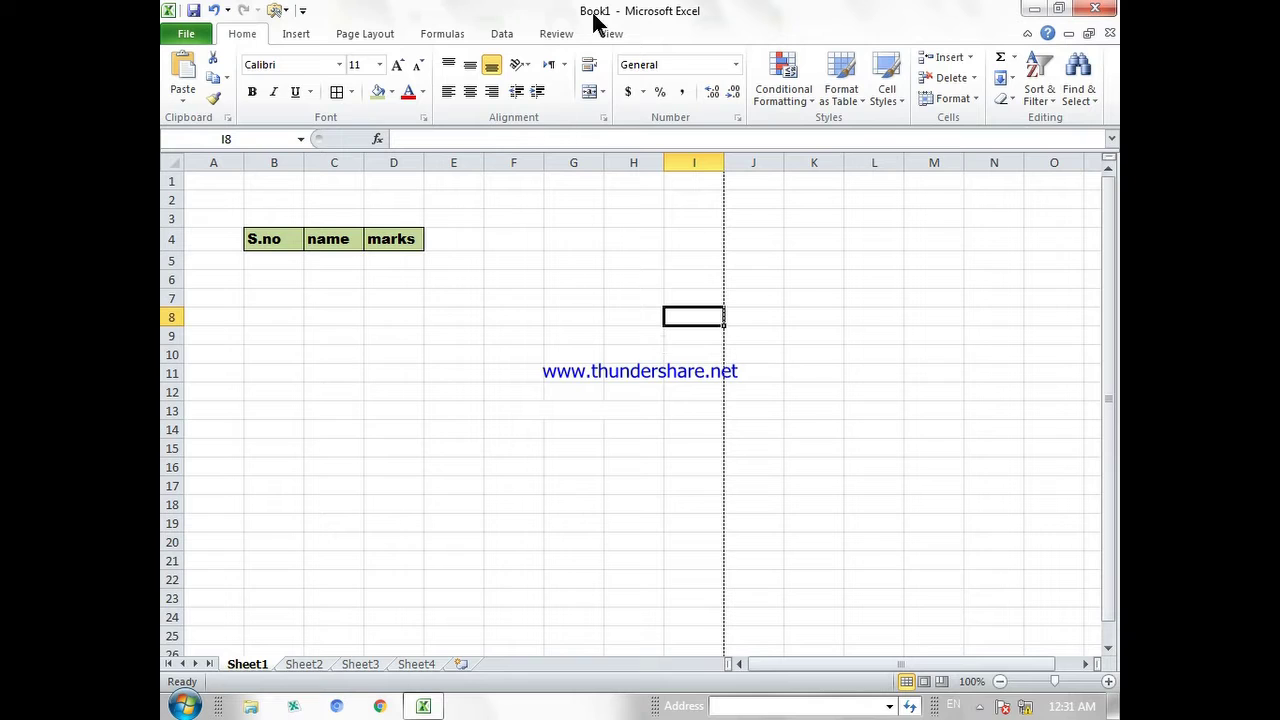
{"action": "left_click", "coordinate": [602, 91]}
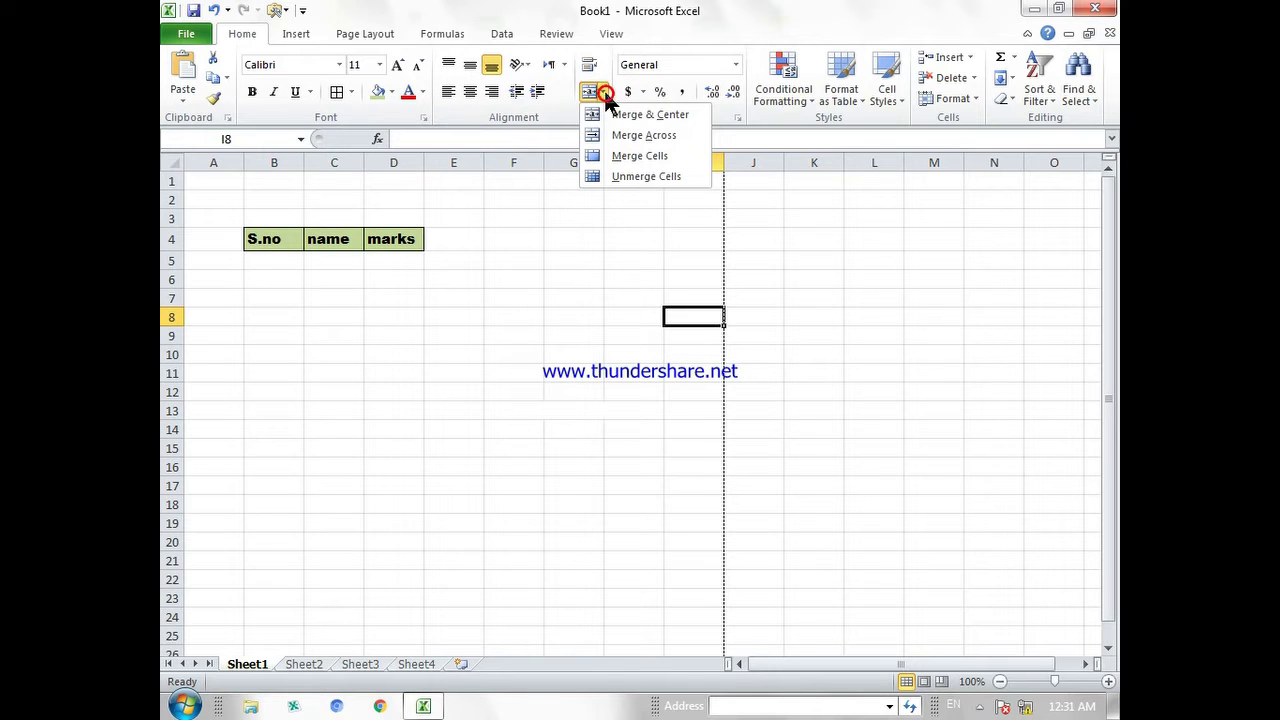
{"action": "left_click", "coordinate": [617, 263]}
{"action": "left_click", "coordinate": [618, 261]}
{"action": "left_click", "coordinate": [620, 297]}
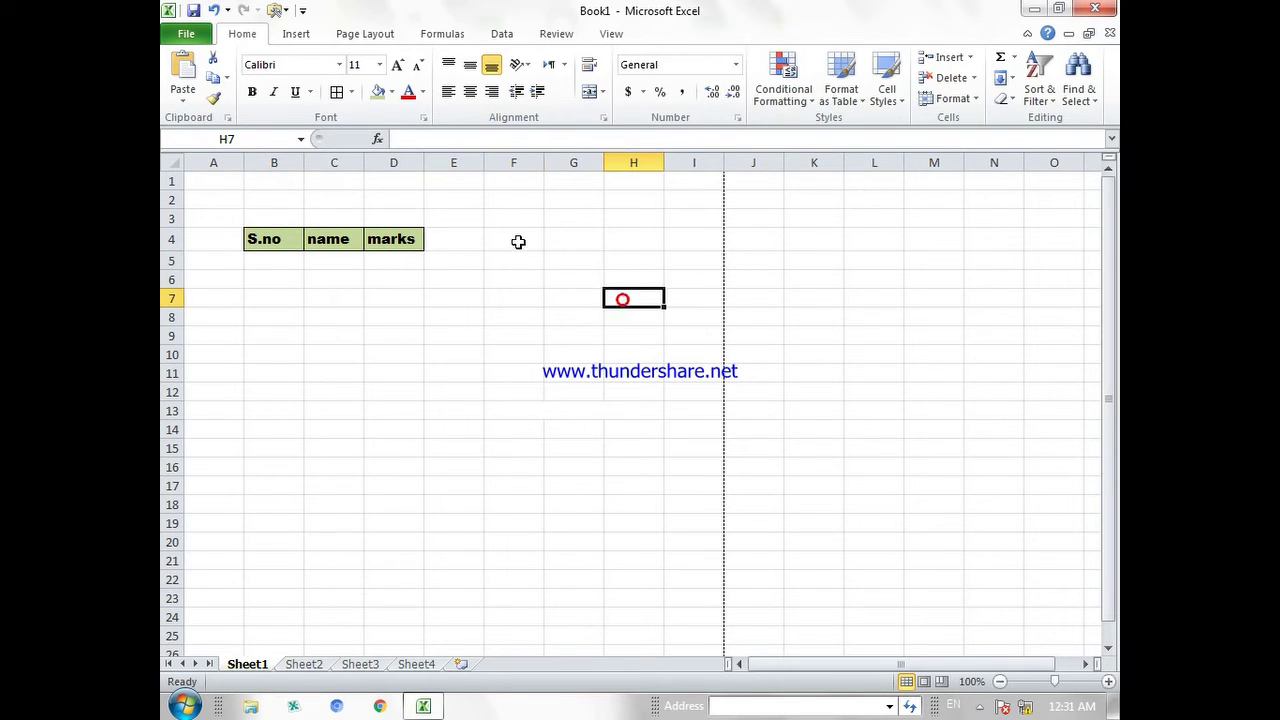
Merge and center the empty cells F4:H4 beside the header row, and select the merged cell.
{"action": "left_click_drag", "start_coordinate": [517, 240], "coordinate": [631, 232]}
{"action": "left_click", "coordinate": [590, 91]}
{"action": "left_click", "coordinate": [606, 264]}
{"action": "left_click", "coordinate": [588, 230]}
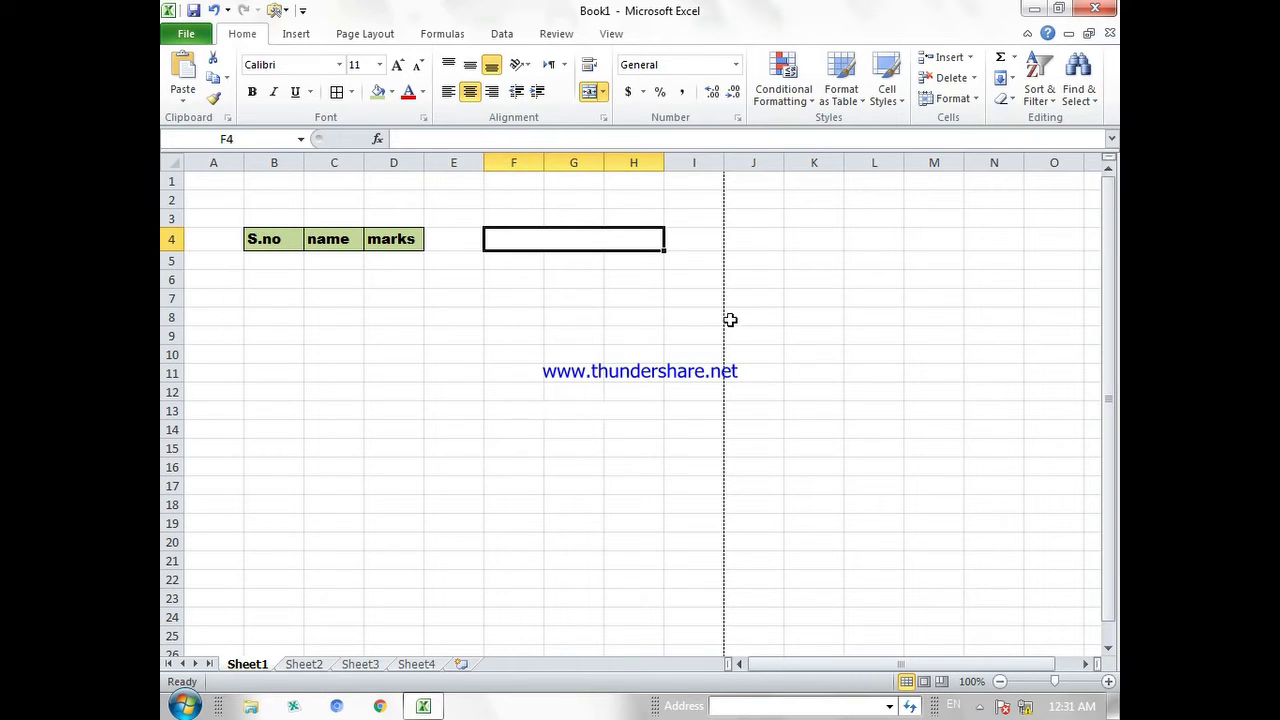
Unmerge cells F4:H4 and select one of the separated cells to check it.
{"action": "left_click", "coordinate": [604, 92]}
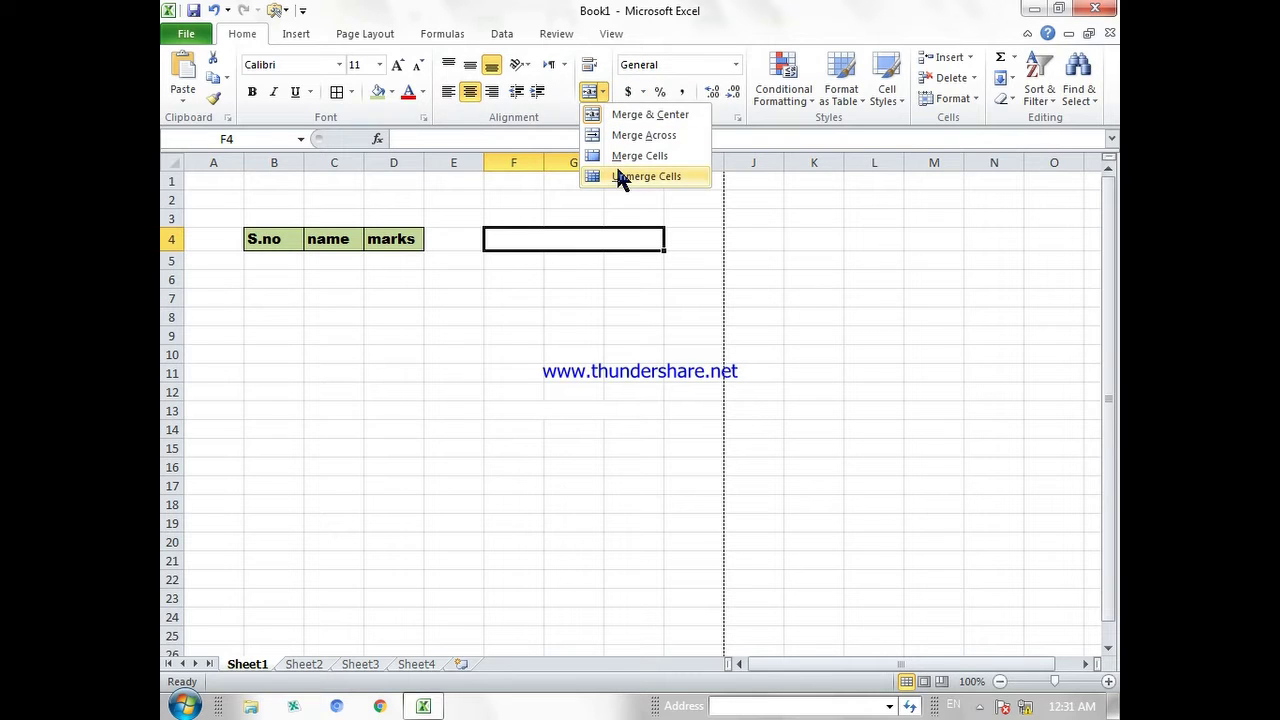
{"action": "left_click", "coordinate": [640, 176]}
{"action": "left_click", "coordinate": [649, 309]}
{"action": "left_click", "coordinate": [599, 248]}
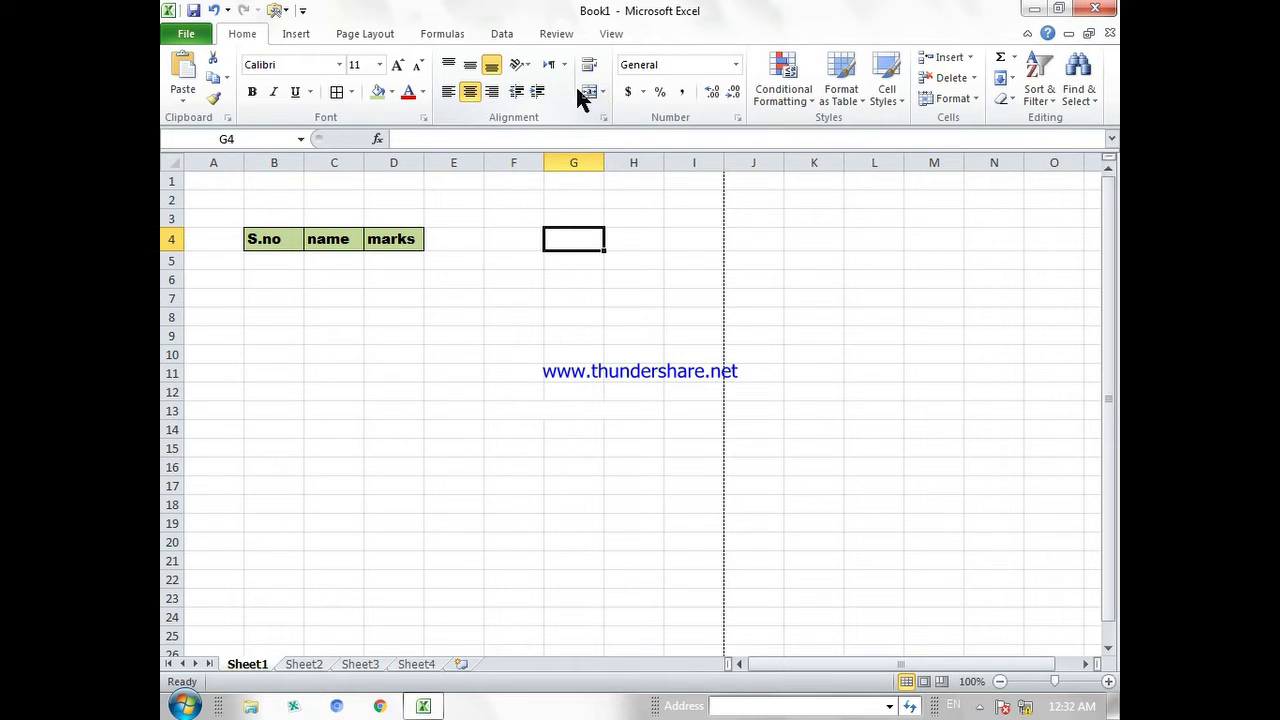
Try the Angle Counterclockwise text orientation on the header cells B4:D4.
{"action": "left_click_drag", "start_coordinate": [268, 243], "coordinate": [390, 244]}
{"action": "left_click", "coordinate": [519, 65]}
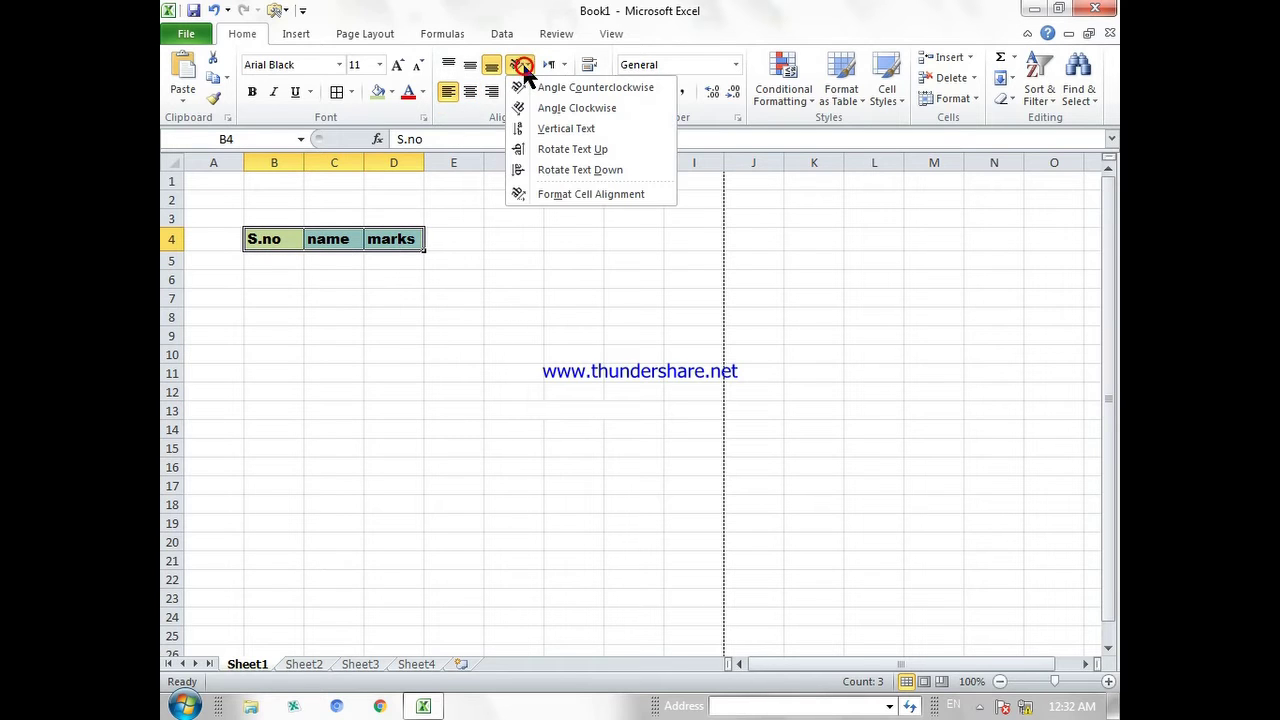
{"action": "left_click", "coordinate": [532, 87]}
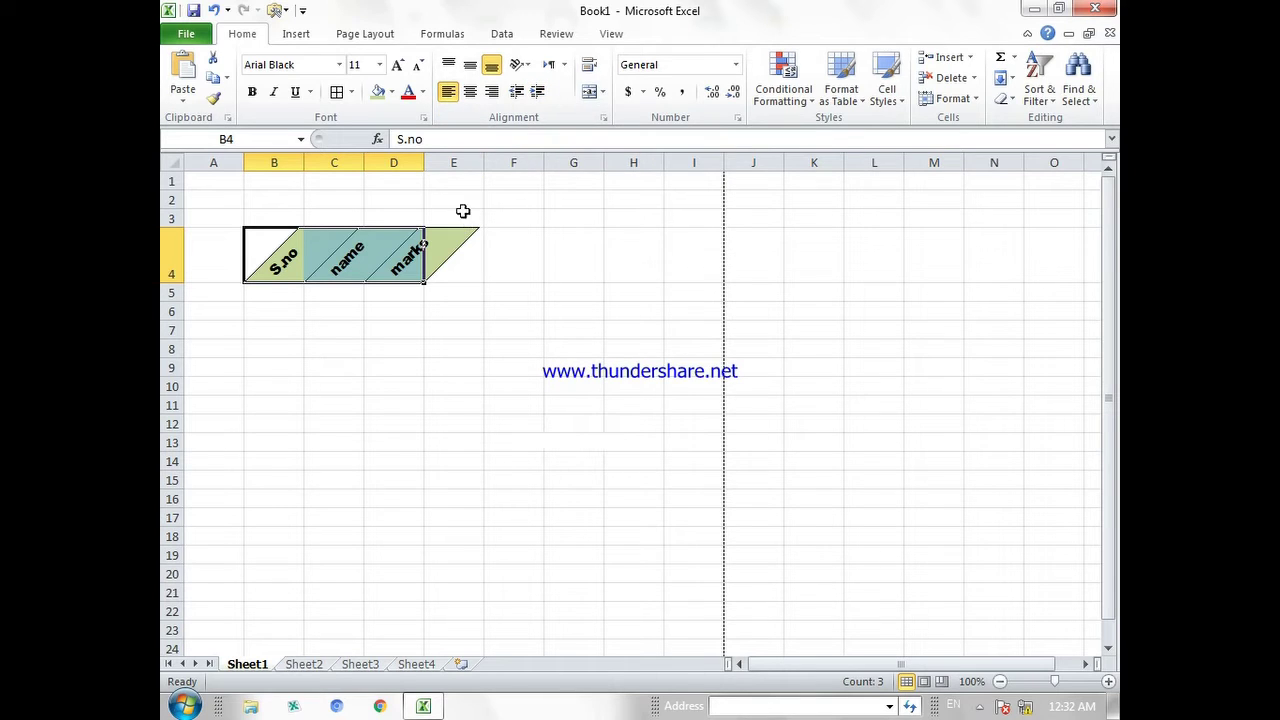
Undo the angled text orientation and increase the indent of the header cells B4:D4.
{"action": "left_click", "coordinate": [517, 92]}
{"action": "left_click", "coordinate": [538, 91]}
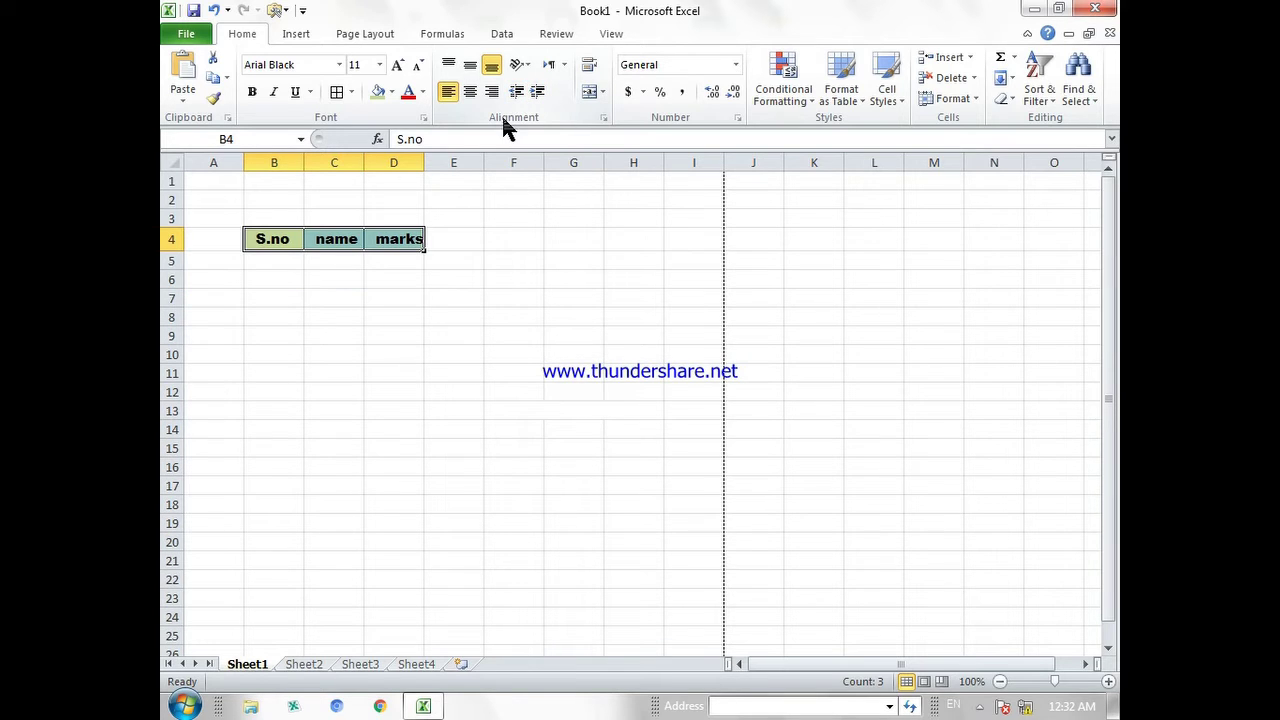
{"action": "left_click", "coordinate": [530, 297]}
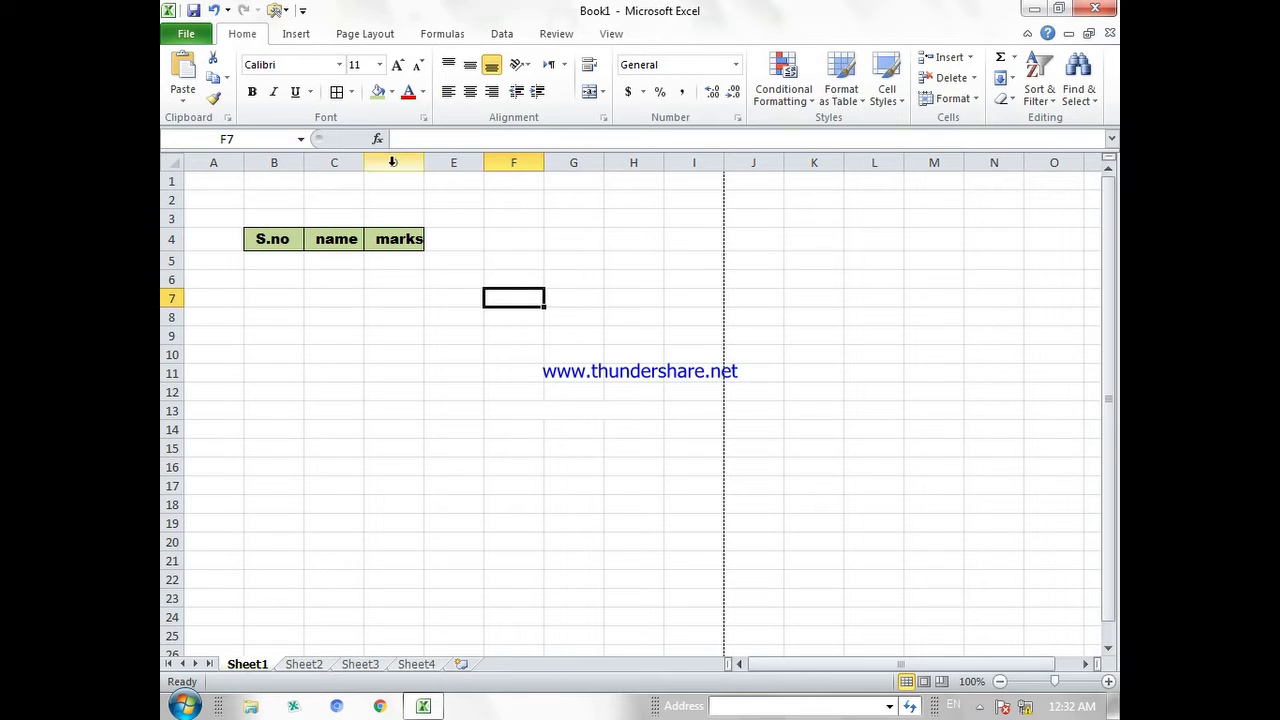
{"action": "left_click", "coordinate": [341, 240]}
{"action": "left_click", "coordinate": [406, 240]}
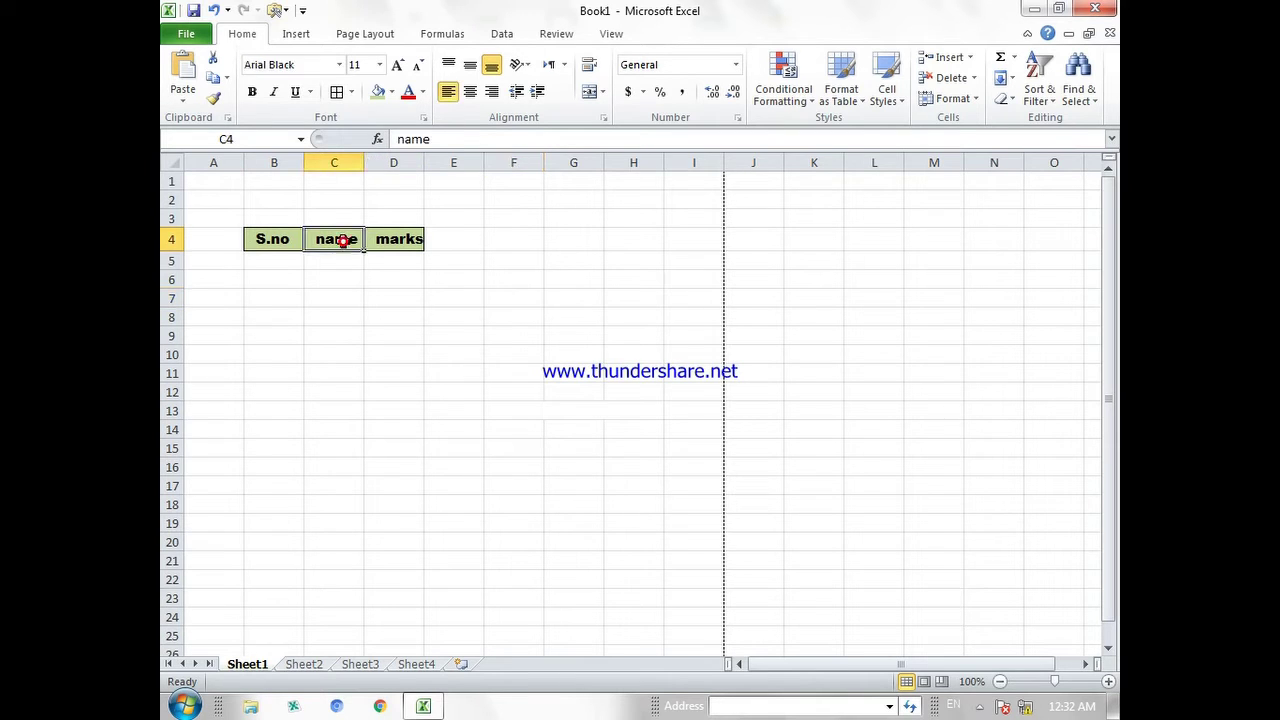
{"action": "left_click", "coordinate": [342, 240]}
{"action": "left_click", "coordinate": [396, 242]}
{"action": "left_click", "coordinate": [342, 241]}
Insert a blank column before the "marks" column, and undo the insertion.
{"action": "left_click", "coordinate": [394, 162]}
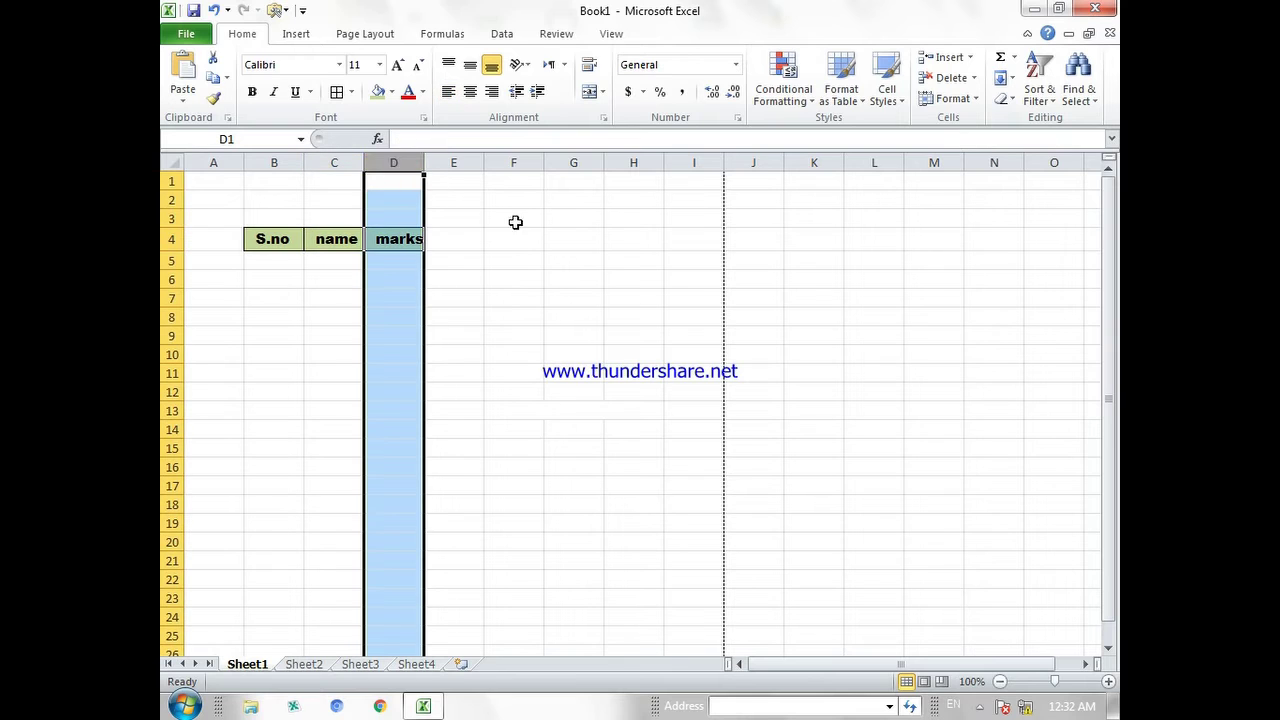
{"action": "left_click", "coordinate": [527, 223]}
{"action": "left_click", "coordinate": [394, 162]}
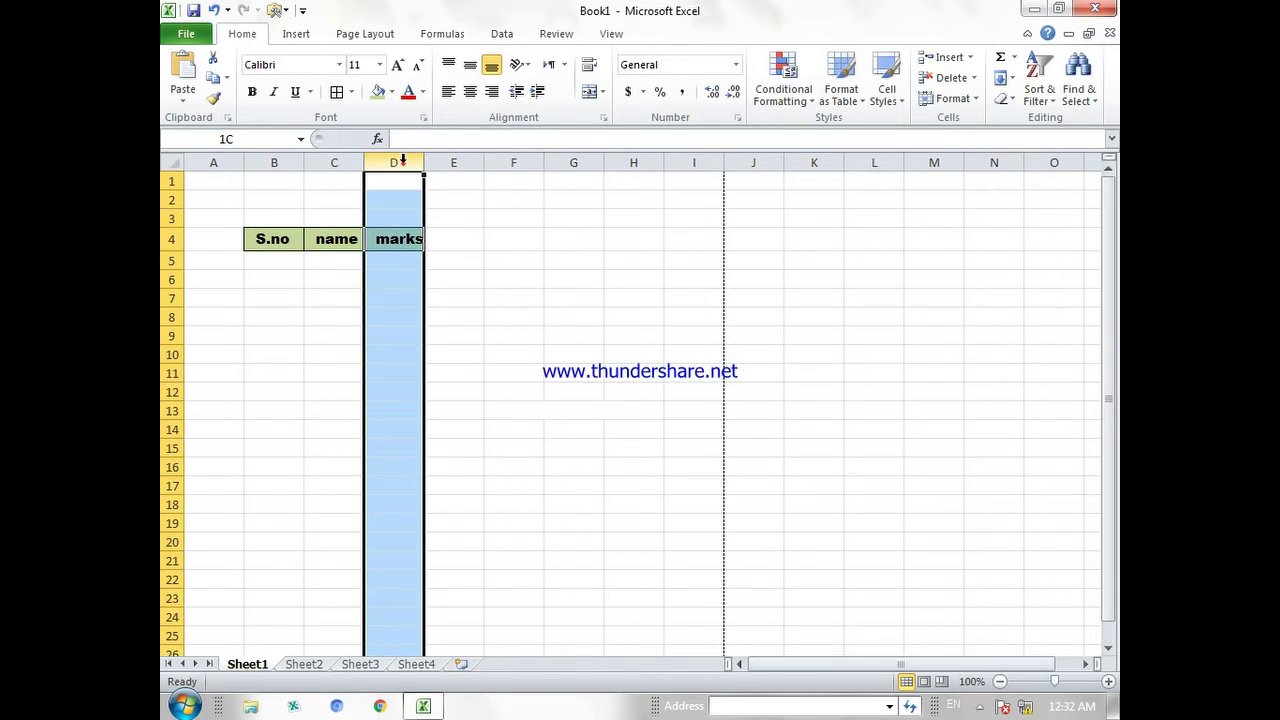
{"action": "right_click", "coordinate": [405, 168]}
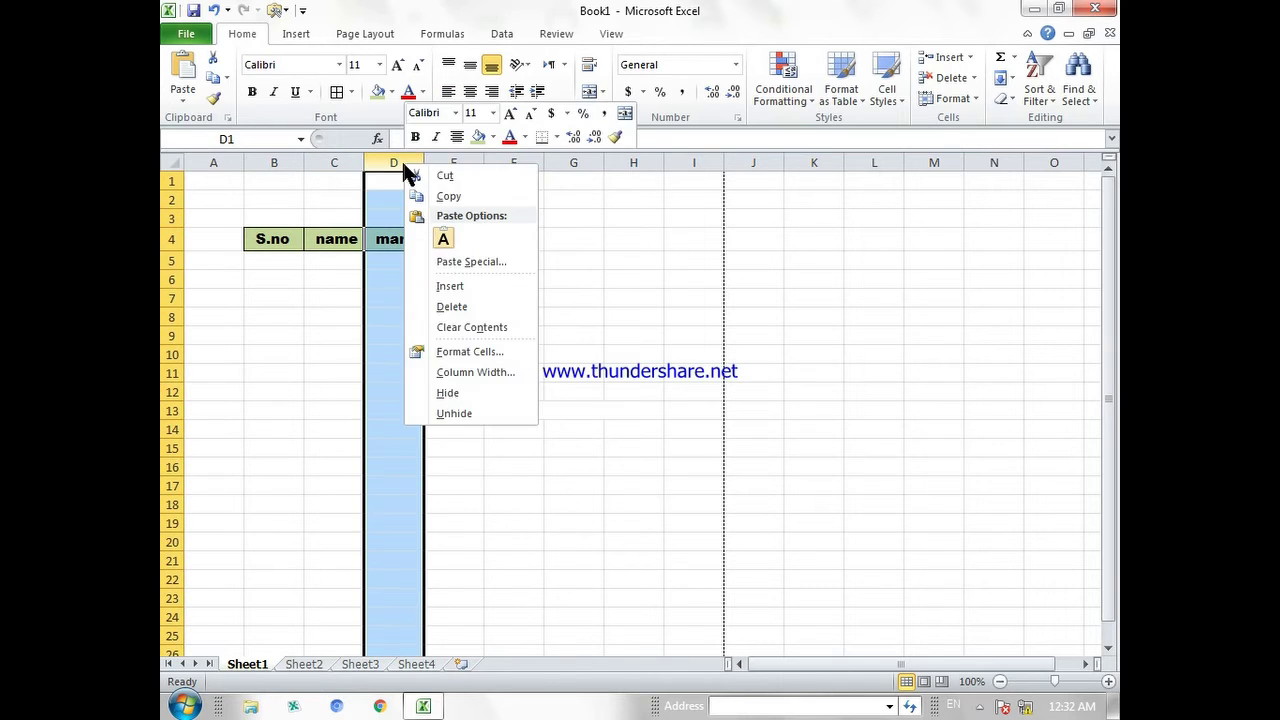
{"action": "left_click", "coordinate": [496, 285]}
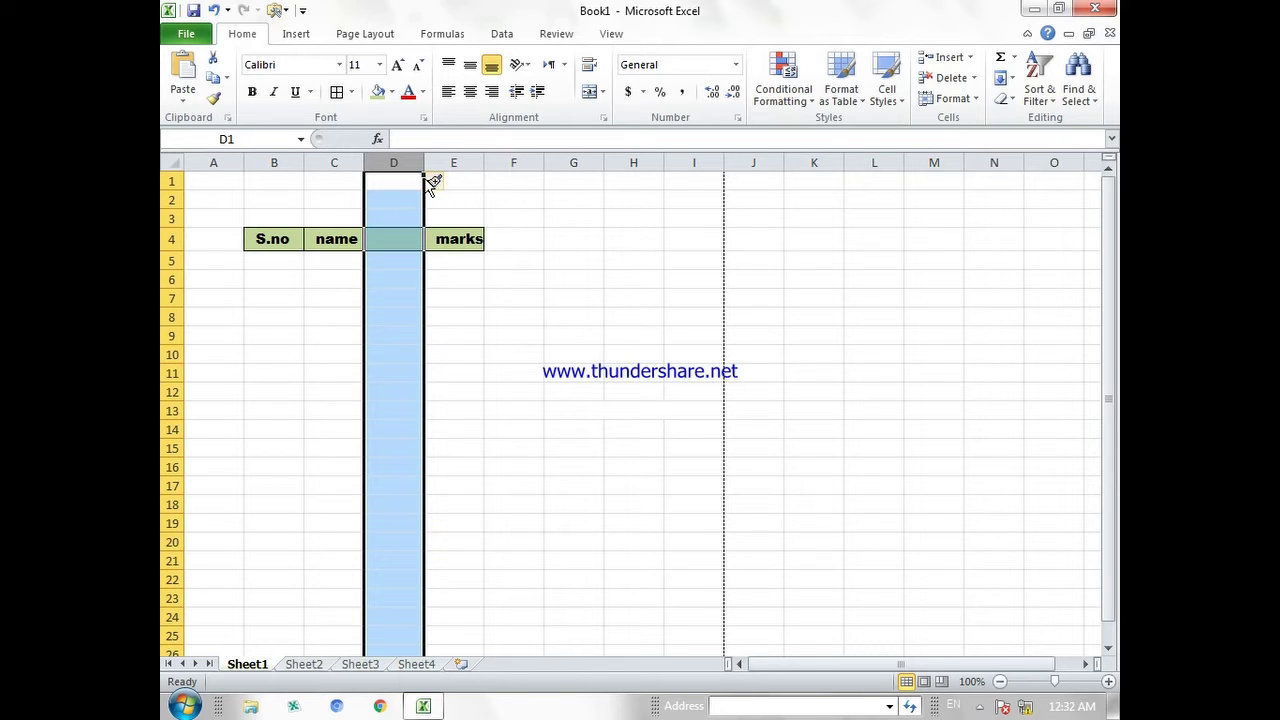
{"action": "key", "text": "ctrl+z"}
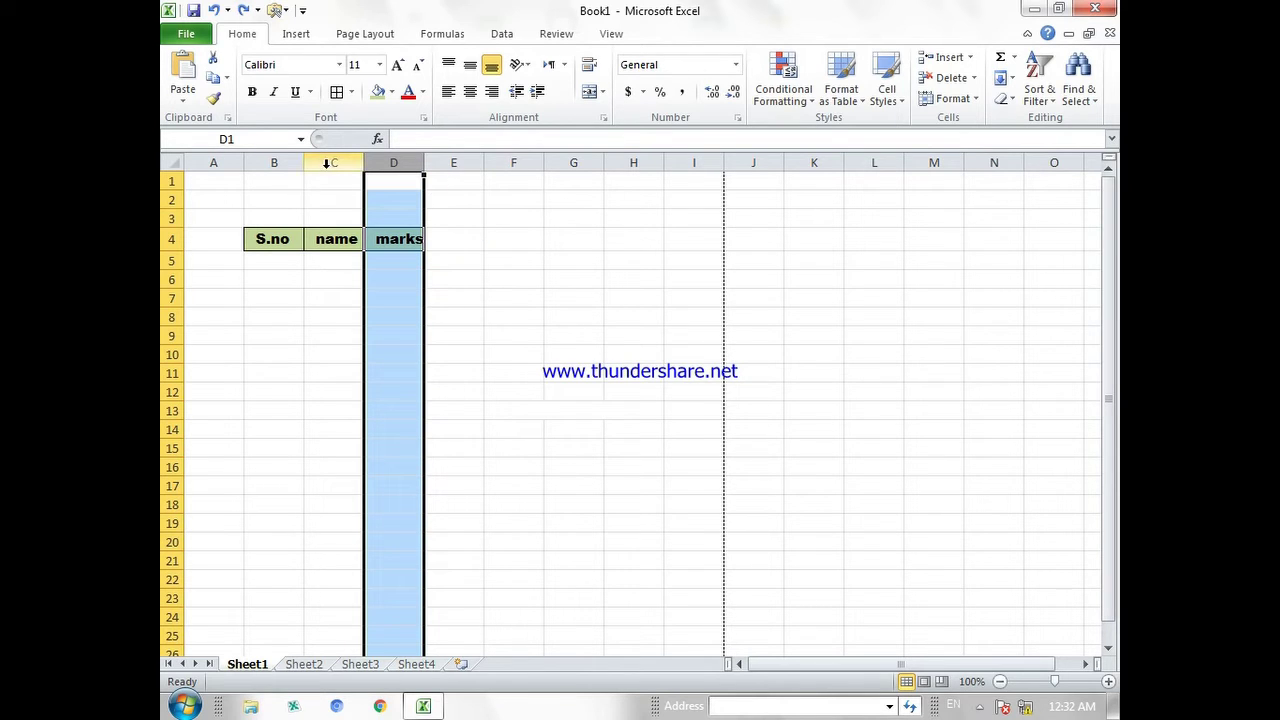
Insert a blank column between the "S.no" and "name" columns.
{"action": "left_click", "coordinate": [320, 222]}
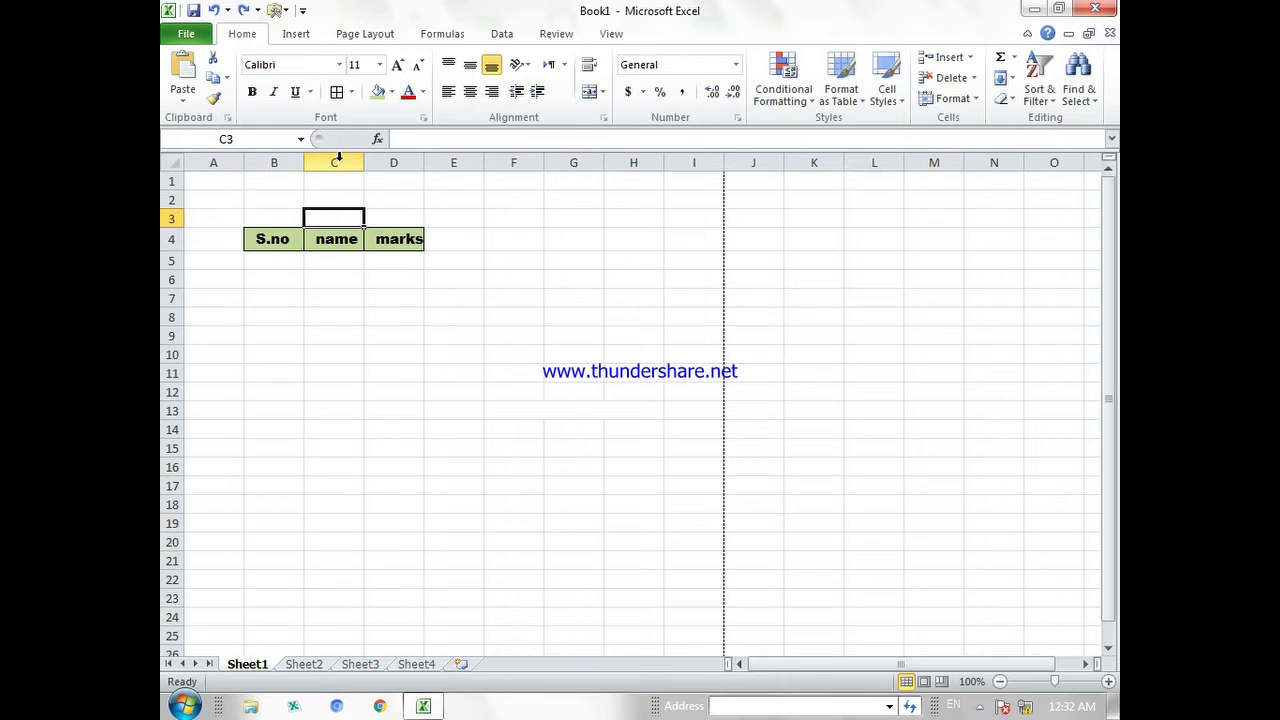
{"action": "left_click", "coordinate": [338, 160]}
{"action": "right_click", "coordinate": [338, 160]}
{"action": "left_click", "coordinate": [408, 279]}
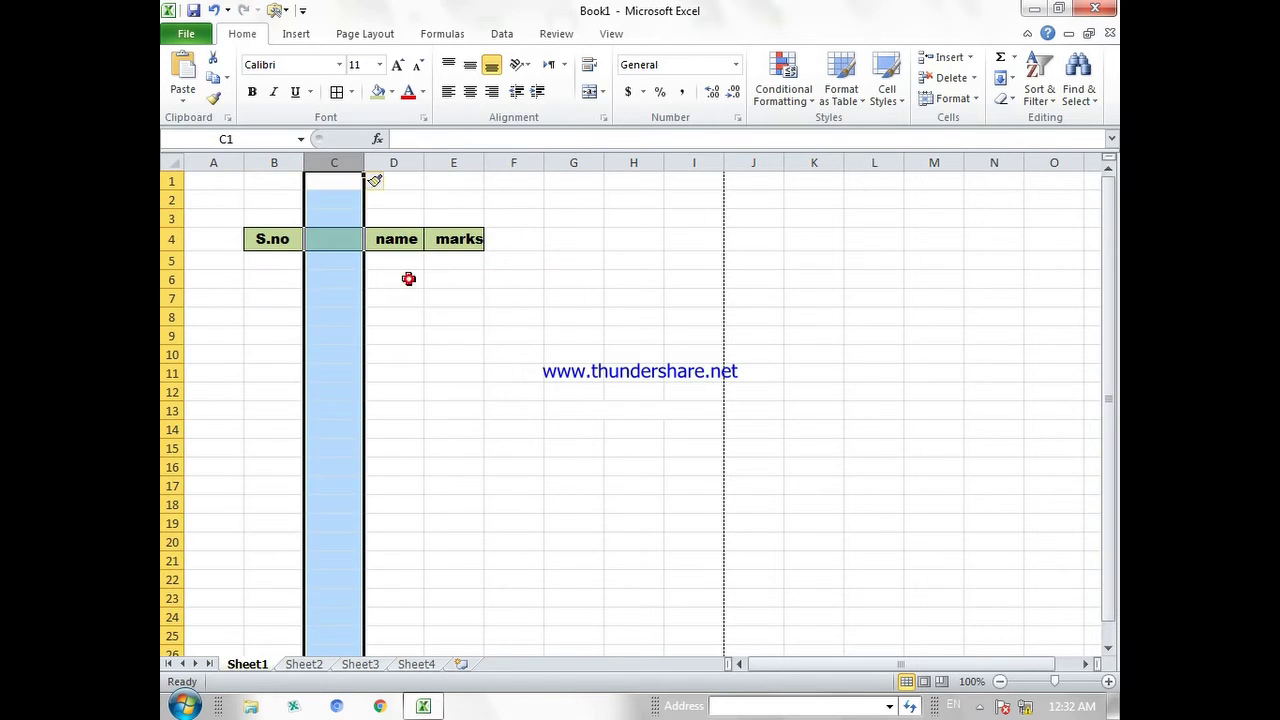
Clear the formatting that the inserted blank column C took over from its neighbour.
{"action": "left_click", "coordinate": [388, 184]}
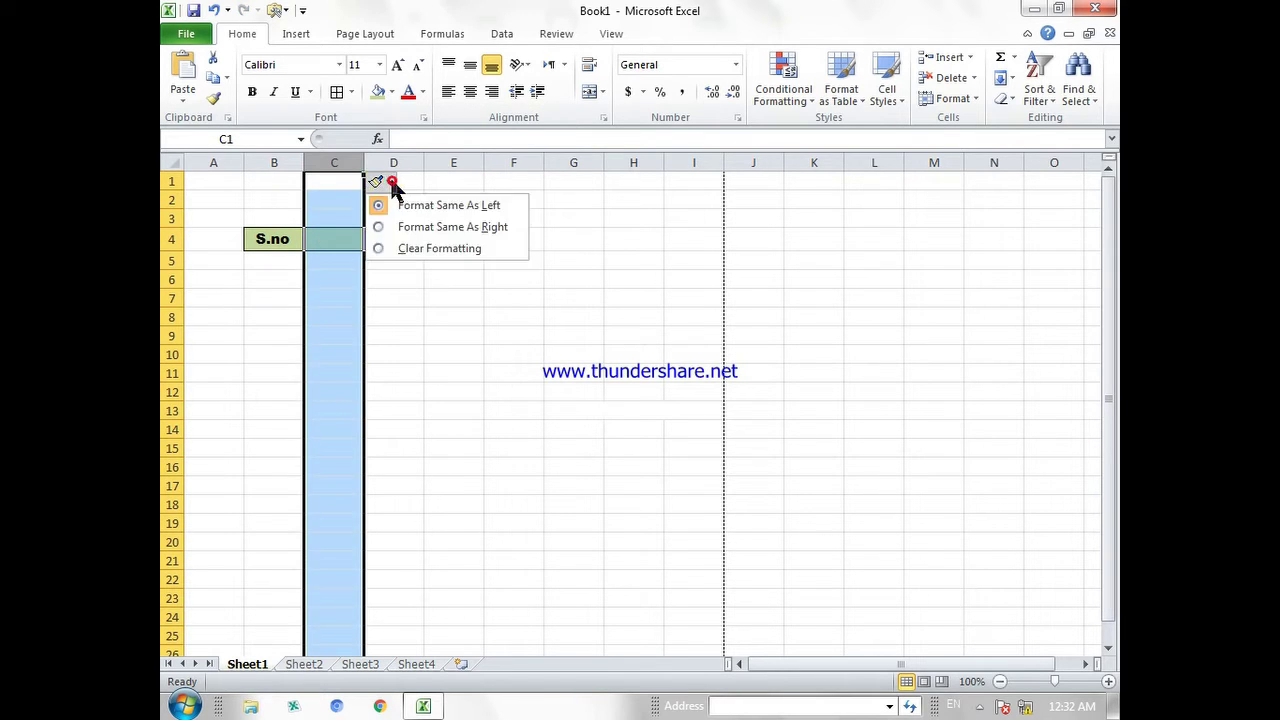
{"action": "left_click", "coordinate": [456, 250]}
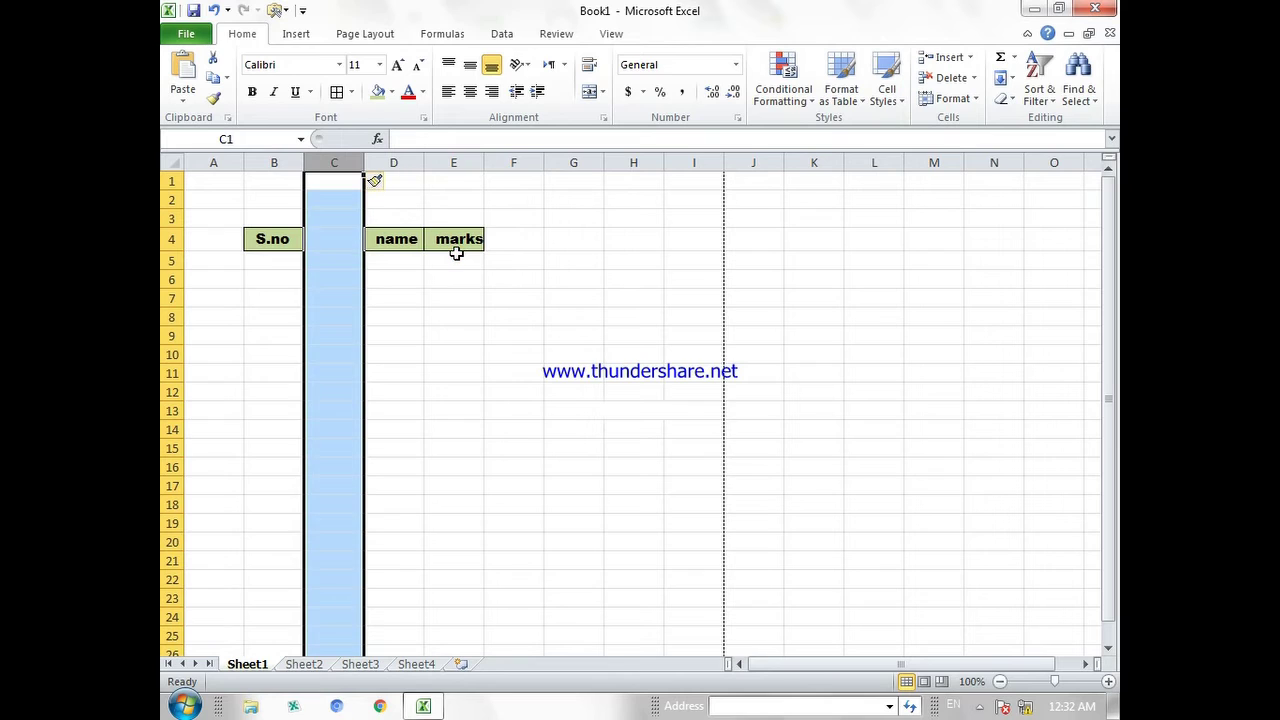
{"action": "left_click", "coordinate": [450, 353]}
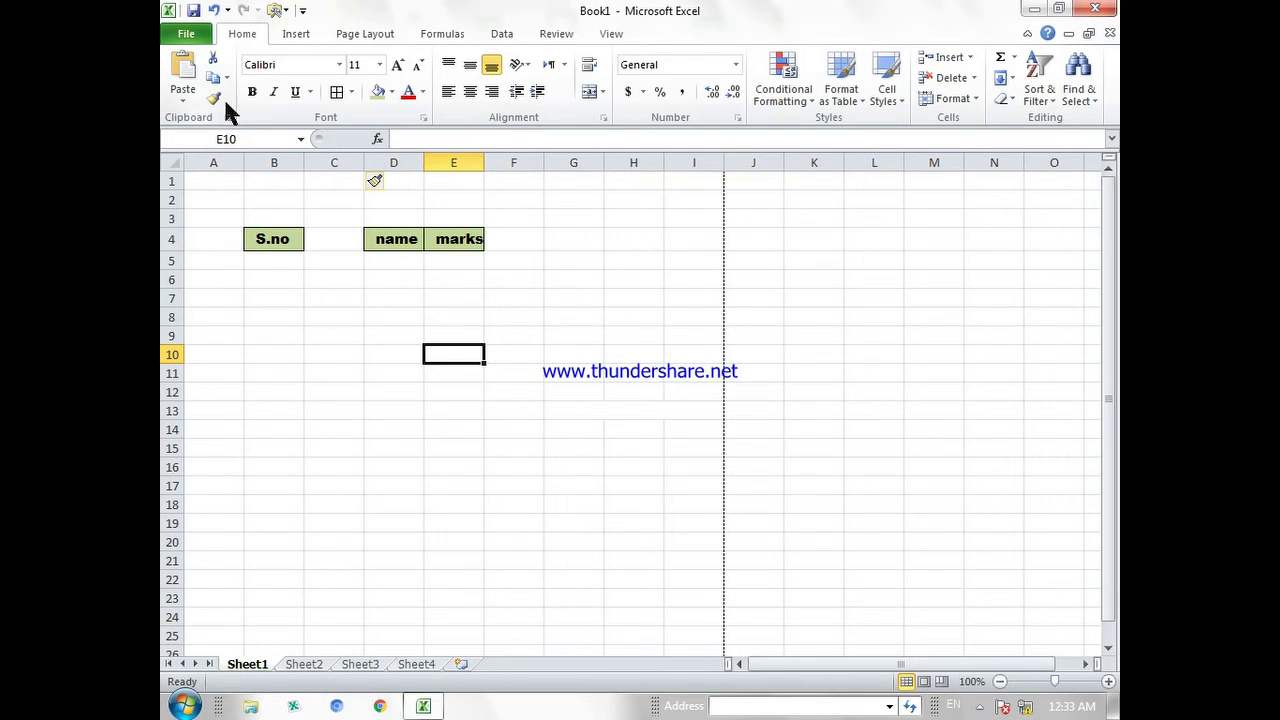
Copy the formatting of the "S.no" cell onto the blank cell C4 with Format Painter.
{"action": "left_click", "coordinate": [274, 242]}
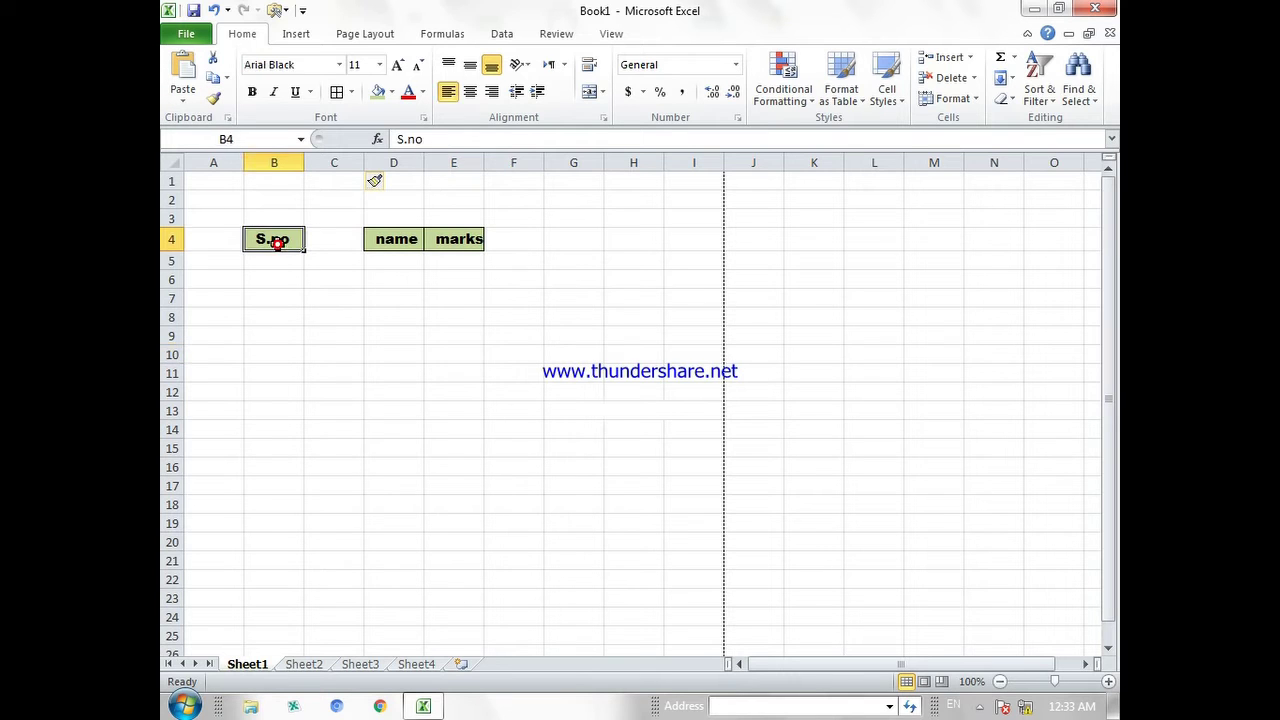
{"action": "left_click", "coordinate": [214, 100]}
{"action": "left_click", "coordinate": [334, 239]}
{"action": "left_click", "coordinate": [395, 431]}
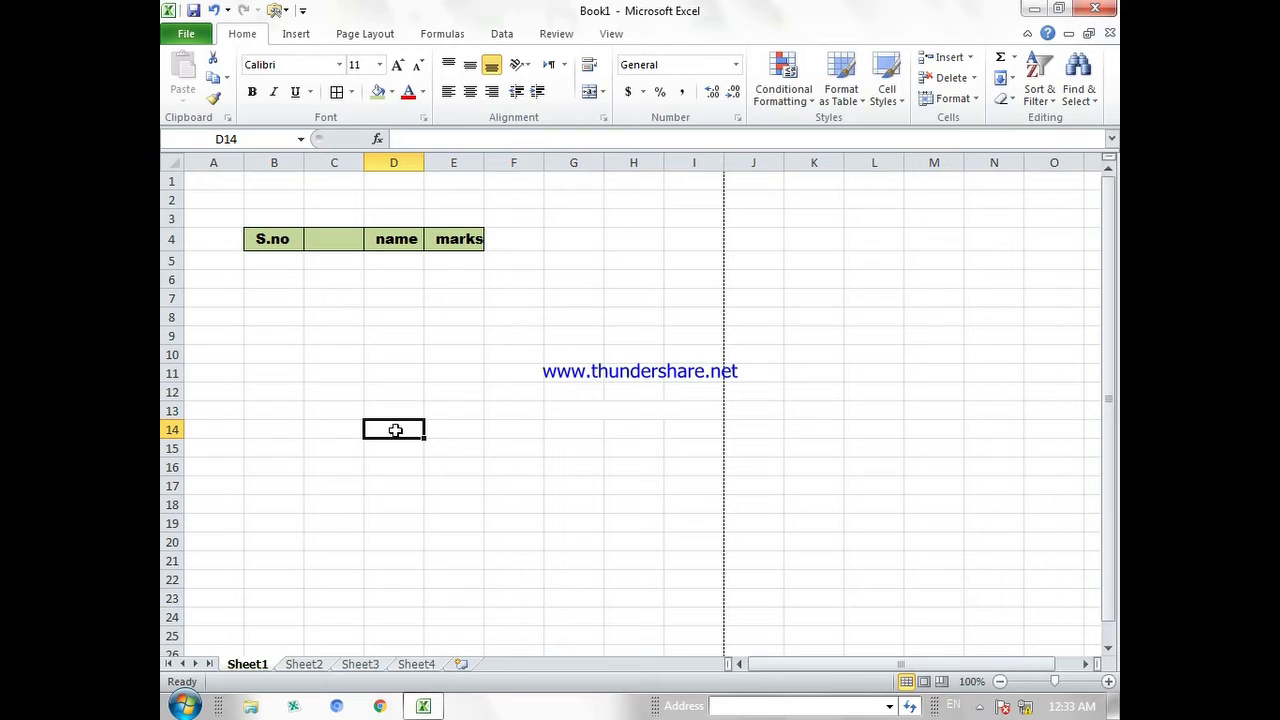
Undo the copied formatting and the column insertion, and cancel the pending copy of the "S.no" cell.
{"action": "key", "text": "ctrl+z"}
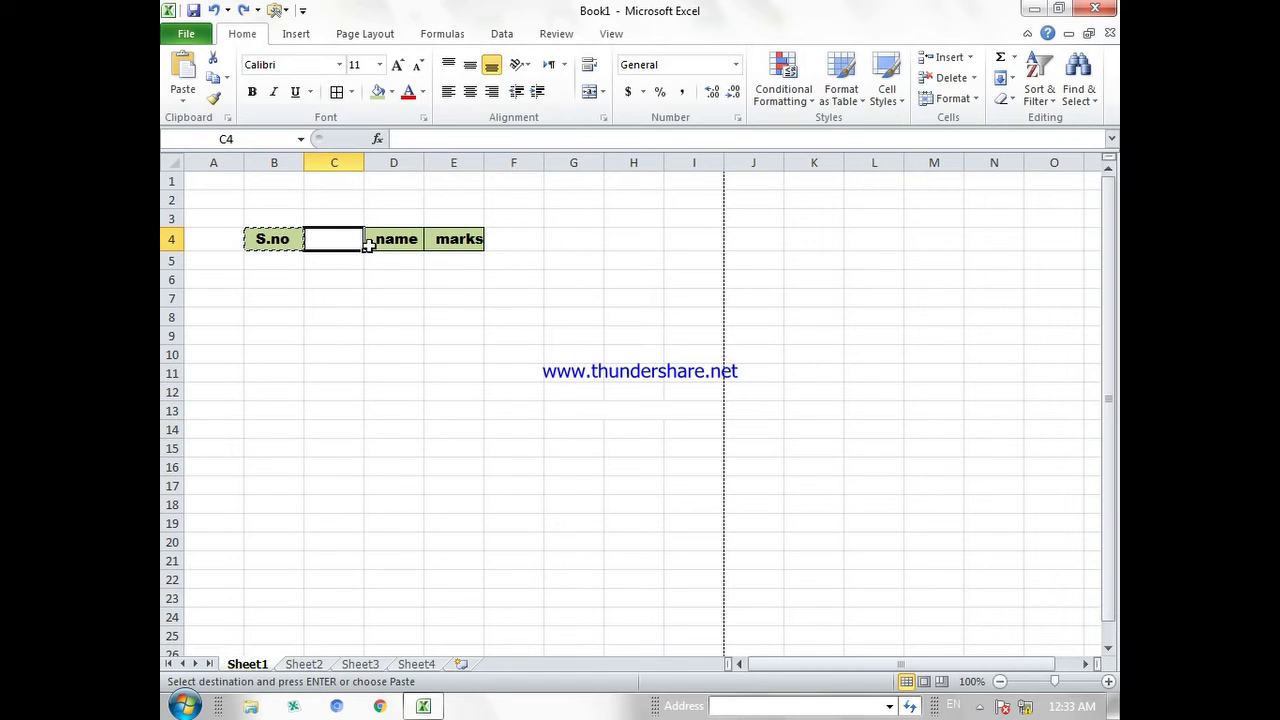
{"action": "key", "text": "ctrl+z"}
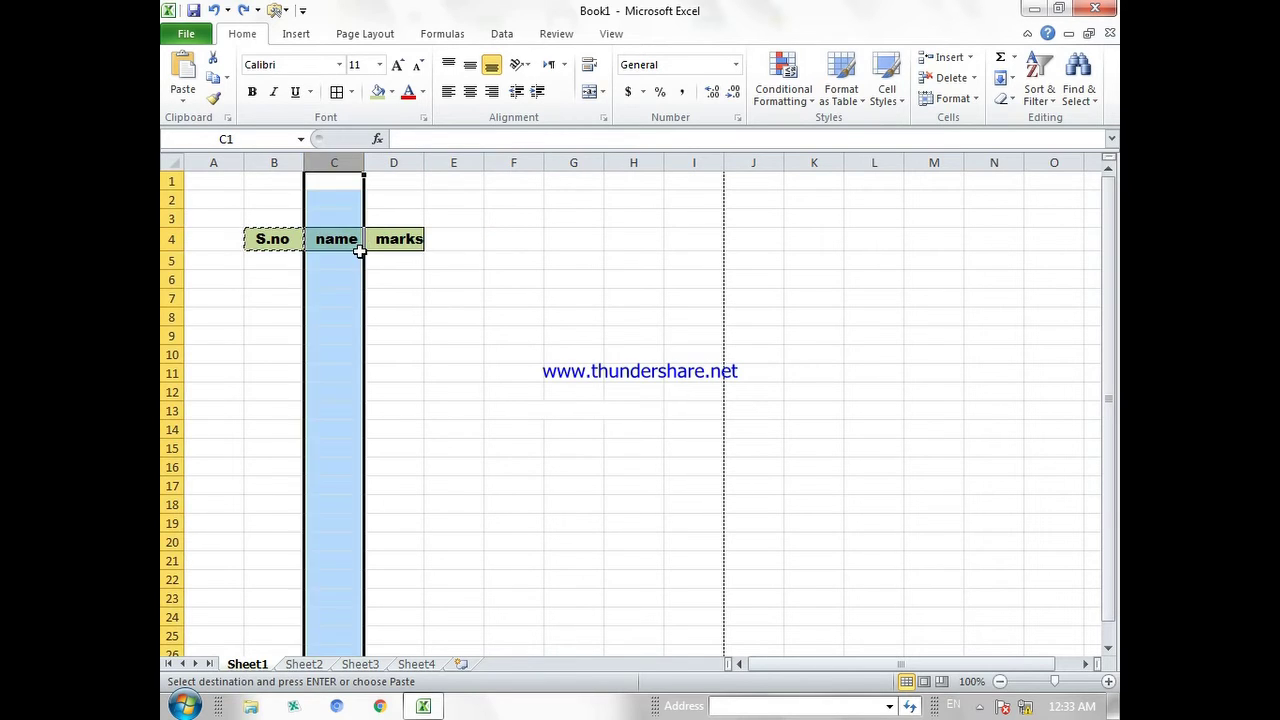
{"action": "left_click", "coordinate": [426, 333]}
{"action": "key", "text": "Escape"}
Fill the "S.no" header cell B4 with a light orange theme colour.
{"action": "left_click", "coordinate": [277, 244]}
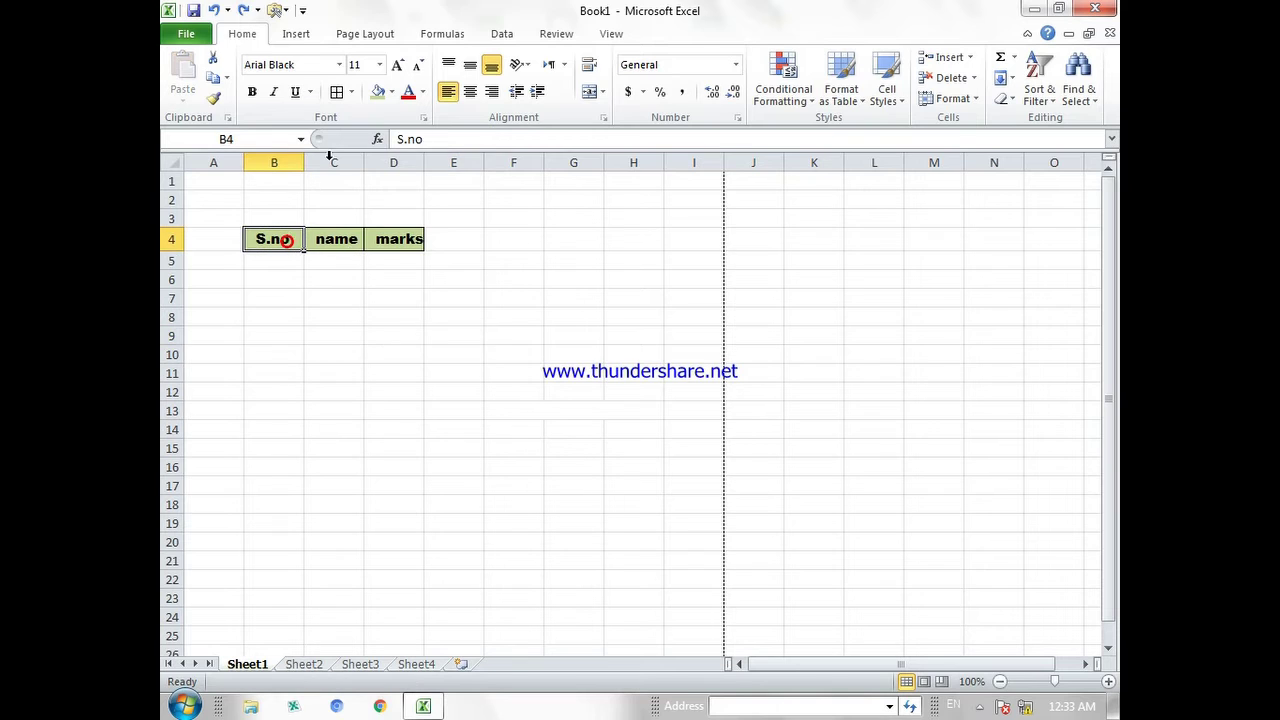
{"action": "left_click", "coordinate": [408, 91]}
{"action": "key", "text": "ctrl+z"}
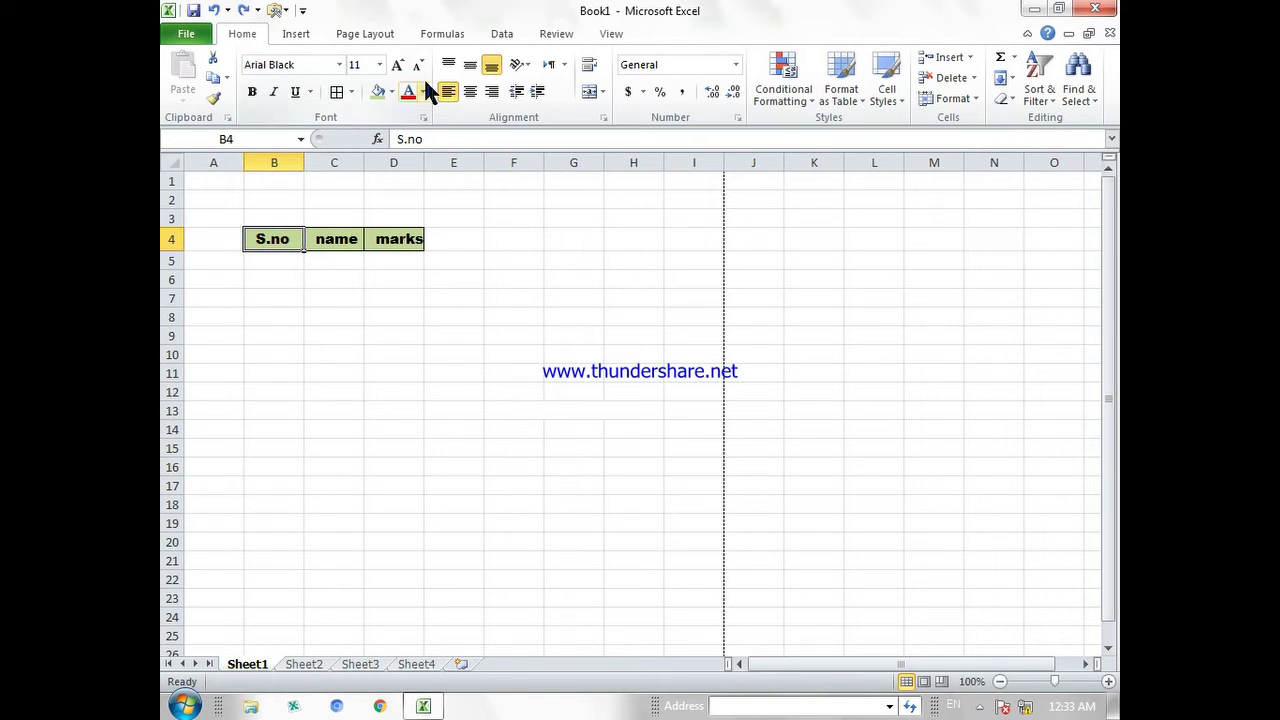
{"action": "left_click", "coordinate": [391, 91]}
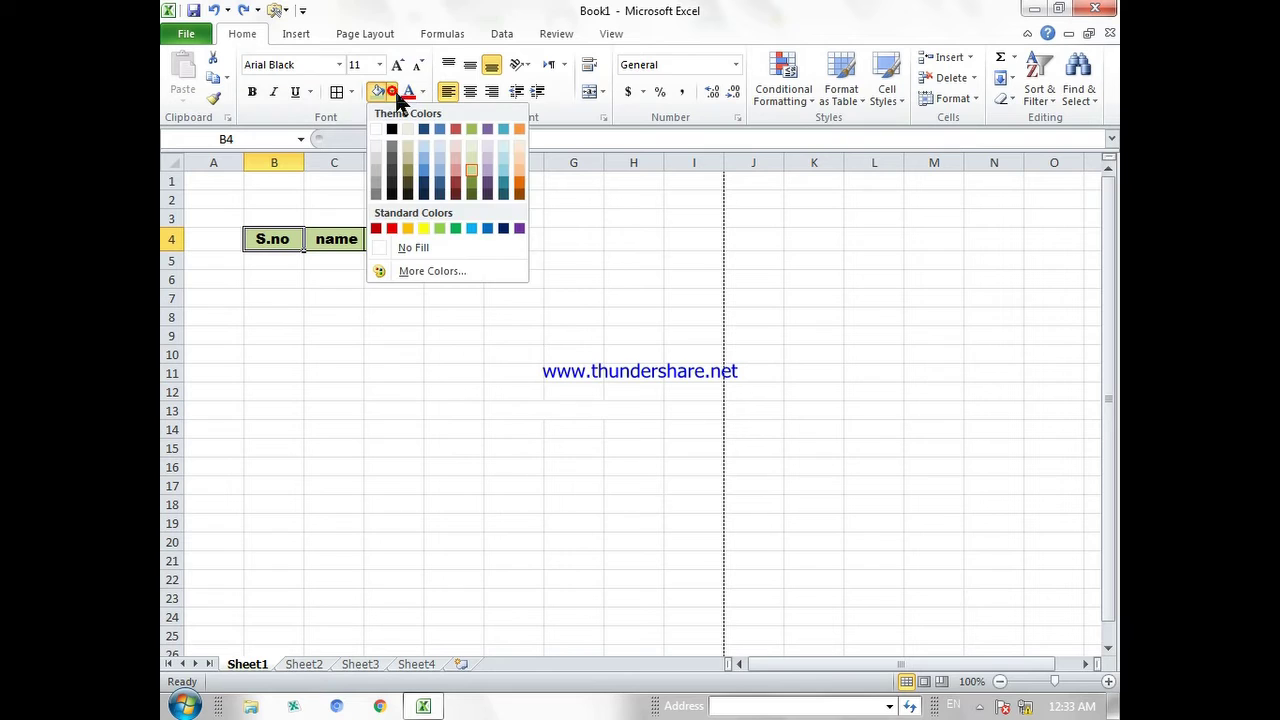
{"action": "left_click", "coordinate": [518, 173]}
Insert a blank column before the "name" column and apply the Format Same As Right option to it.
{"action": "left_click", "coordinate": [336, 162]}
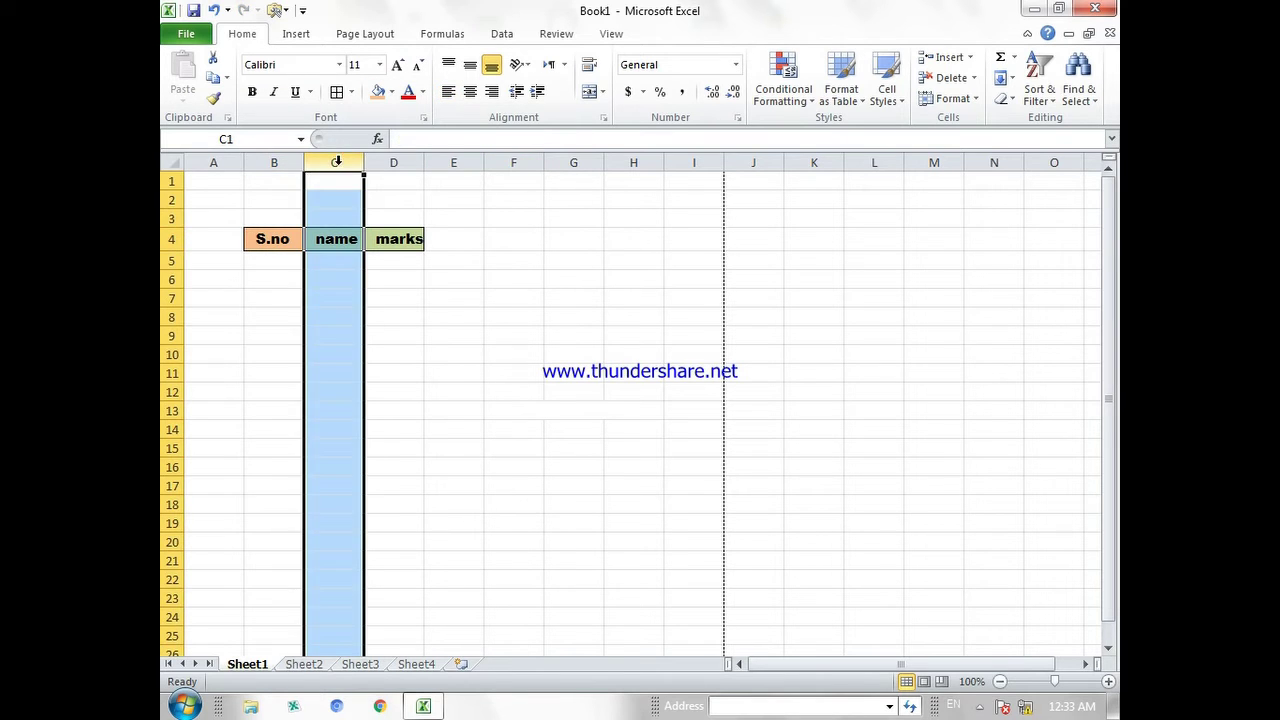
{"action": "right_click", "coordinate": [339, 164]}
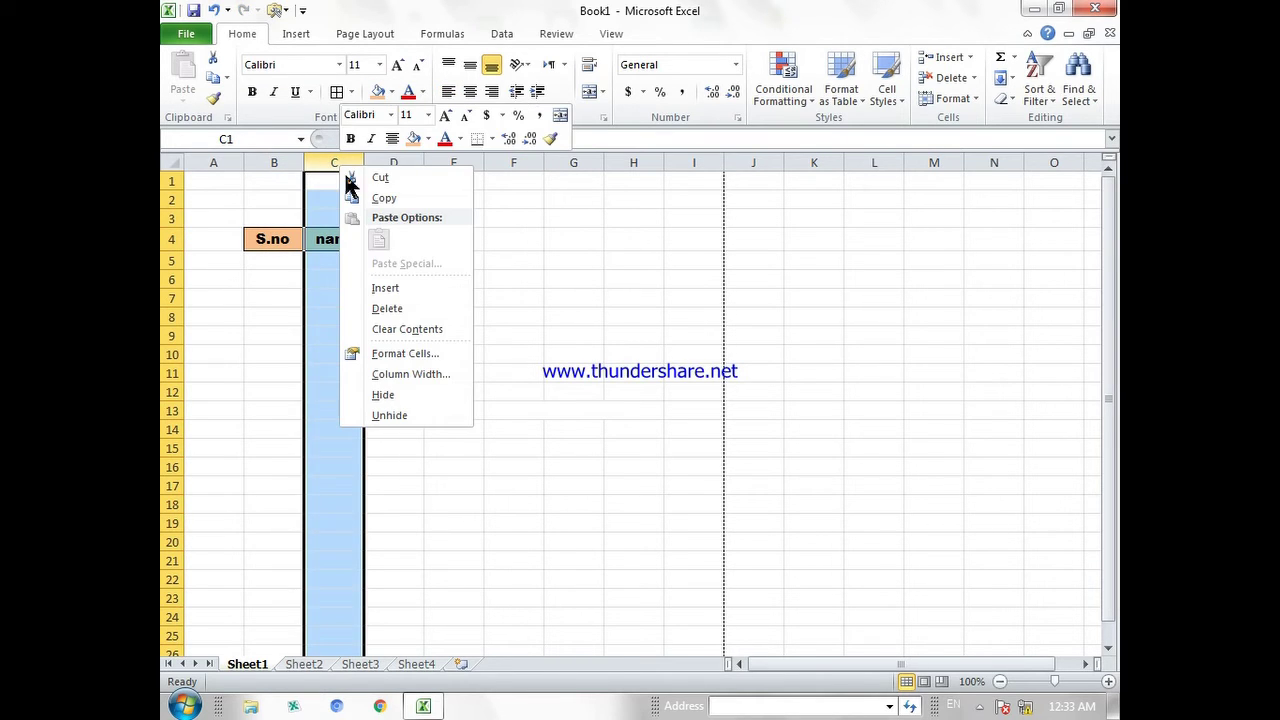
{"action": "left_click", "coordinate": [412, 286]}
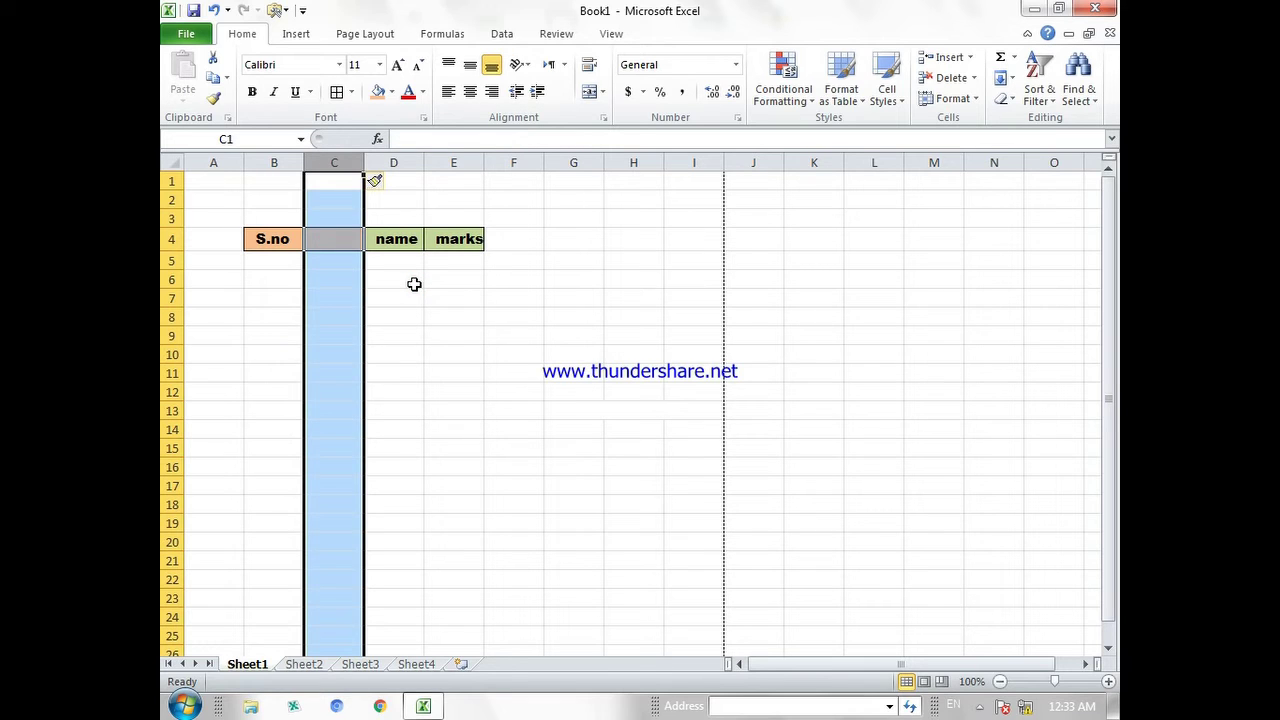
{"action": "left_click", "coordinate": [388, 182]}
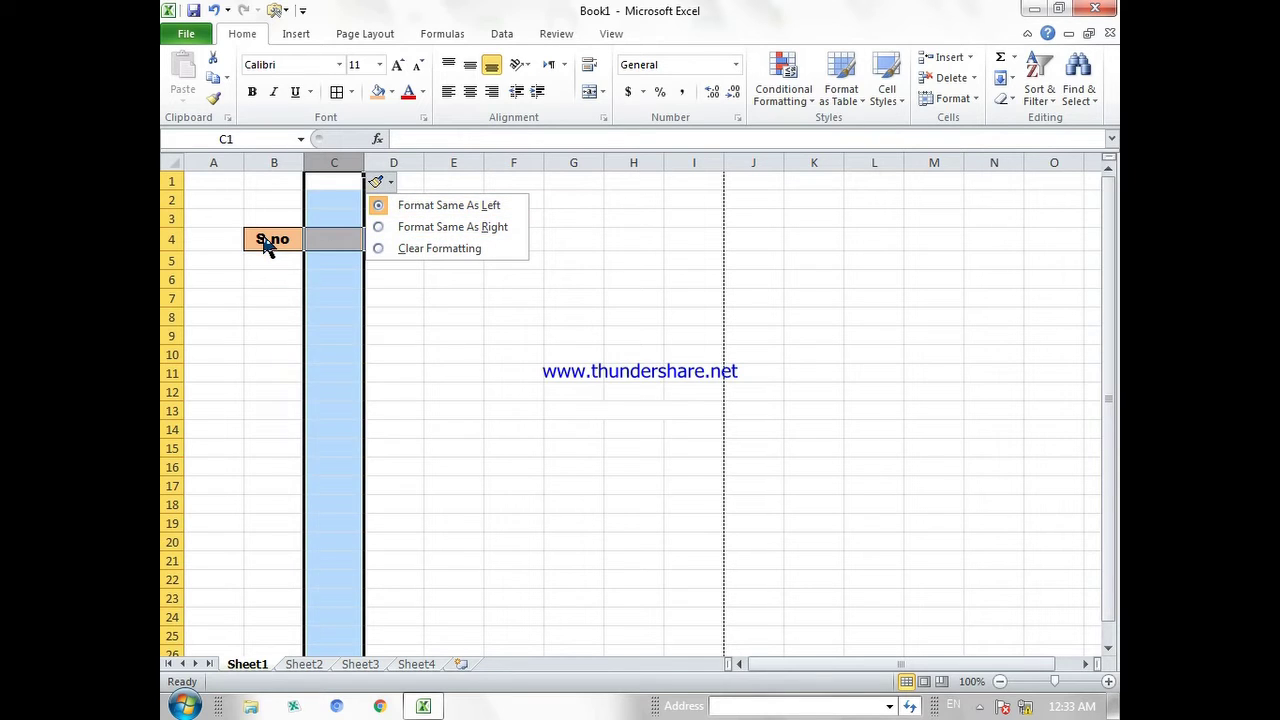
{"action": "left_click", "coordinate": [401, 227]}
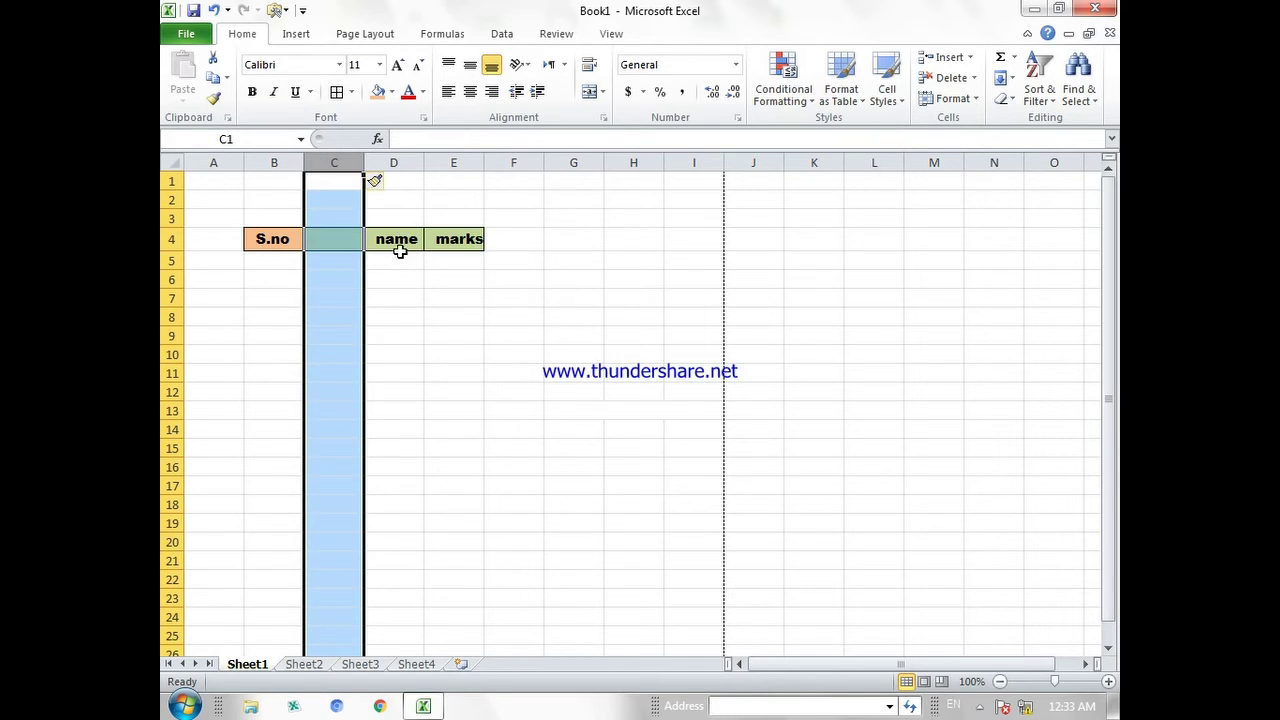
Apply Clear Formatting to the inserted blank column, and undo the insertion.
{"action": "left_click", "coordinate": [378, 180]}
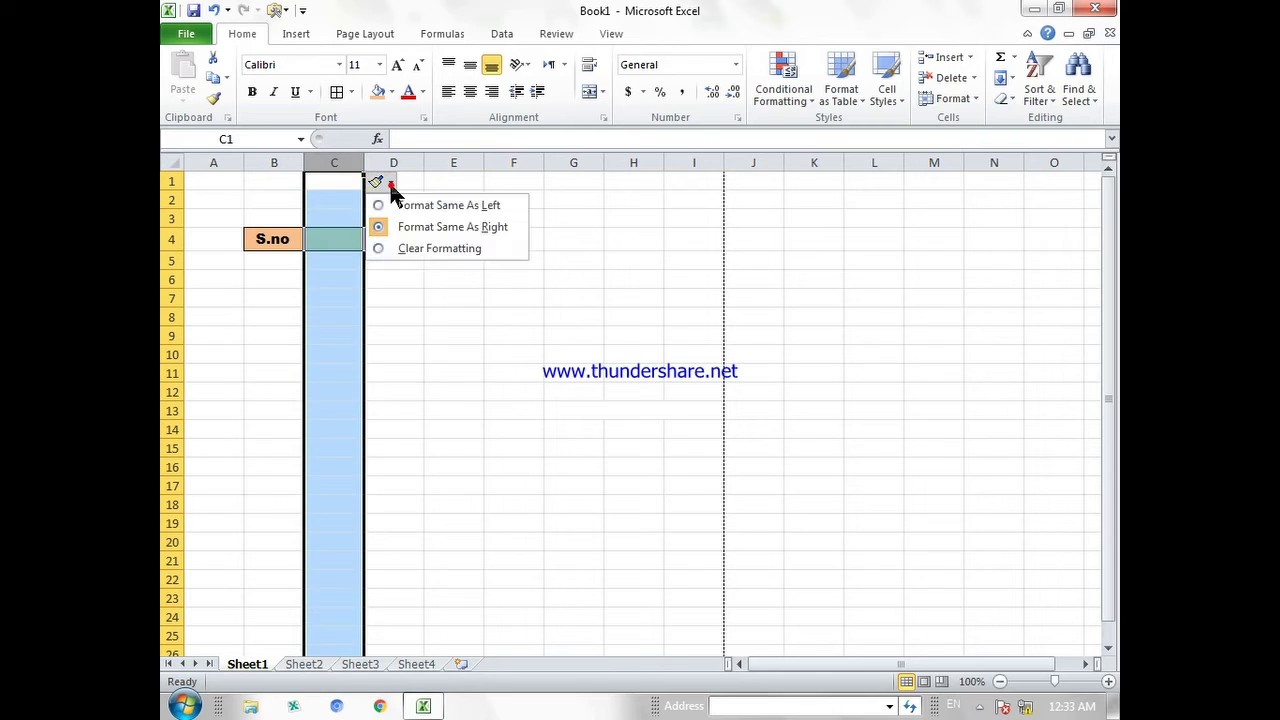
{"action": "left_click", "coordinate": [414, 248]}
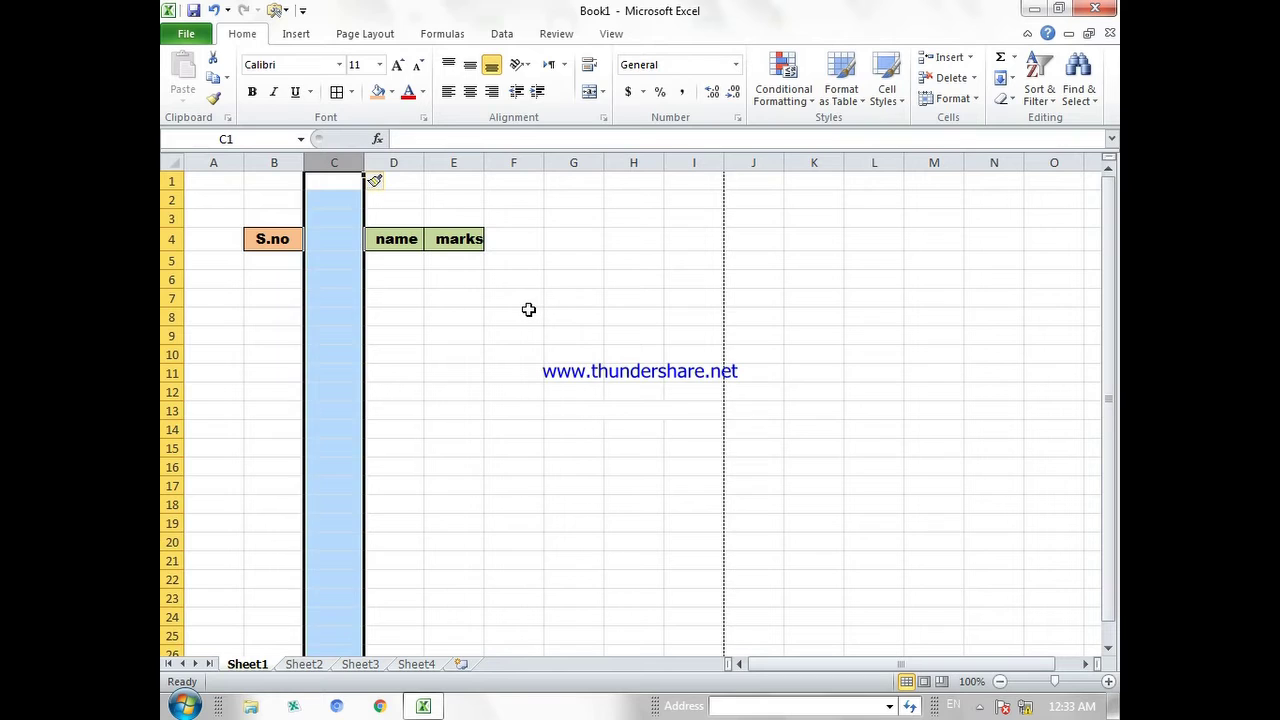
{"action": "key", "text": "ctrl+z"}
{"action": "left_click", "coordinate": [511, 337]}
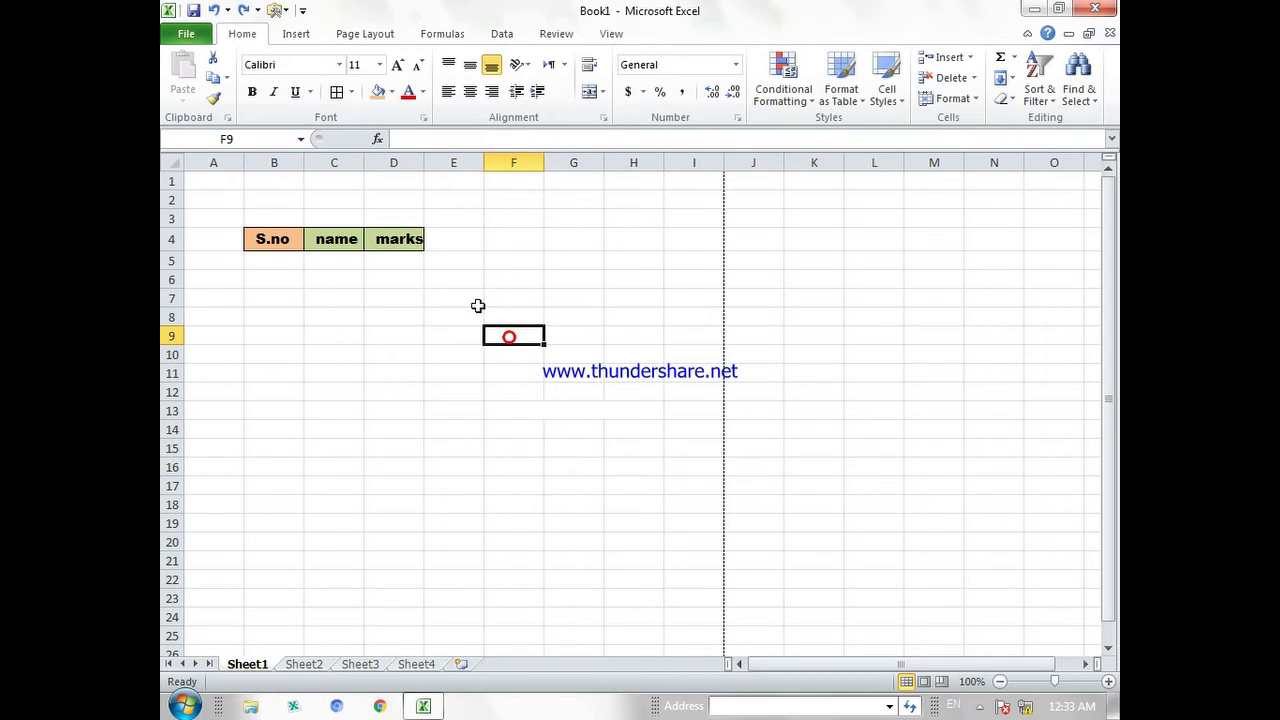
Delete the "name" column, and undo the deletion.
{"action": "right_click", "coordinate": [361, 164]}
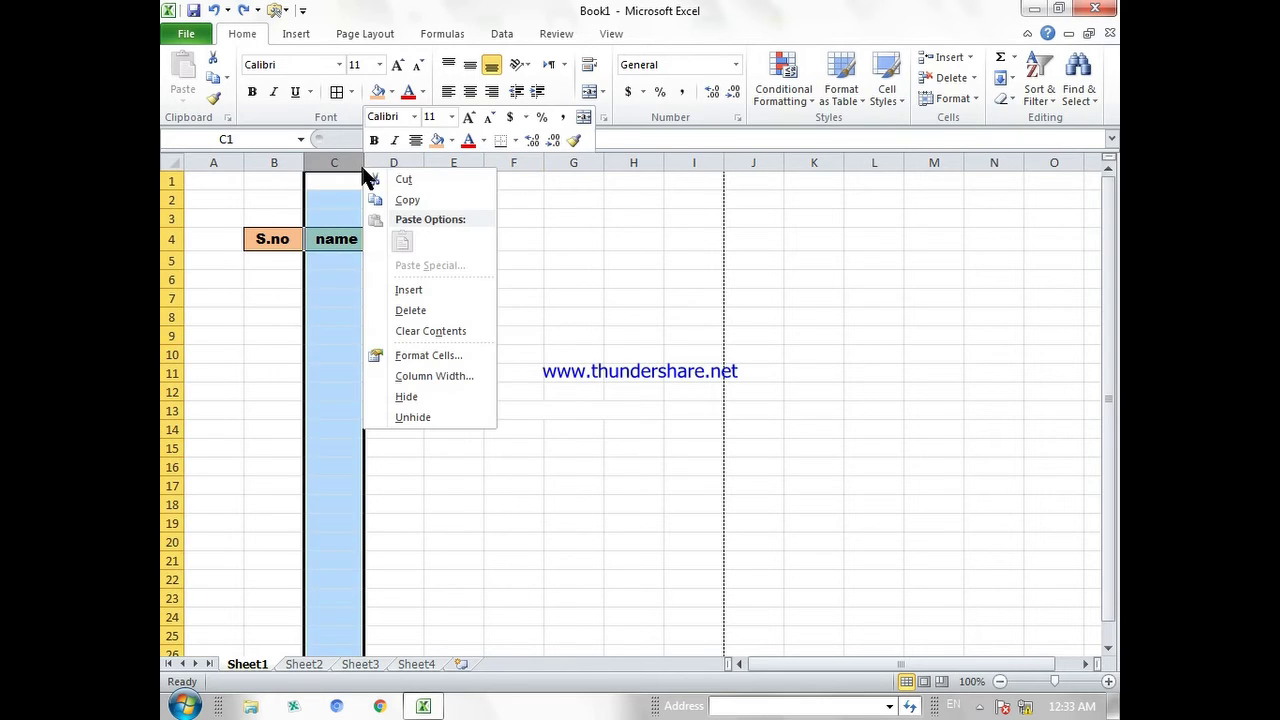
{"action": "left_click", "coordinate": [423, 315]}
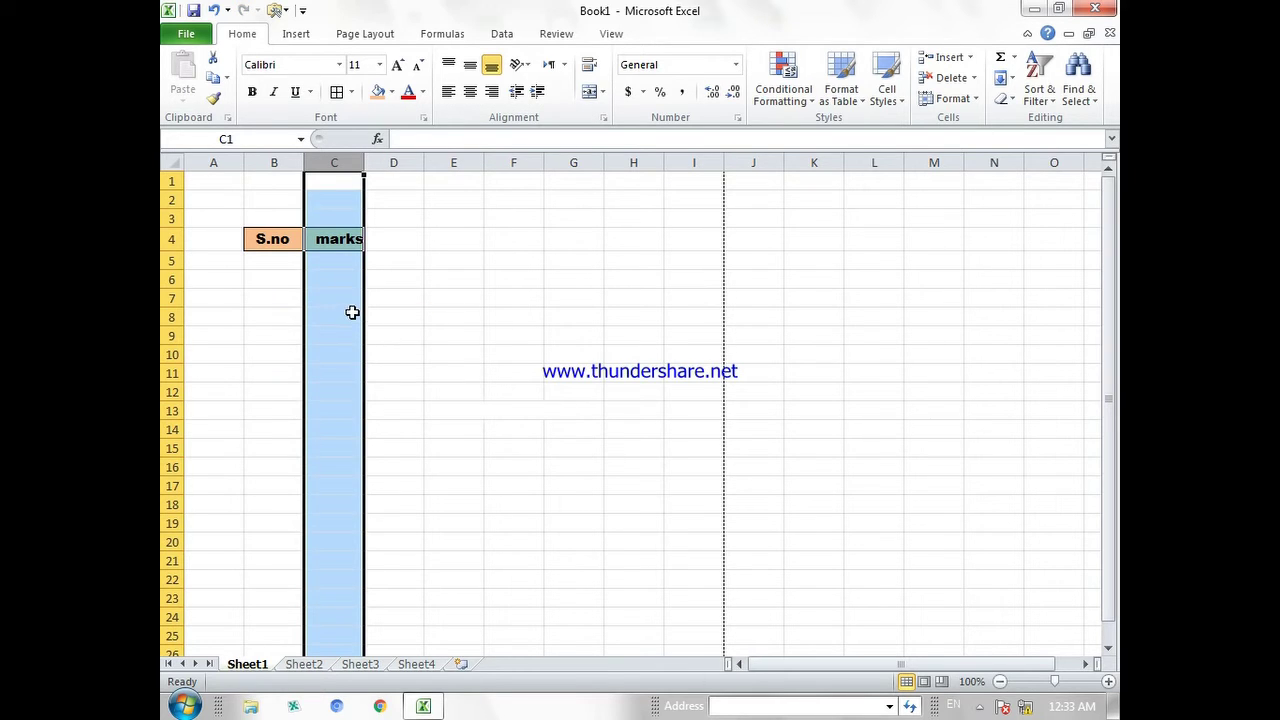
{"action": "key", "text": "ctrl+z"}
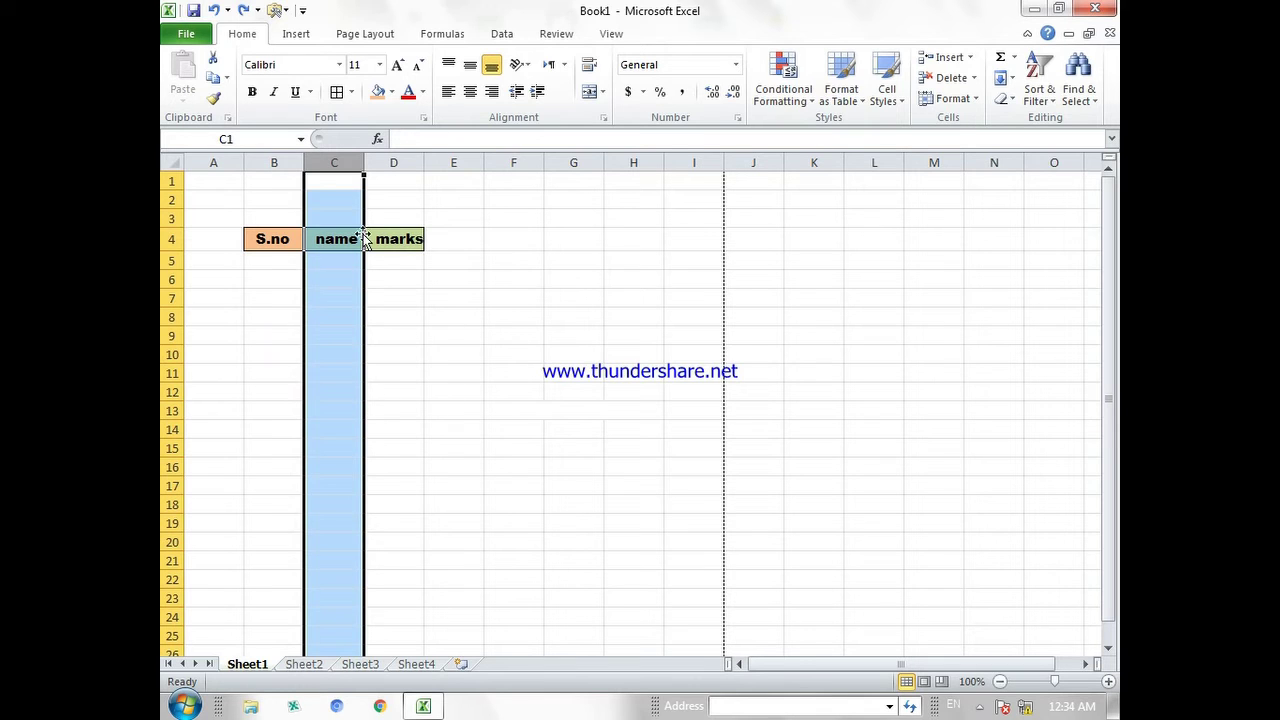
Enter the sample text "4er" in C8 and "e" in C13 below the "name" header.
{"action": "right_click", "coordinate": [333, 160]}
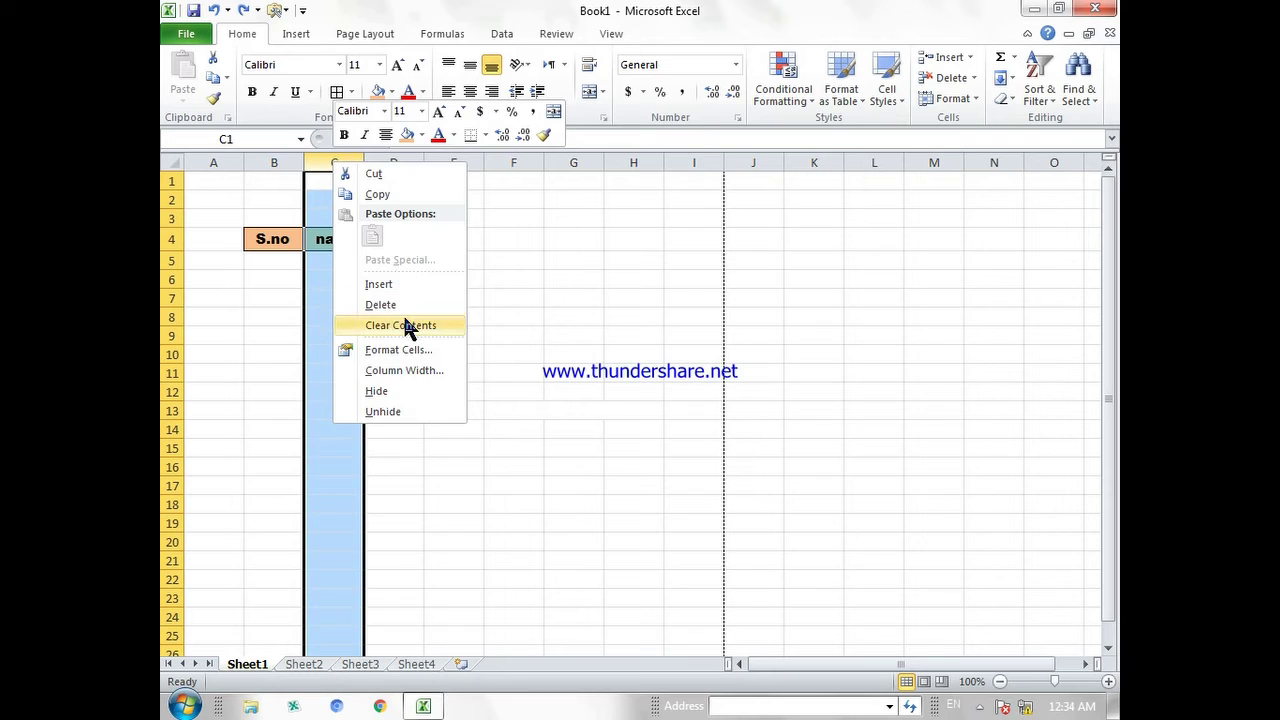
{"action": "left_click", "coordinate": [287, 307]}
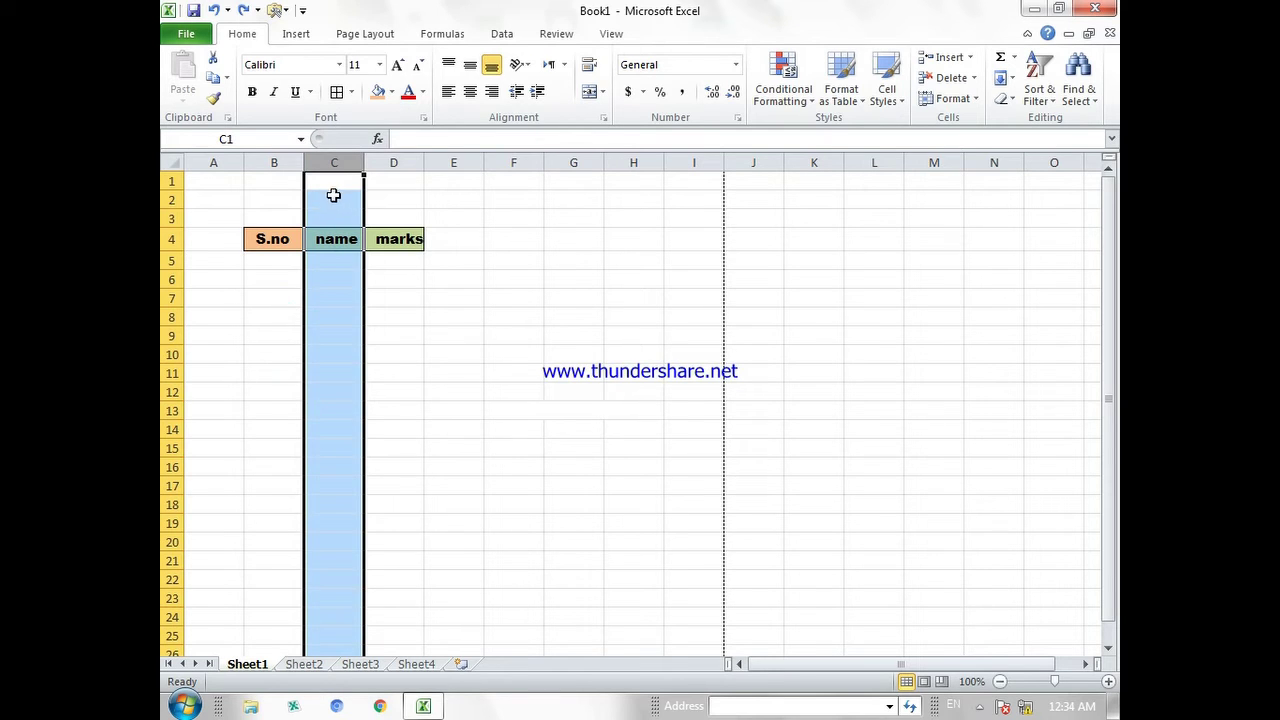
{"action": "left_click", "coordinate": [331, 314]}
{"action": "type", "text": "4er"}
{"action": "left_click", "coordinate": [331, 408]}
{"action": "type", "text": "e"}
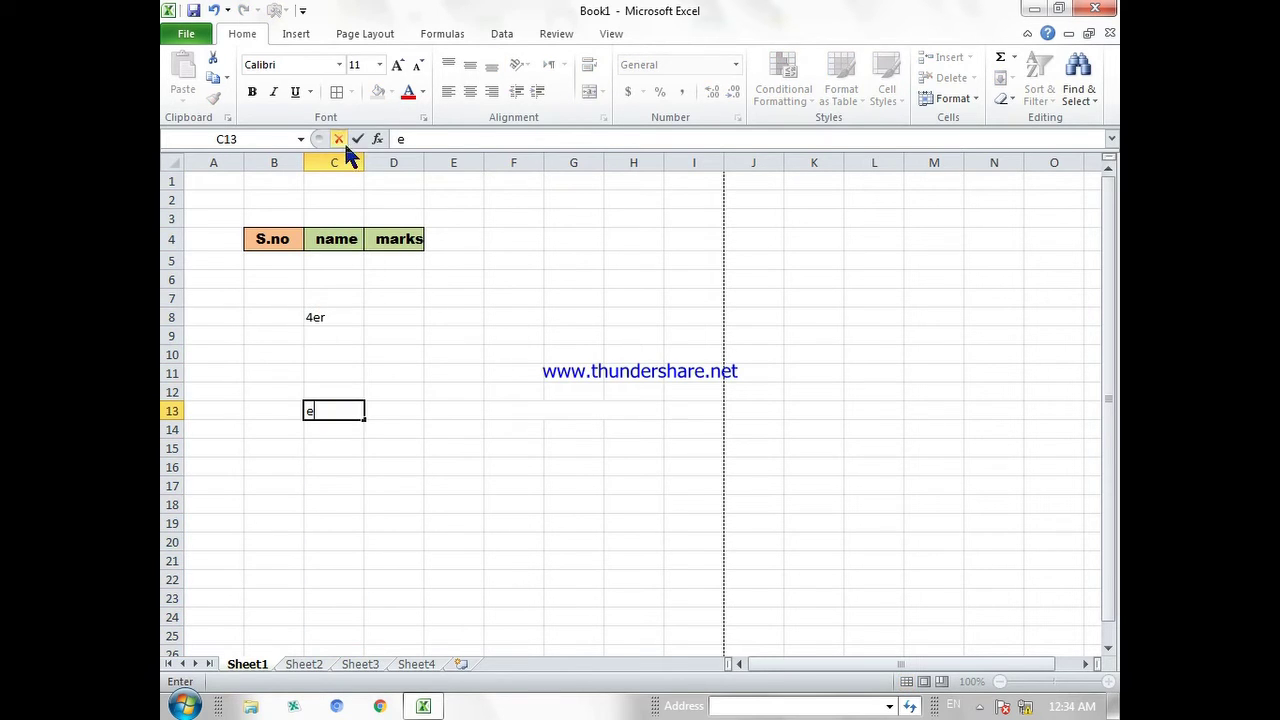
Clear the contents of the whole "name" column C and select its header cell C4.
{"action": "left_click", "coordinate": [347, 160]}
{"action": "right_click", "coordinate": [336, 160]}
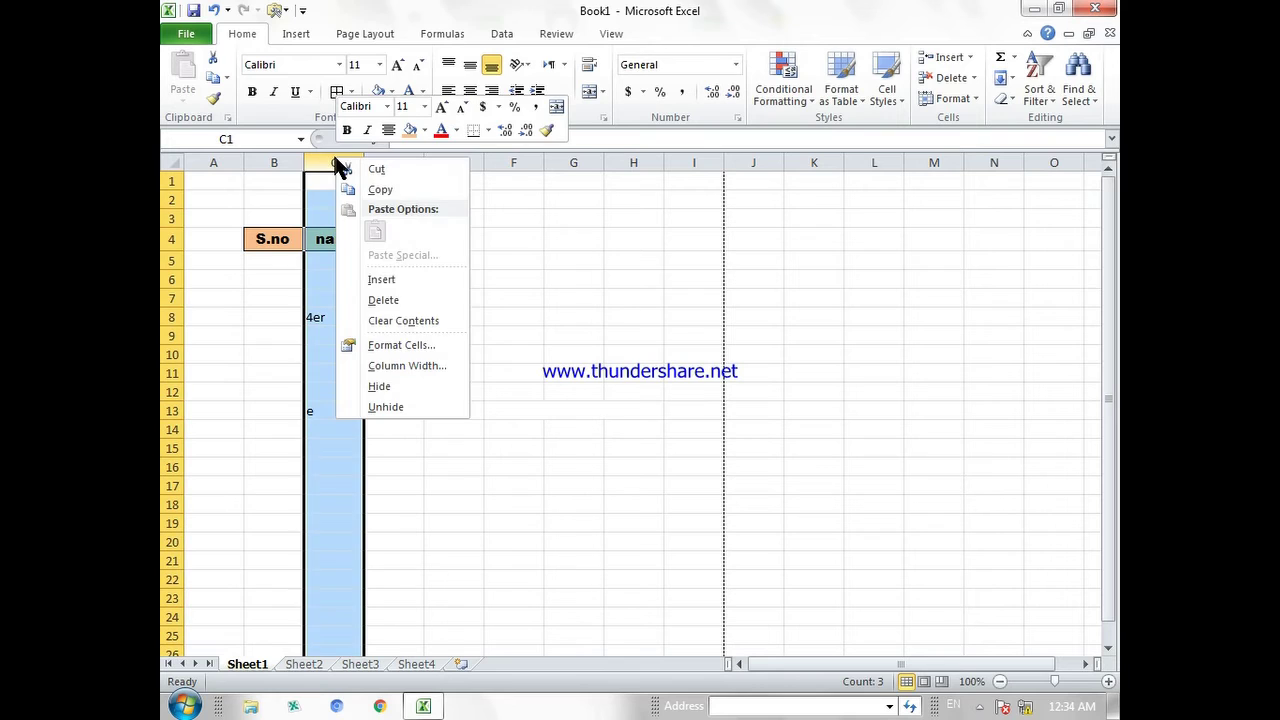
{"action": "left_click", "coordinate": [403, 321]}
{"action": "left_click", "coordinate": [485, 257]}
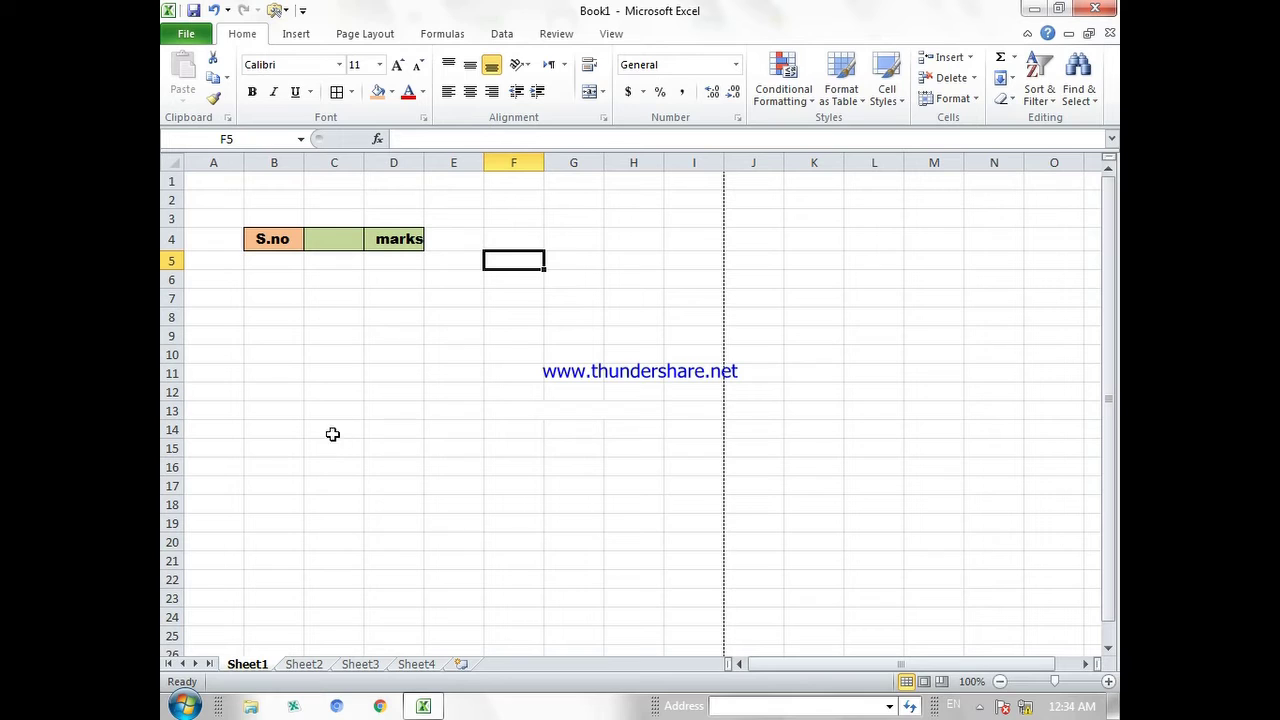
{"action": "left_click", "coordinate": [343, 238]}
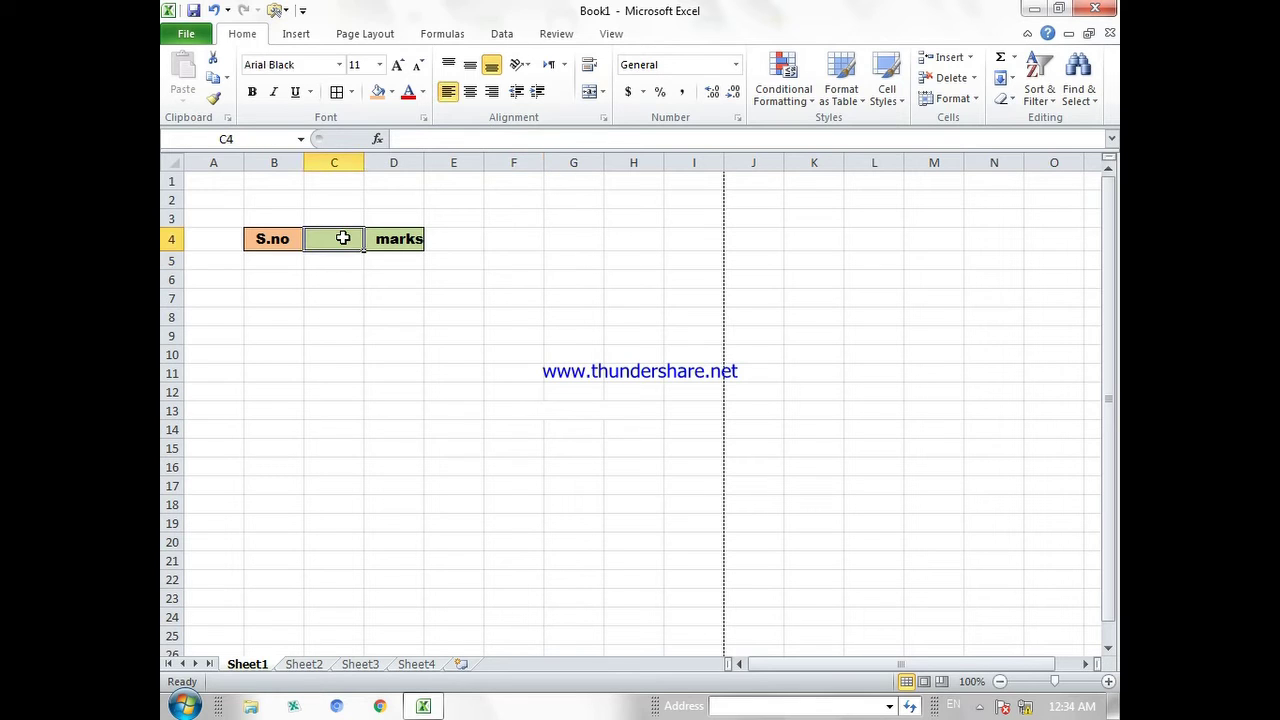
Undo the clearing of column C and the two sample text entries.
{"action": "key", "text": "ctrl+z"}
{"action": "key", "text": "ctrl+z"}
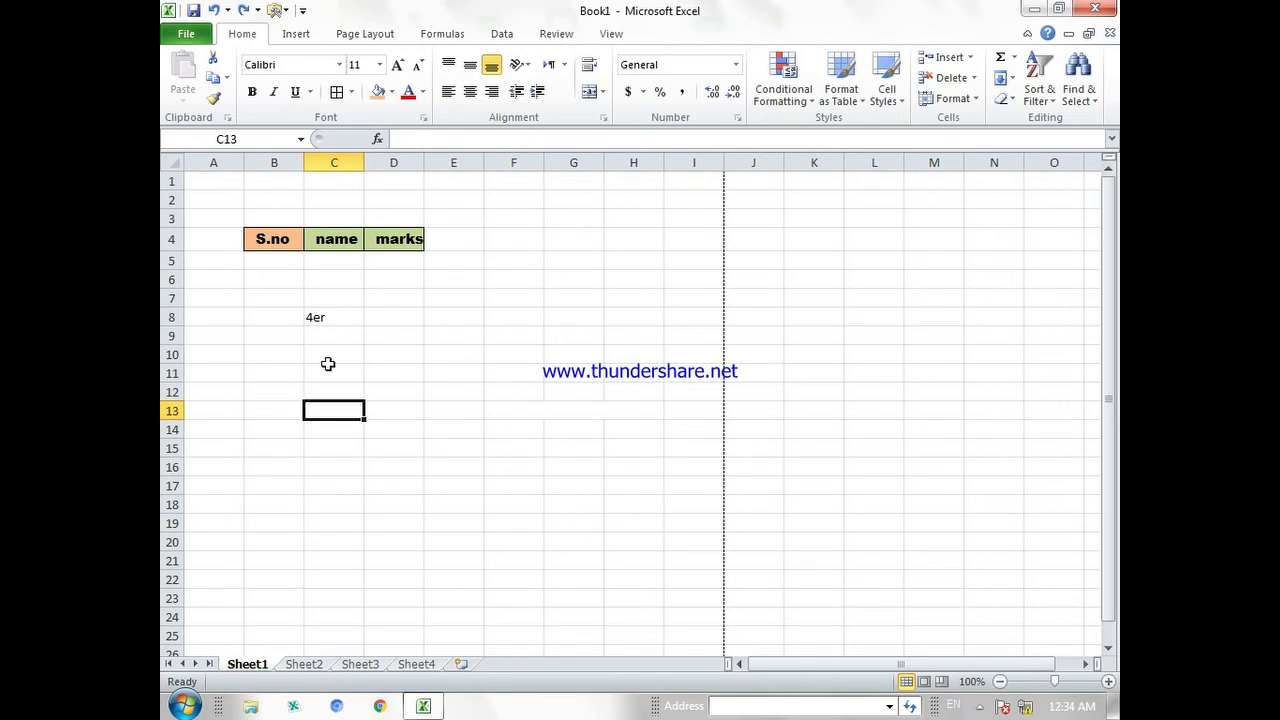
{"action": "key", "text": "ctrl+z"}
{"action": "left_click", "coordinate": [401, 298]}
Hide the "marks" column D.
{"action": "left_click", "coordinate": [394, 163]}
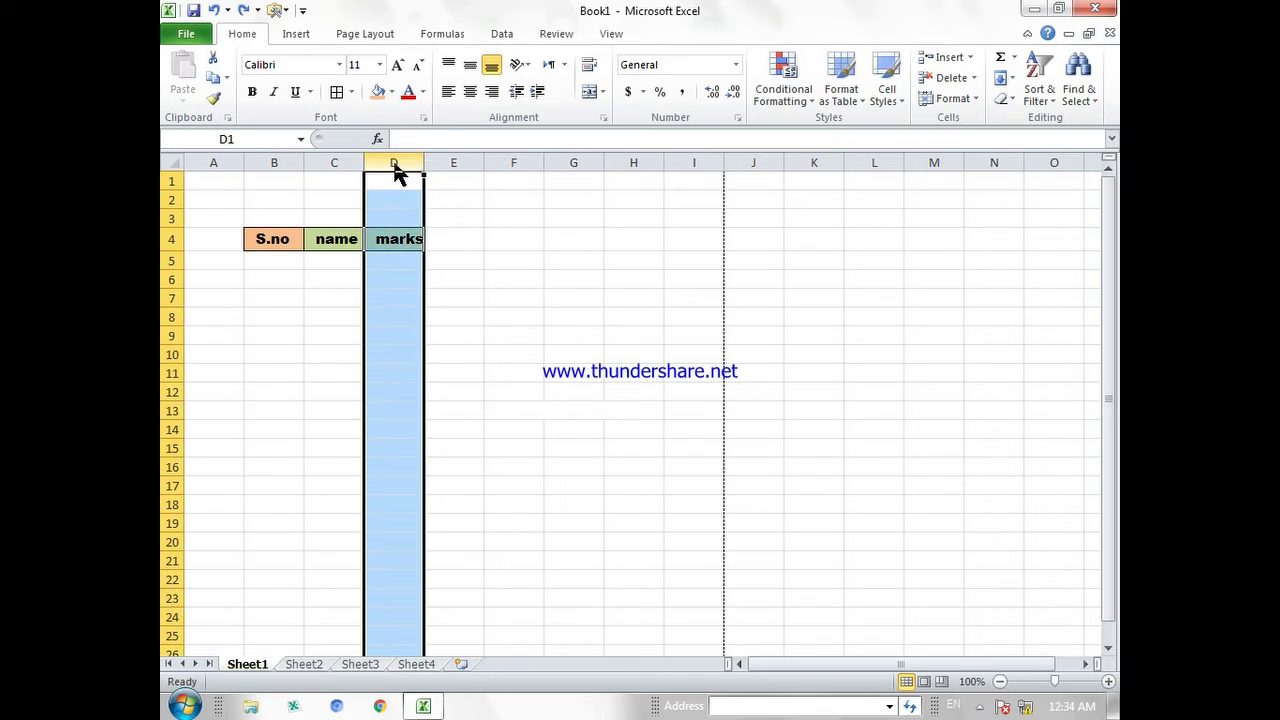
{"action": "right_click", "coordinate": [388, 168]}
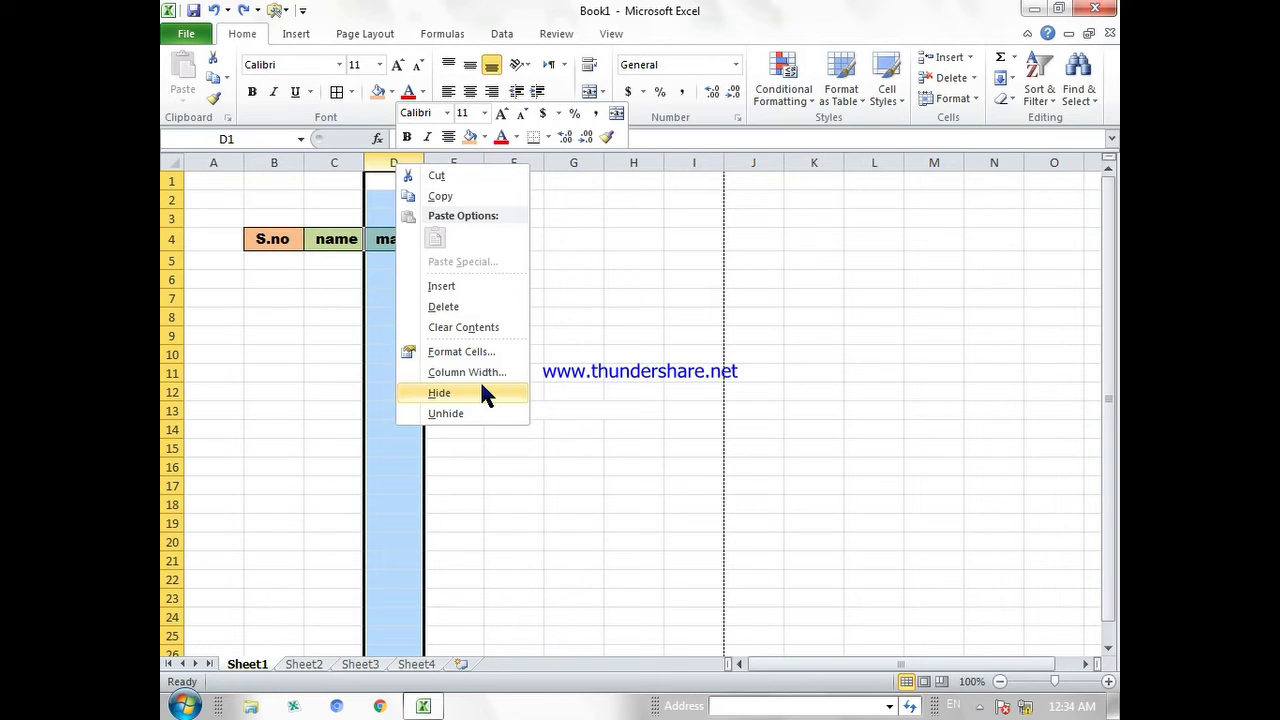
{"action": "left_click", "coordinate": [448, 392]}
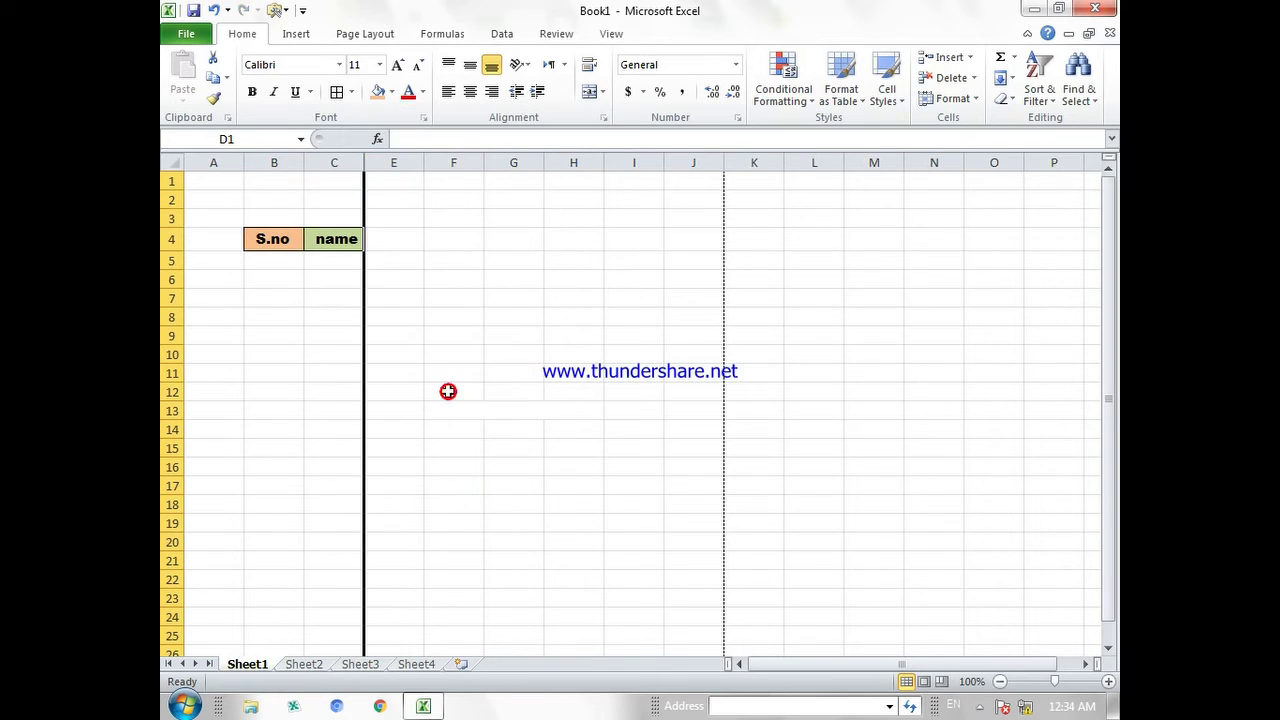
{"action": "left_click", "coordinate": [450, 260]}
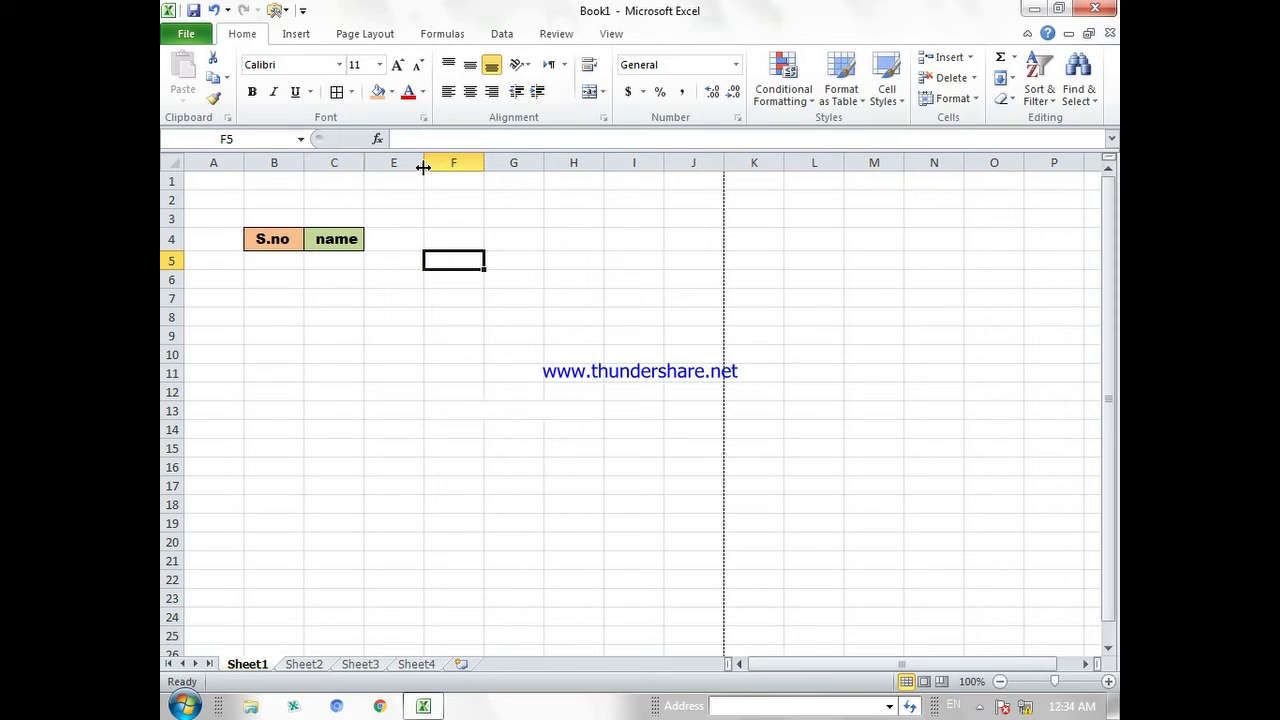
Try to unhide the hidden "marks" column D from its single neighbouring columns E and C.
{"action": "left_click", "coordinate": [373, 169]}
{"action": "right_click", "coordinate": [370, 172]}
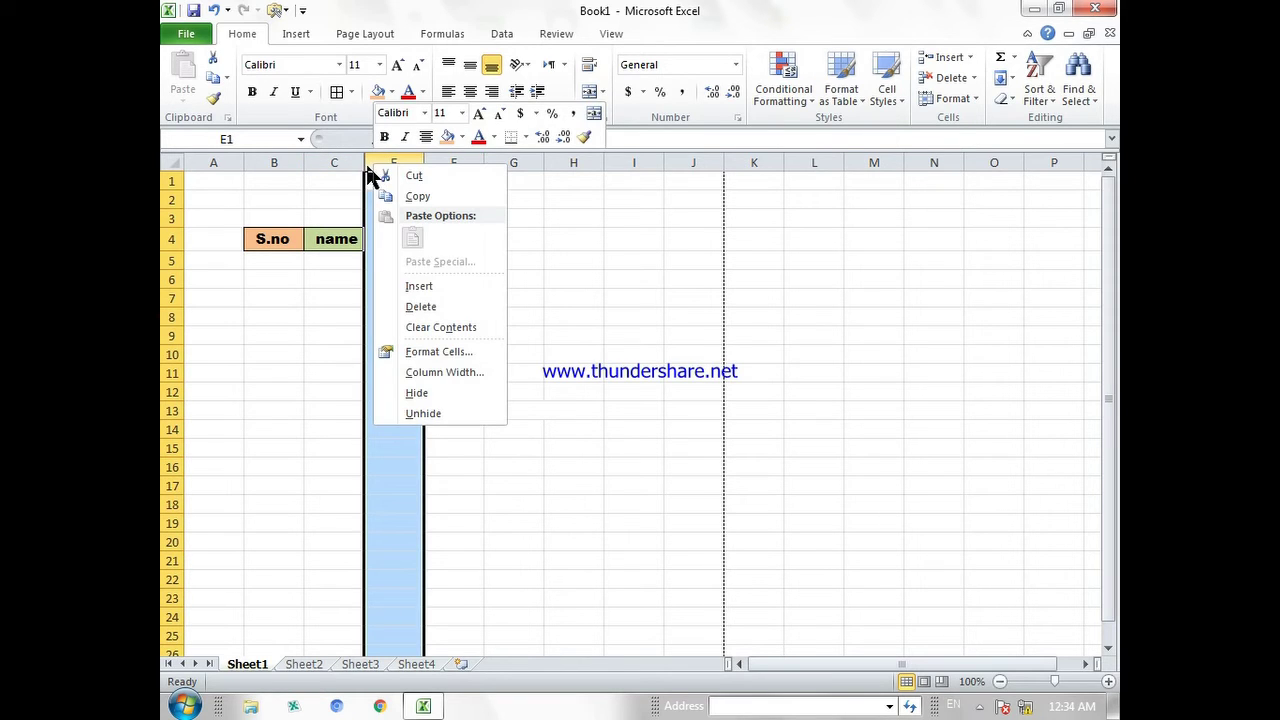
{"action": "left_click", "coordinate": [457, 410]}
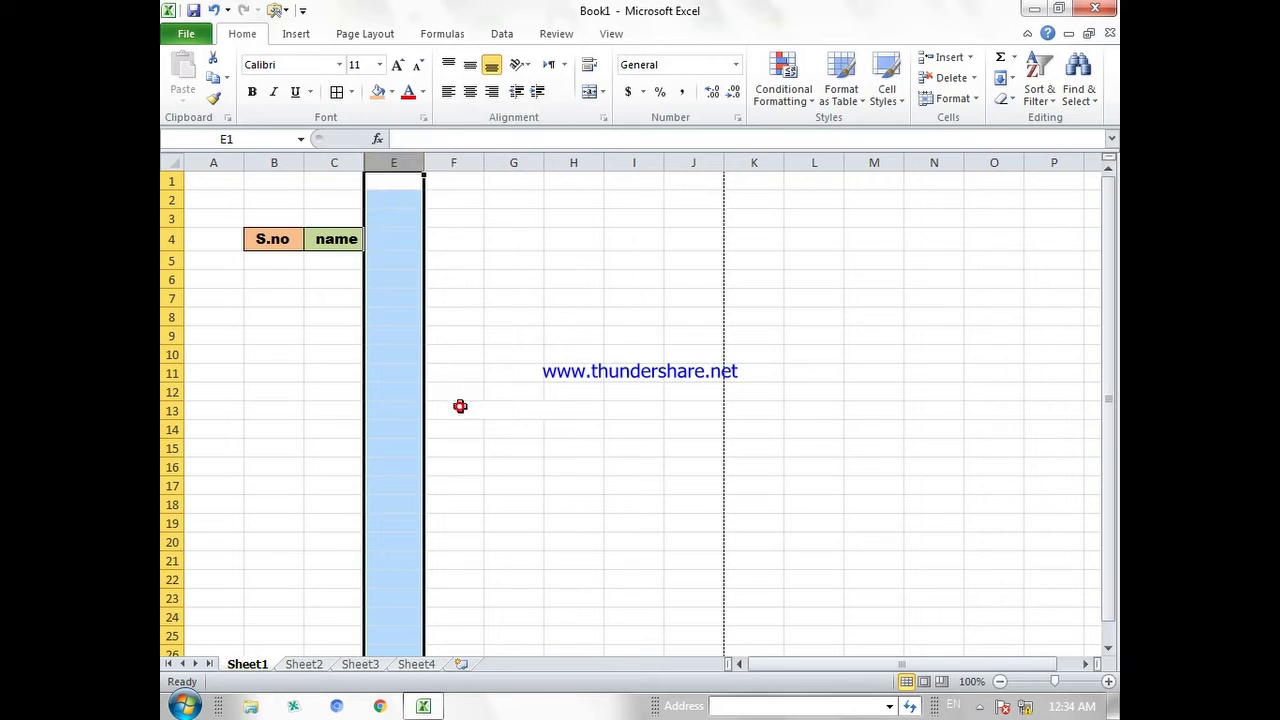
{"action": "left_click", "coordinate": [360, 162]}
{"action": "right_click", "coordinate": [360, 162]}
{"action": "left_click", "coordinate": [432, 410]}
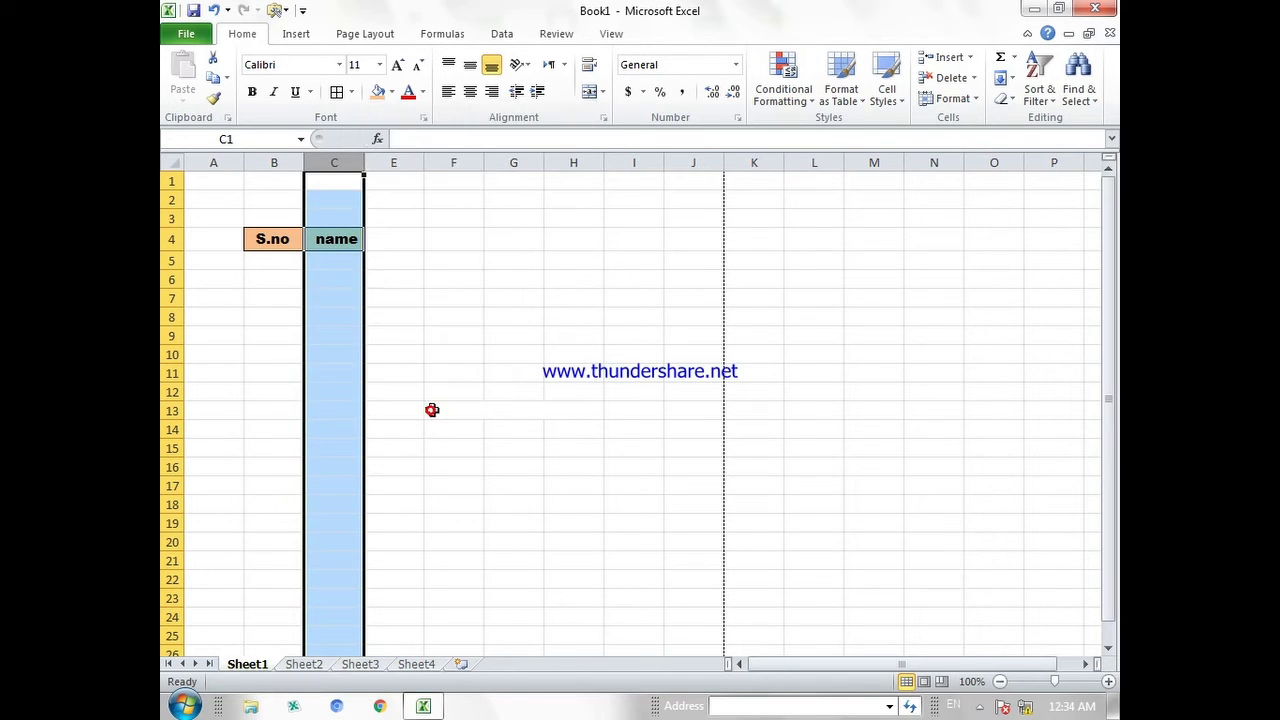
{"action": "left_click", "coordinate": [432, 410]}
{"action": "left_click", "coordinate": [466, 232]}
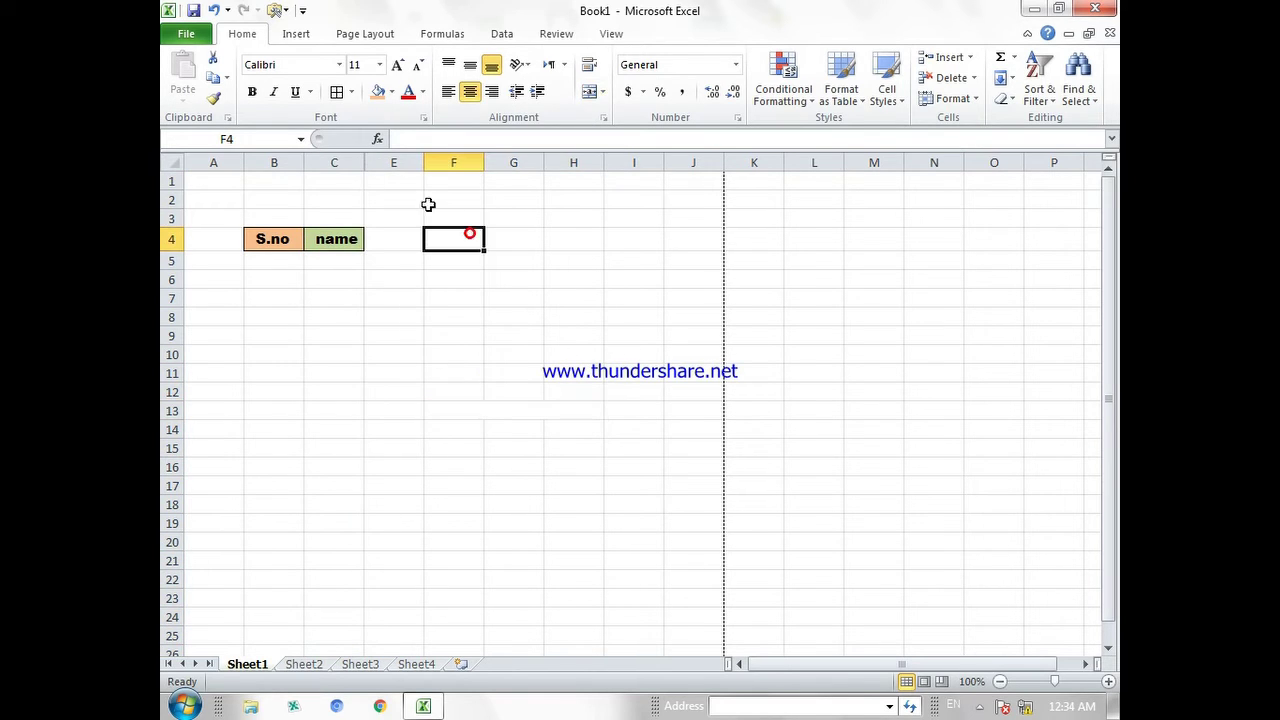
{"action": "right_click", "coordinate": [363, 165]}
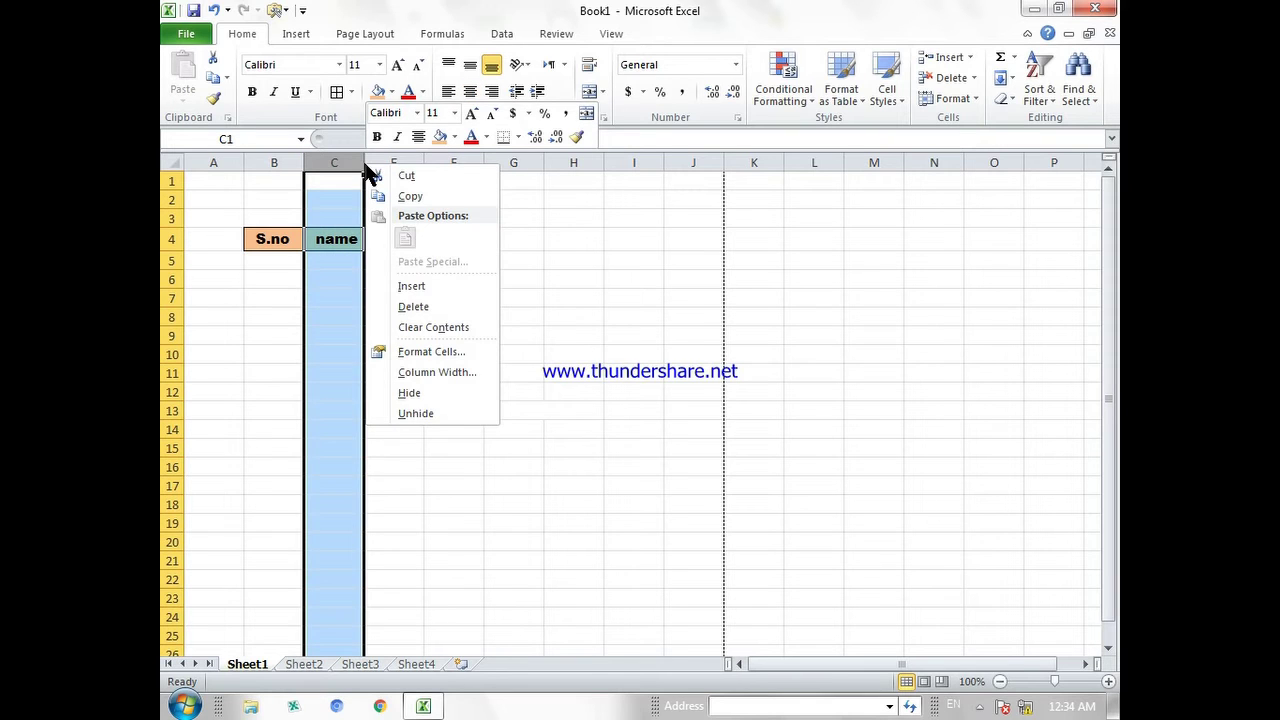
Undo the hiding of the "marks" column D.
{"action": "left_click", "coordinate": [600, 279]}
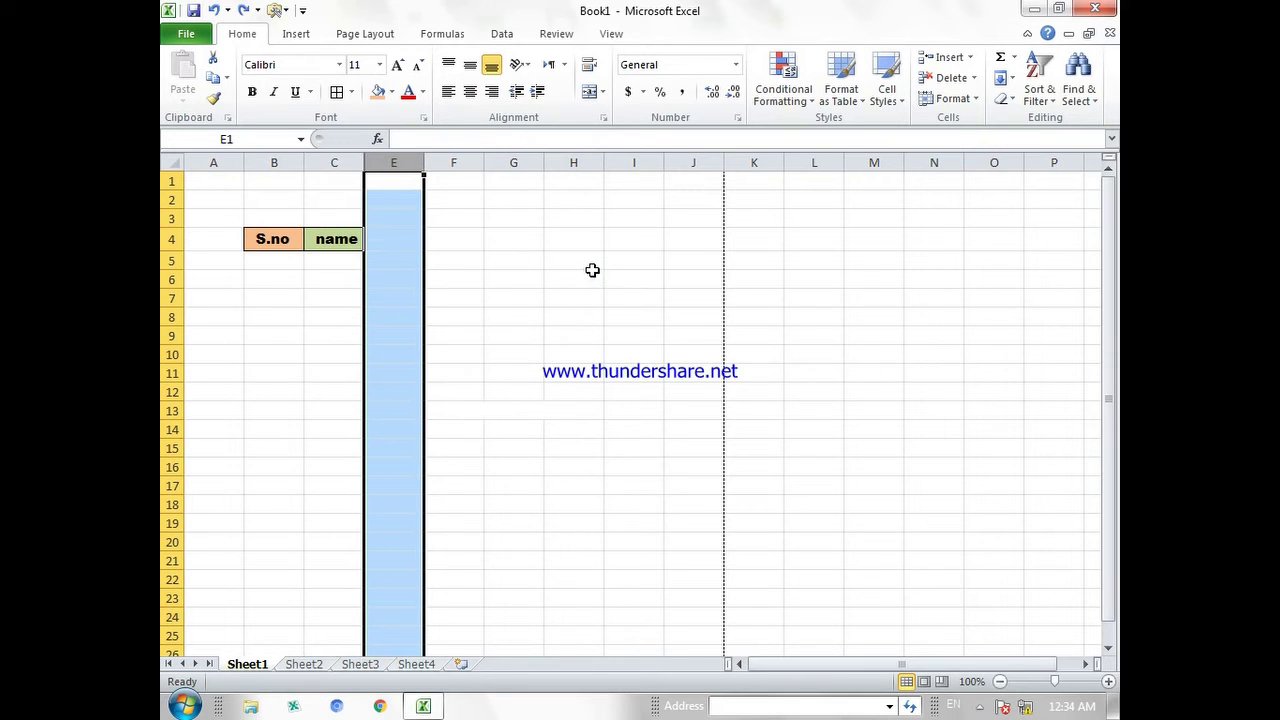
{"action": "left_click", "coordinate": [316, 279]}
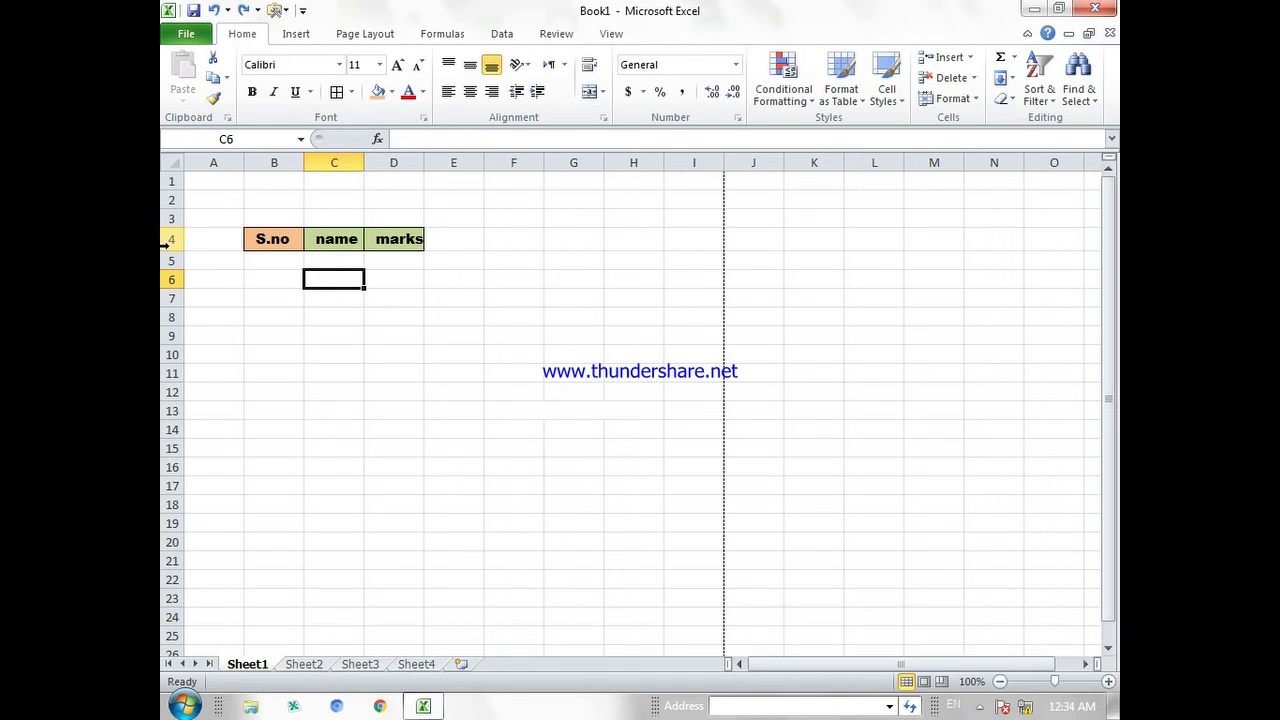
{"action": "left_click", "coordinate": [258, 278]}
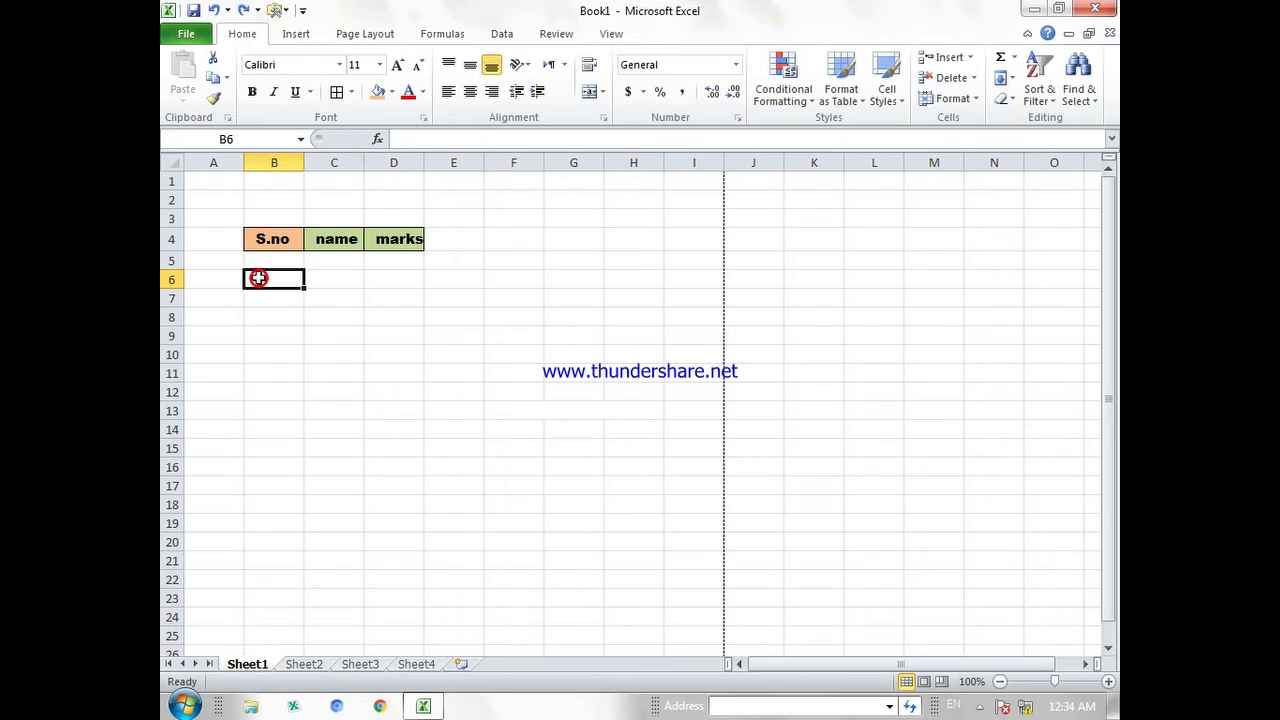
Hide row 5 directly below the header row.
{"action": "right_click", "coordinate": [171, 258]}
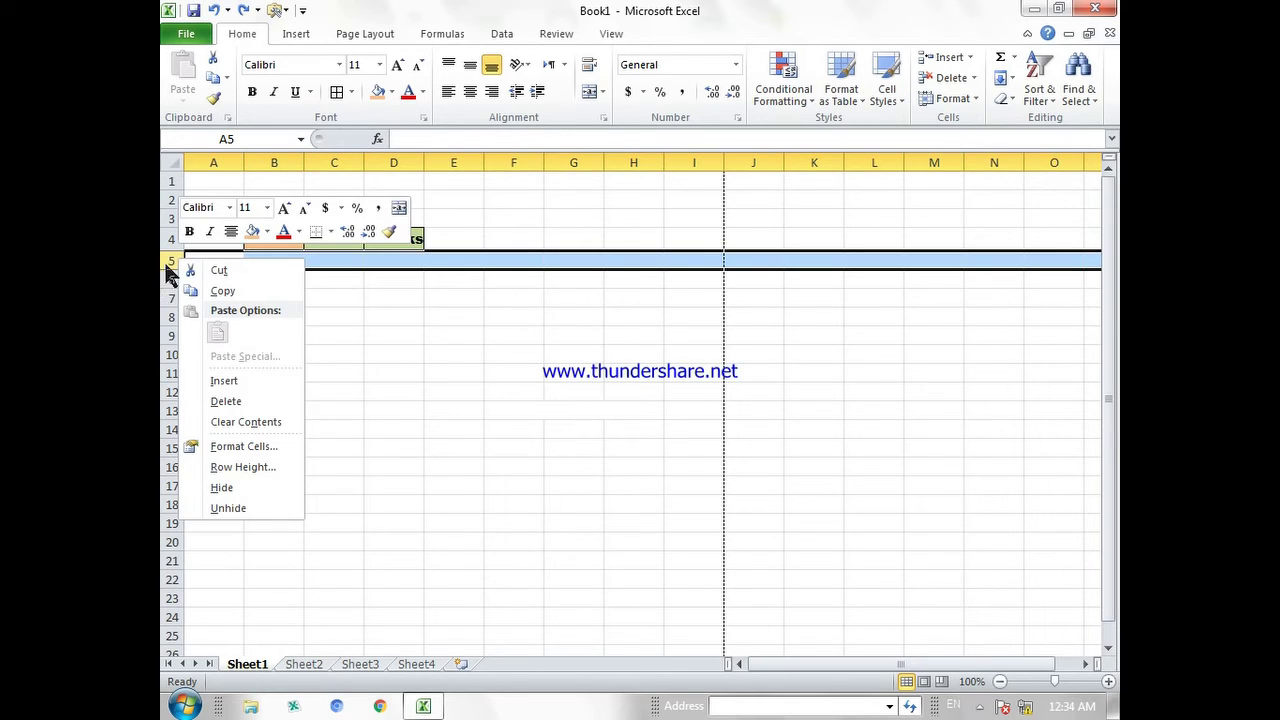
{"action": "left_click", "coordinate": [248, 491]}
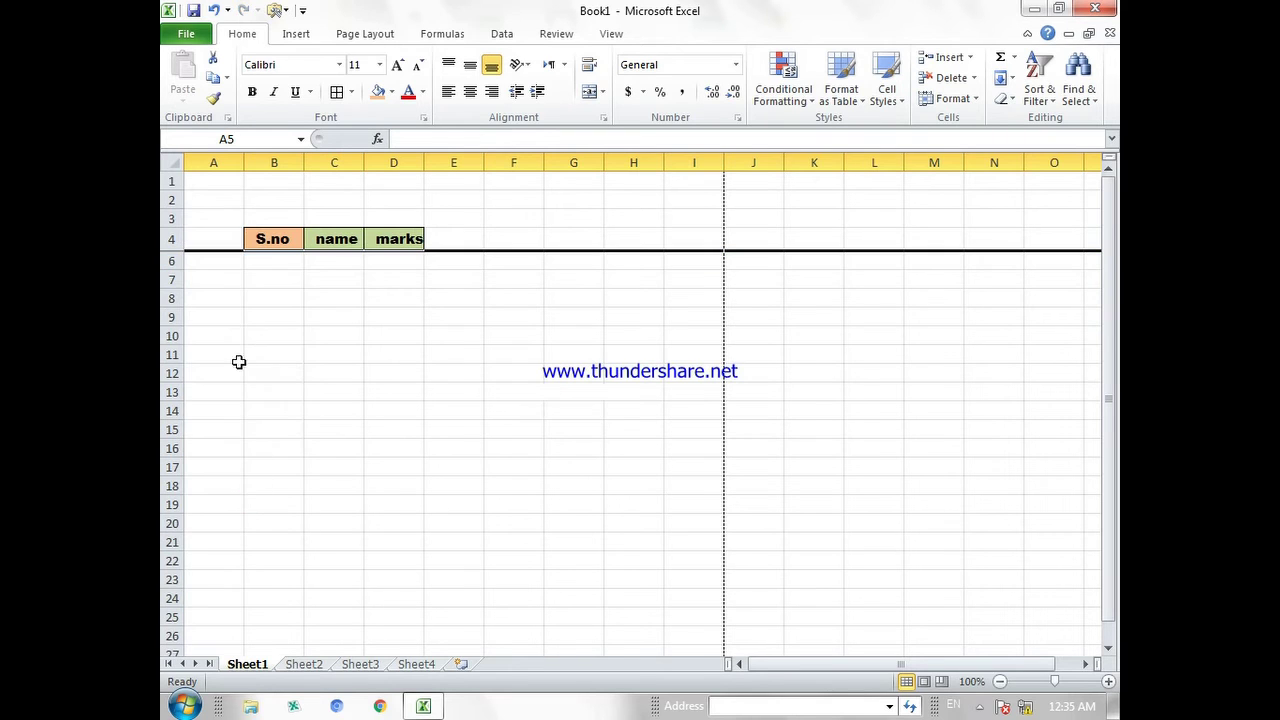
{"action": "left_click", "coordinate": [389, 482]}
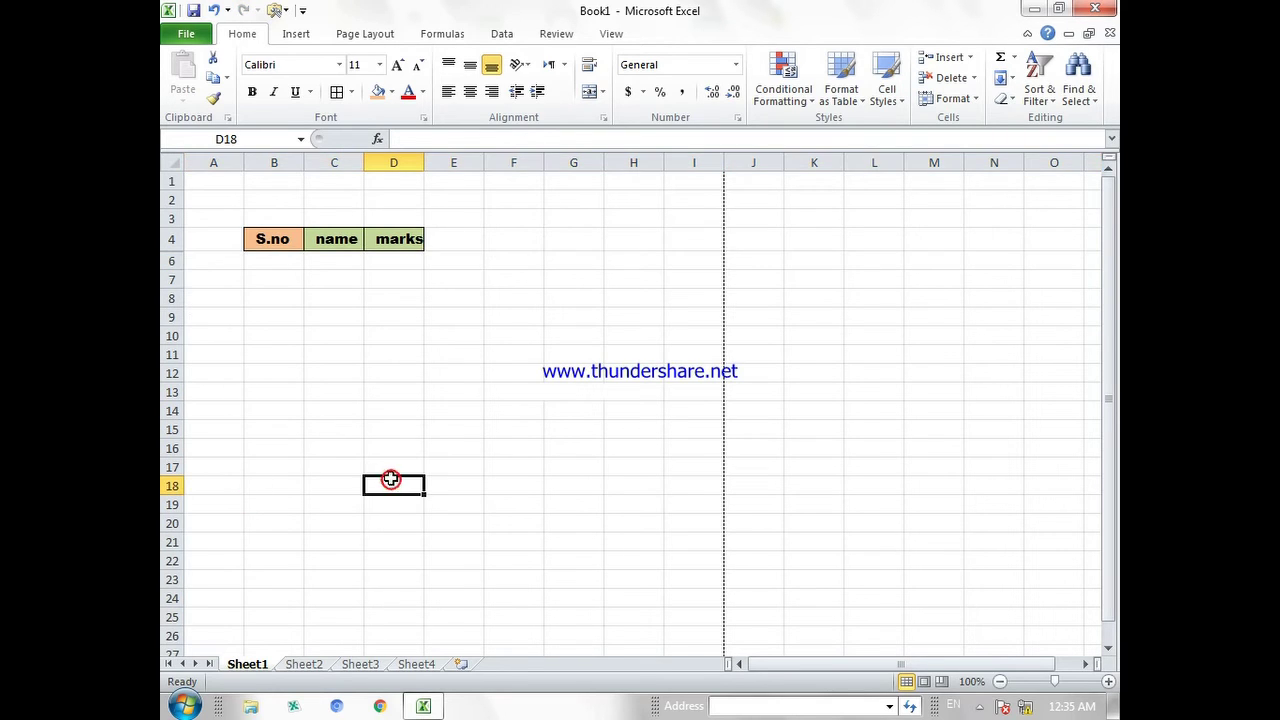
Try to unhide row 5 from header row 4, the row above it.
{"action": "right_click", "coordinate": [177, 253]}
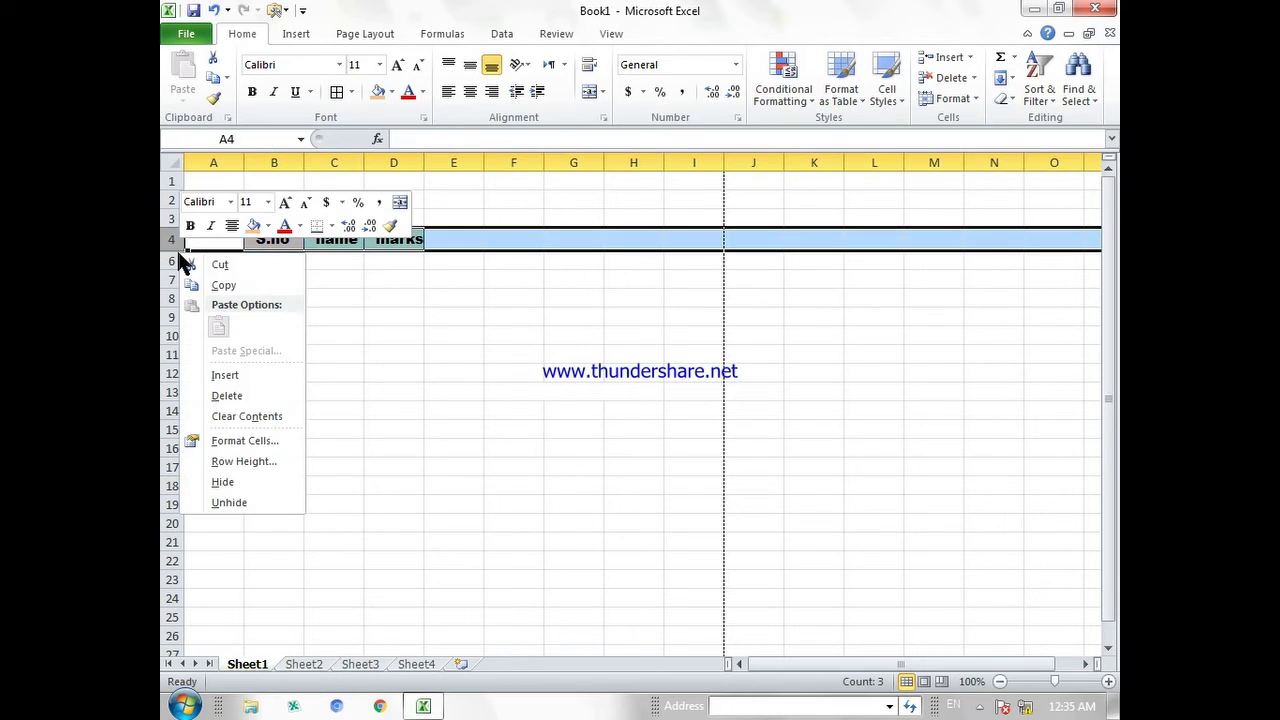
{"action": "left_click", "coordinate": [262, 491]}
{"action": "left_click", "coordinate": [264, 496]}
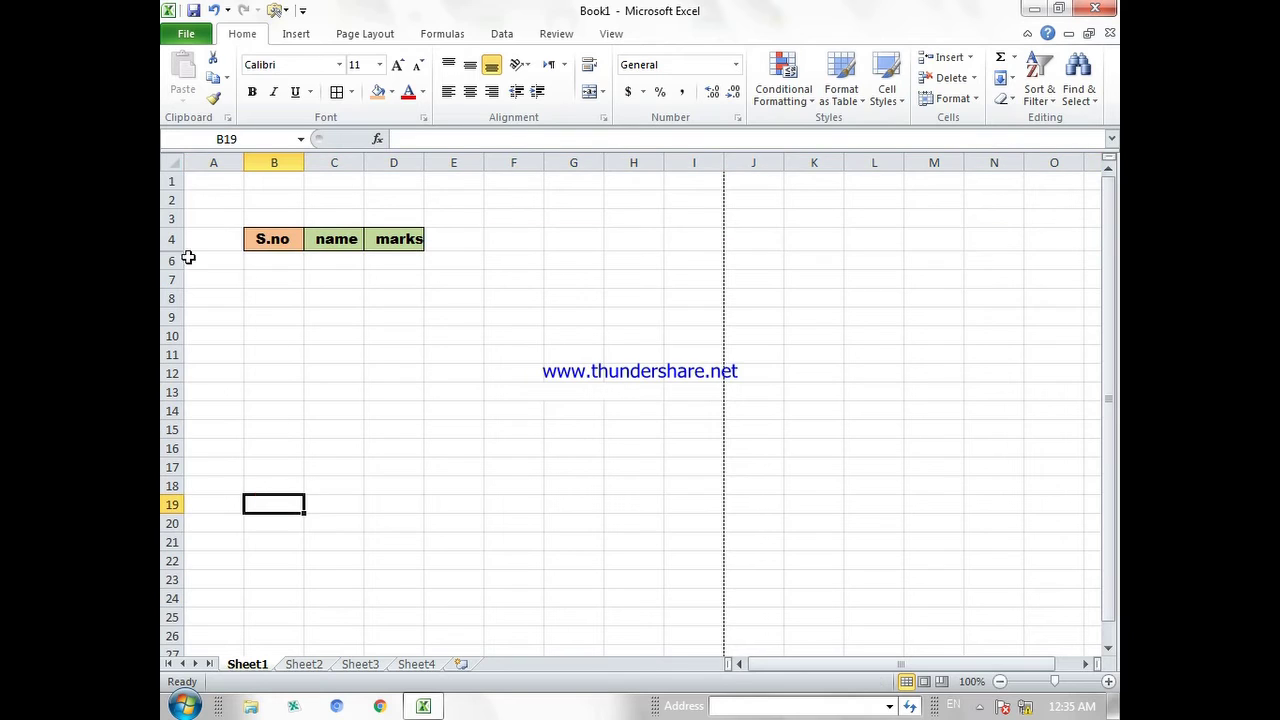
{"action": "right_click", "coordinate": [186, 252]}
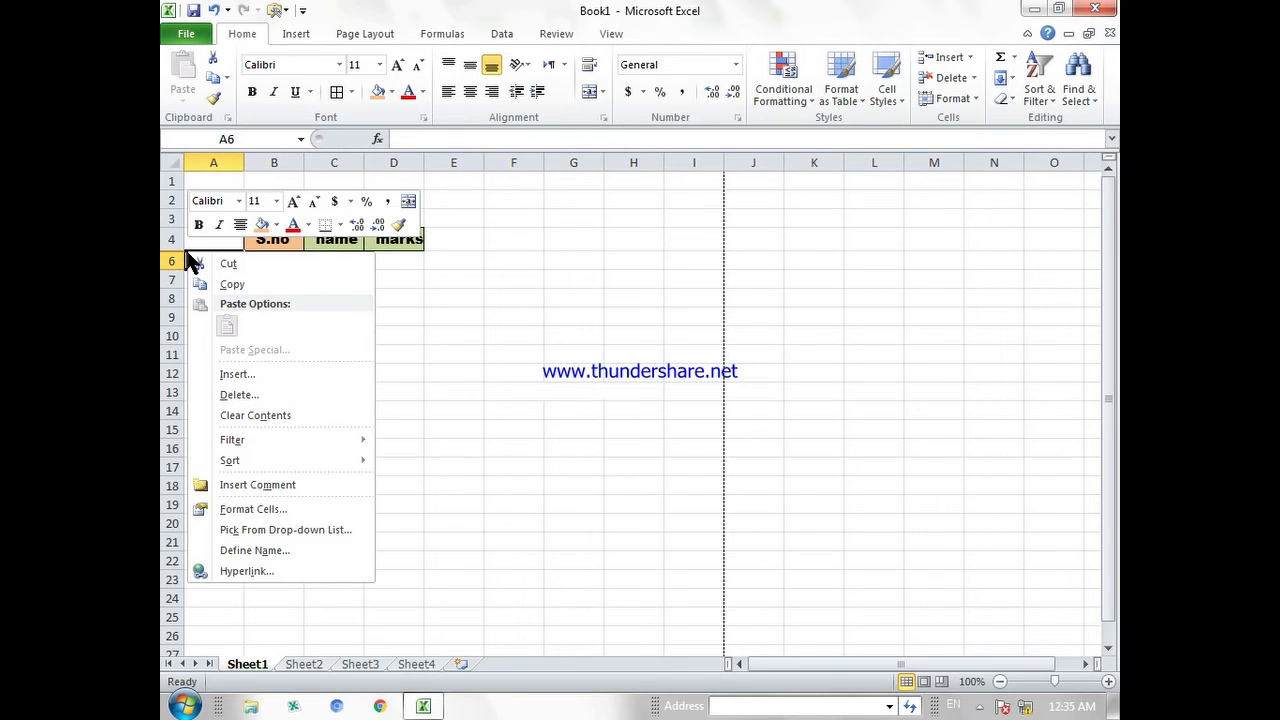
{"action": "left_click", "coordinate": [456, 396]}
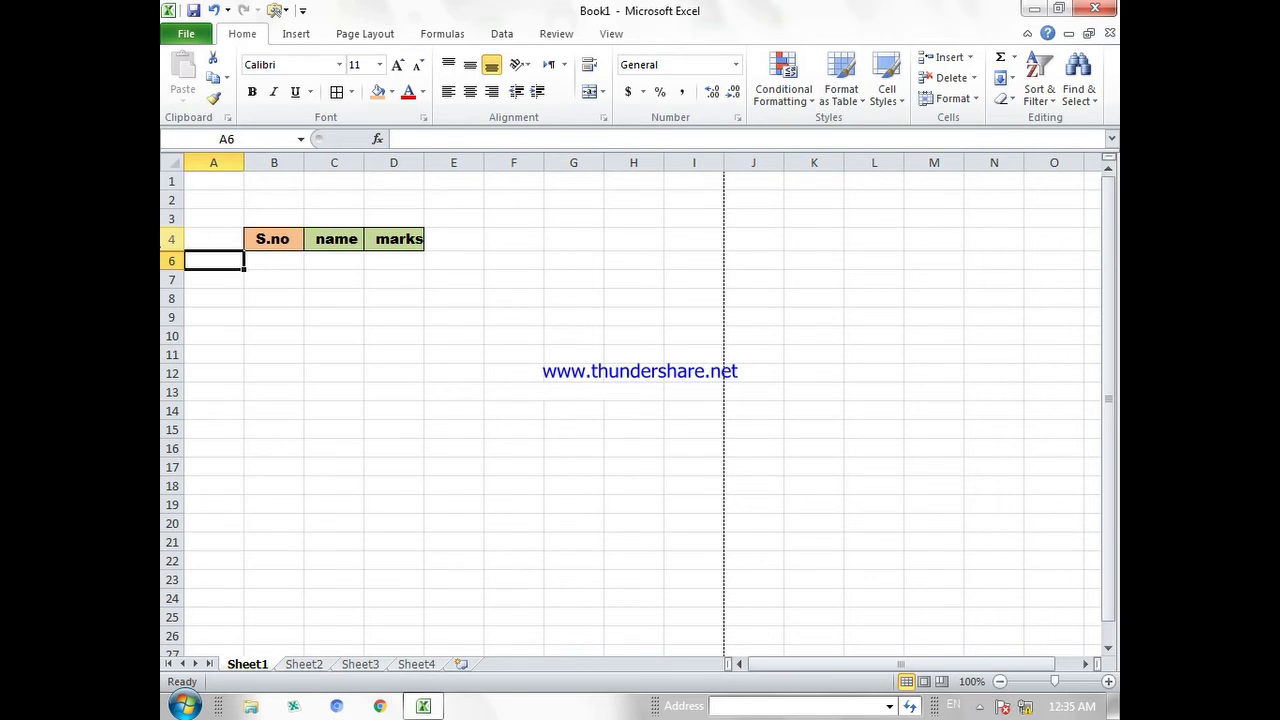
{"action": "right_click", "coordinate": [171, 250]}
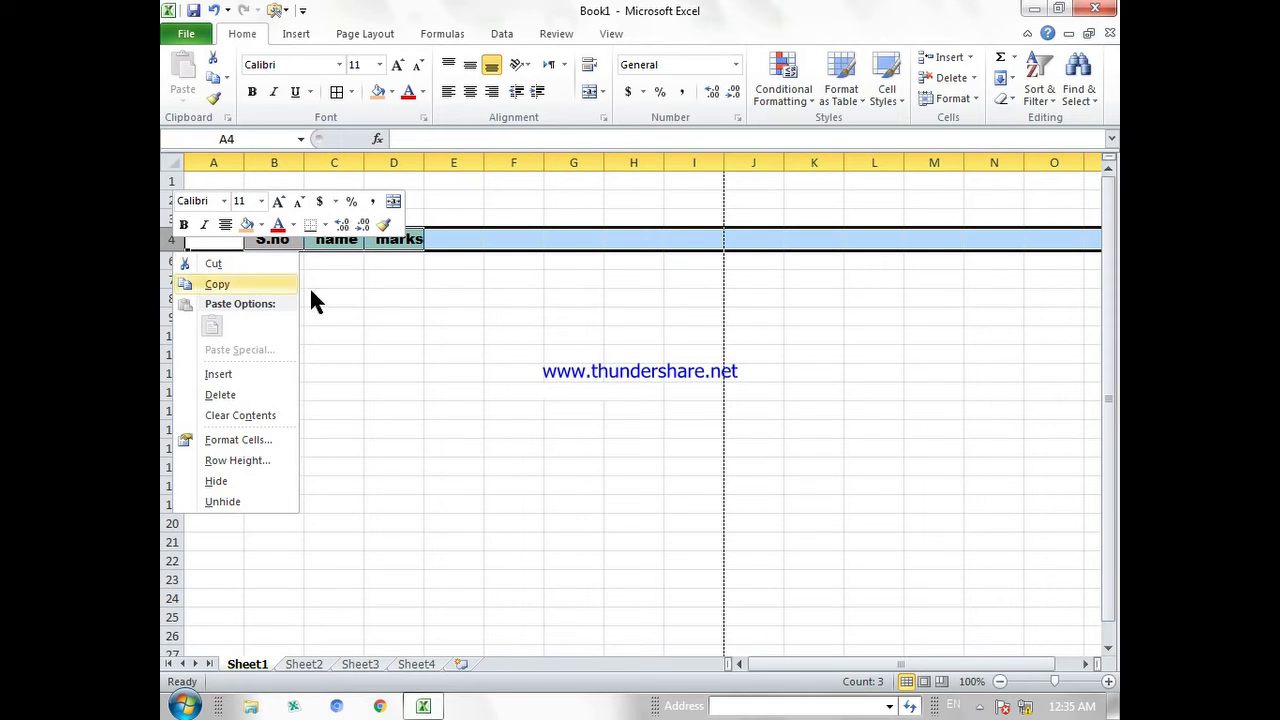
{"action": "left_click", "coordinate": [256, 501]}
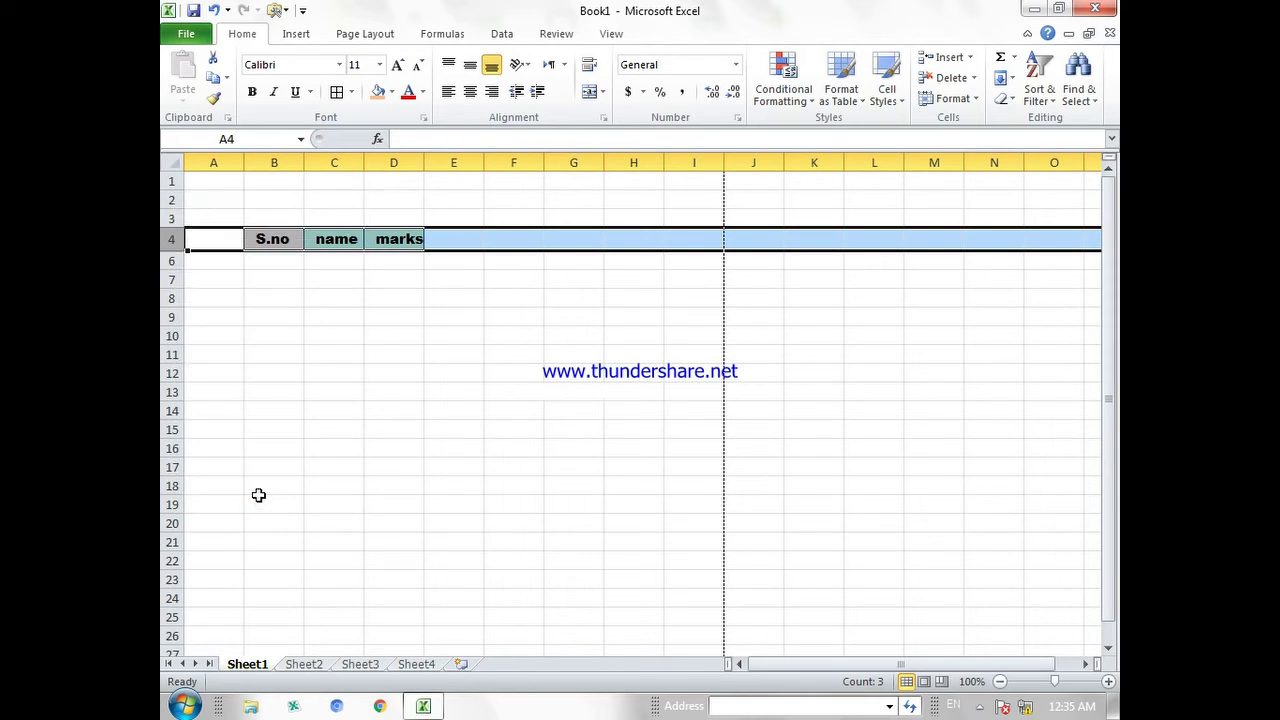
{"action": "right_click", "coordinate": [171, 250]}
{"action": "left_click", "coordinate": [249, 496]}
{"action": "left_click", "coordinate": [246, 371]}
Try to unhide row 5 from row 6, the row below it.
{"action": "left_click", "coordinate": [169, 260]}
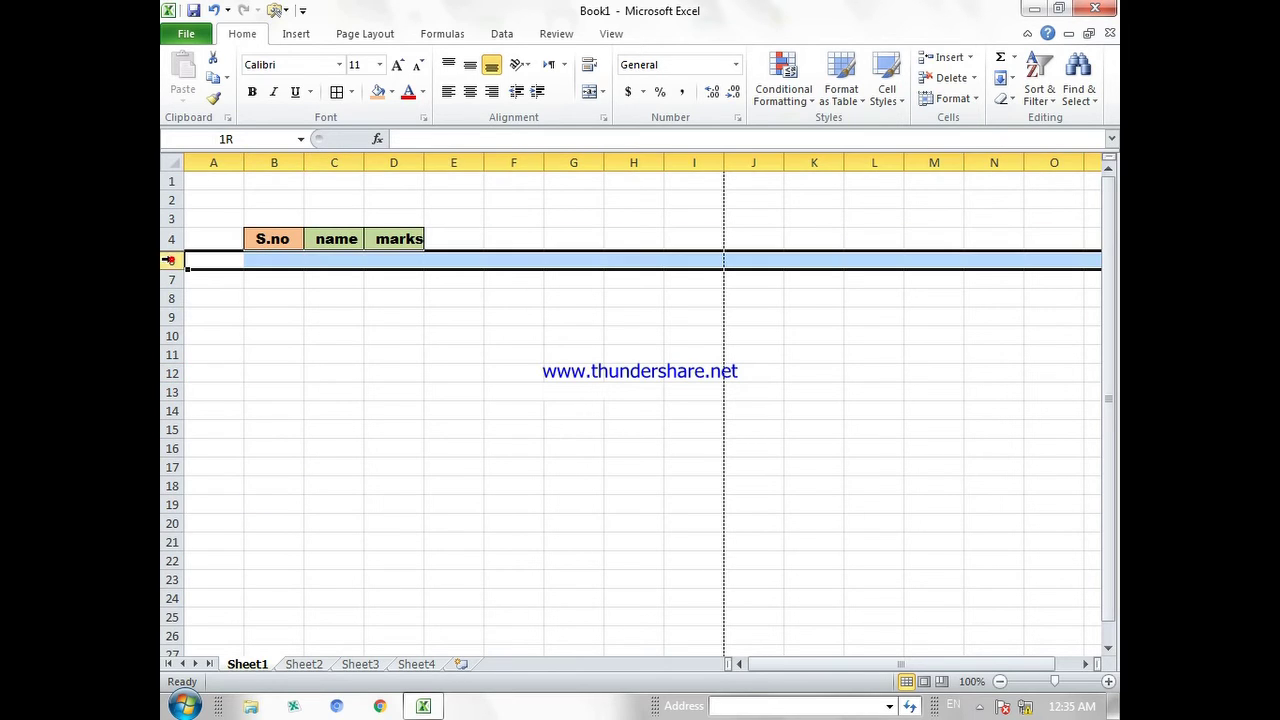
{"action": "right_click", "coordinate": [171, 259]}
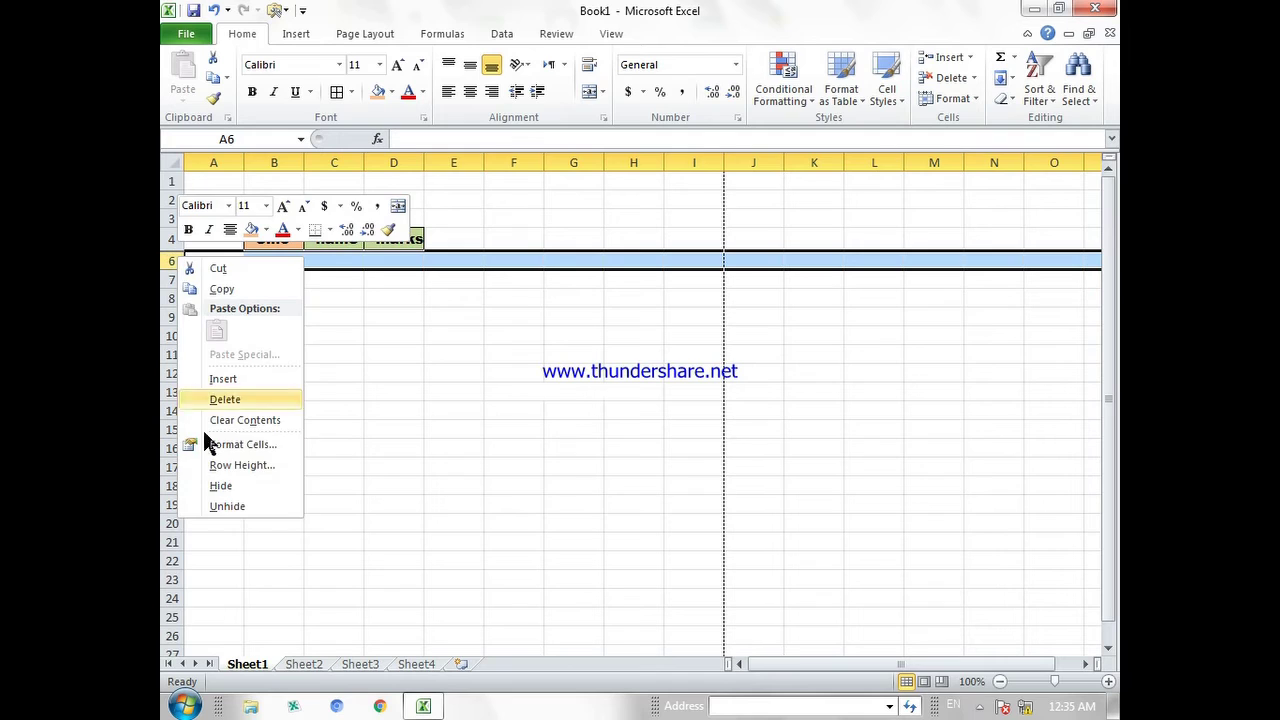
{"action": "left_click", "coordinate": [238, 508]}
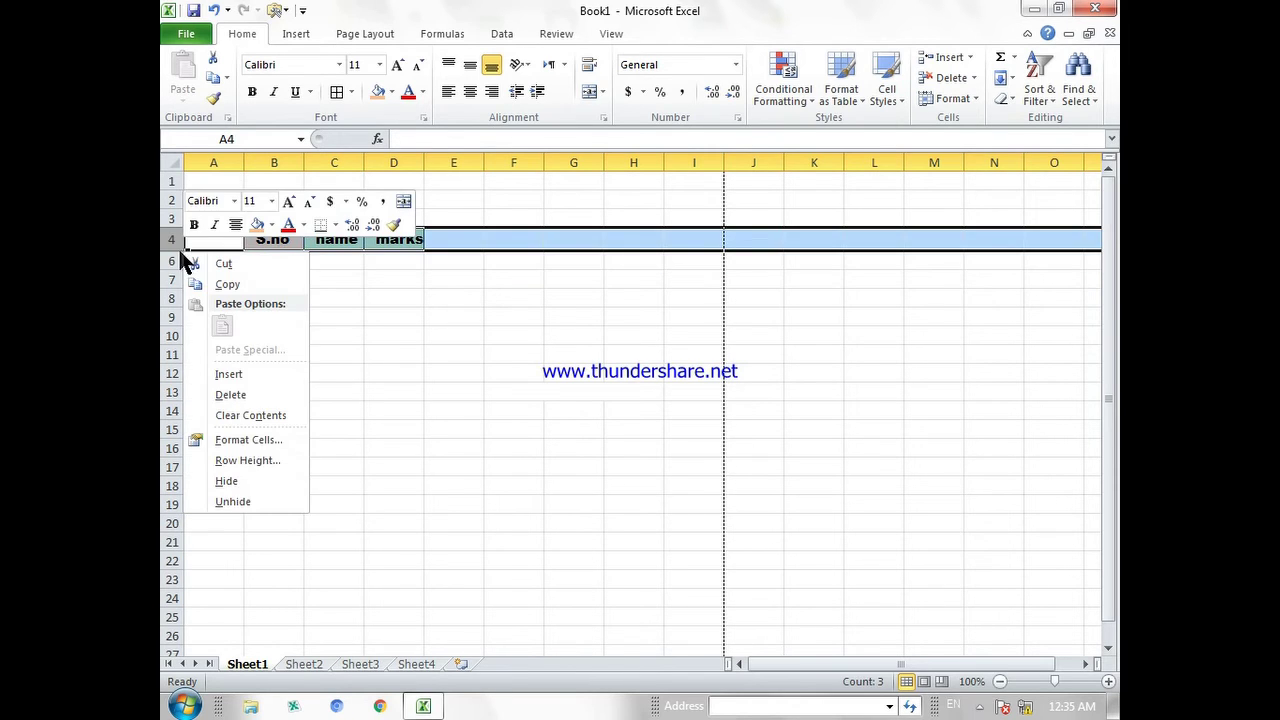
Retry the Unhide command on header row 4 to bring back row 5.
{"action": "left_click", "coordinate": [240, 501]}
{"action": "left_click", "coordinate": [243, 500]}
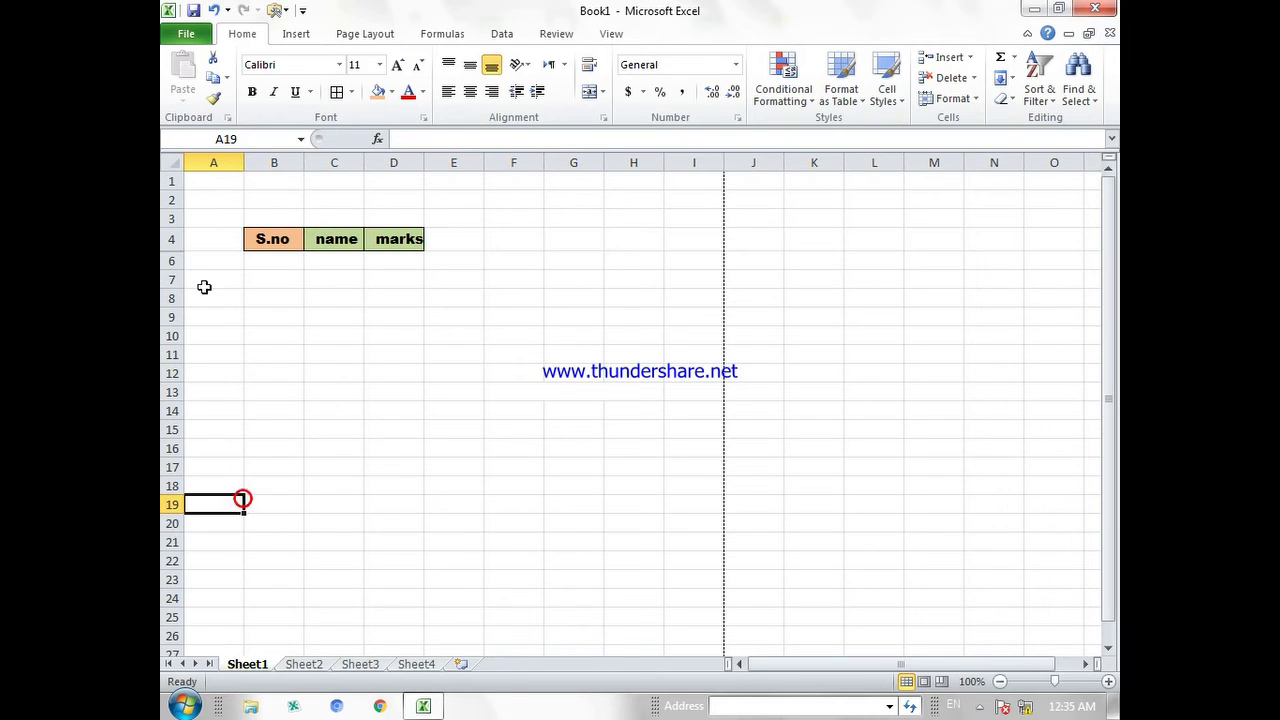
{"action": "right_click", "coordinate": [170, 246]}
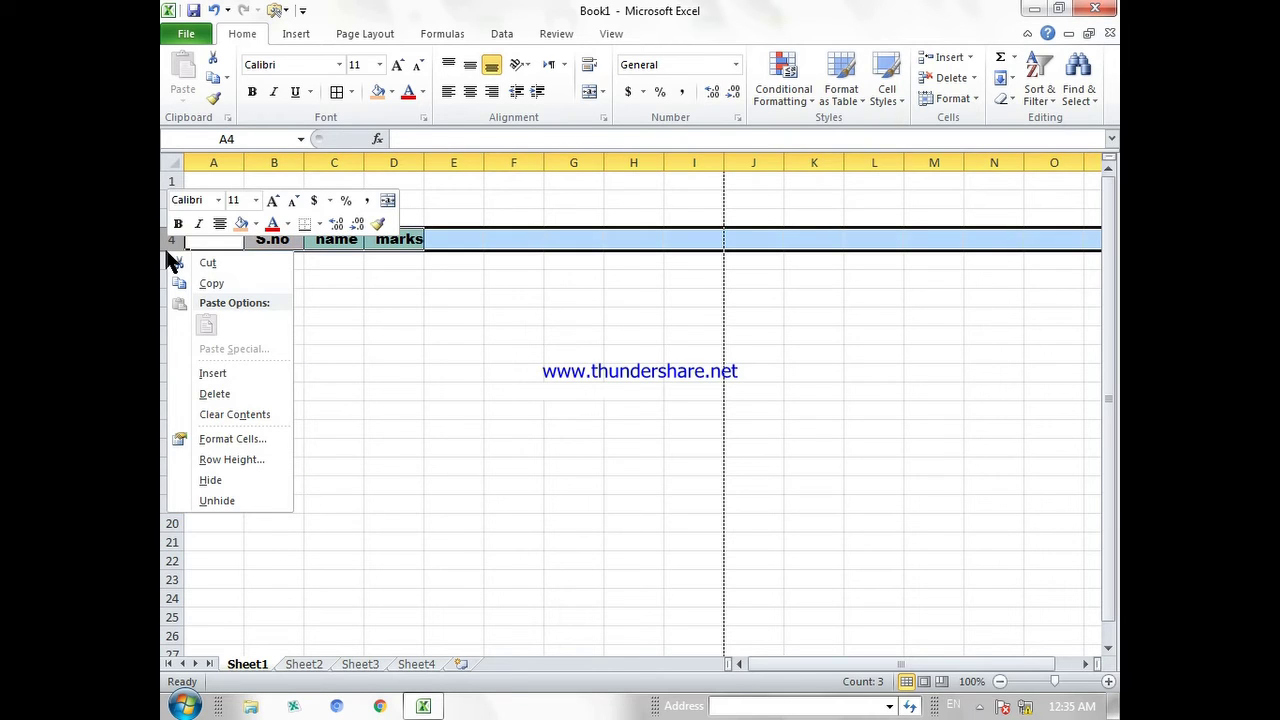
{"action": "left_click", "coordinate": [249, 501]}
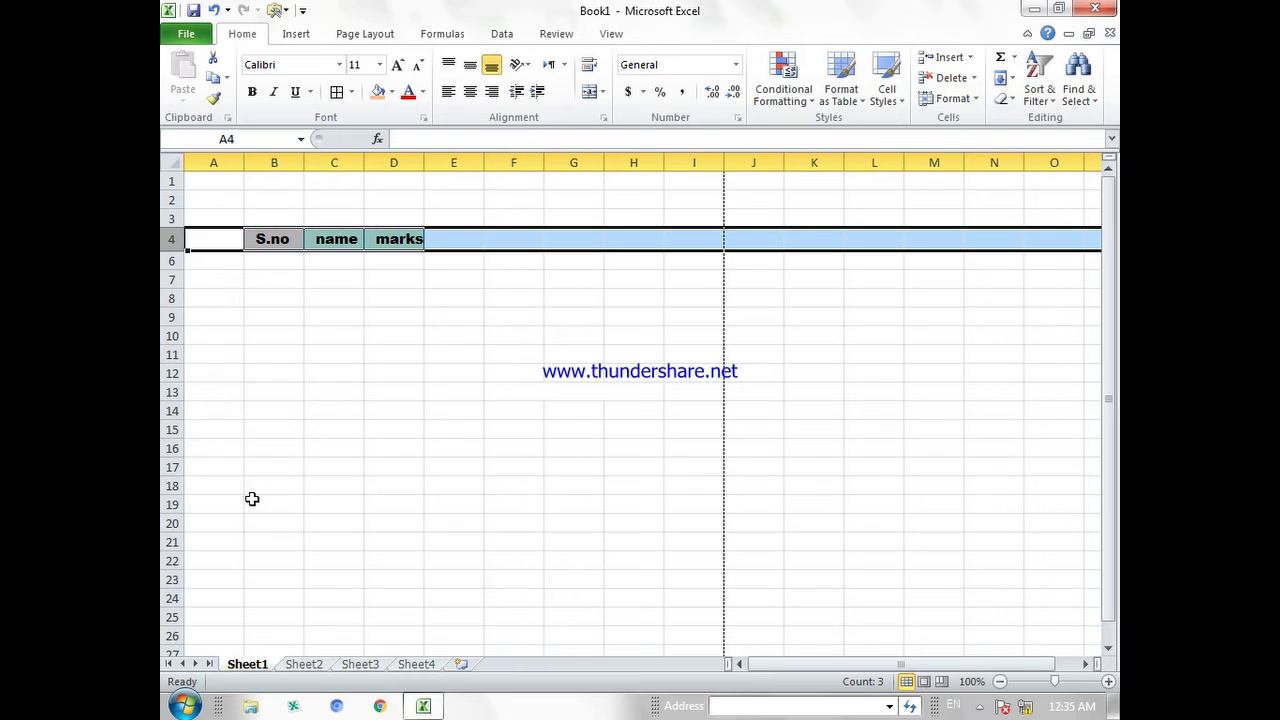
{"action": "left_click", "coordinate": [251, 502]}
{"action": "right_click", "coordinate": [165, 249]}
{"action": "left_click", "coordinate": [214, 502]}
{"action": "mouse_move", "coordinate": [176, 251]}
{"action": "left_mouse_down"}
{"action": "mouse_move", "coordinate": [175, 263]}
{"action": "mouse_move", "coordinate": [177, 250]}
{"action": "left_mouse_up"}
{"action": "right_click", "coordinate": [180, 253]}
{"action": "left_click", "coordinate": [370, 333]}
{"action": "left_click", "coordinate": [274, 315]}
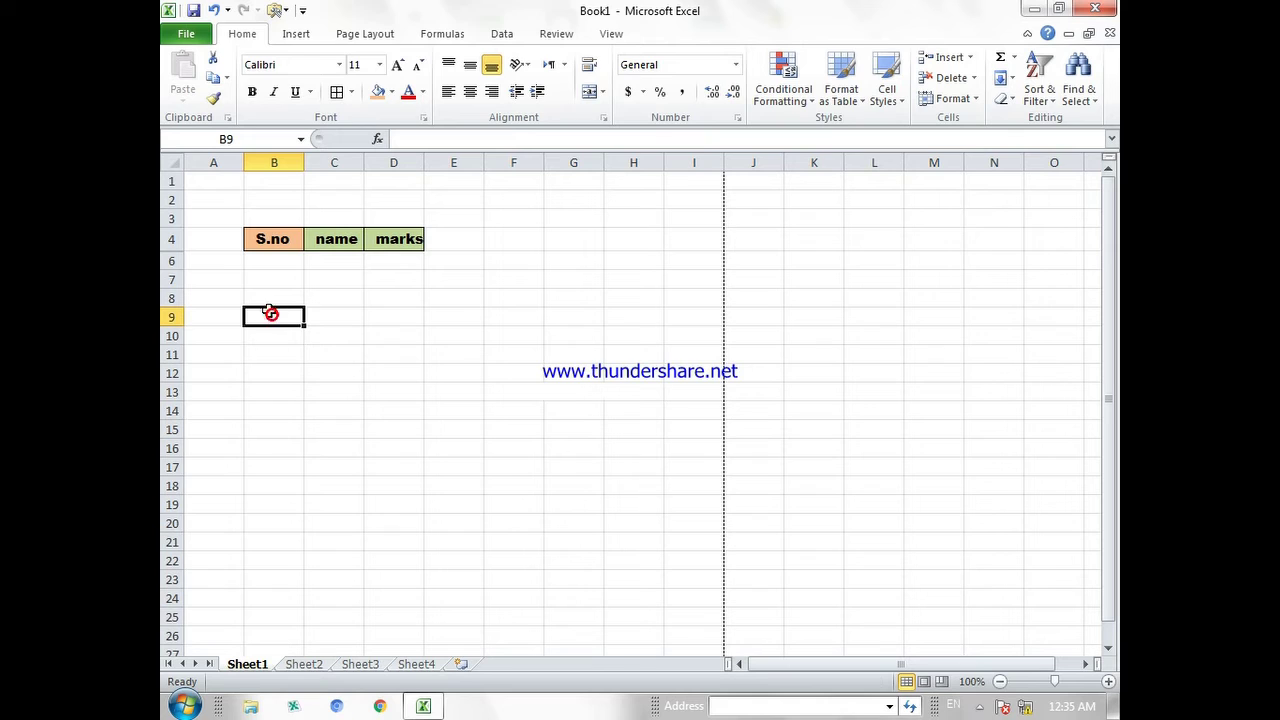
{"action": "right_click", "coordinate": [180, 252]}
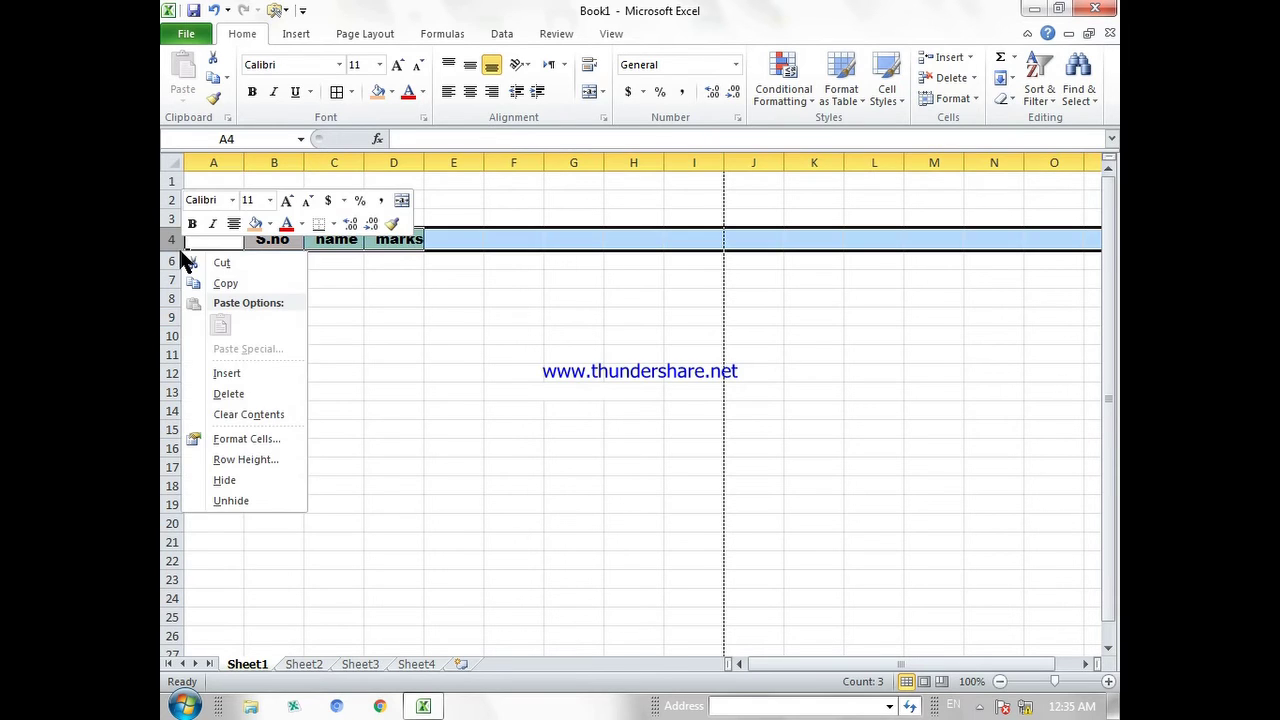
{"action": "left_click", "coordinate": [231, 500]}
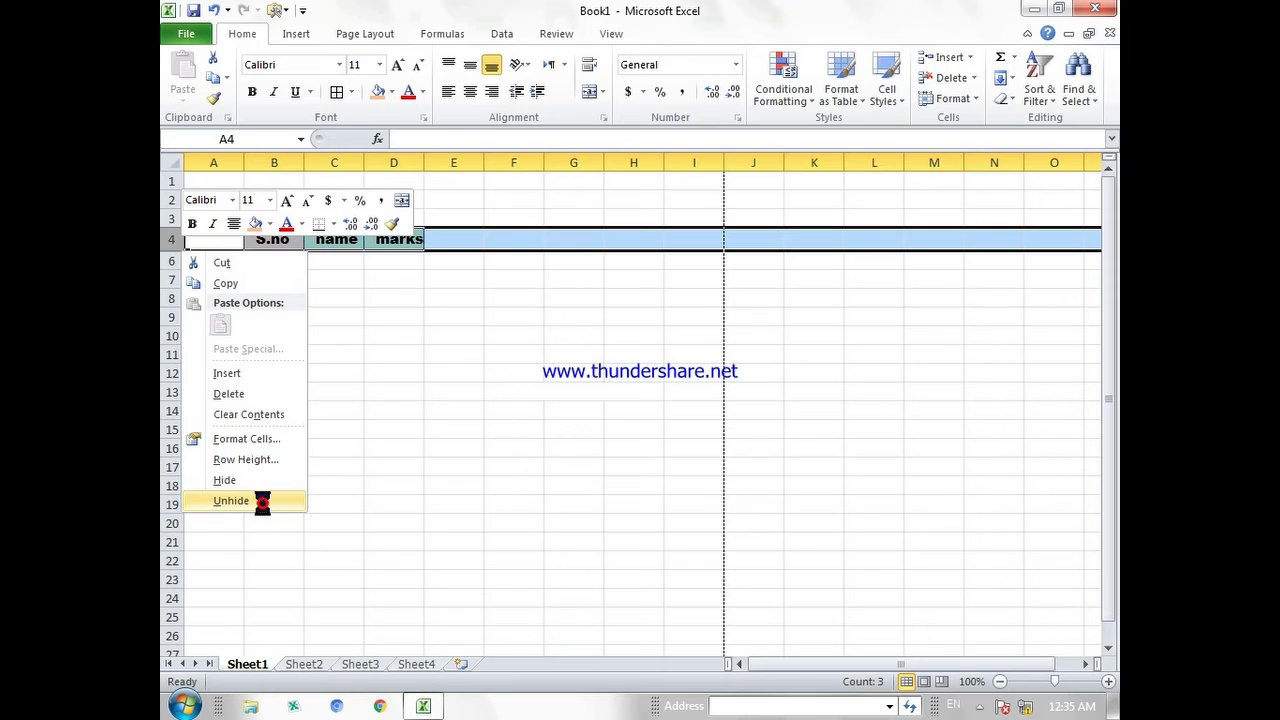
{"action": "left_click", "coordinate": [262, 503]}
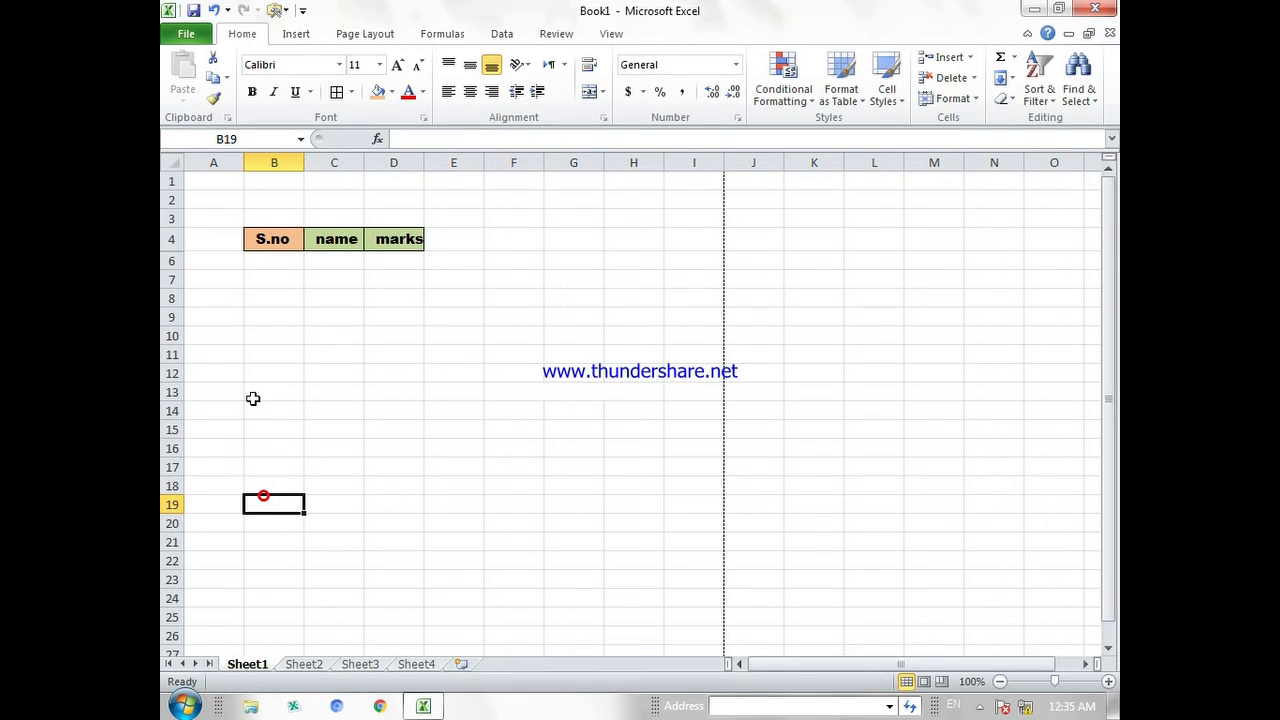
Retry the Unhide command on row 6 to bring back row 5.
{"action": "right_click", "coordinate": [171, 260]}
{"action": "left_click", "coordinate": [228, 507]}
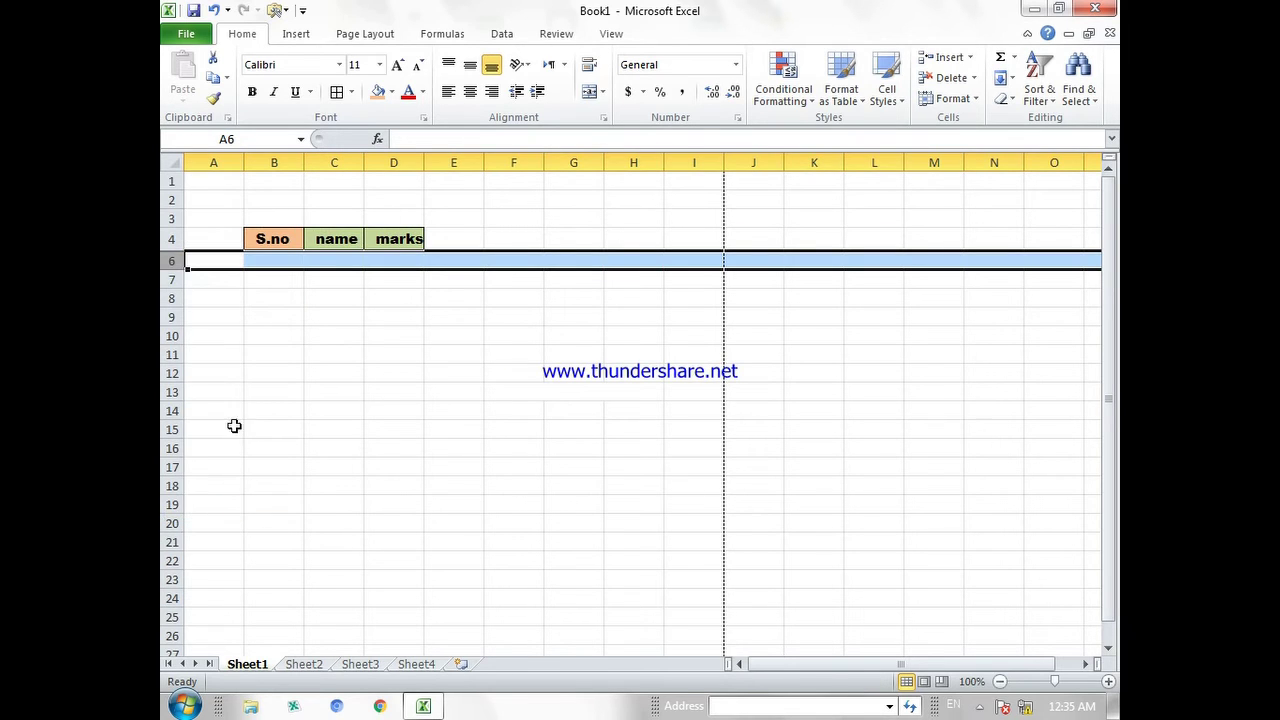
{"action": "left_click", "coordinate": [236, 411]}
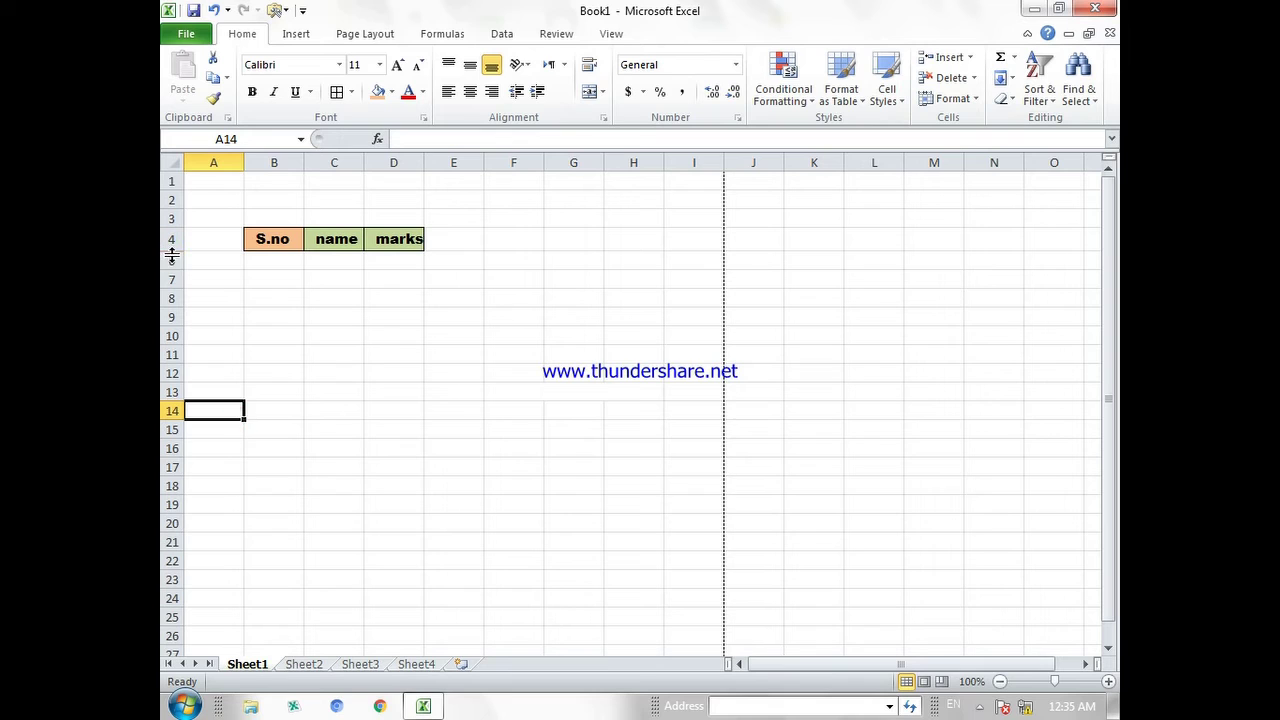
Select the hidden row 5 between rows 4 and 6 and apply Hide to it.
{"action": "right_click", "coordinate": [179, 258]}
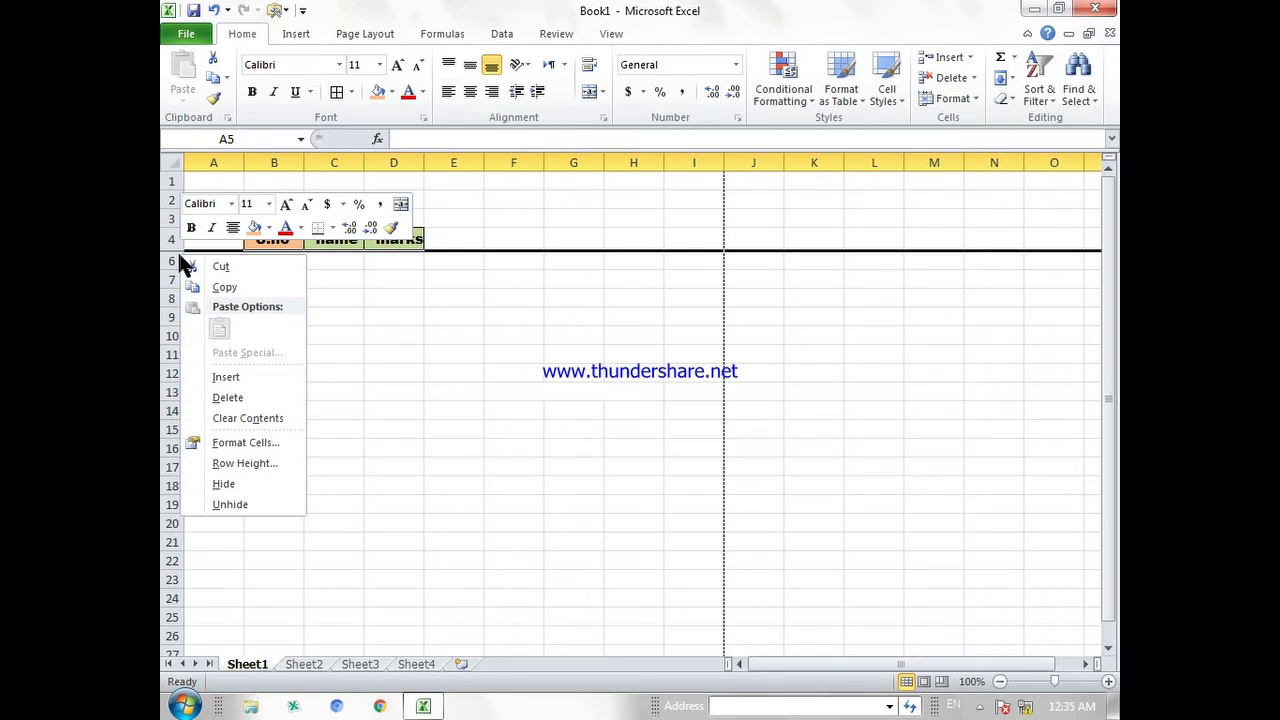
{"action": "left_click", "coordinate": [223, 486]}
{"action": "left_click", "coordinate": [205, 372]}
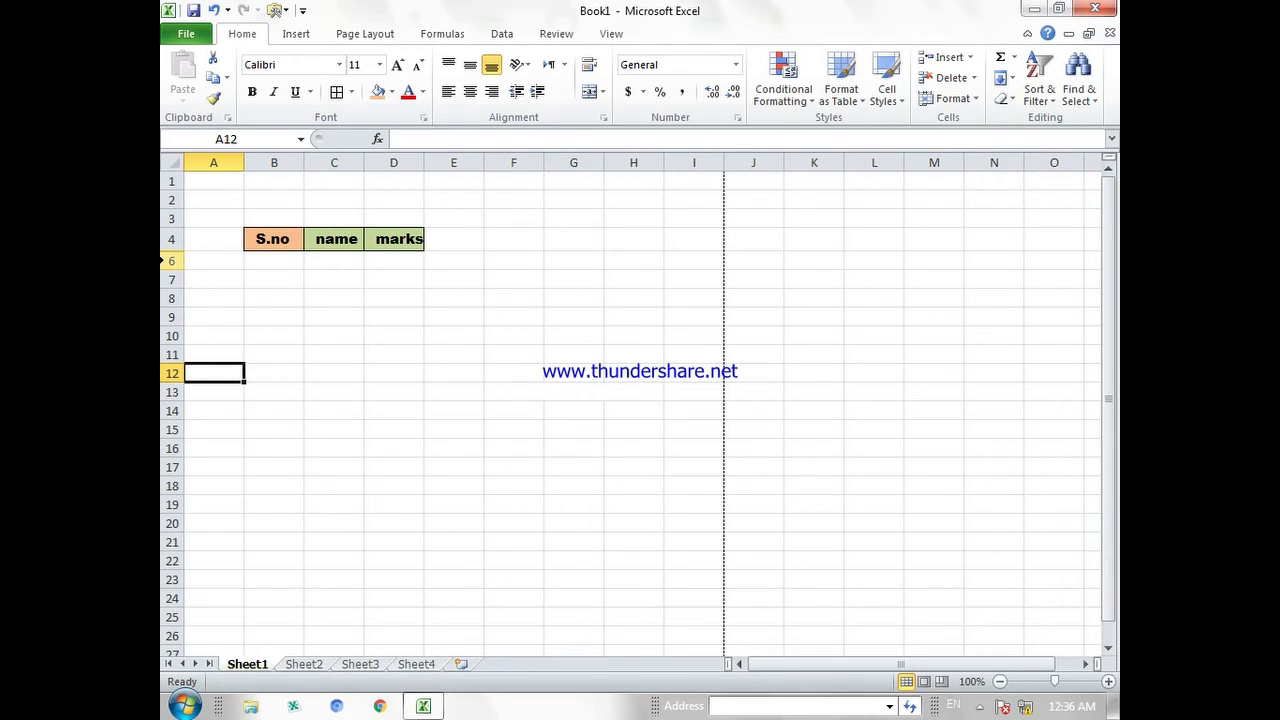
{"action": "right_click", "coordinate": [183, 250]}
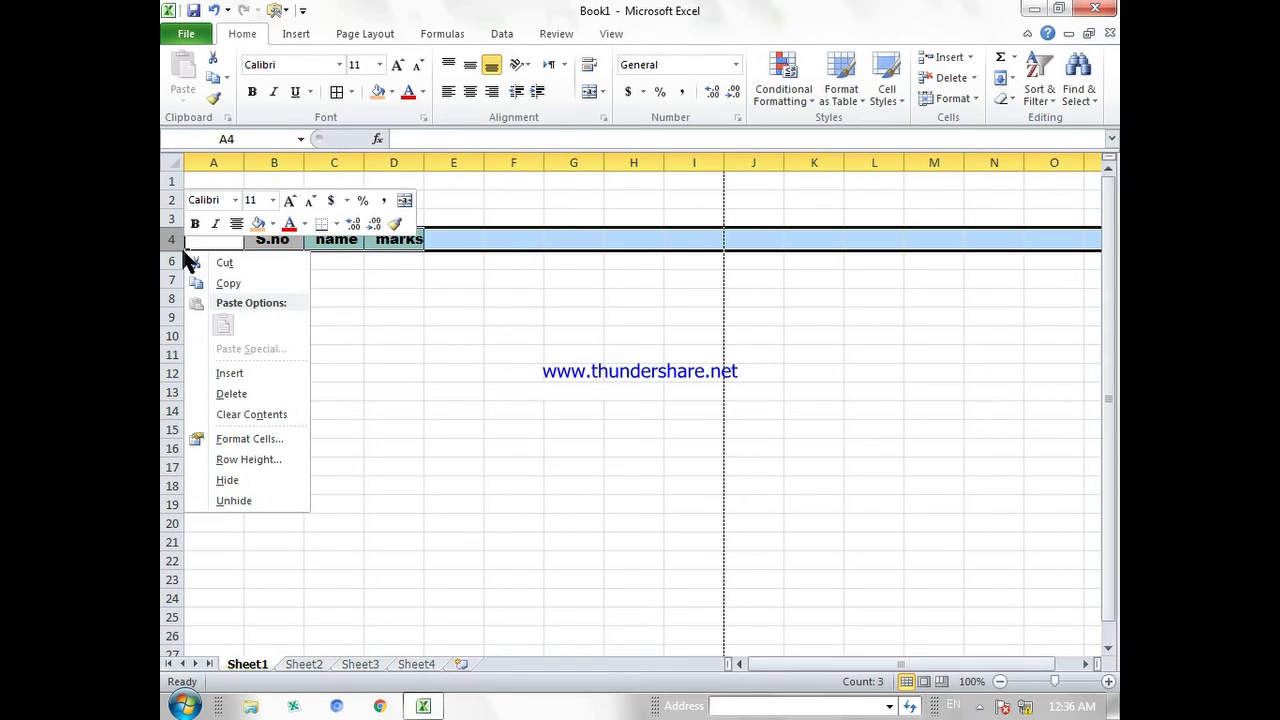
{"action": "left_click", "coordinate": [183, 250]}
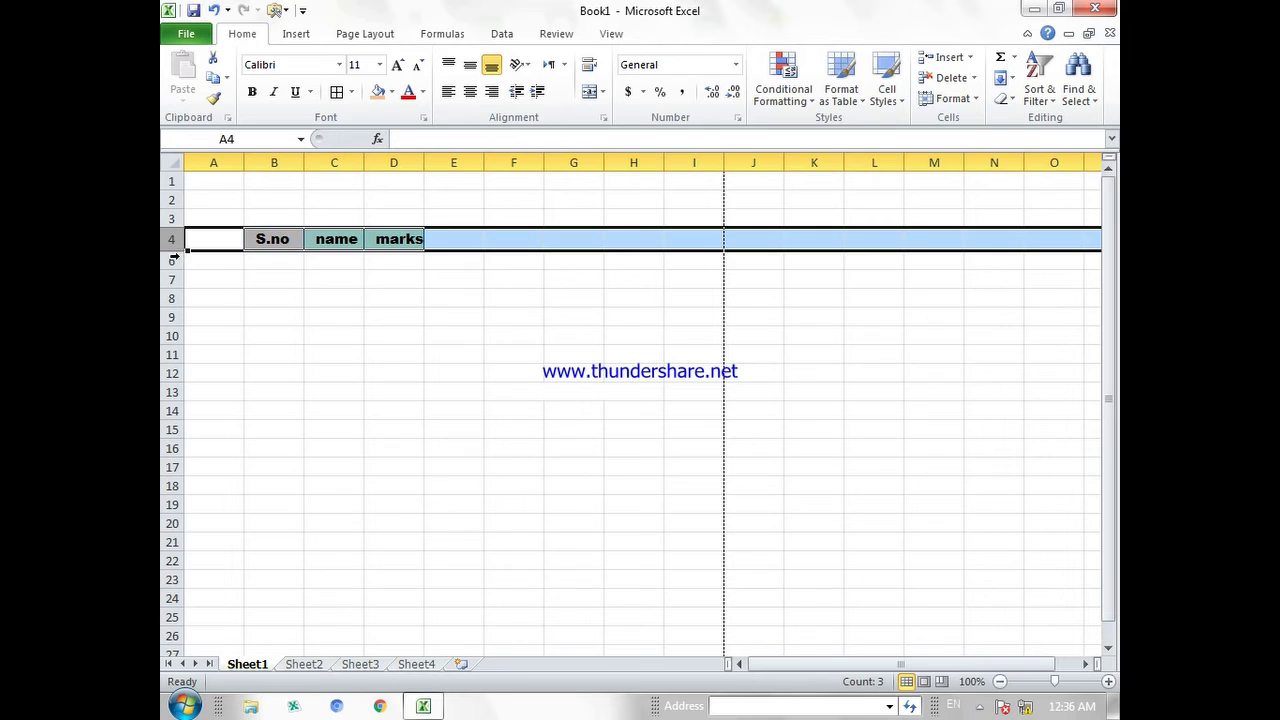
{"action": "left_click", "coordinate": [175, 258]}
{"action": "left_click", "coordinate": [255, 335]}
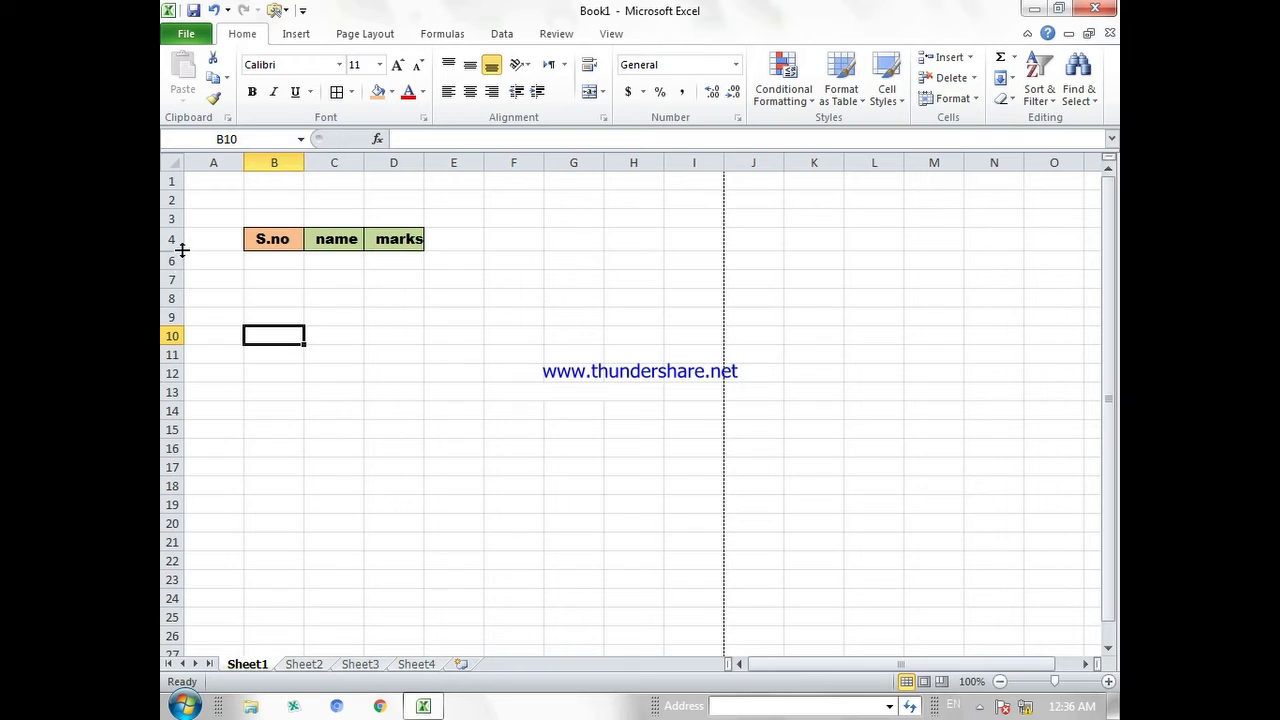
Unhide row 5 by selecting the hidden row between rows 4 and 6 and applying Unhide.
{"action": "right_click", "coordinate": [181, 256]}
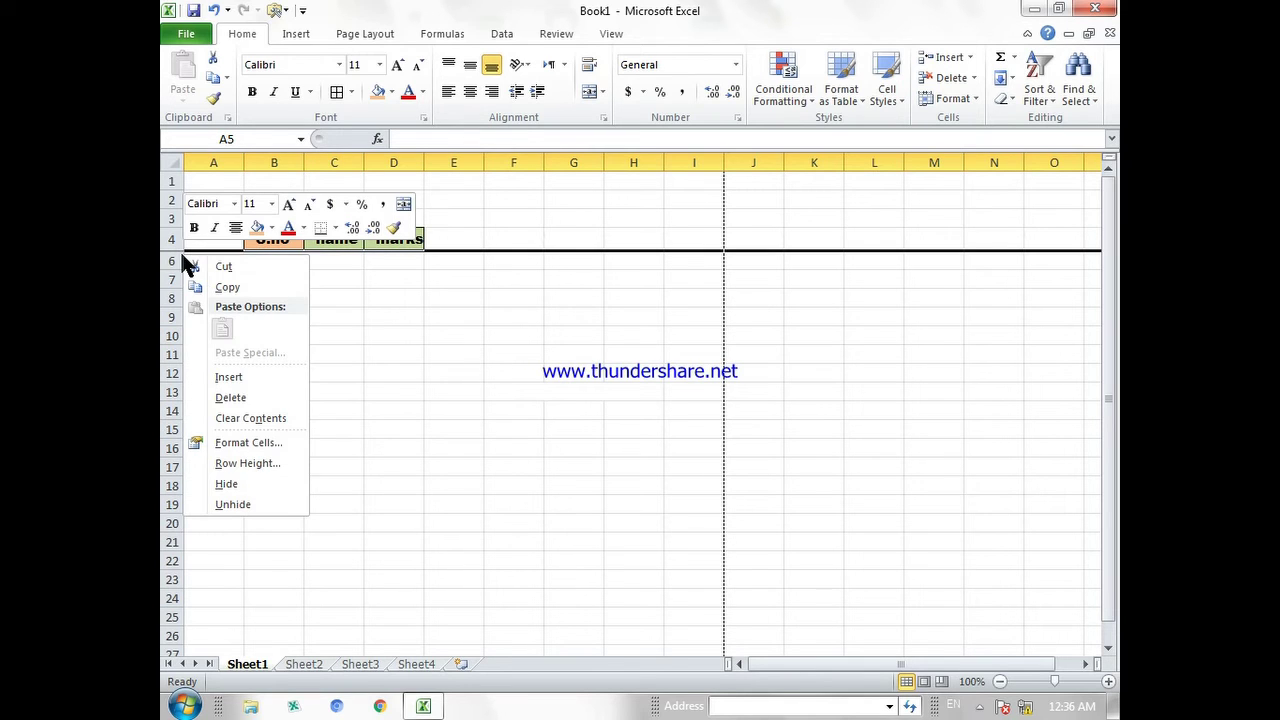
{"action": "left_click", "coordinate": [234, 504]}
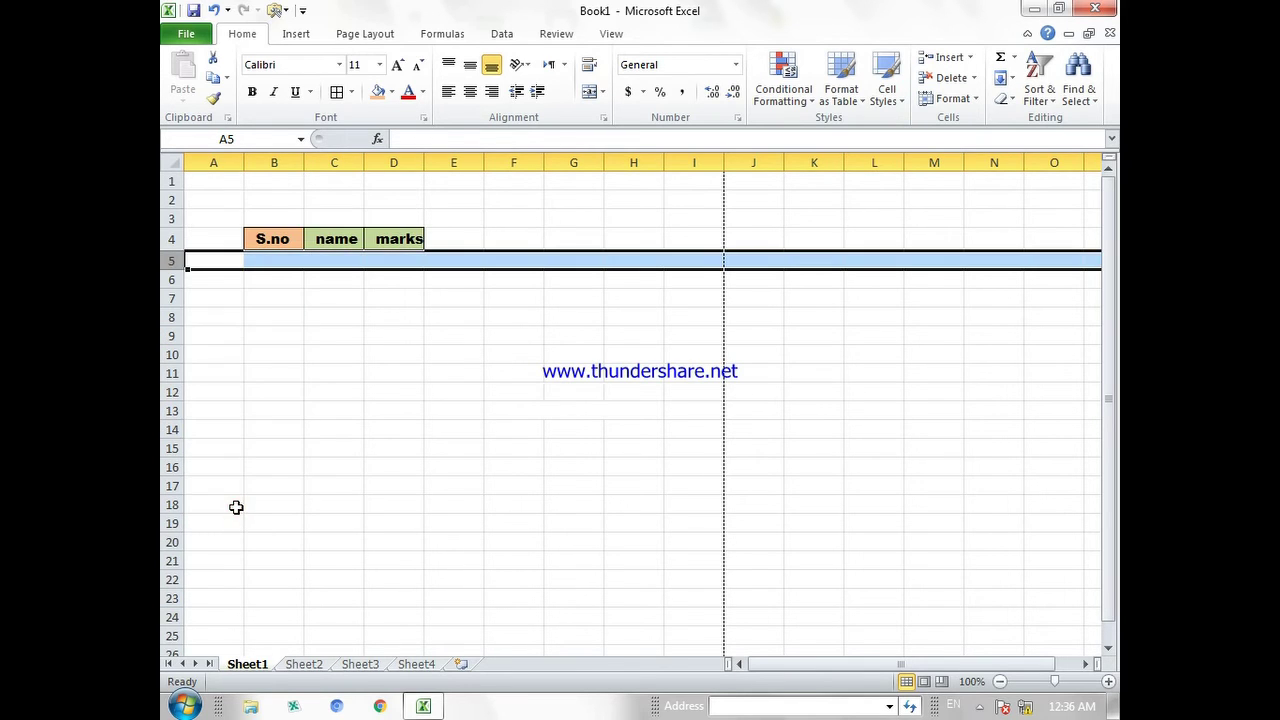
{"action": "left_click", "coordinate": [236, 508]}
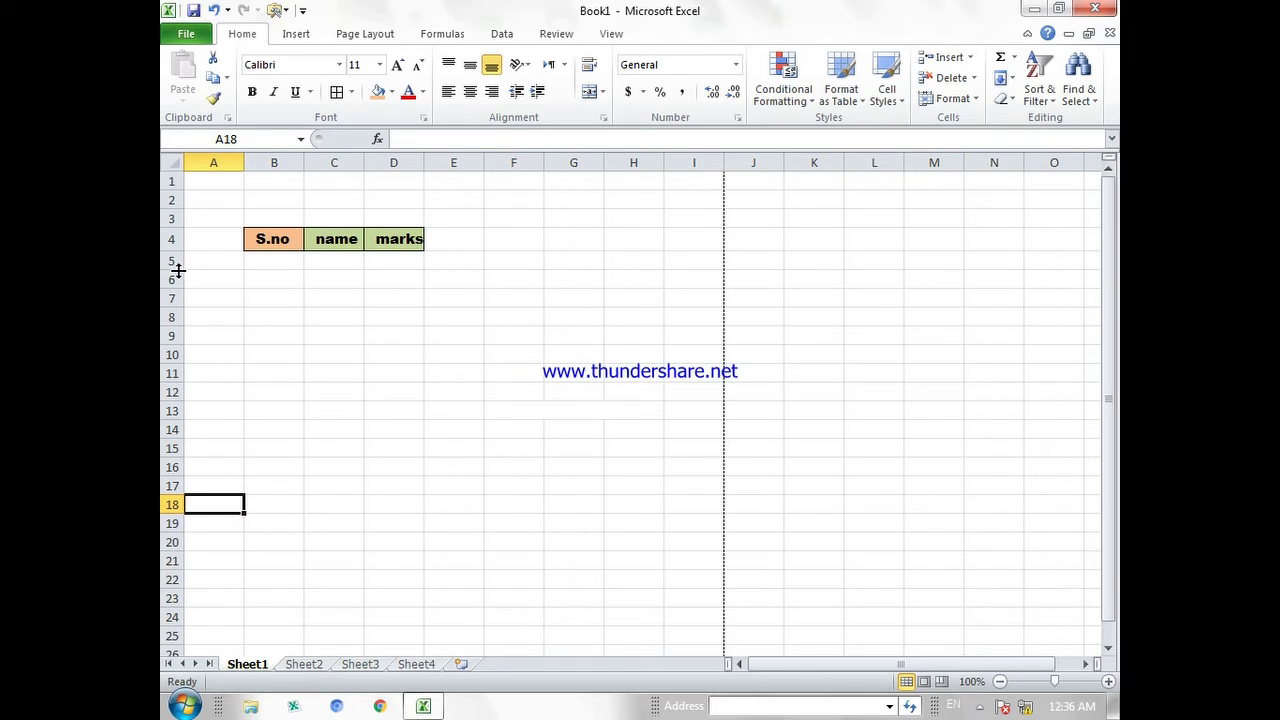
{"action": "left_click", "coordinate": [286, 368]}
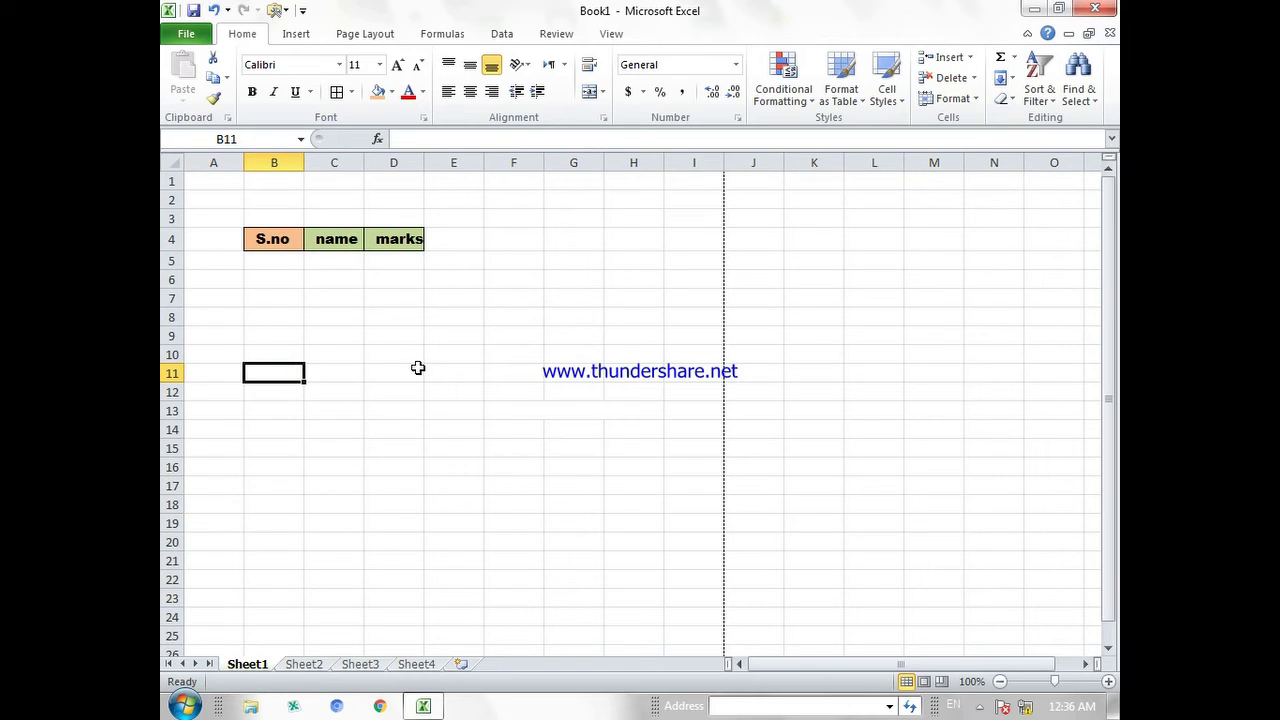
{"action": "left_click", "coordinate": [530, 369]}
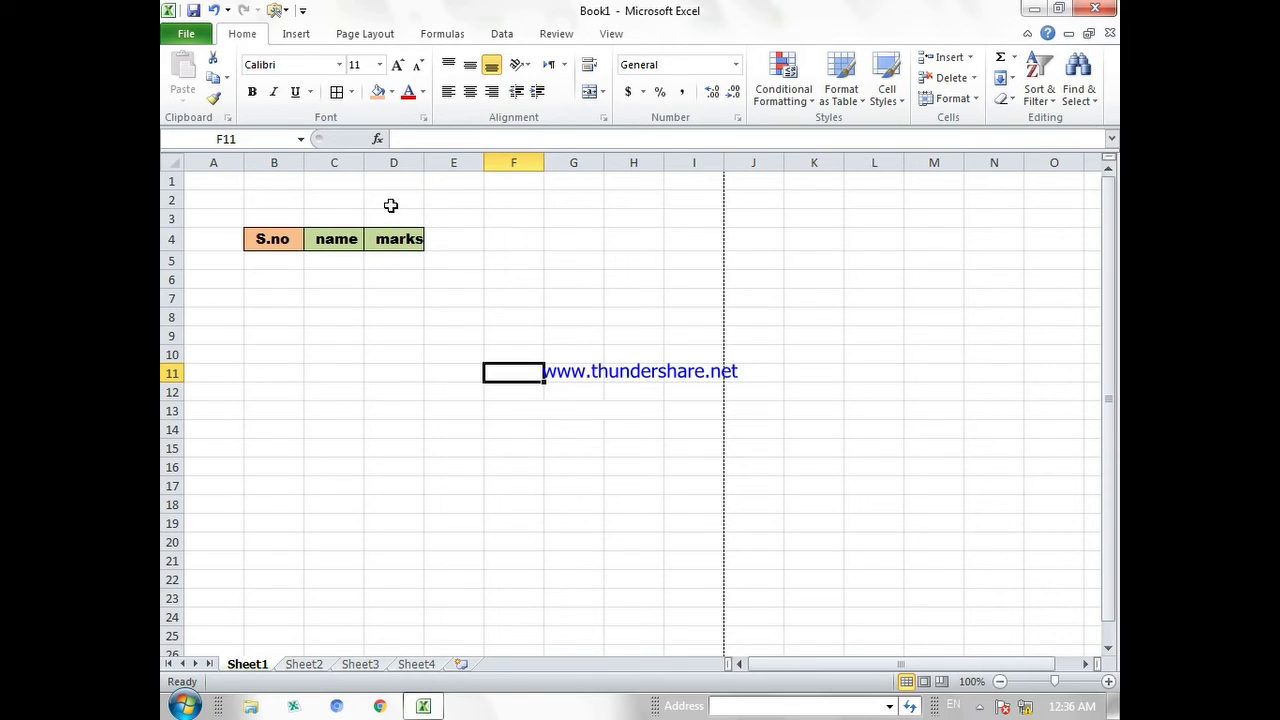
Enter 1 in cell B5 under the S.no header and centre it both vertically and horizontally.
{"action": "left_click", "coordinate": [285, 259]}
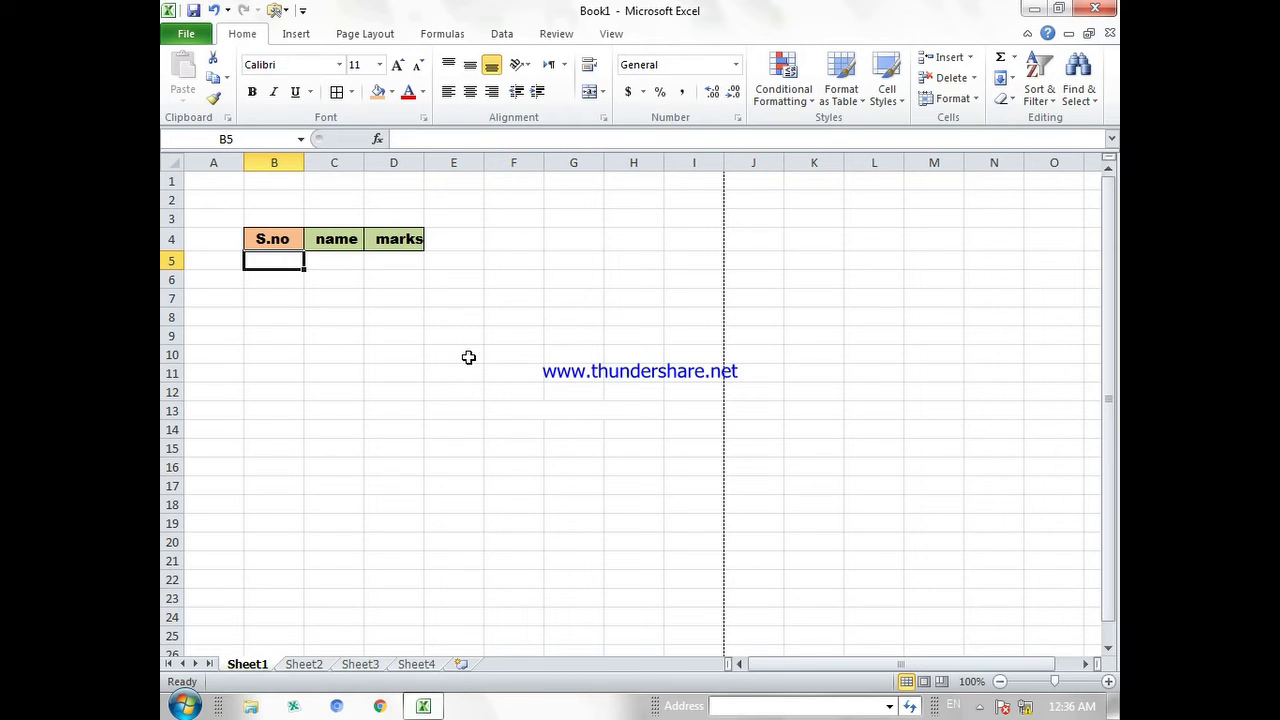
{"action": "type", "text": "1"}
{"action": "left_click", "coordinate": [340, 350]}
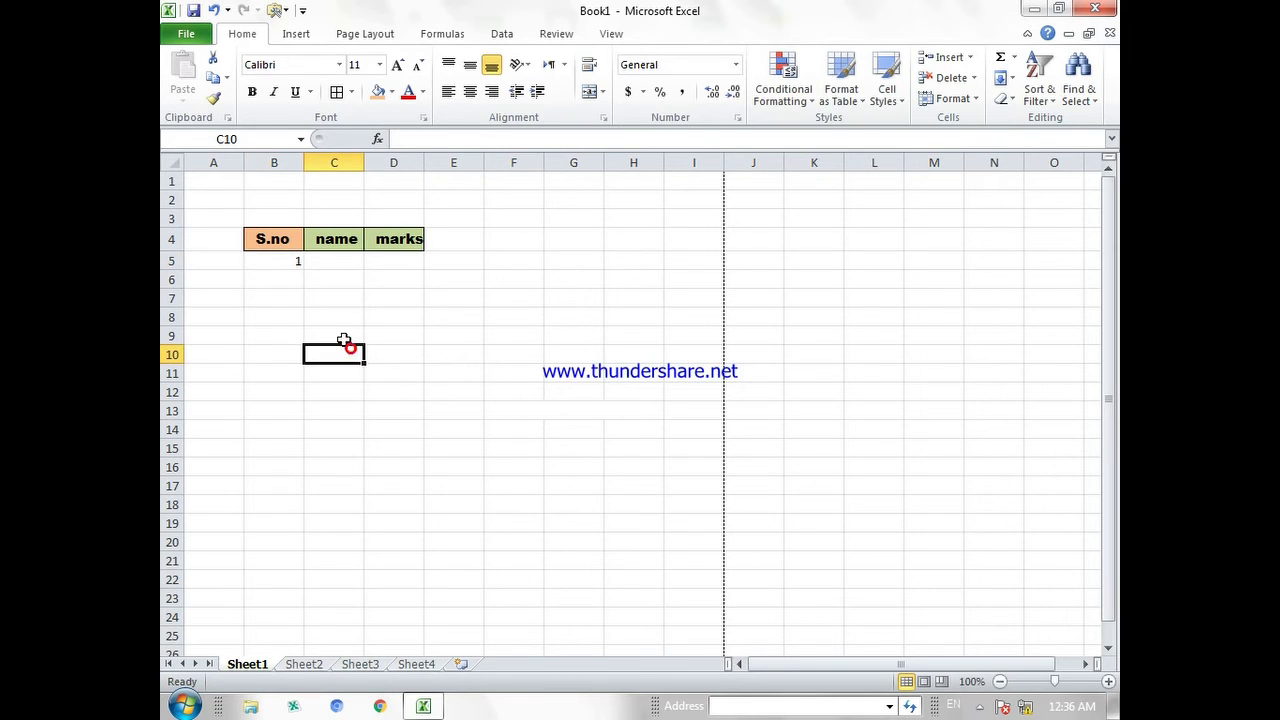
{"action": "left_click", "coordinate": [256, 262]}
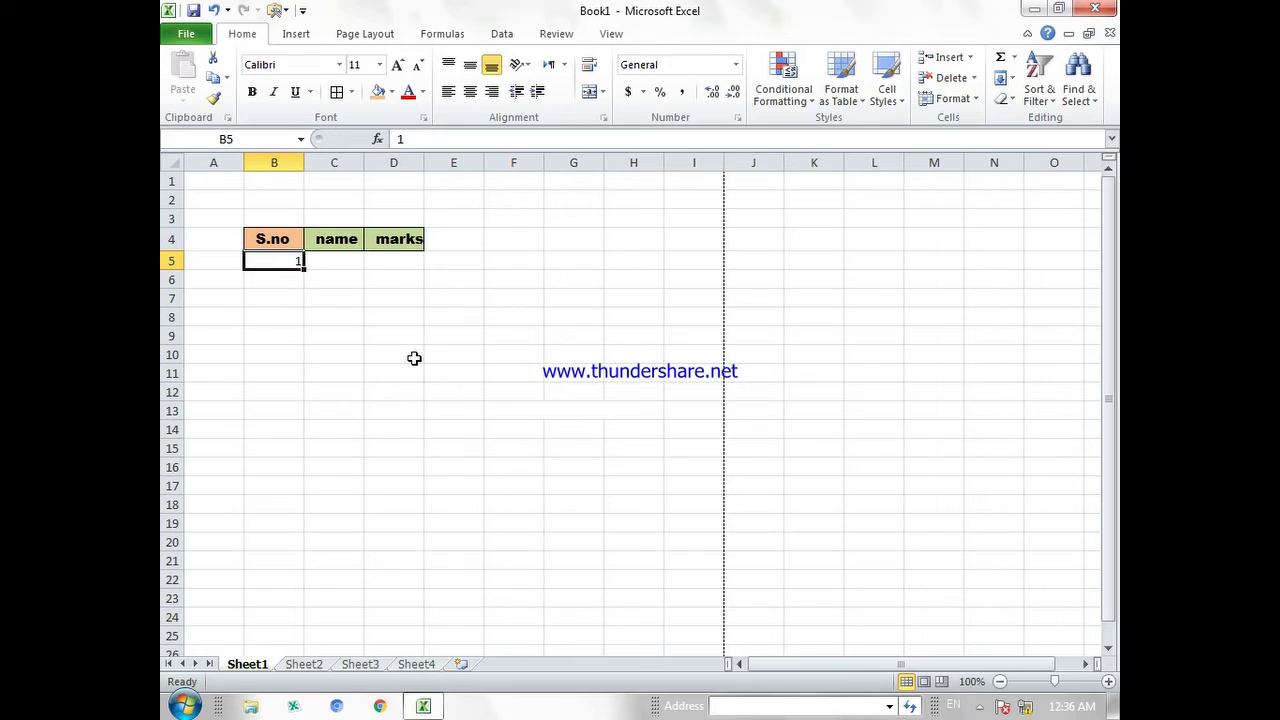
{"action": "left_click", "coordinate": [470, 64]}
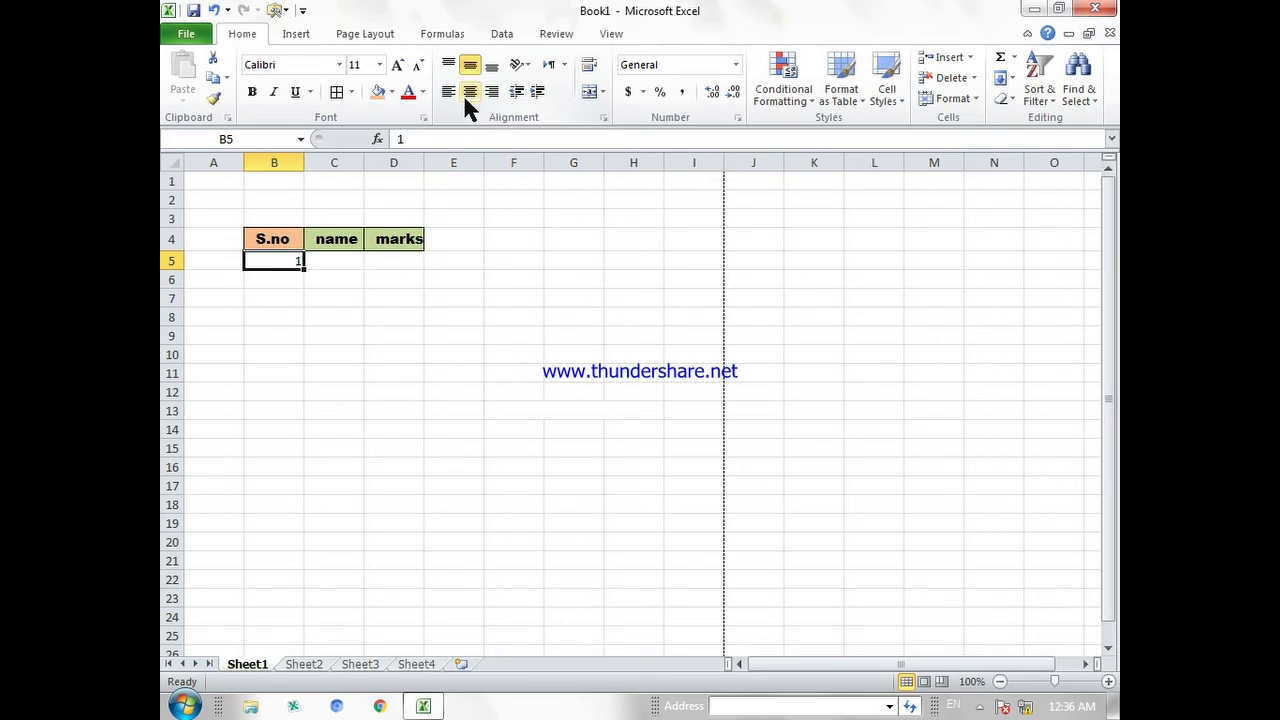
{"action": "left_click", "coordinate": [469, 92]}
Try filling B5 down to B20 as copies and down to B19 as a 1 to 15 series, undoing each fill.
{"action": "left_click_drag", "start_coordinate": [303, 270], "coordinate": [292, 553]}
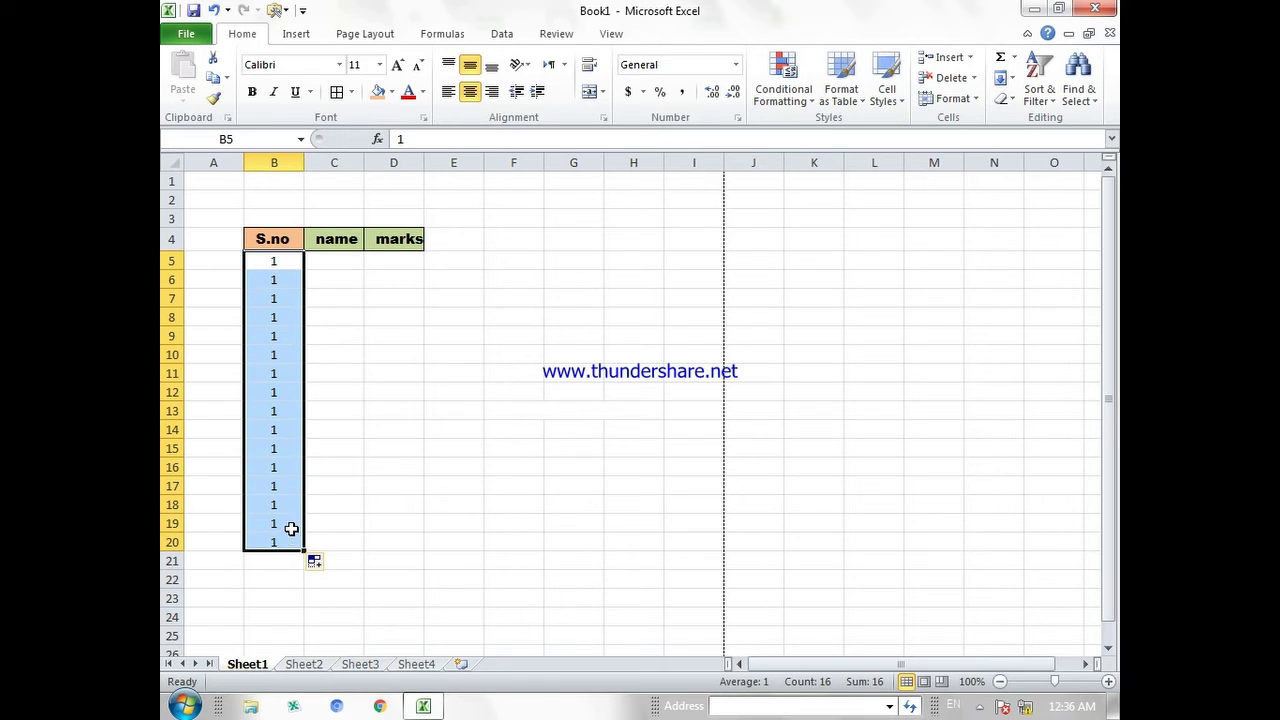
{"action": "key", "text": "ctrl+z"}
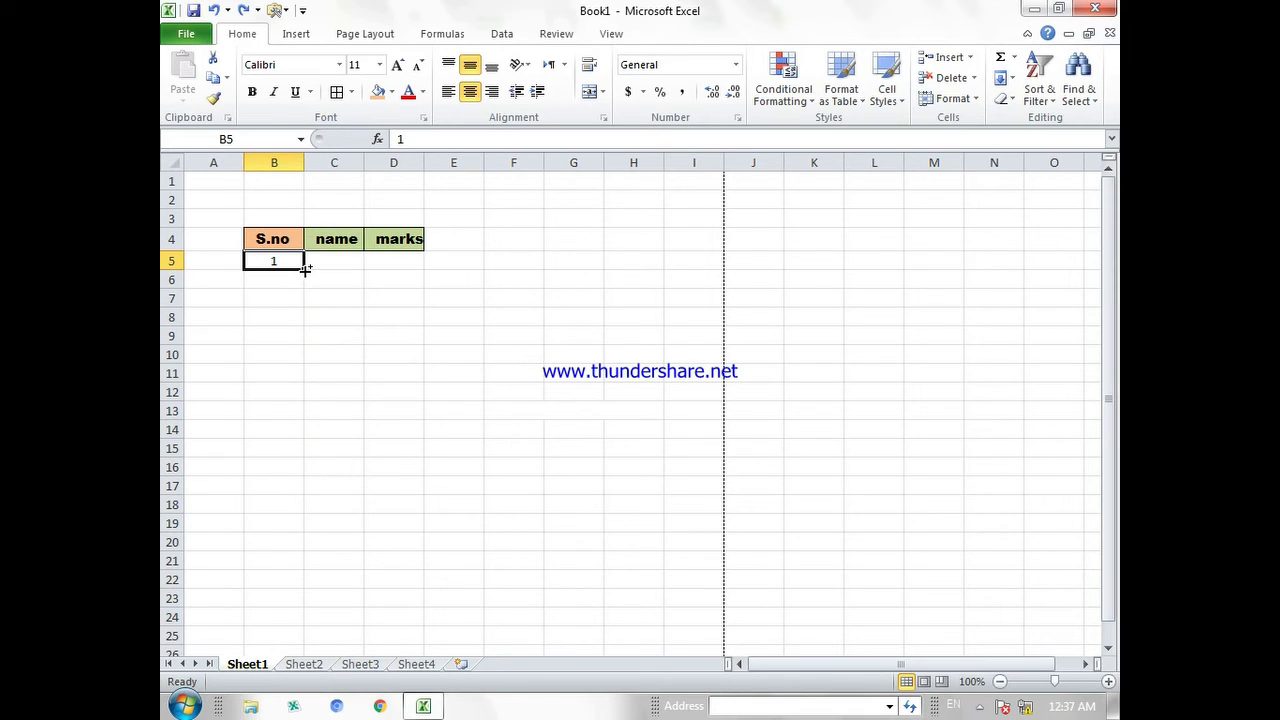
{"action": "left_click_drag", "start_coordinate": [305, 268], "coordinate": [284, 528]}
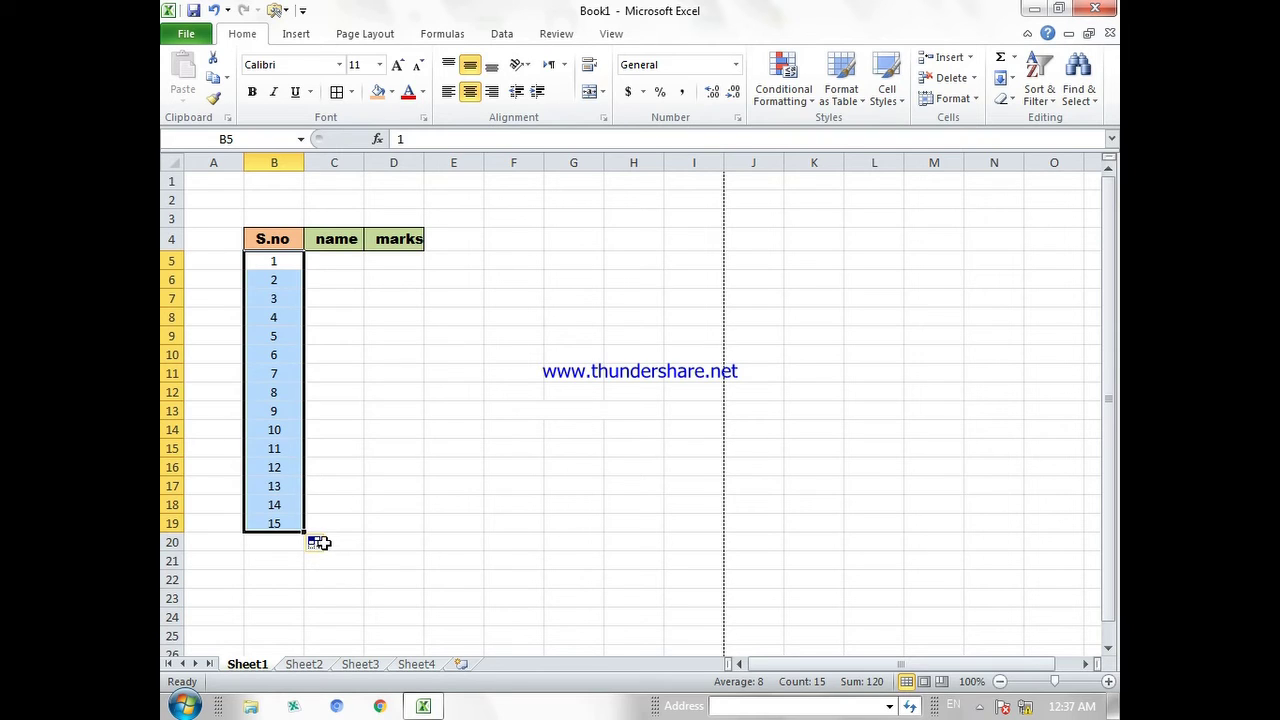
{"action": "key", "text": "ctrl+z"}
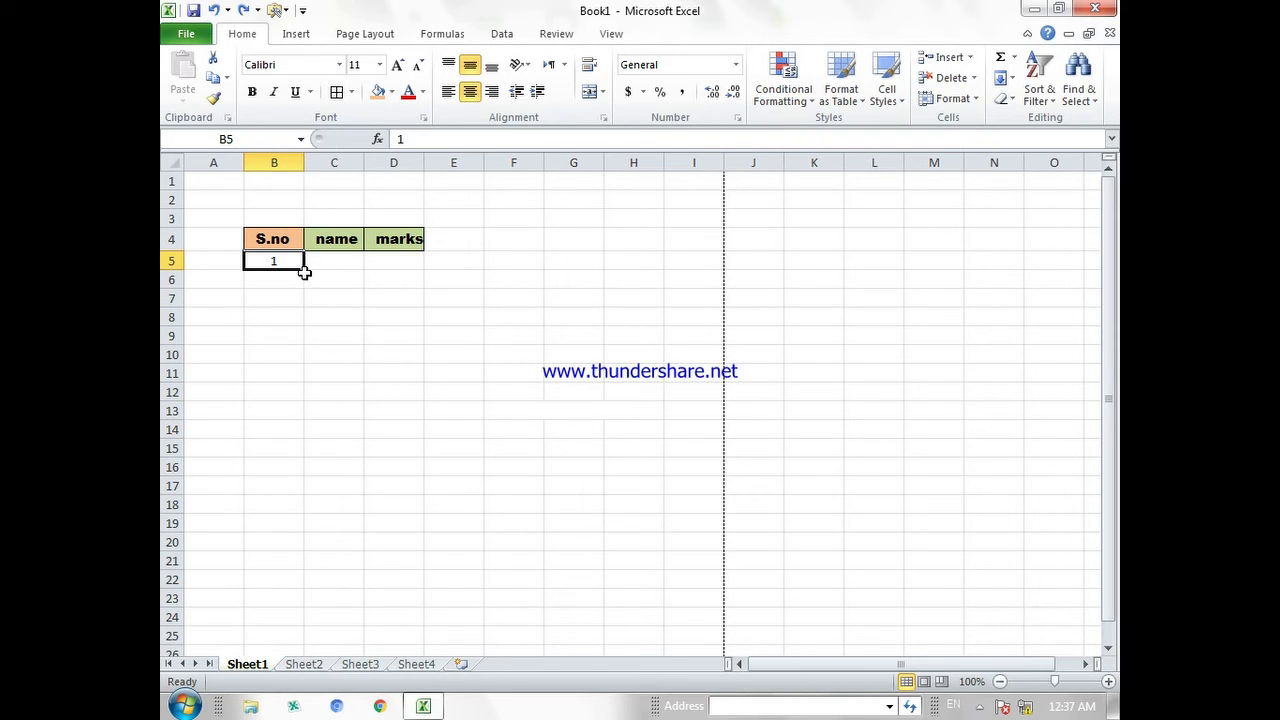
Fill B5 down to B20 and set the fill option to Fill Series, numbering the rows 1 to 16.
{"action": "left_click_drag", "start_coordinate": [305, 268], "coordinate": [299, 545]}
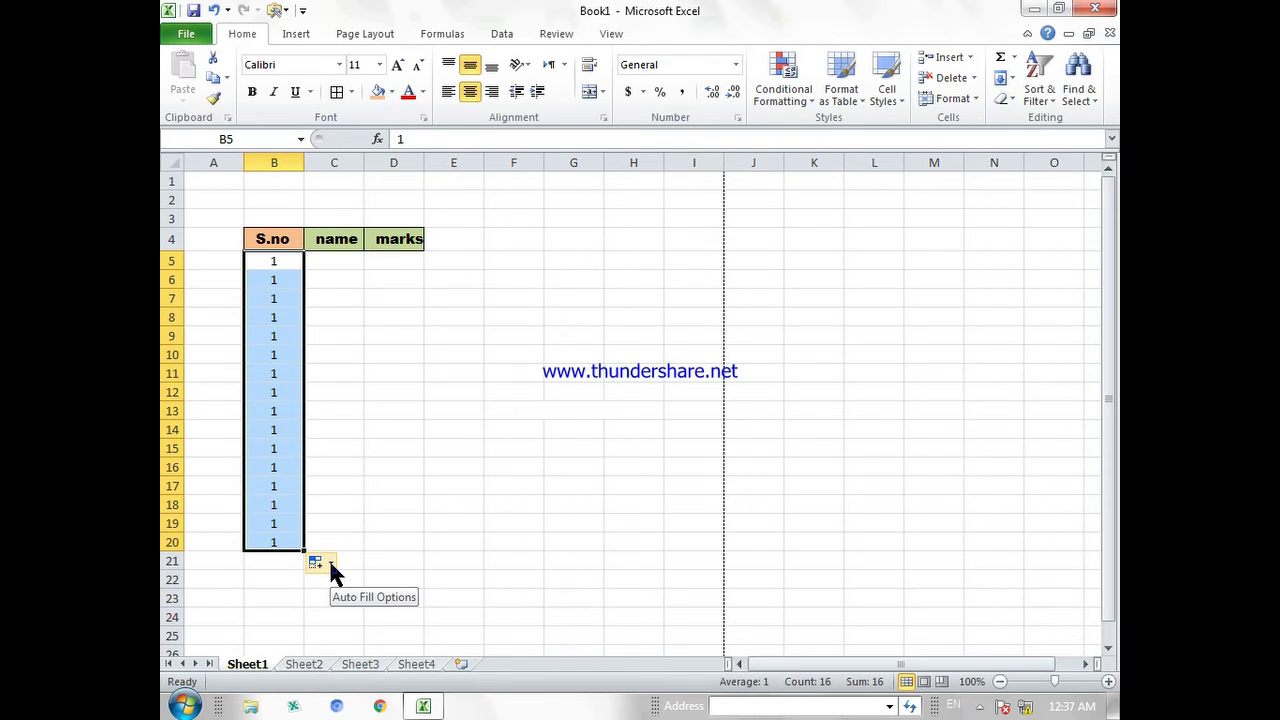
{"action": "left_click", "coordinate": [331, 565]}
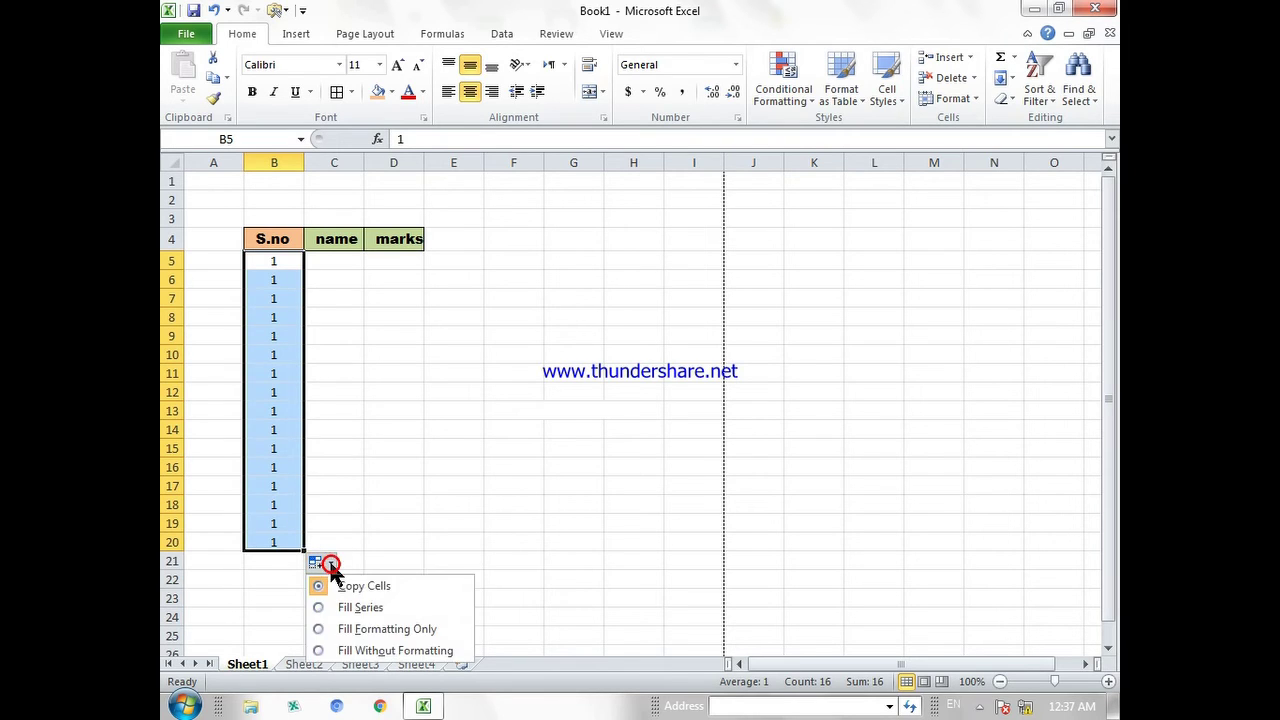
{"action": "left_click", "coordinate": [394, 605]}
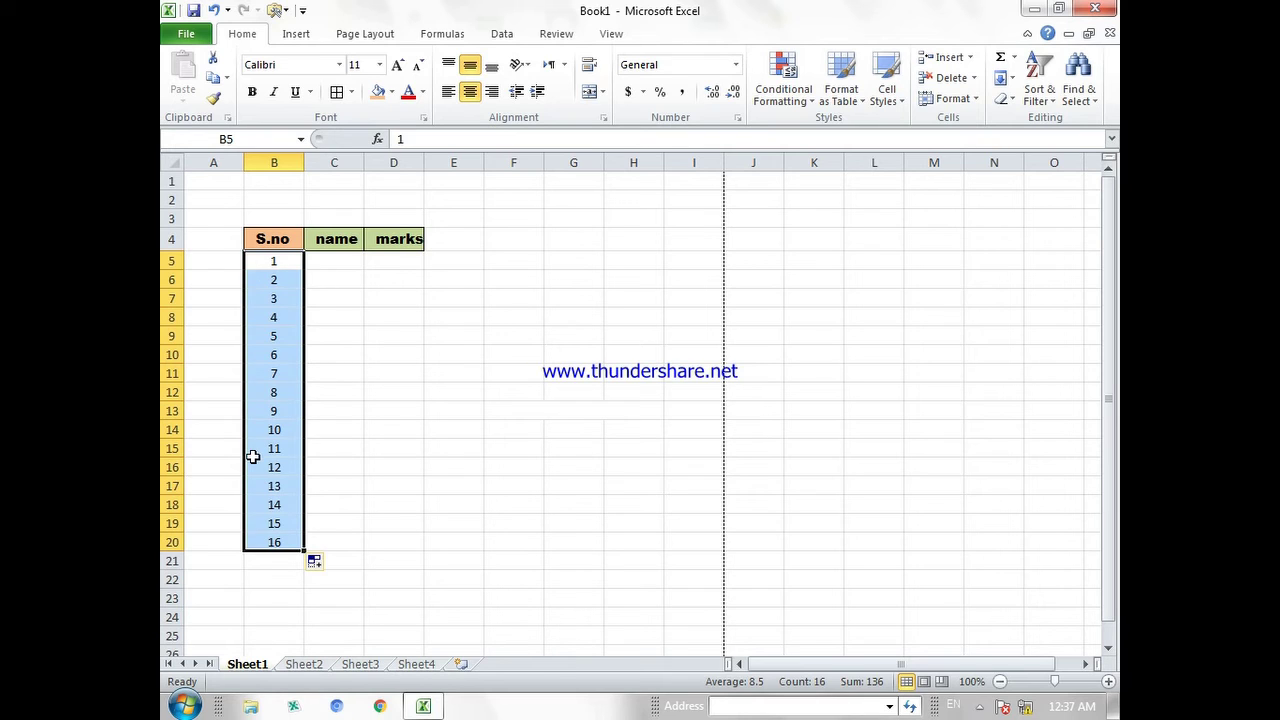
{"action": "left_click", "coordinate": [502, 431]}
Apply all cell borders to the table body in range B5:D20.
{"action": "left_click_drag", "start_coordinate": [273, 261], "coordinate": [371, 543]}
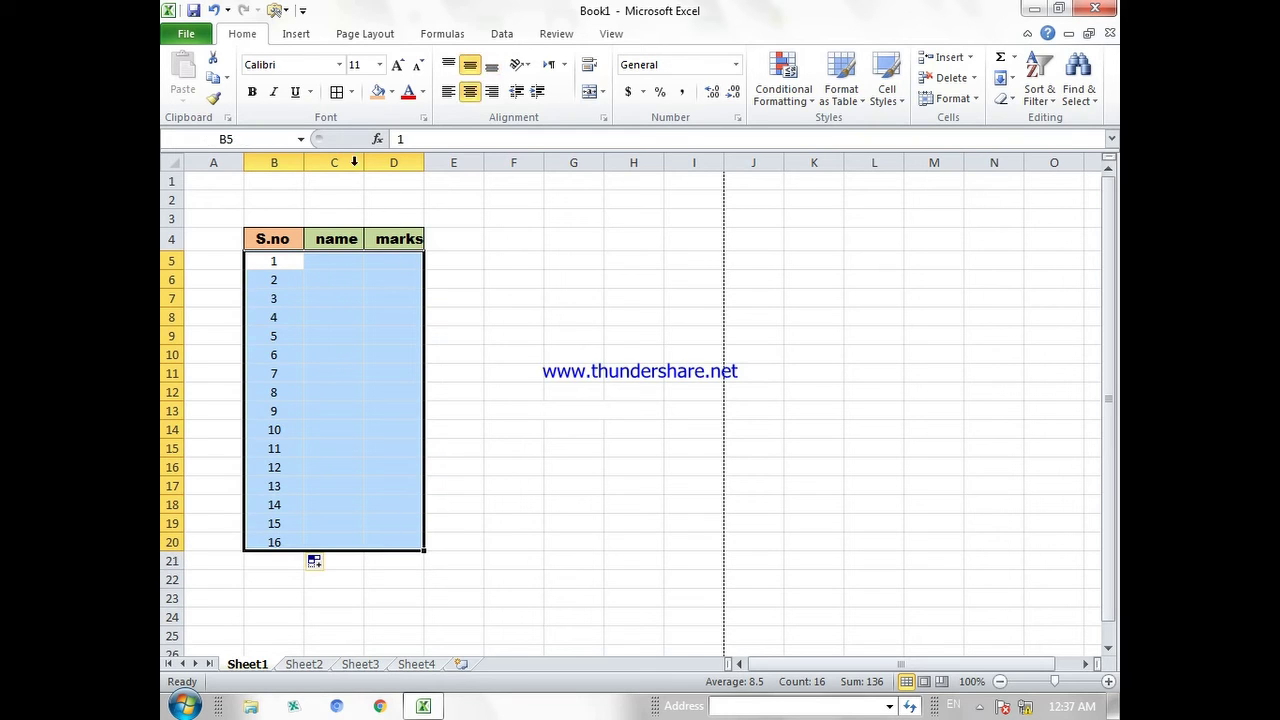
{"action": "left_click", "coordinate": [337, 93]}
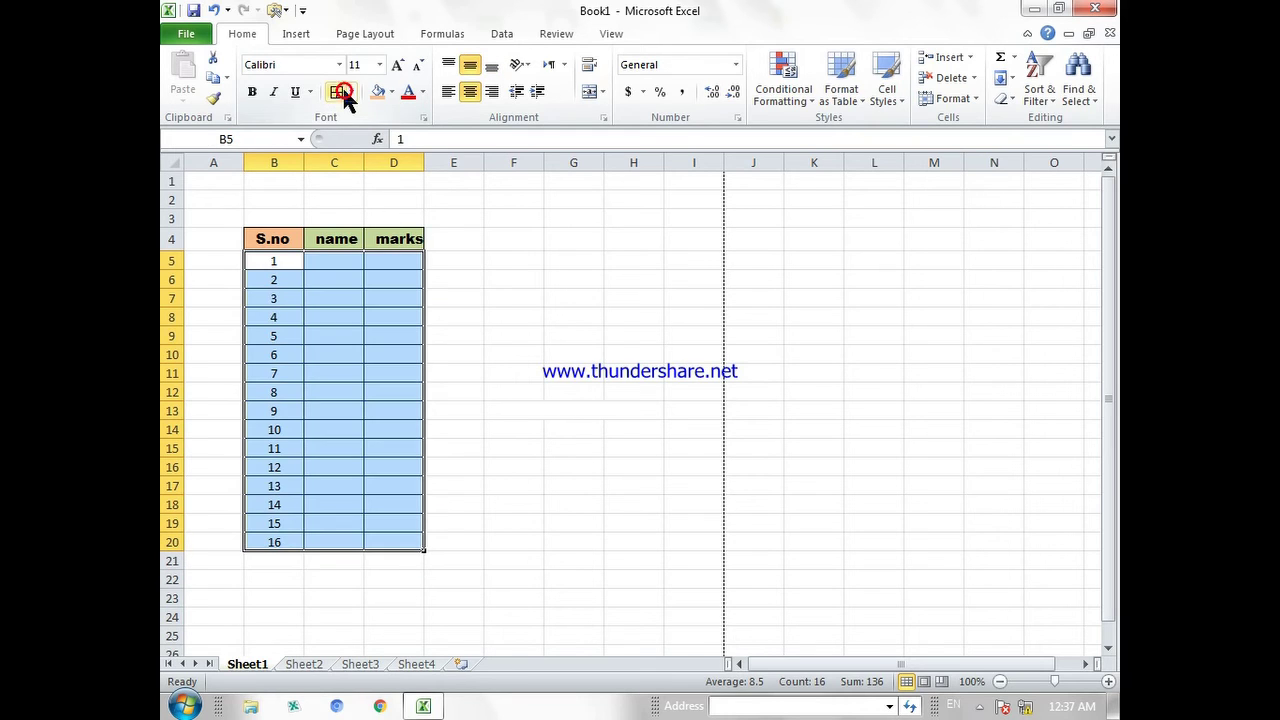
{"action": "left_click", "coordinate": [515, 296]}
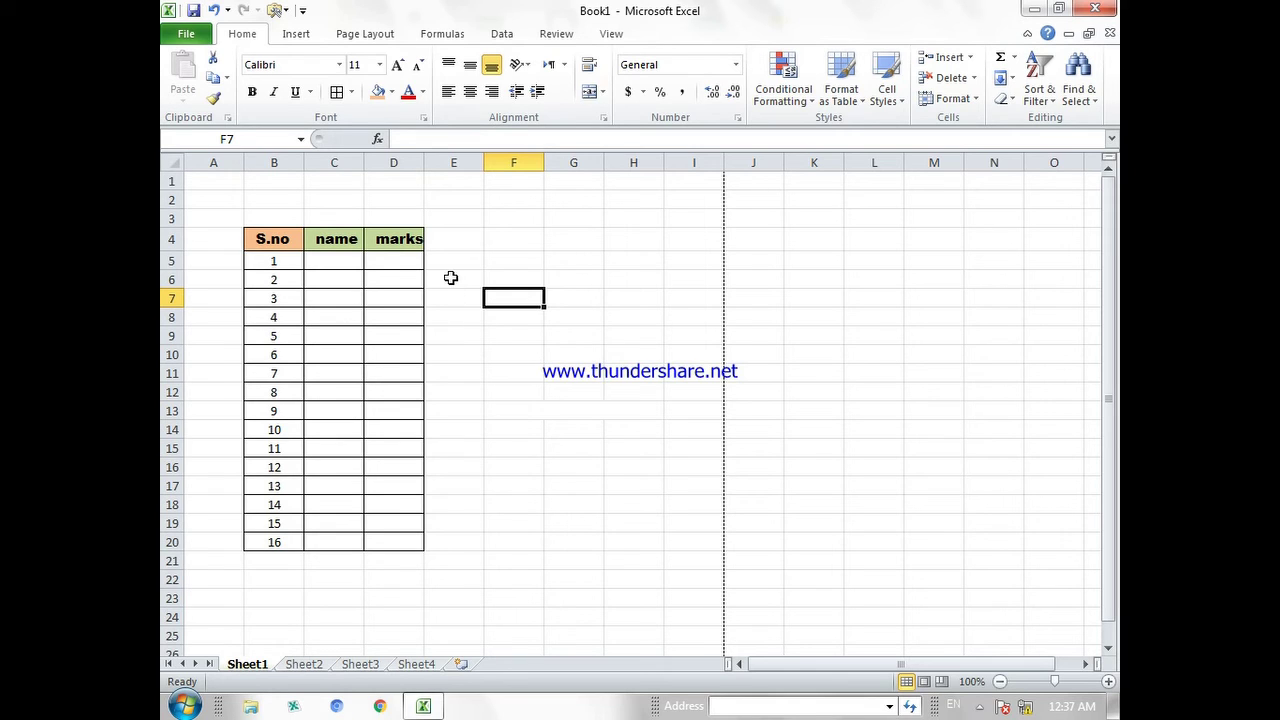
Widen the name column C and centre the marks, name and S.no headers horizontally in row 4.
{"action": "left_click", "coordinate": [326, 262]}
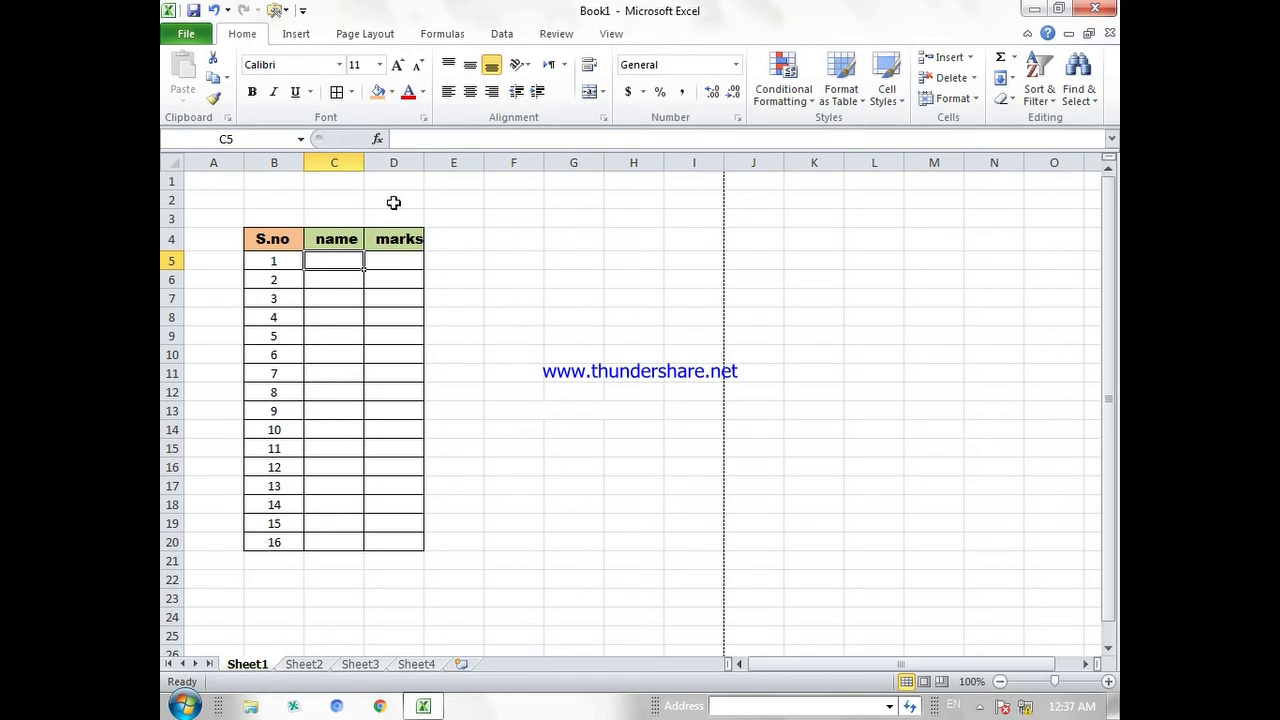
{"action": "left_click_drag", "start_coordinate": [364, 162], "coordinate": [393, 162]}
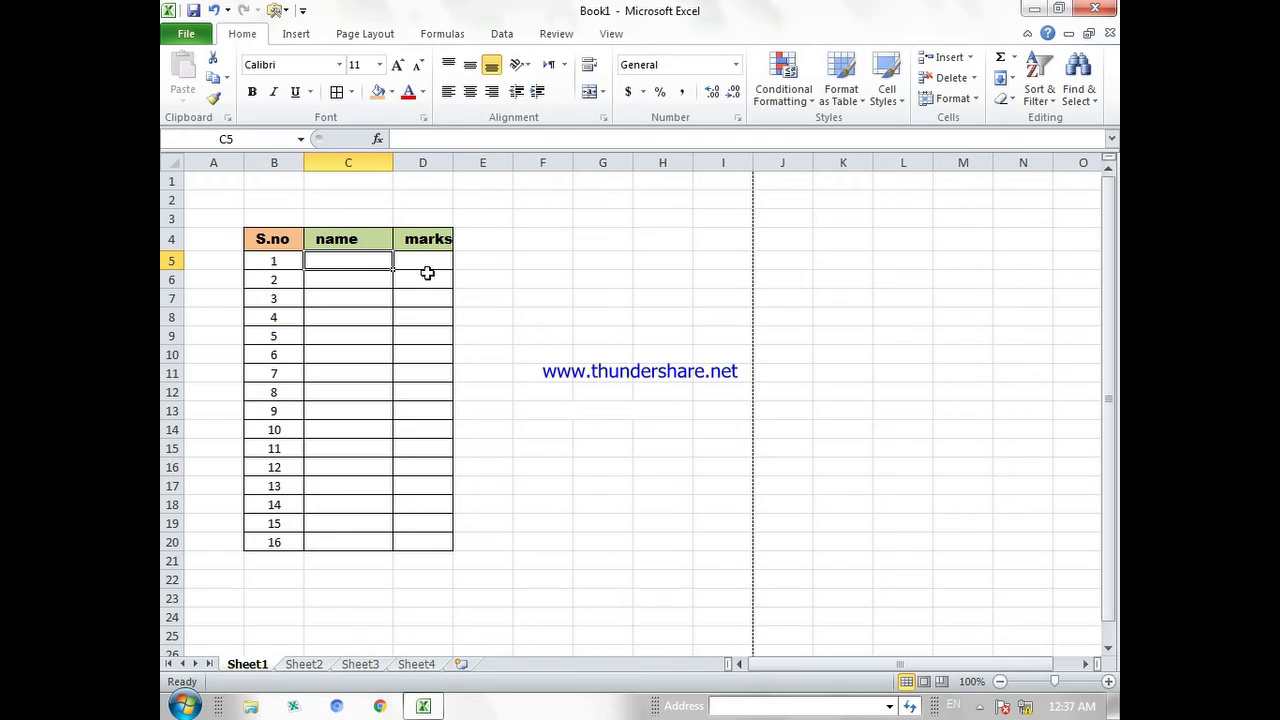
{"action": "left_click", "coordinate": [422, 240]}
{"action": "left_click", "coordinate": [470, 91]}
{"action": "left_click", "coordinate": [333, 238]}
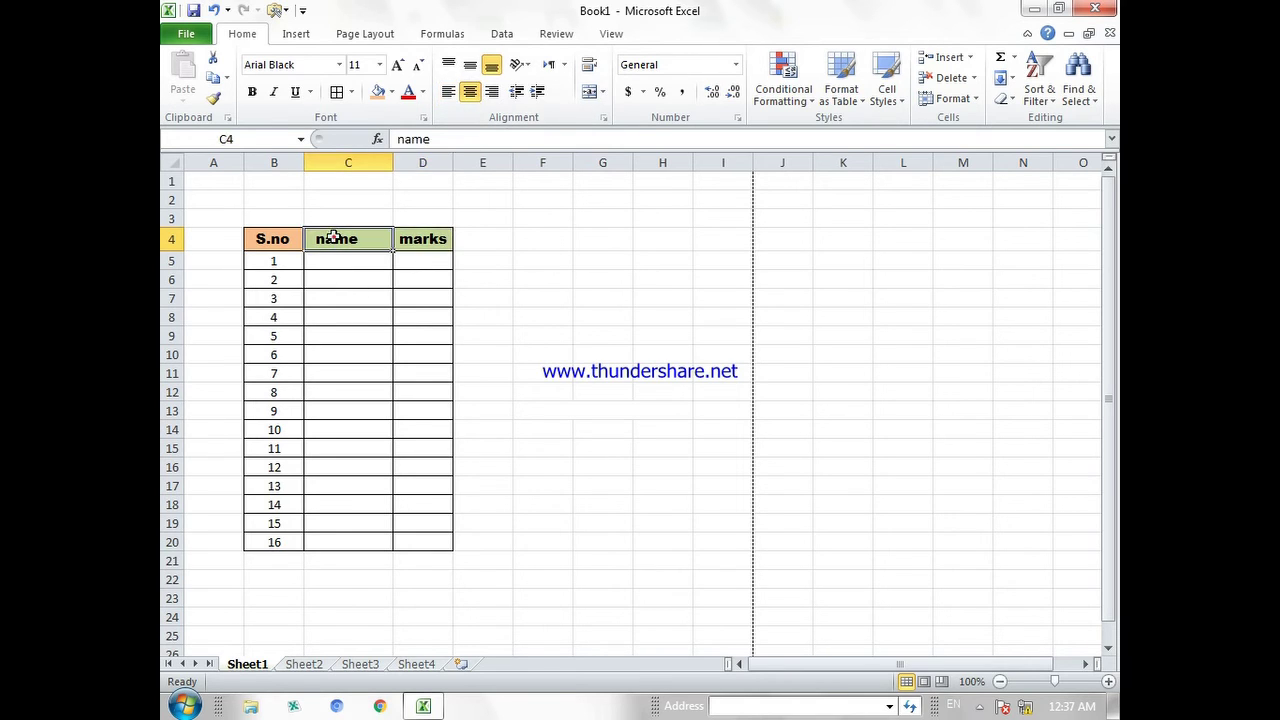
{"action": "left_click", "coordinate": [471, 91]}
{"action": "left_click", "coordinate": [290, 238]}
{"action": "left_click", "coordinate": [471, 91]}
Fill in the first record in row 5 with the student's name in C5 and 25 marks in D5.
{"action": "left_click", "coordinate": [331, 263]}
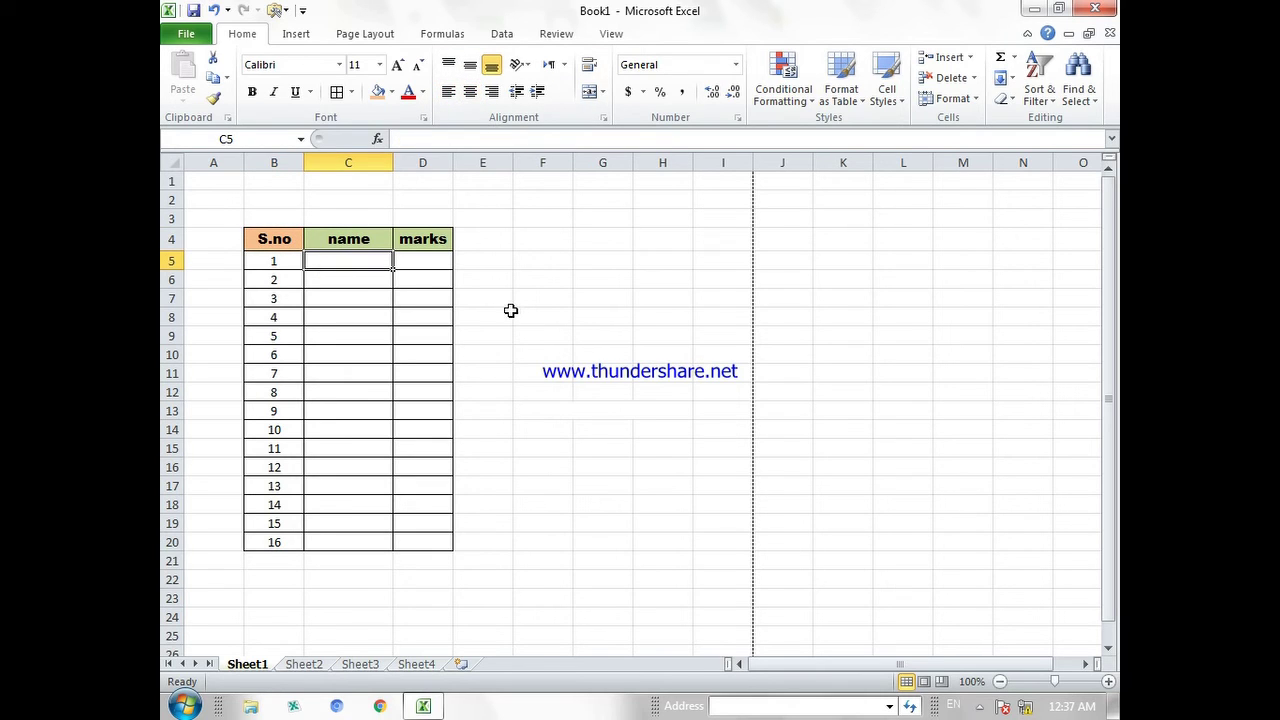
{"action": "type", "text": "ali"}
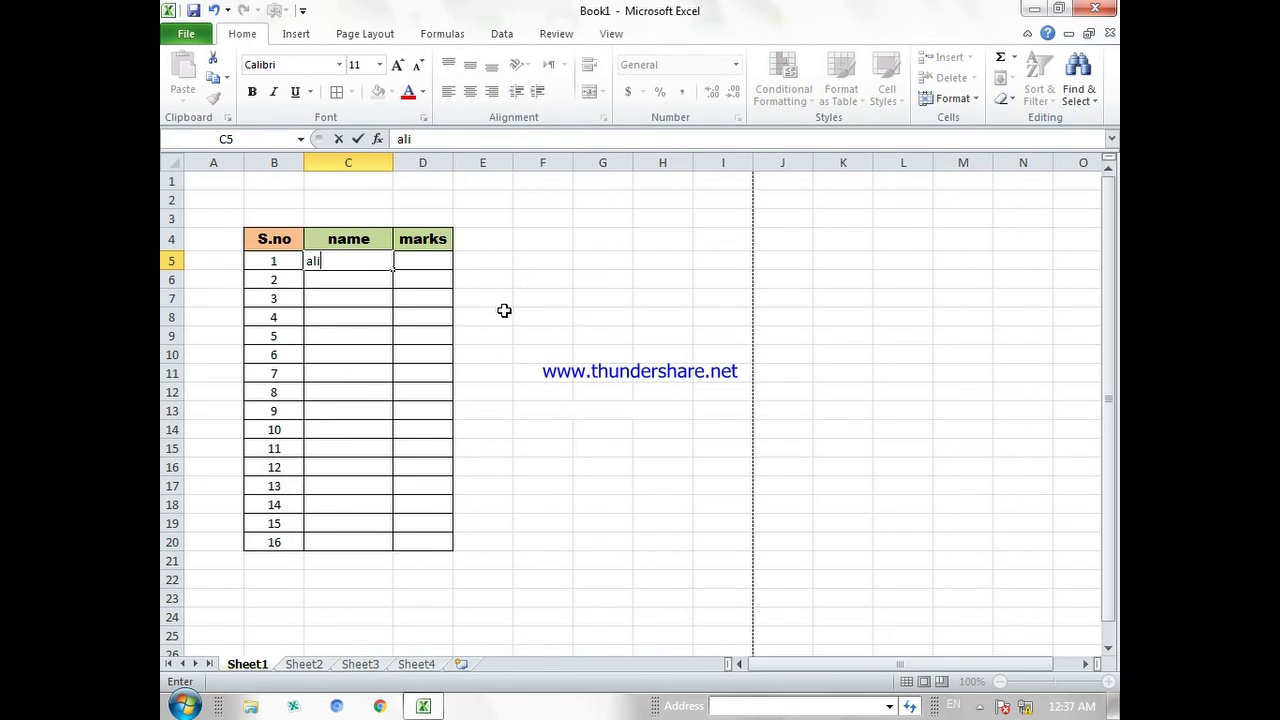
{"action": "key", "text": "Tab"}
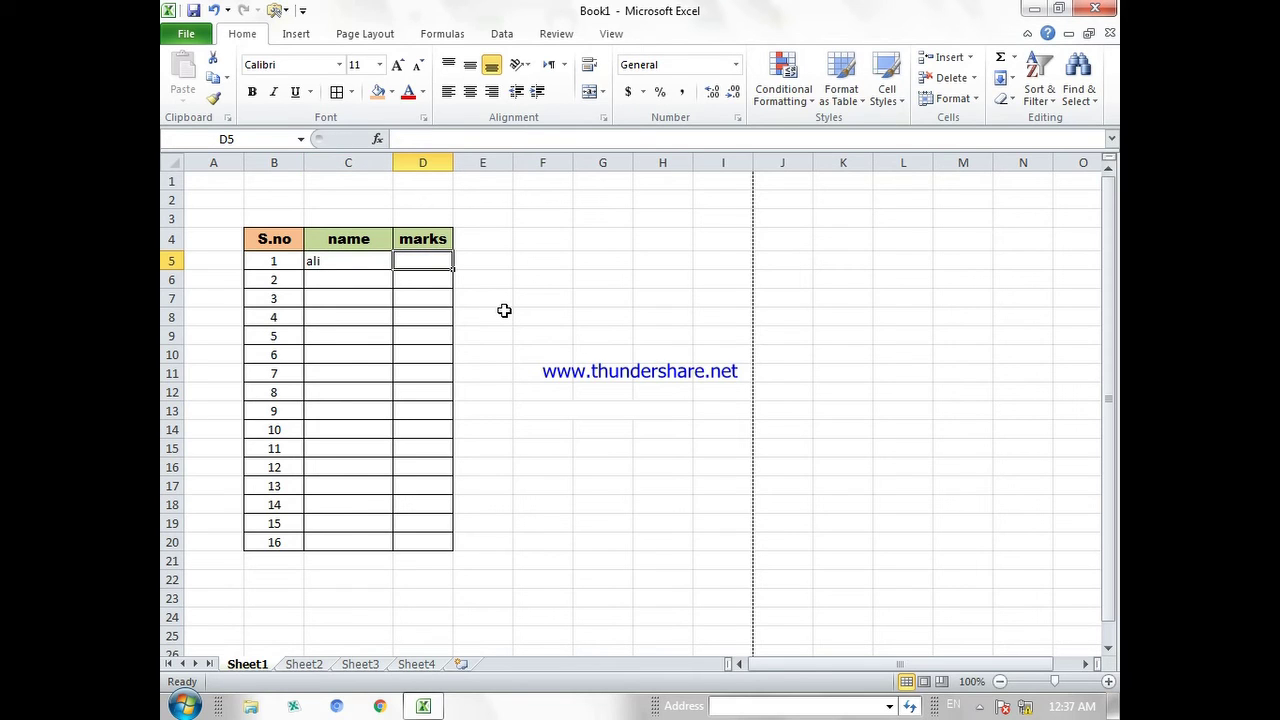
{"action": "type", "text": "2"}
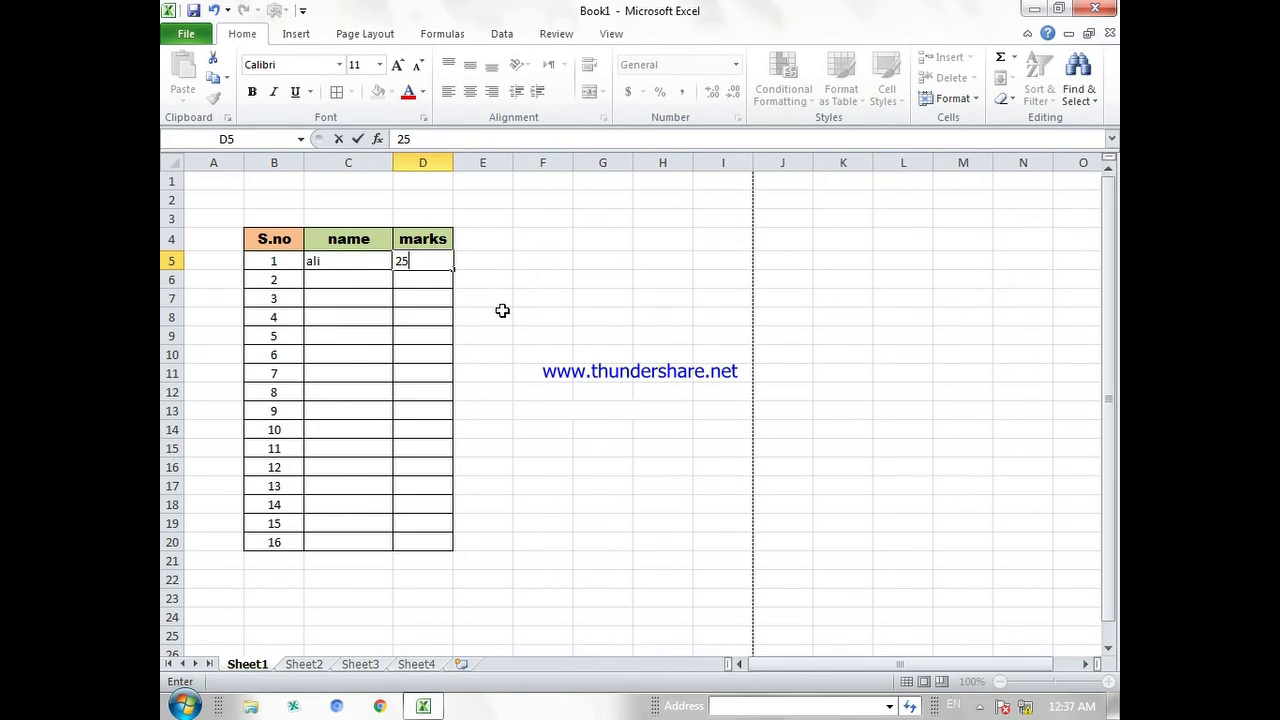
{"action": "type", "text": "5"}
{"action": "key", "text": "Return"}
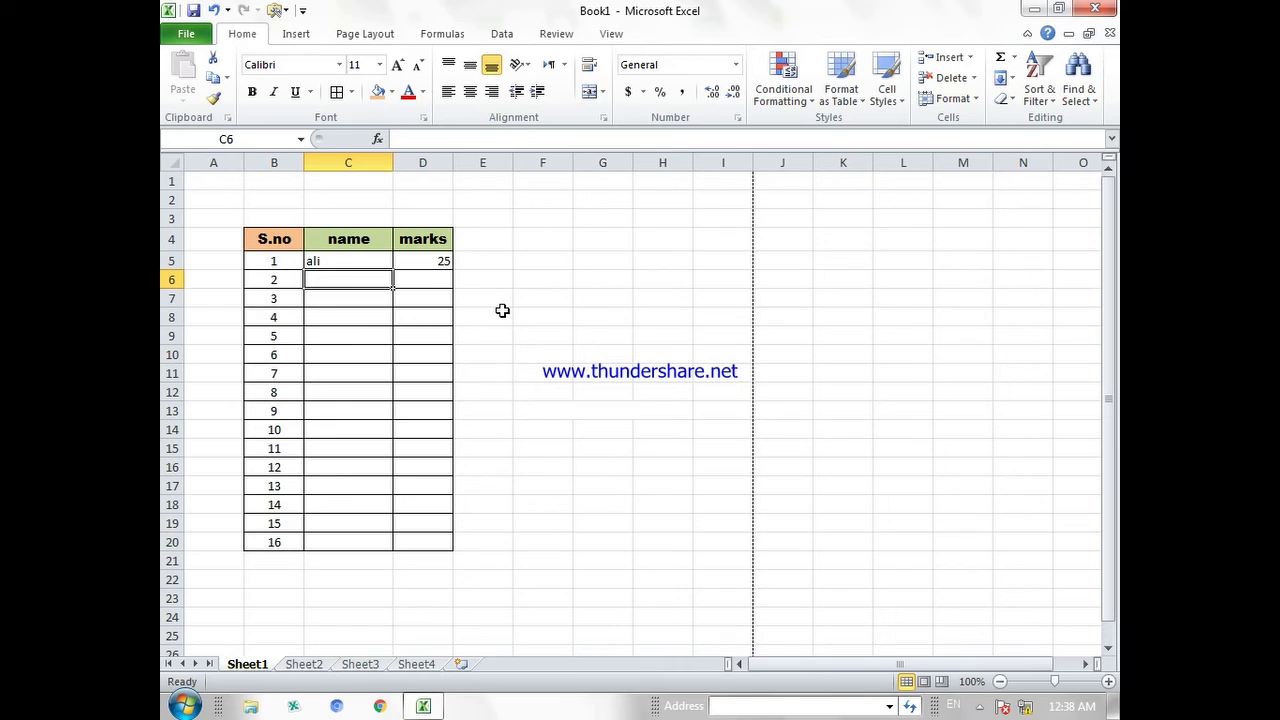
Fill in the second record in row 6 with the student's name in C6 and 82 marks in D6.
{"action": "type", "text": "abi"}
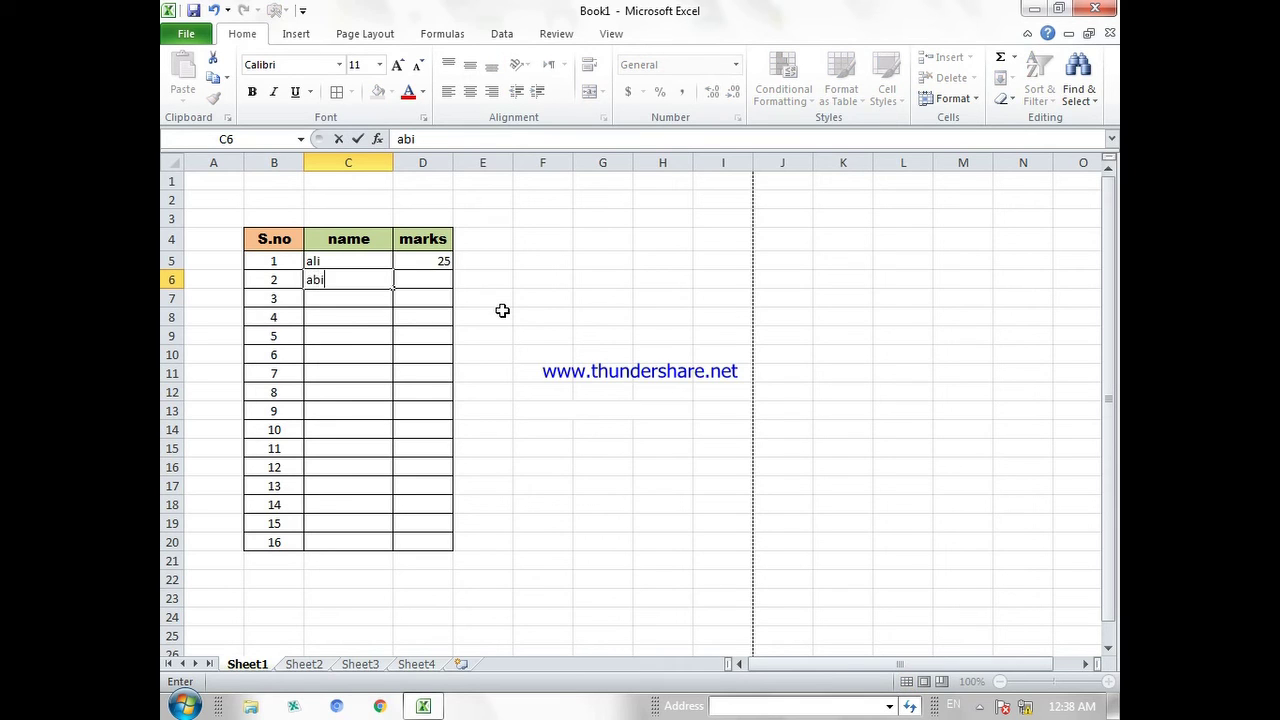
{"action": "type", "text": "d"}
{"action": "key", "text": "Tab"}
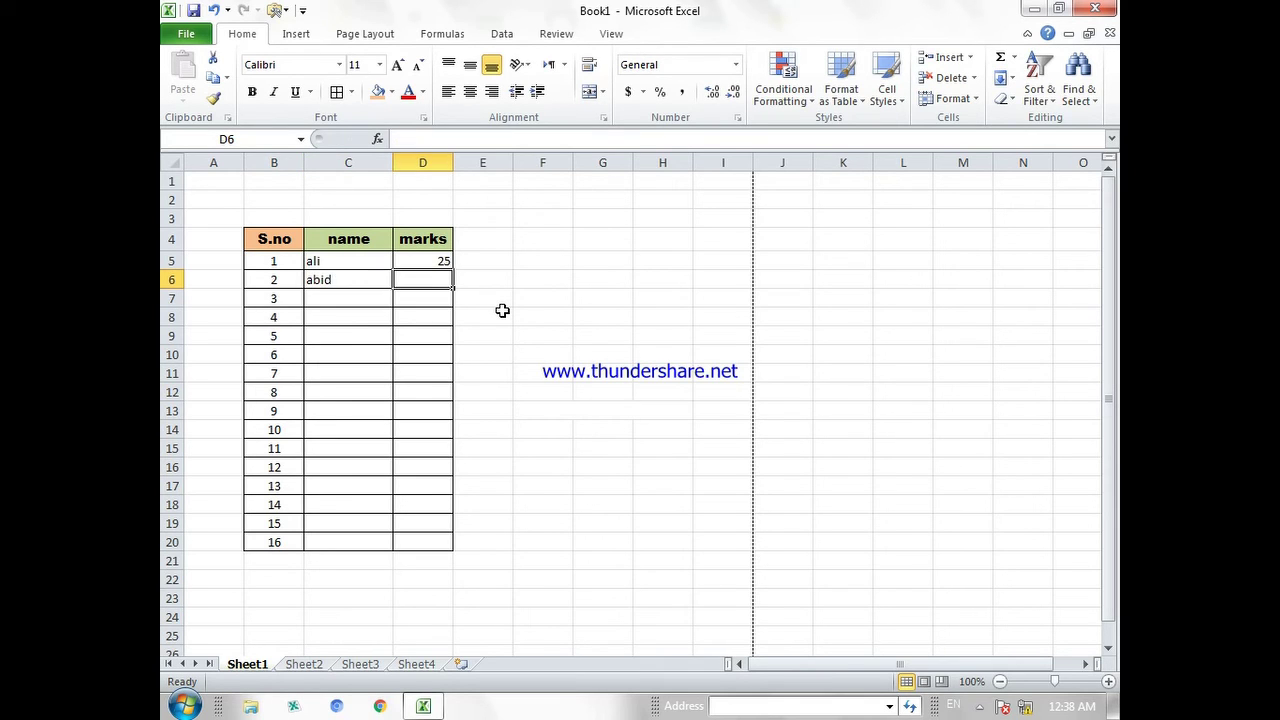
{"action": "type", "text": "8"}
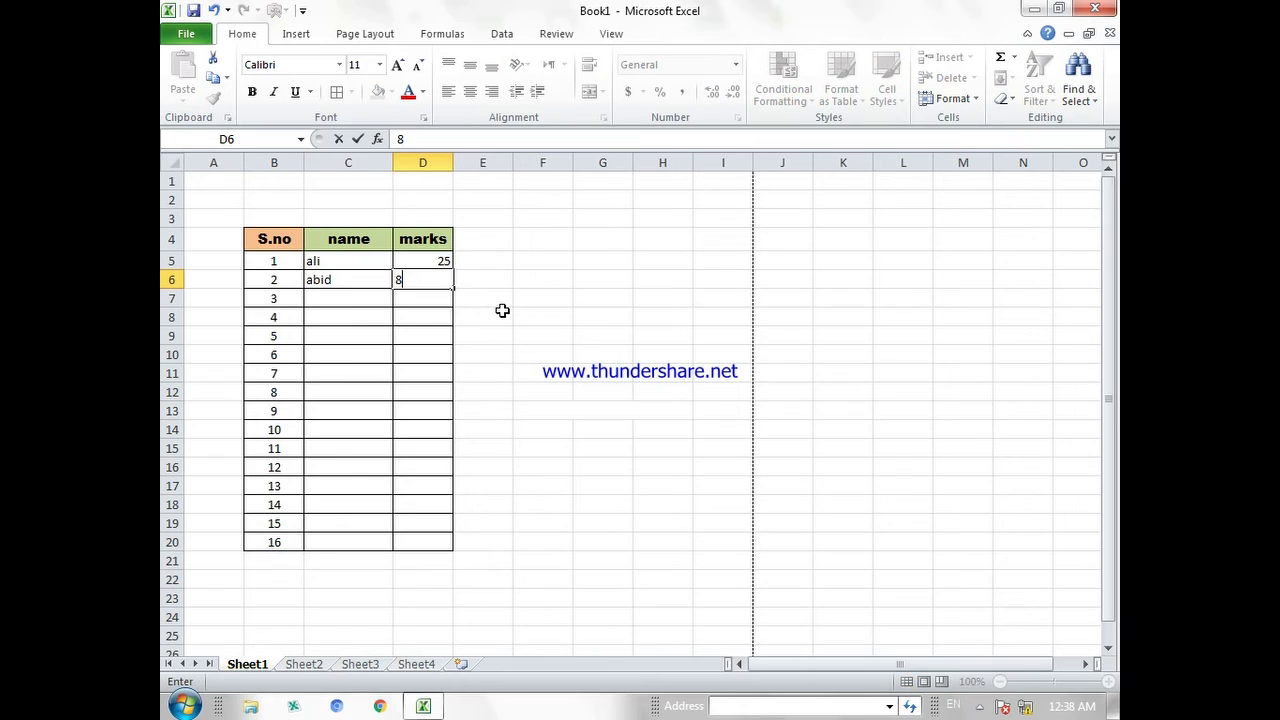
{"action": "type", "text": "2"}
{"action": "left_click", "coordinate": [523, 298]}
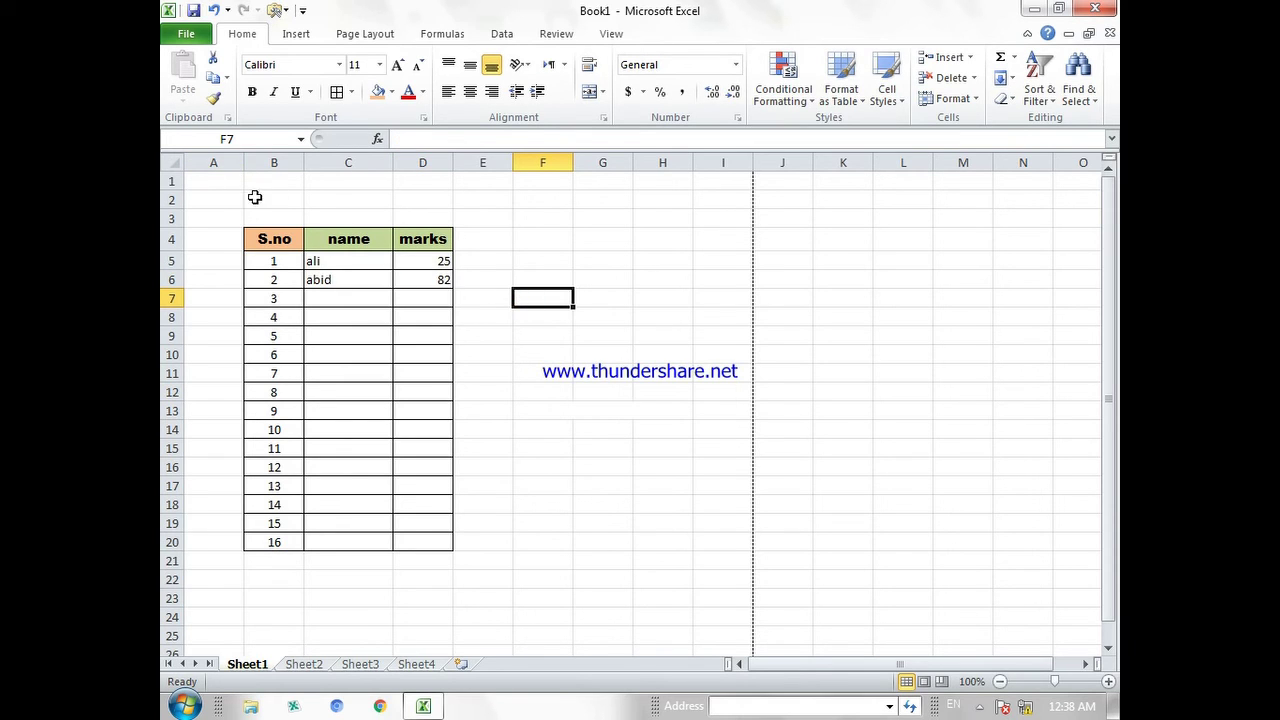
Insert two blank rows above row 2 to make room for a heading above the table.
{"action": "left_click_drag", "start_coordinate": [254, 183], "coordinate": [414, 208]}
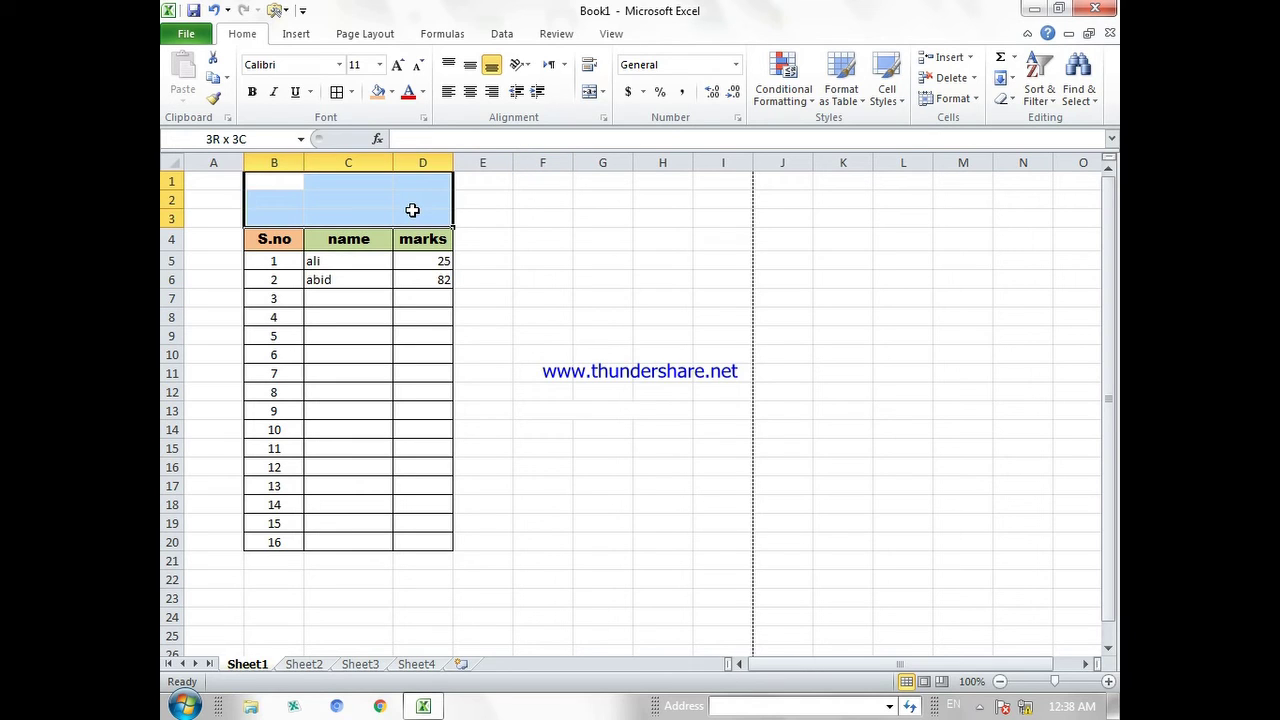
{"action": "left_click", "coordinate": [522, 240]}
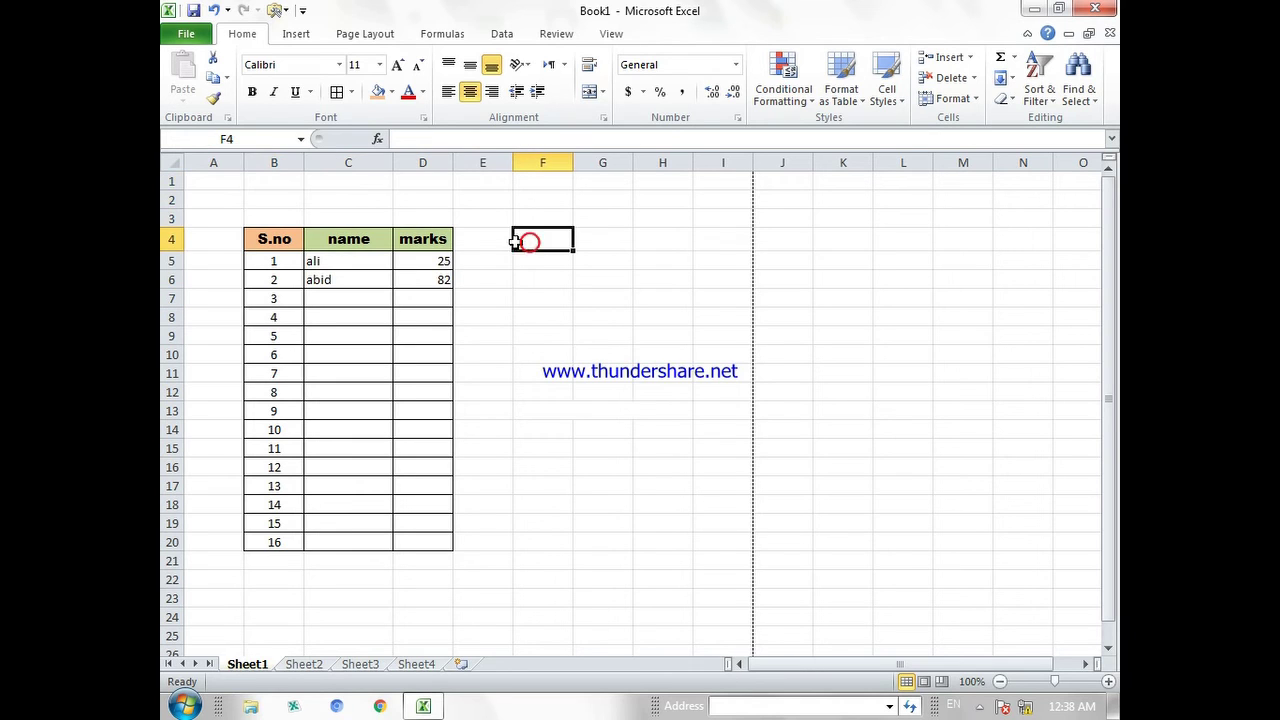
{"action": "left_click", "coordinate": [170, 198]}
{"action": "right_click", "coordinate": [262, 202]}
{"action": "key", "text": "Escape"}
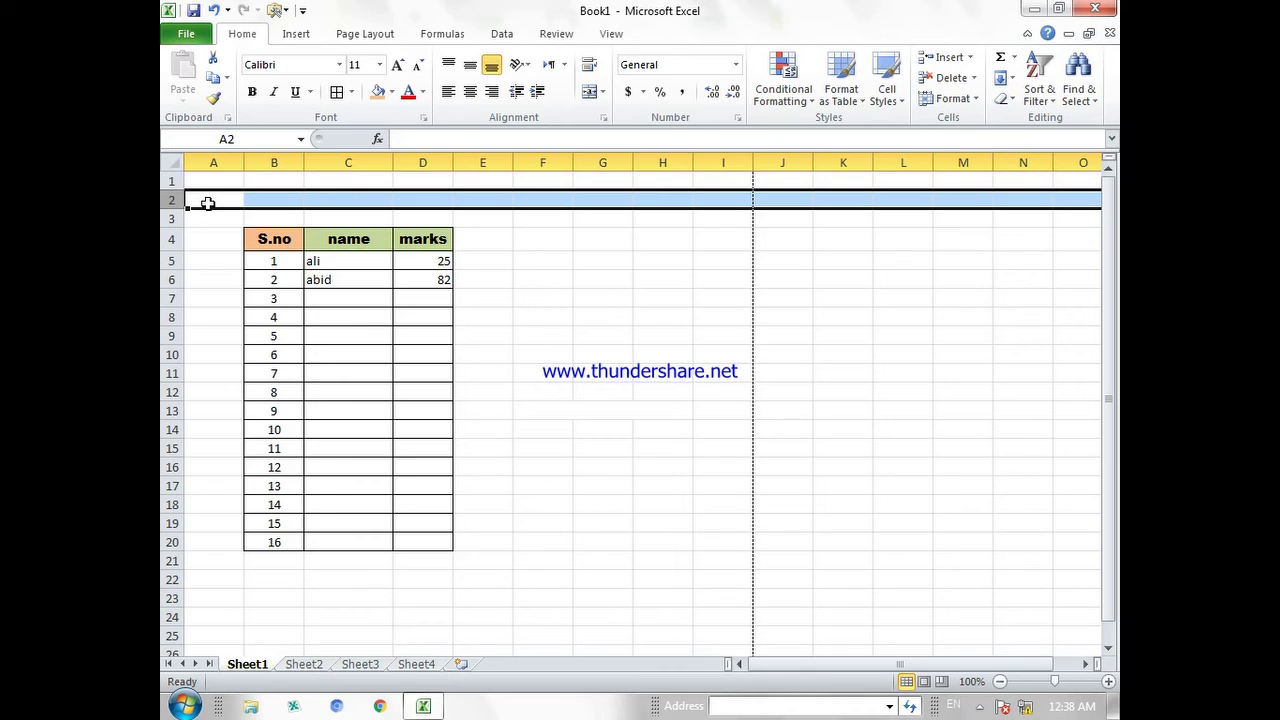
{"action": "right_click", "coordinate": [173, 200]}
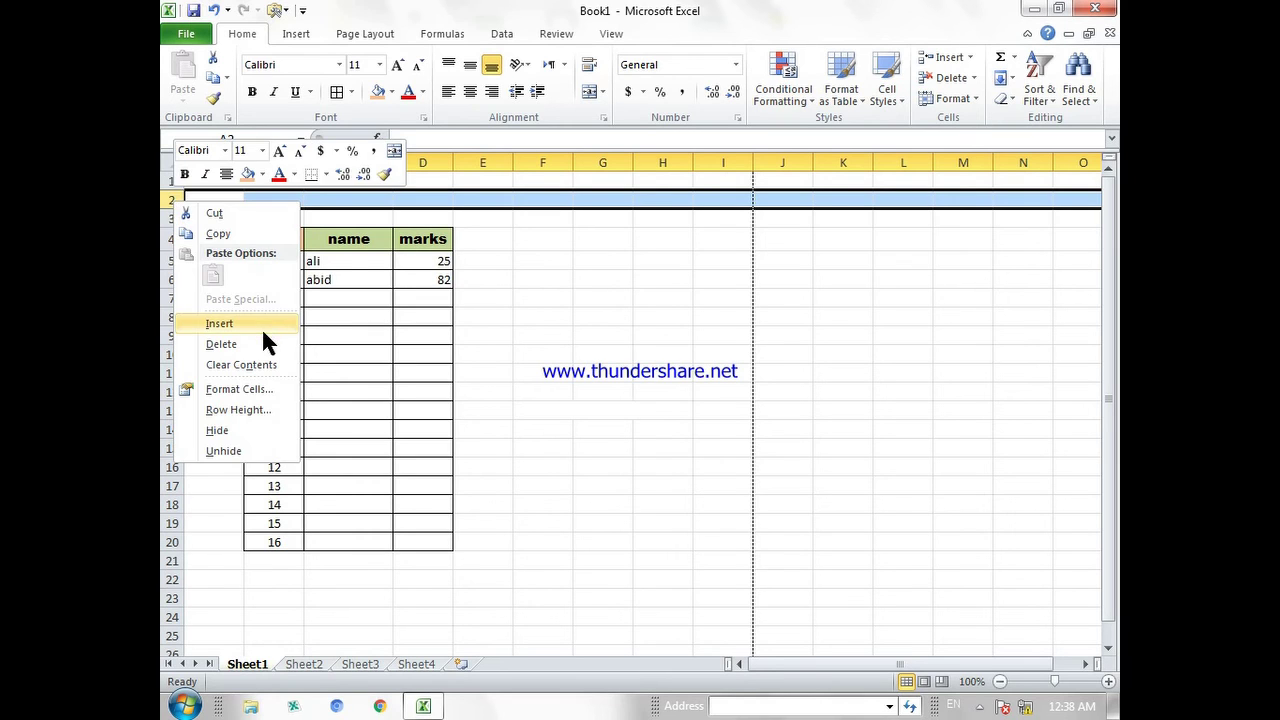
{"action": "left_click", "coordinate": [258, 324]}
{"action": "right_click", "coordinate": [171, 200]}
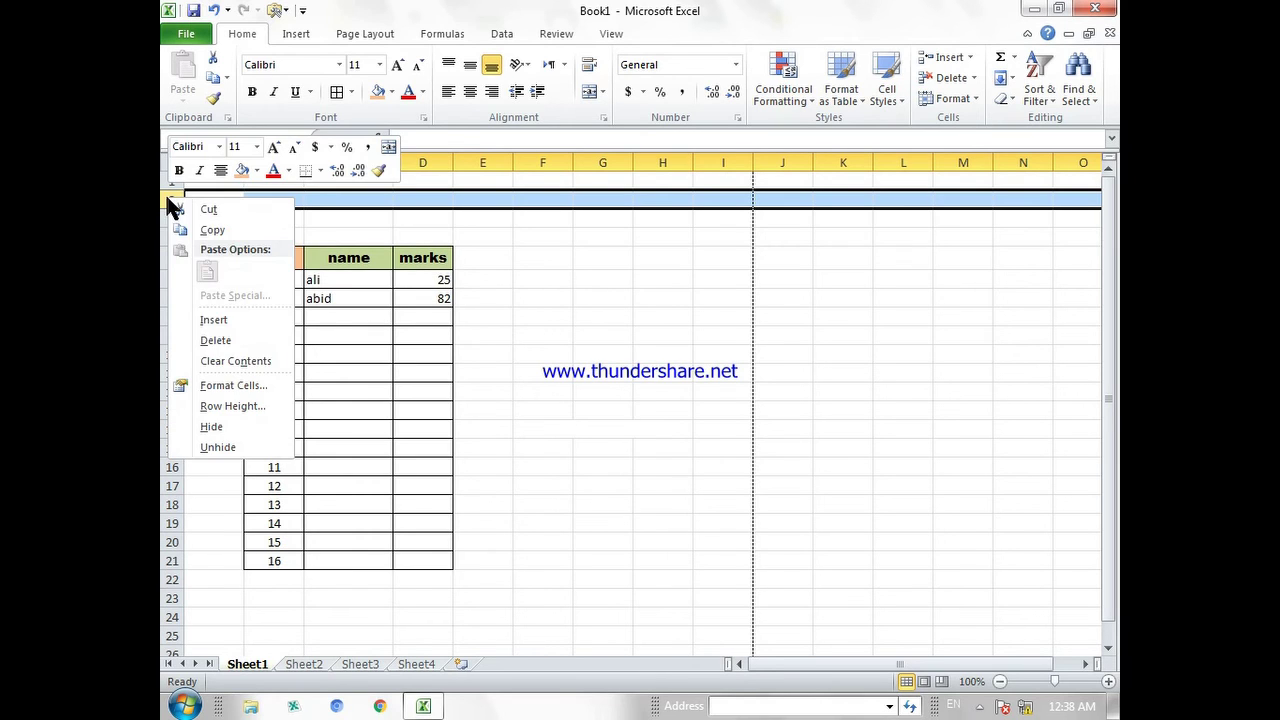
{"action": "left_click", "coordinate": [249, 325]}
{"action": "left_click", "coordinate": [516, 357]}
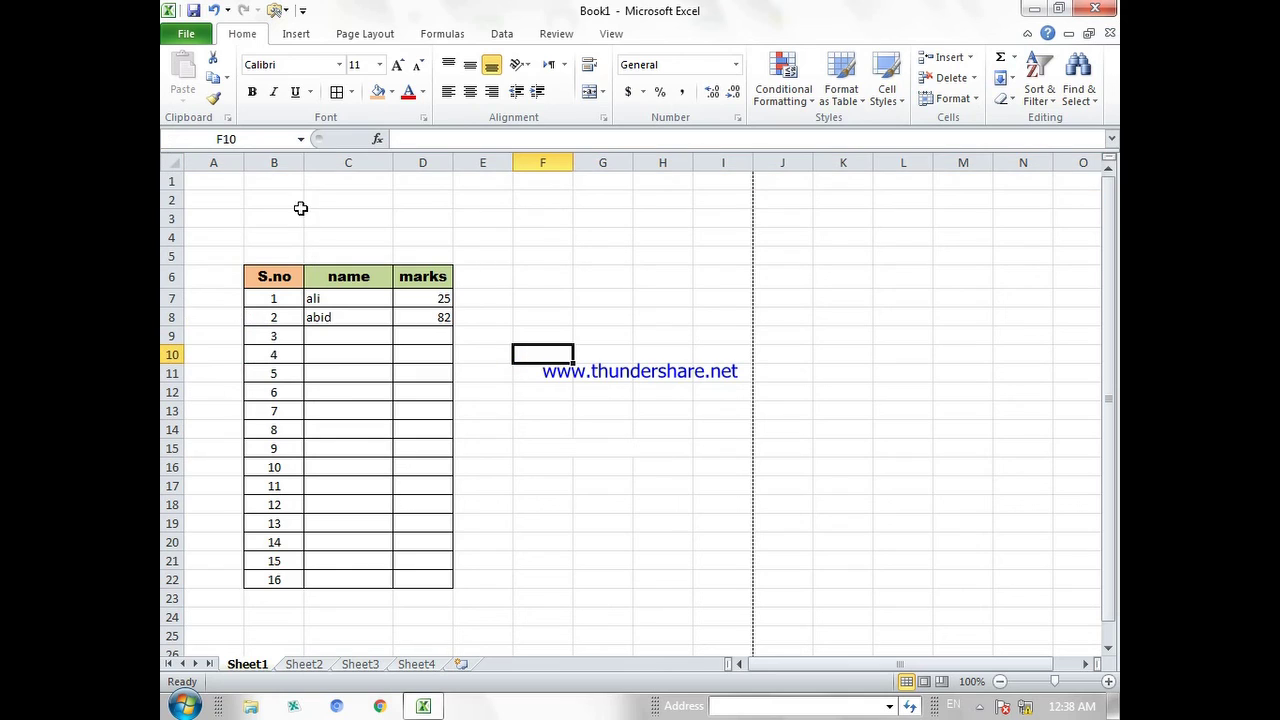
Merge and centre the range B2:D3 and enter the title CEC in it.
{"action": "left_click_drag", "start_coordinate": [253, 199], "coordinate": [414, 211]}
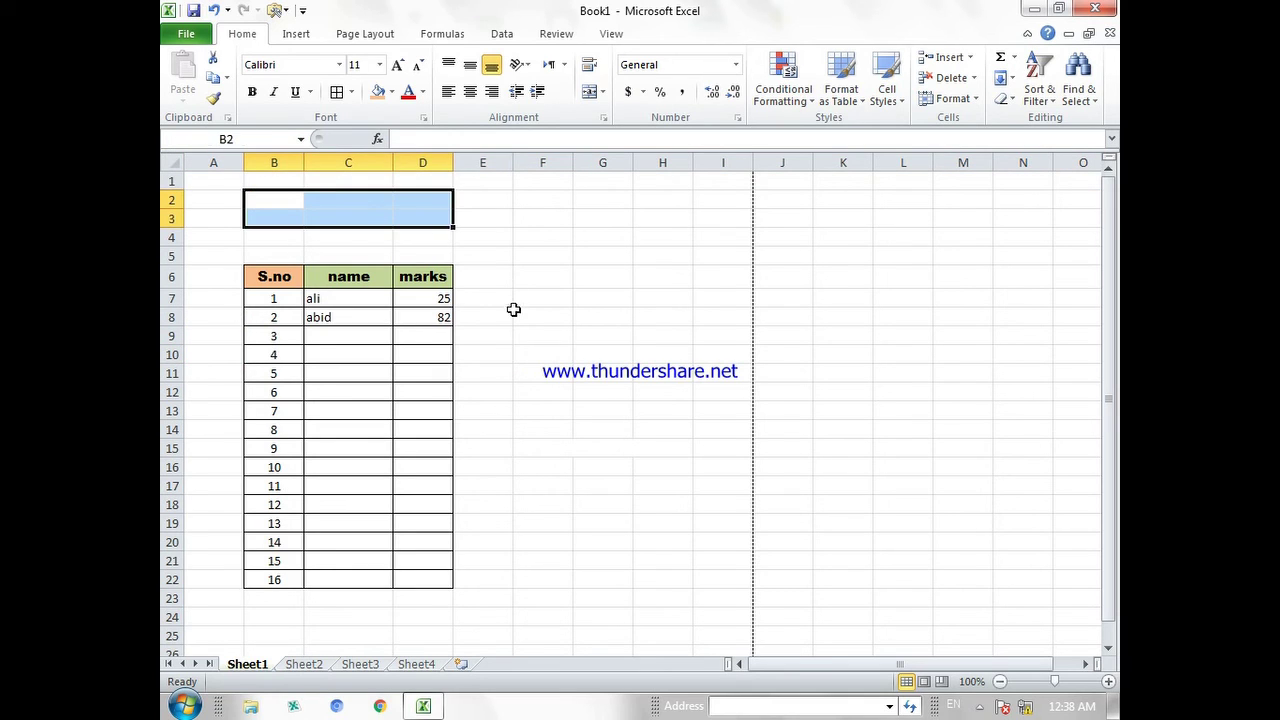
{"action": "left_click", "coordinate": [508, 312]}
{"action": "left_click_drag", "start_coordinate": [269, 202], "coordinate": [411, 220]}
{"action": "left_click", "coordinate": [517, 238]}
{"action": "left_click_drag", "start_coordinate": [282, 202], "coordinate": [416, 218]}
{"action": "left_click", "coordinate": [603, 93]}
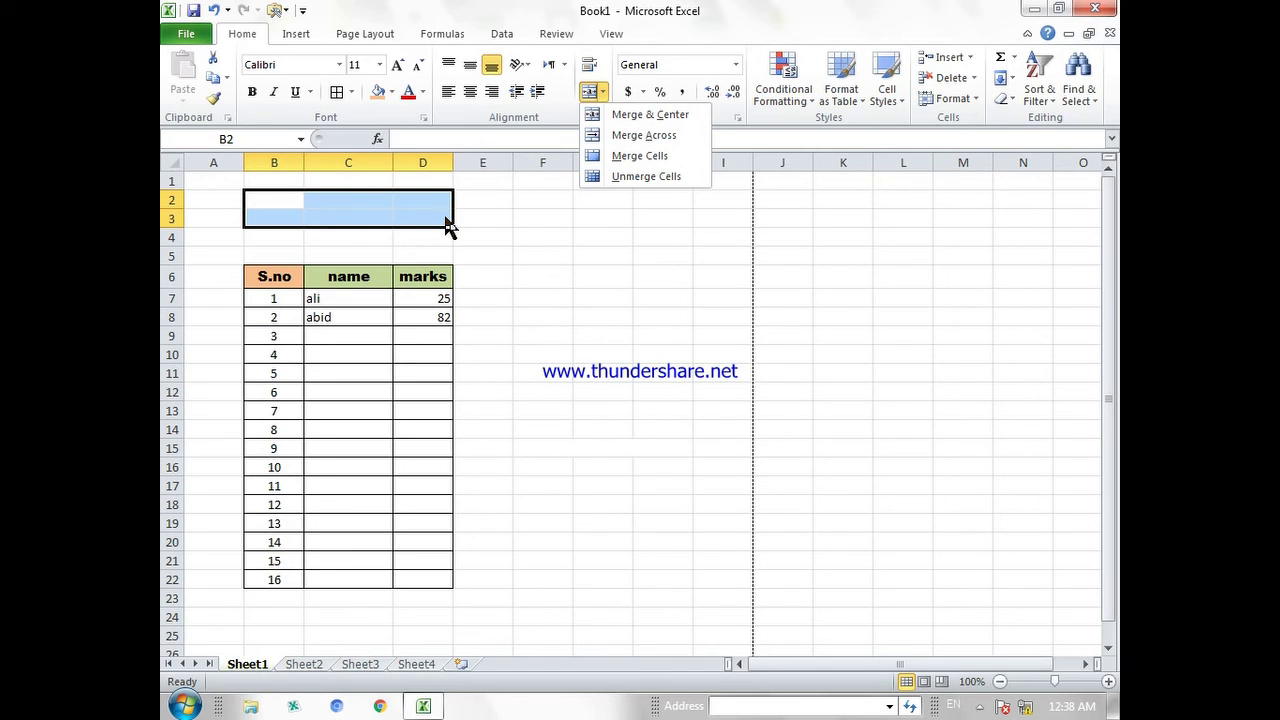
{"action": "left_click", "coordinate": [652, 114]}
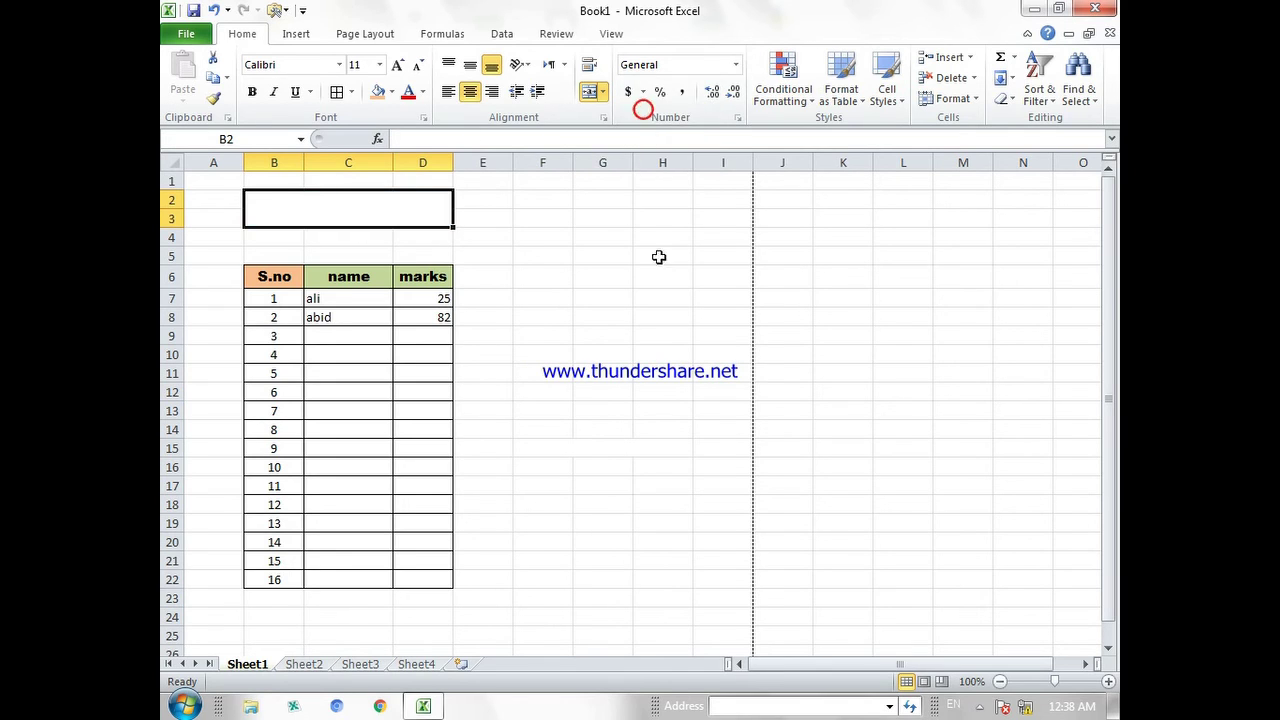
{"action": "type", "text": "CEC"}
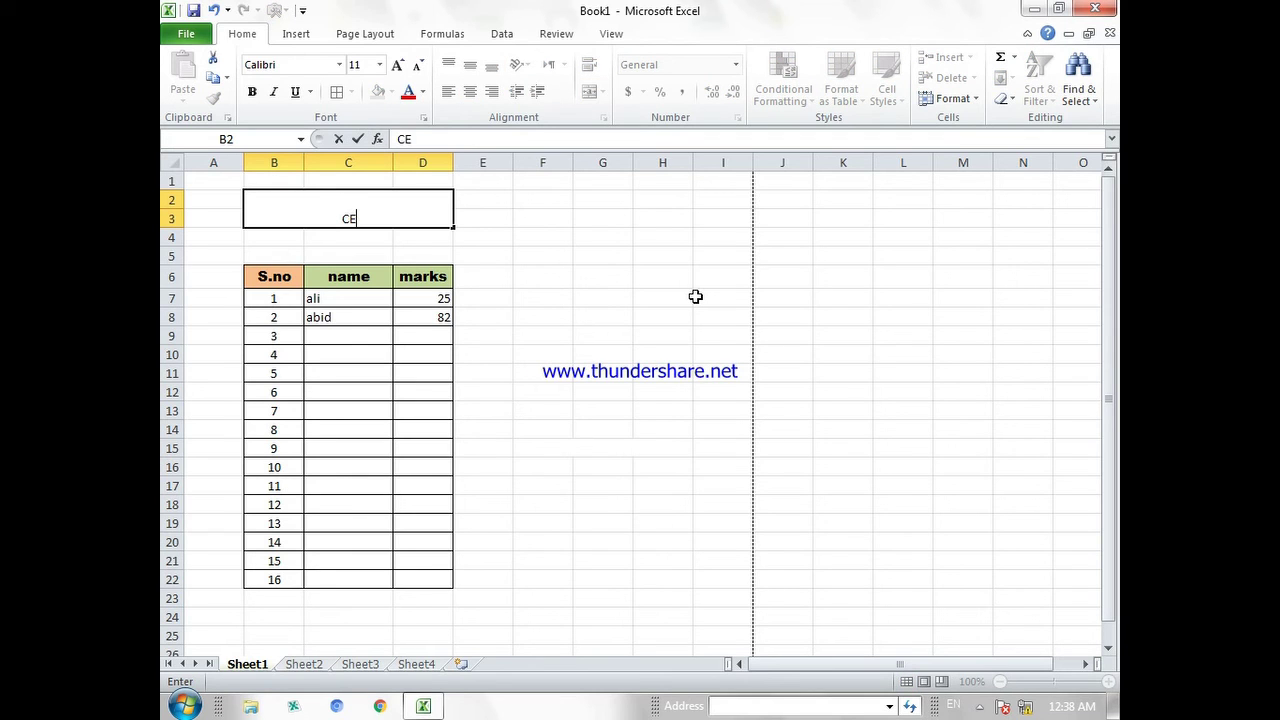
{"action": "left_click", "coordinate": [481, 276]}
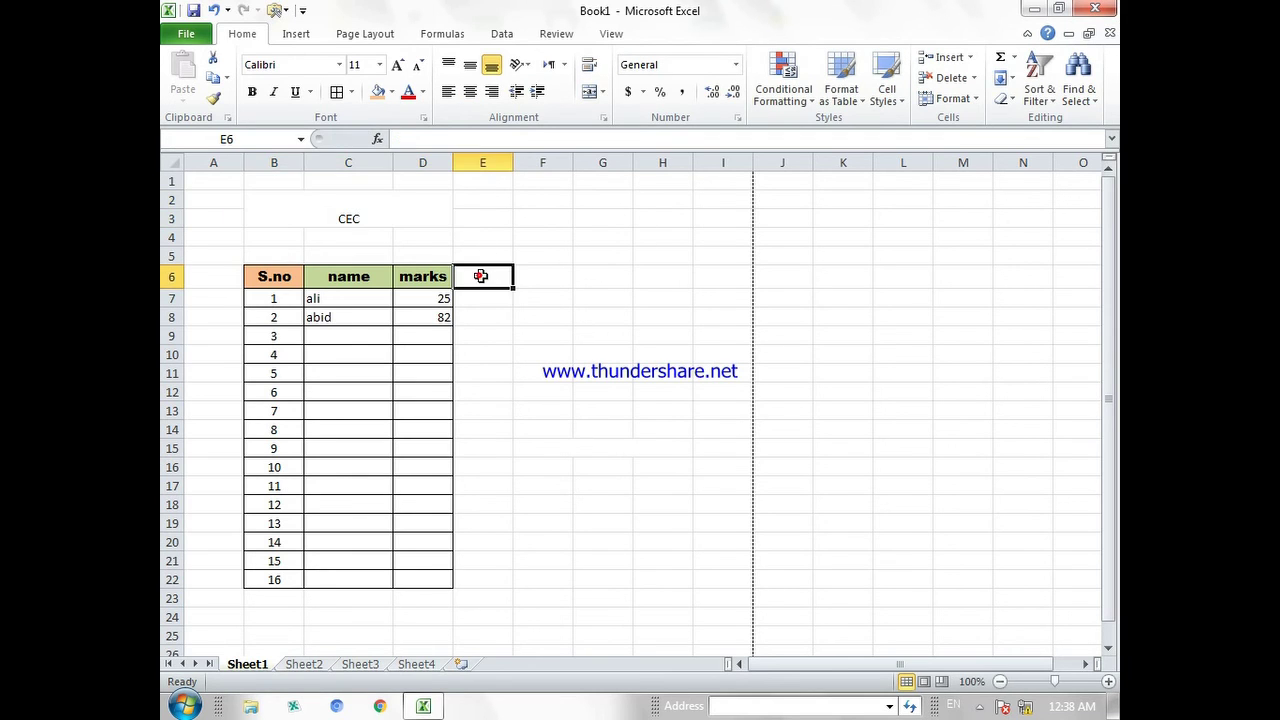
Middle-align the CEC title vertically, make it bold and set its font size to 28.
{"action": "left_click", "coordinate": [388, 216]}
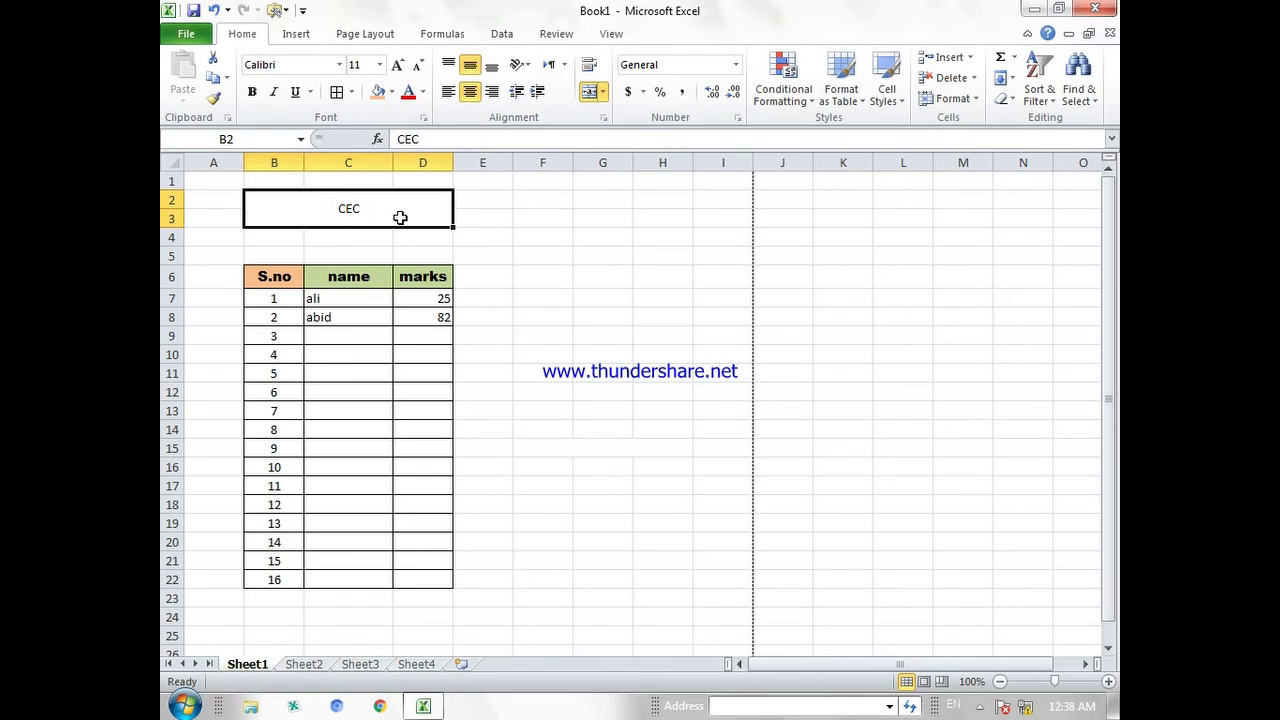
{"action": "left_click", "coordinate": [252, 91]}
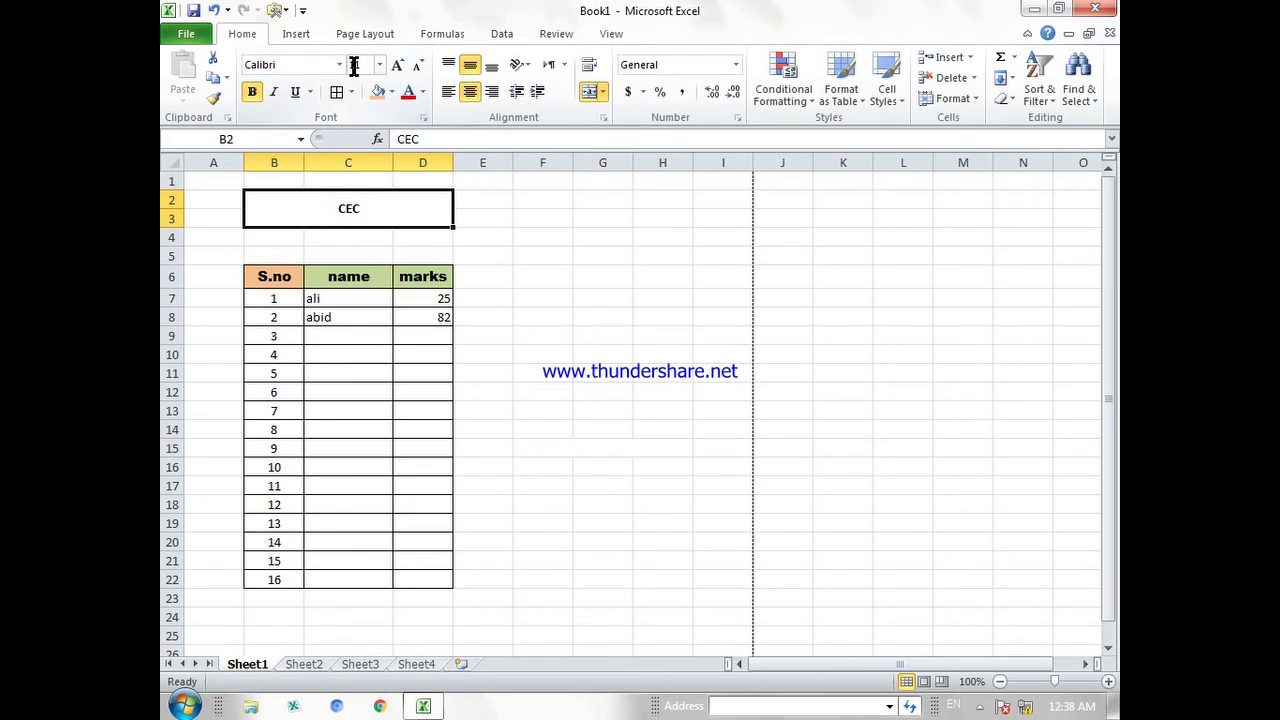
{"action": "left_click", "coordinate": [397, 65]}
{"action": "left_click", "coordinate": [397, 65]}
{"action": "left_click", "coordinate": [397, 65]}
{"action": "left_click", "coordinate": [397, 65]}
{"action": "left_click", "coordinate": [397, 65]}
{"action": "left_click", "coordinate": [397, 65]}
{"action": "left_click", "coordinate": [397, 65]}
{"action": "left_click", "coordinate": [397, 65]}
{"action": "left_click", "coordinate": [397, 65]}
{"action": "left_click", "coordinate": [397, 65]}
{"action": "left_click", "coordinate": [397, 65]}
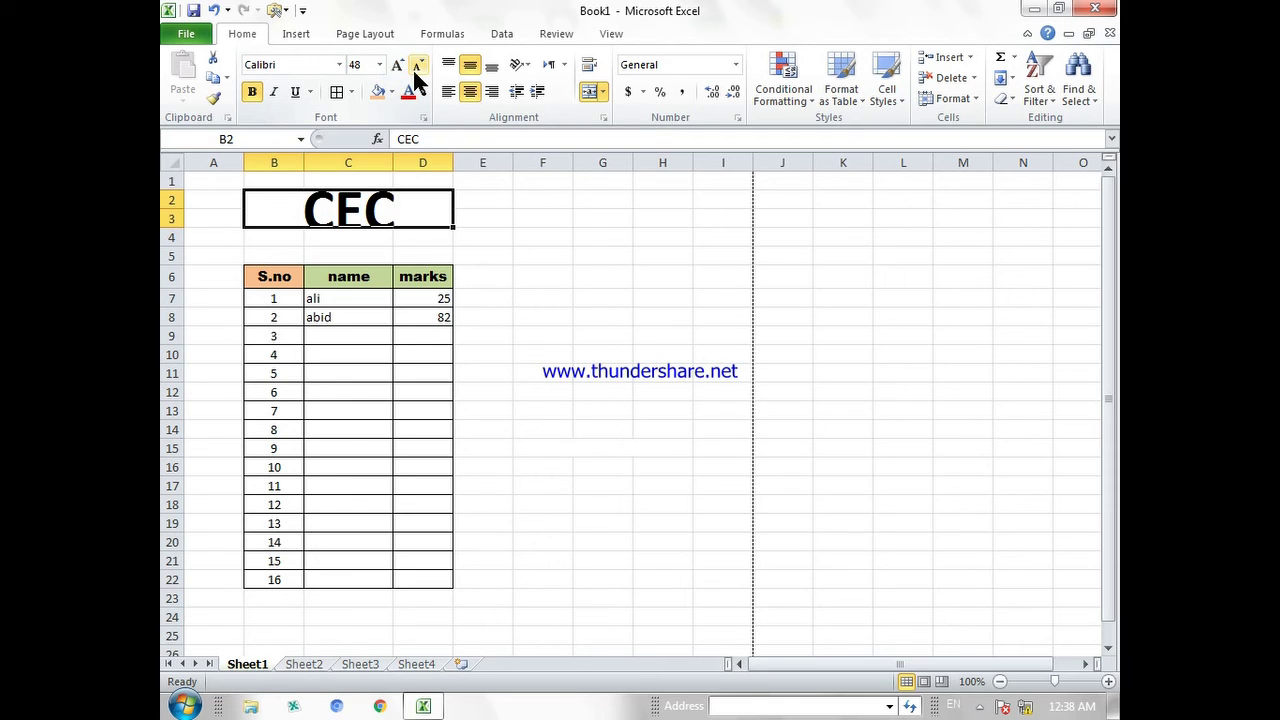
{"action": "left_click", "coordinate": [416, 66]}
{"action": "left_click", "coordinate": [416, 66]}
Change the font colour of the CEC title to dark teal.
{"action": "left_click", "coordinate": [423, 91]}
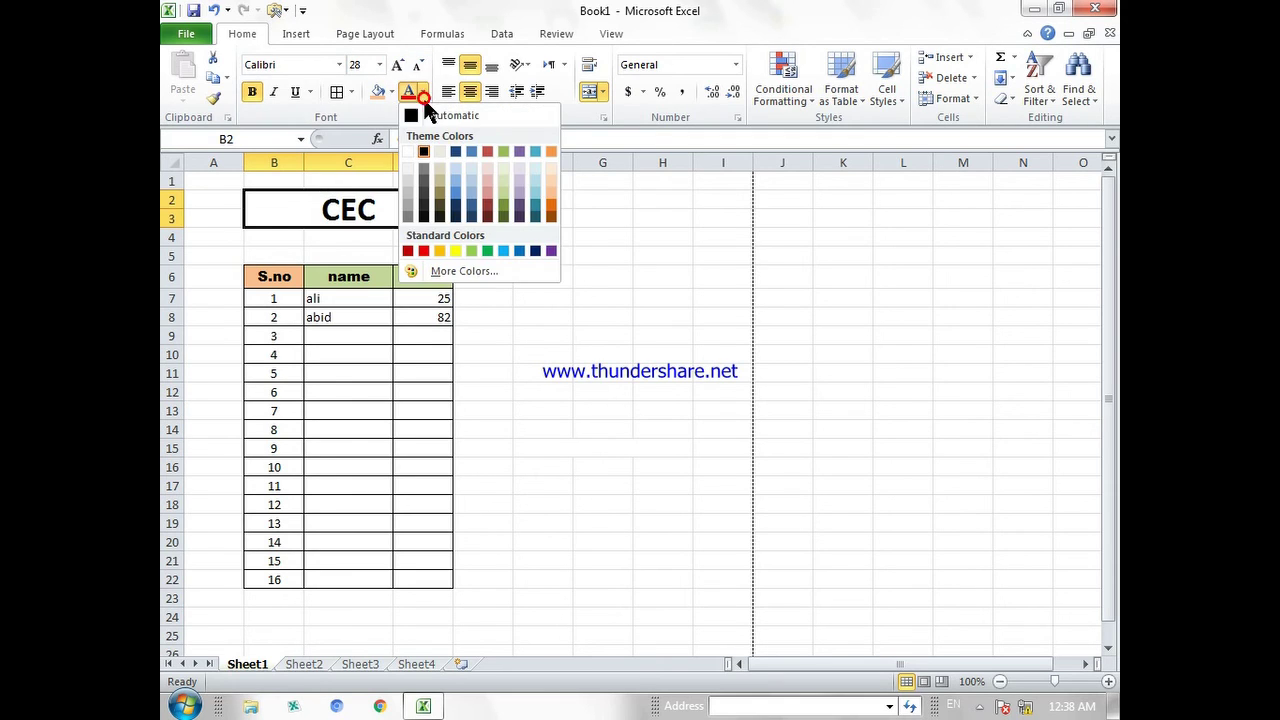
{"action": "left_click", "coordinate": [533, 202]}
{"action": "left_click", "coordinate": [609, 251]}
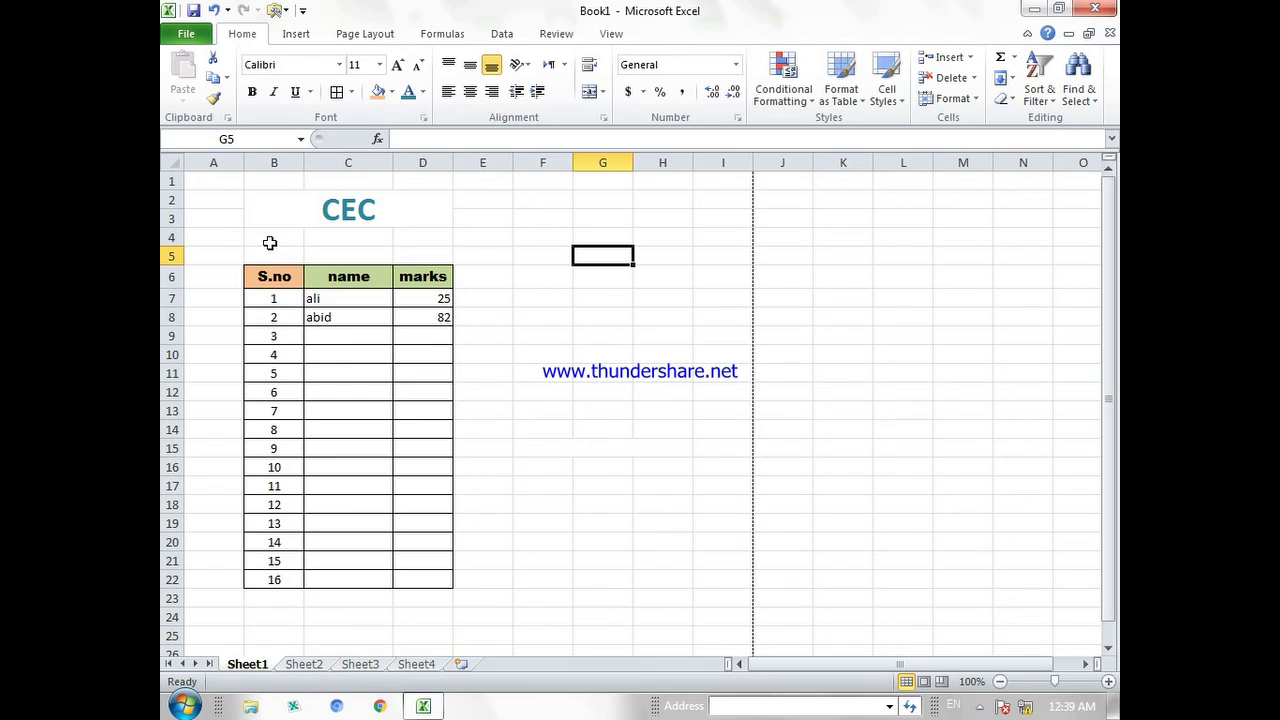
{"action": "left_click", "coordinate": [377, 213]}
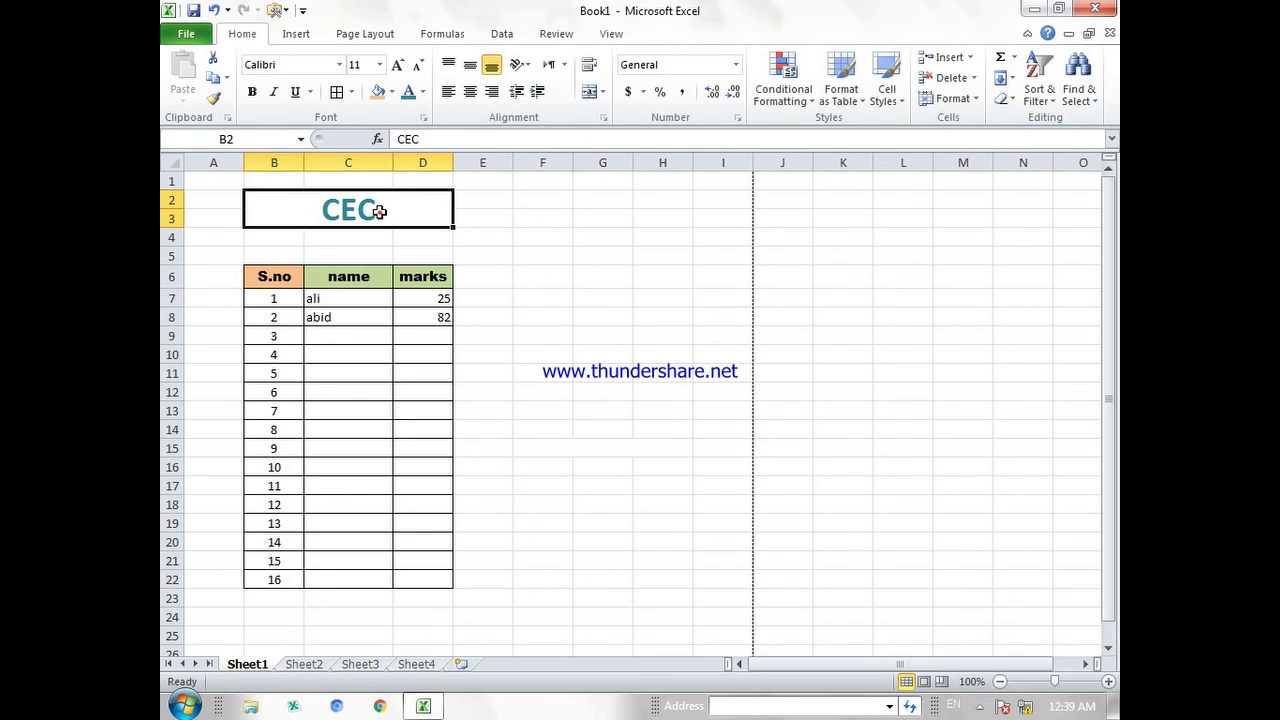
Merge and centre the range B4:D5 between the title and the table headers.
{"action": "left_click_drag", "start_coordinate": [267, 241], "coordinate": [401, 253]}
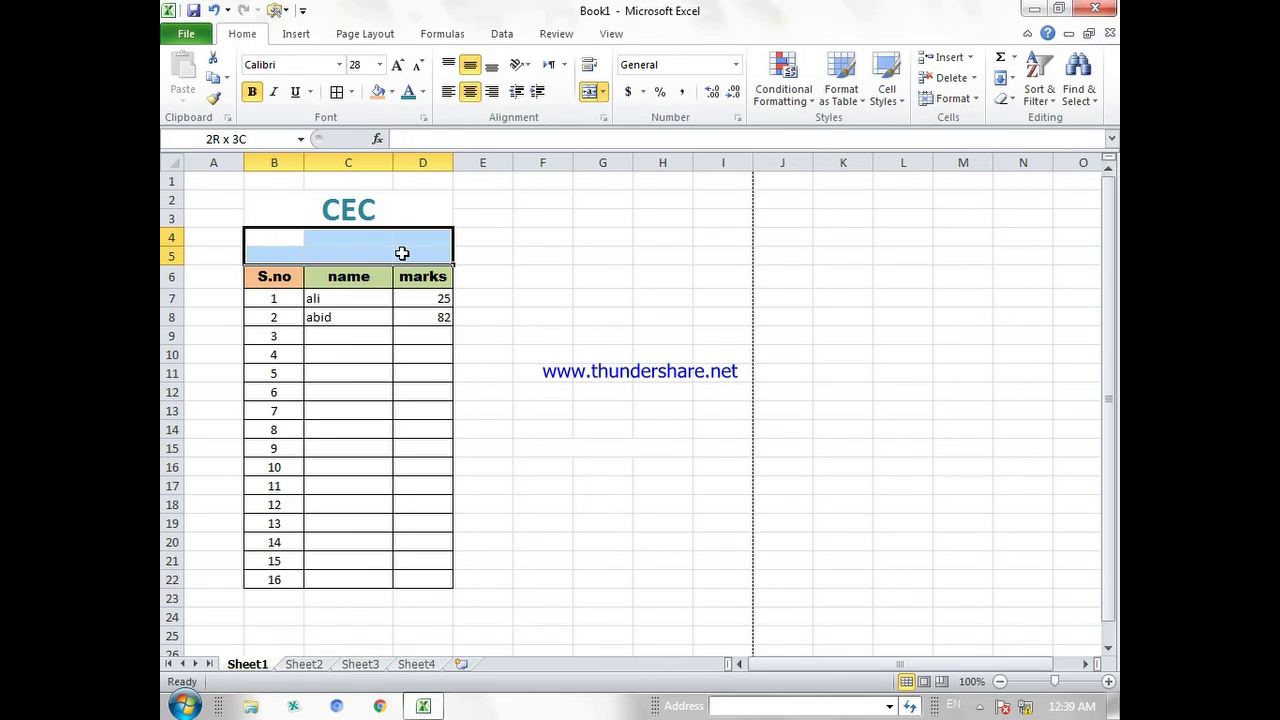
{"action": "left_click", "coordinate": [601, 91]}
{"action": "left_click", "coordinate": [622, 114]}
{"action": "left_click", "coordinate": [560, 298]}
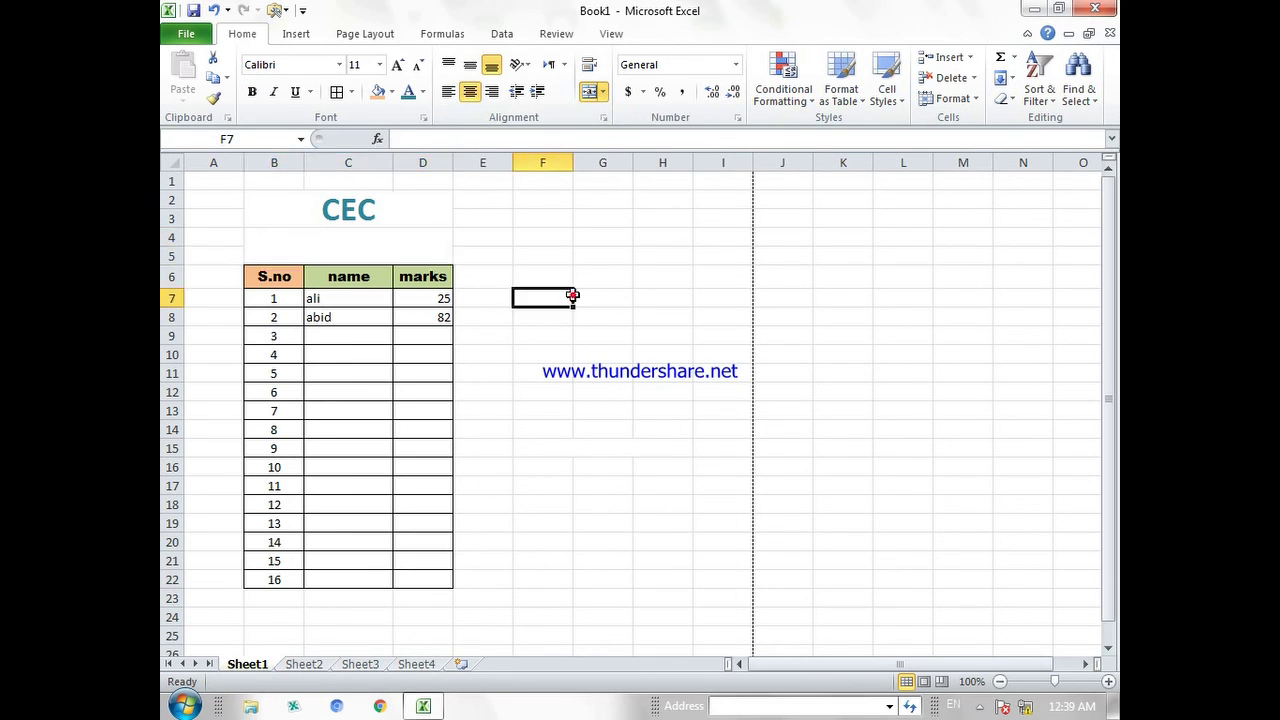
Enter "Date: 25 apr" in the merged cell B4 below the title.
{"action": "left_click", "coordinate": [276, 248]}
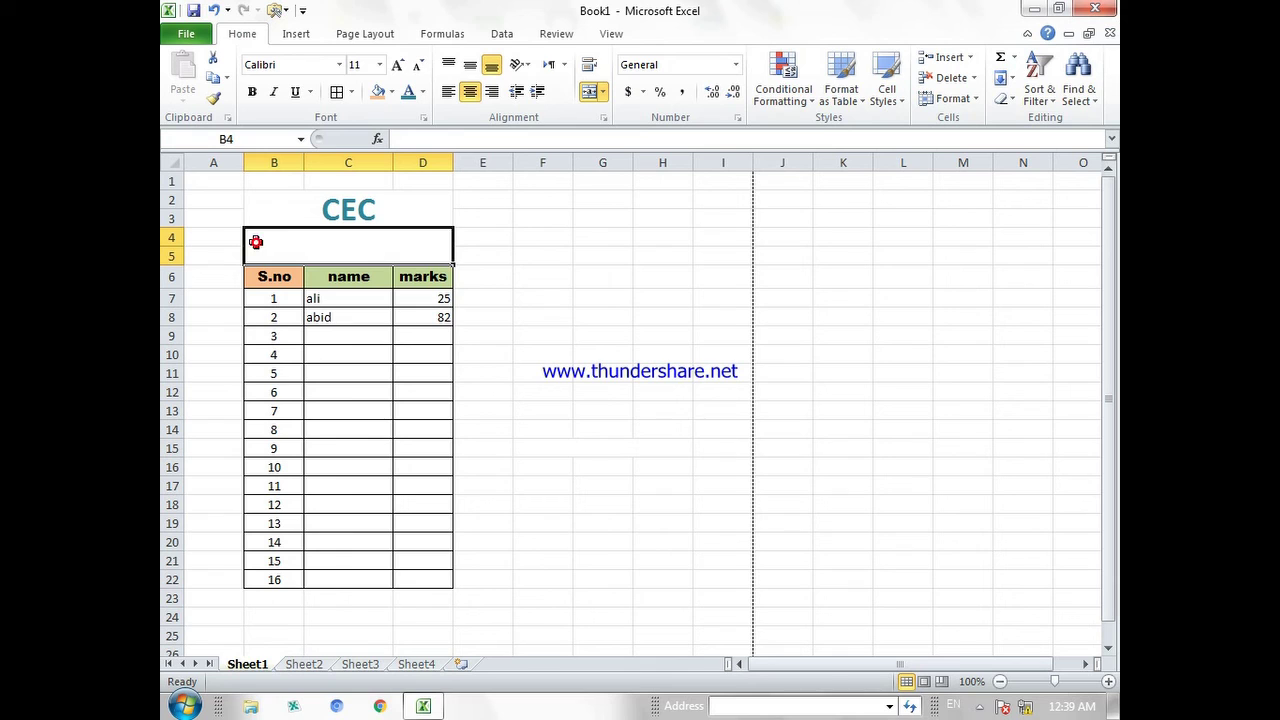
{"action": "left_click", "coordinate": [541, 313]}
{"action": "left_click", "coordinate": [364, 243]}
{"action": "type", "text": "DAt"}
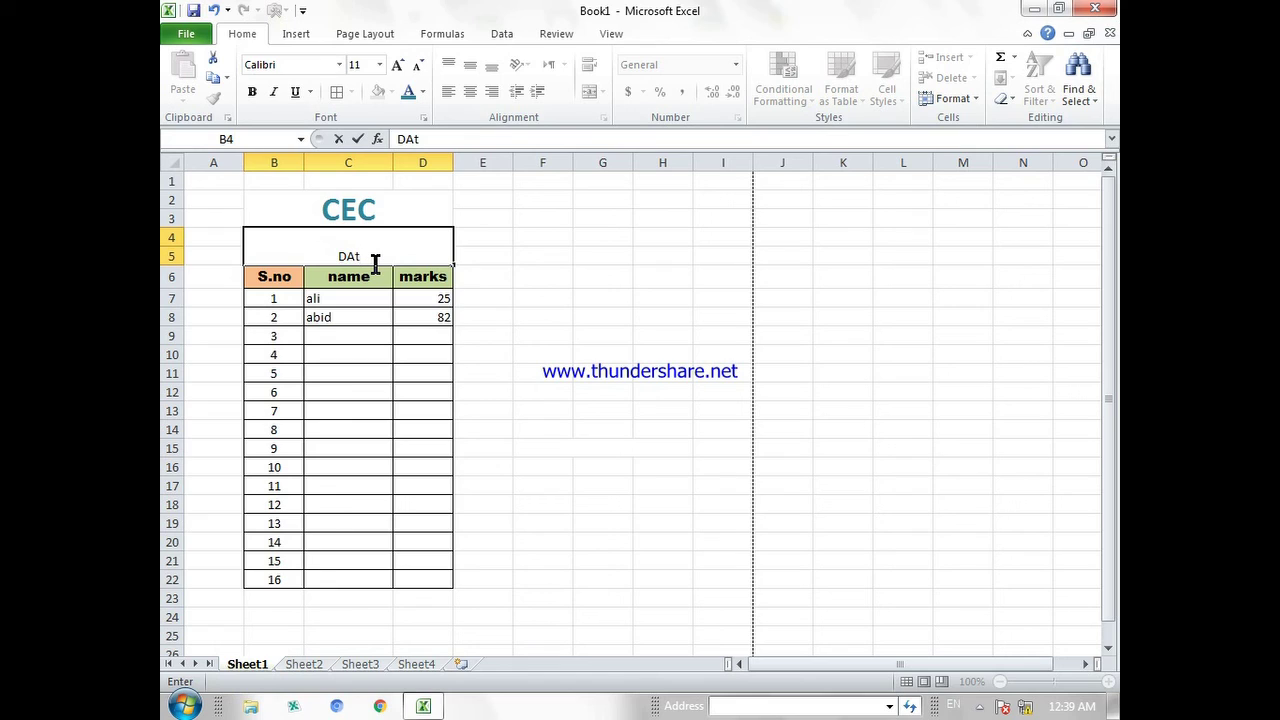
{"action": "key", "text": "BackSpace"}
{"action": "key", "text": "BackSpace"}
{"action": "type", "text": "ate: 25 apr"}
{"action": "key", "text": "Return"}
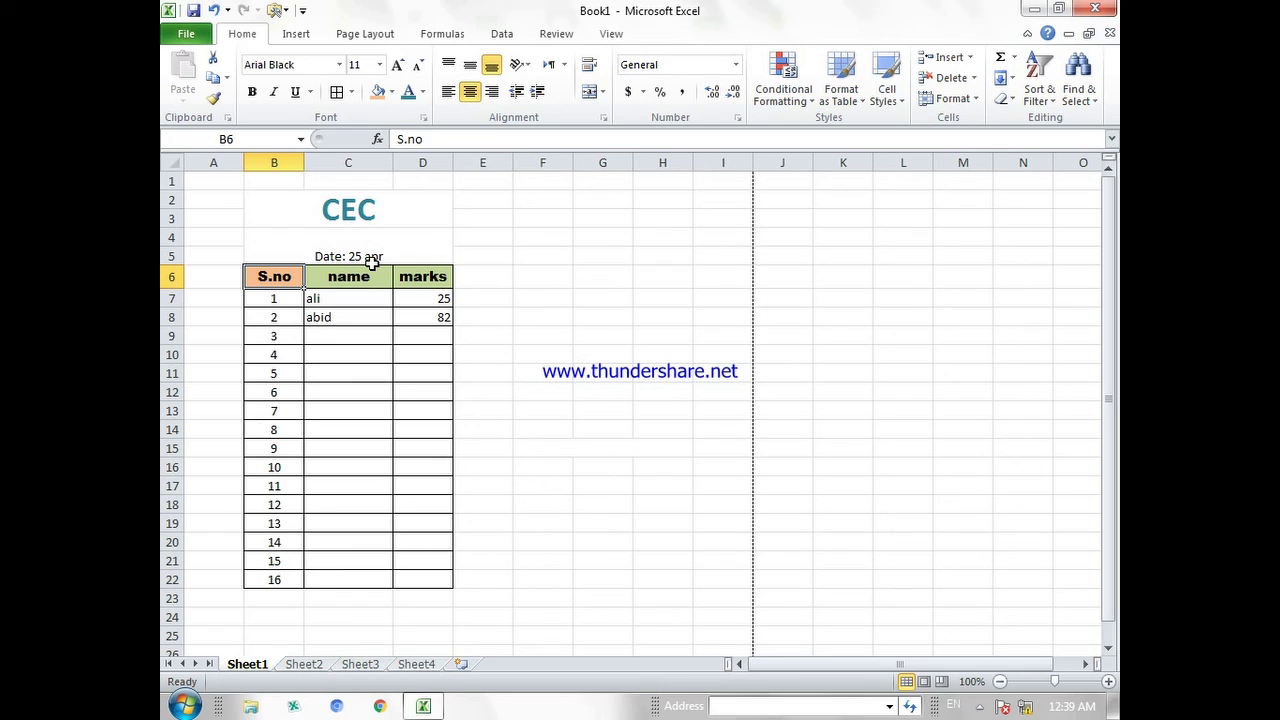
Align the date text in B4 to the top and left of the merged cell.
{"action": "left_click", "coordinate": [372, 262]}
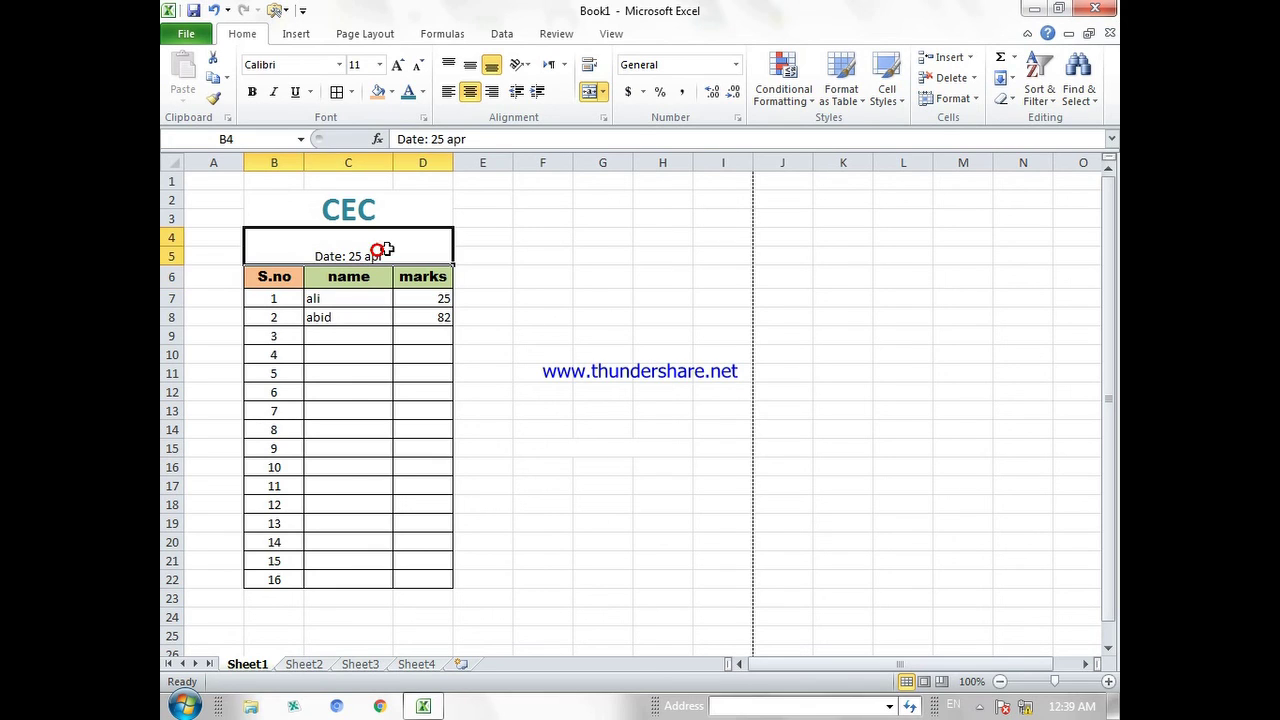
{"action": "left_click", "coordinate": [447, 67]}
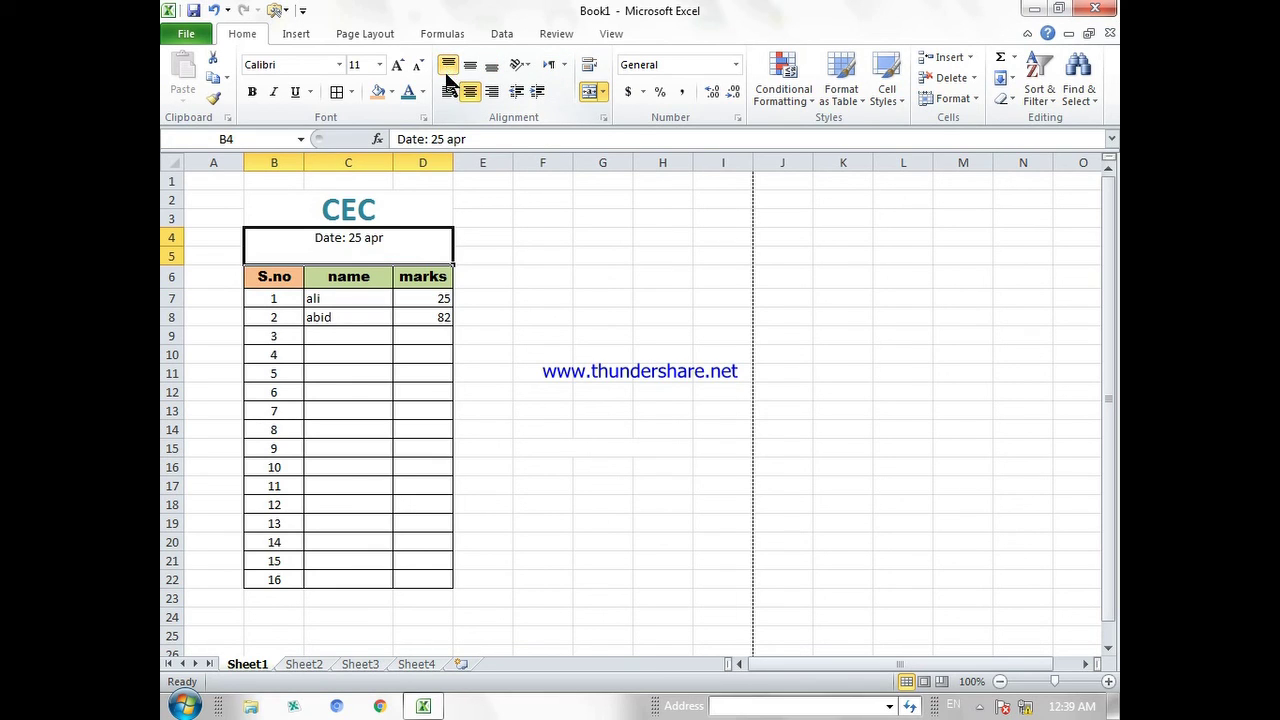
{"action": "left_click", "coordinate": [447, 92]}
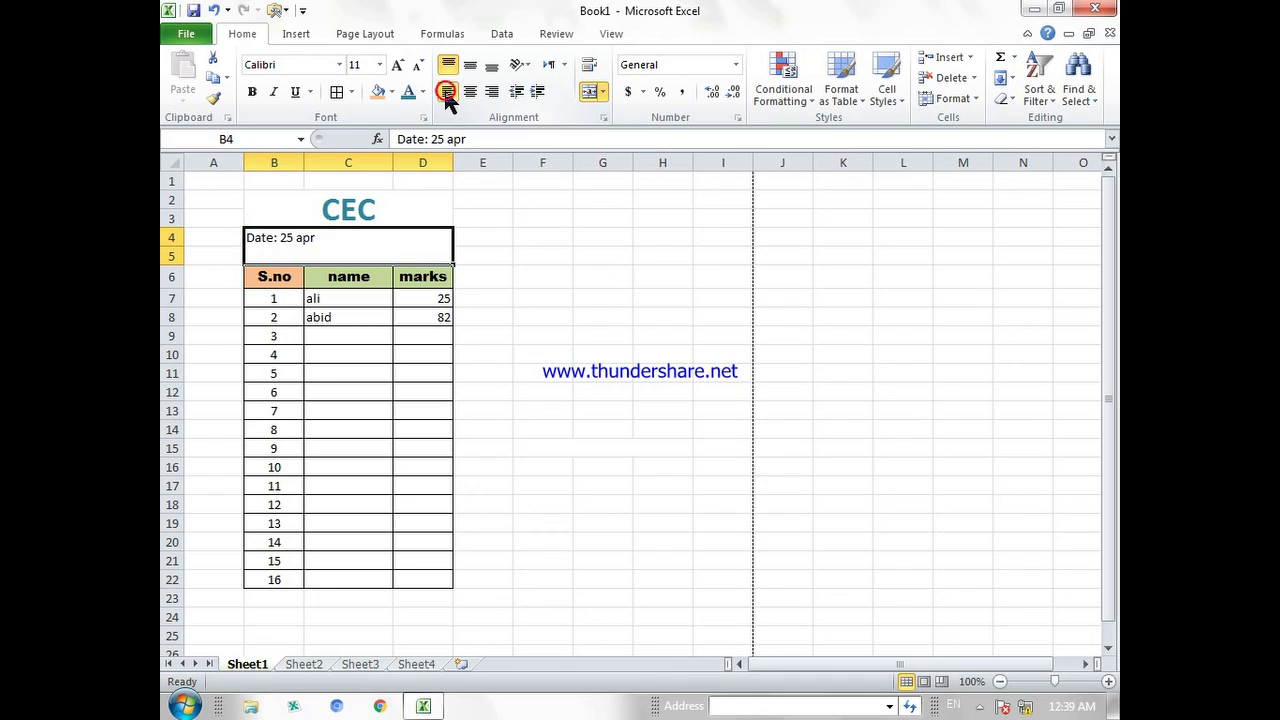
Add a second line reading "Paper: Math" below the date within cell B4.
{"action": "double_click", "coordinate": [343, 240]}
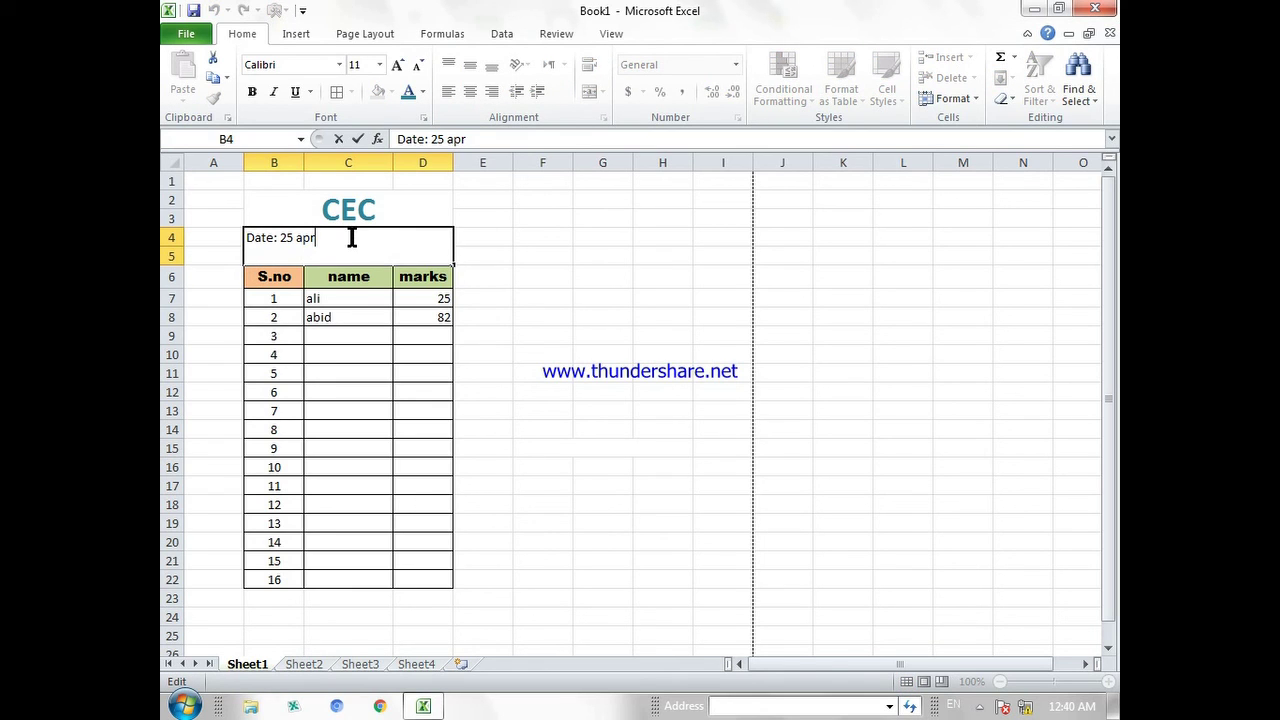
{"action": "key", "text": "alt+Return"}
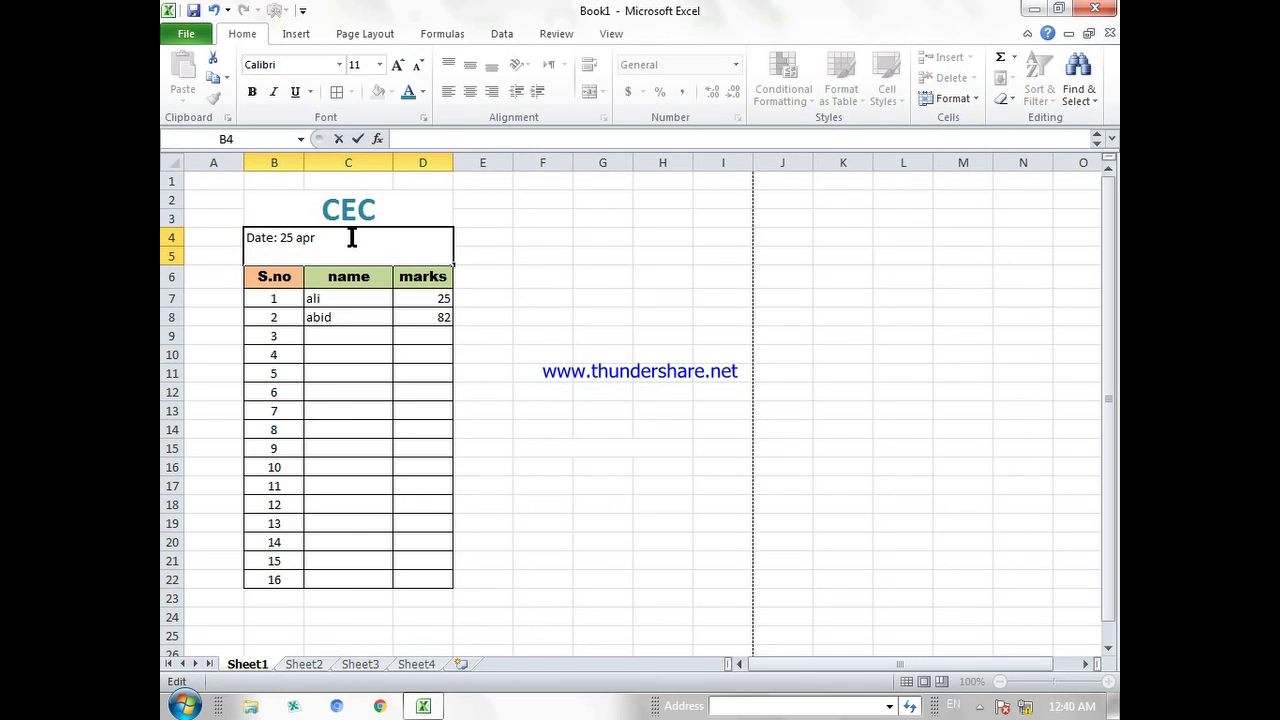
{"action": "type", "text": "aper: Mat"}
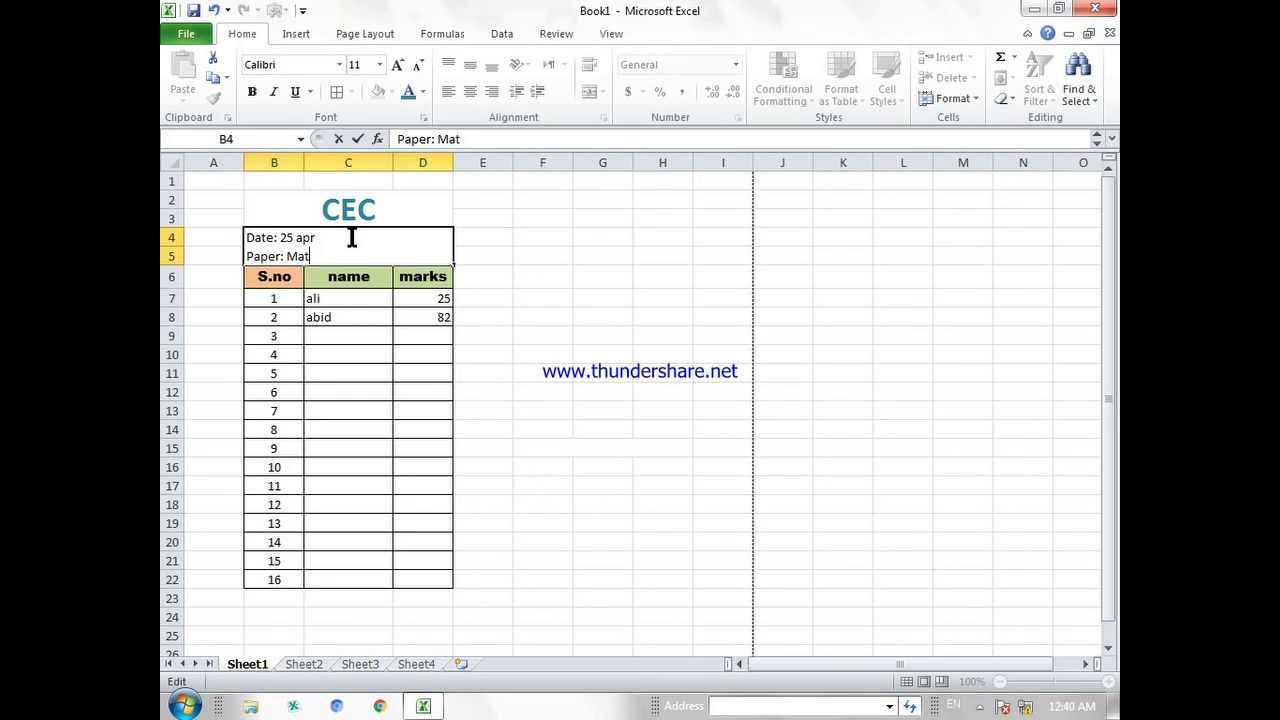
{"action": "type", "text": "rh"}
{"action": "left_click", "coordinate": [560, 355]}
Centre the date and paper text in B4 horizontally and make it bold.
{"action": "left_click", "coordinate": [330, 246]}
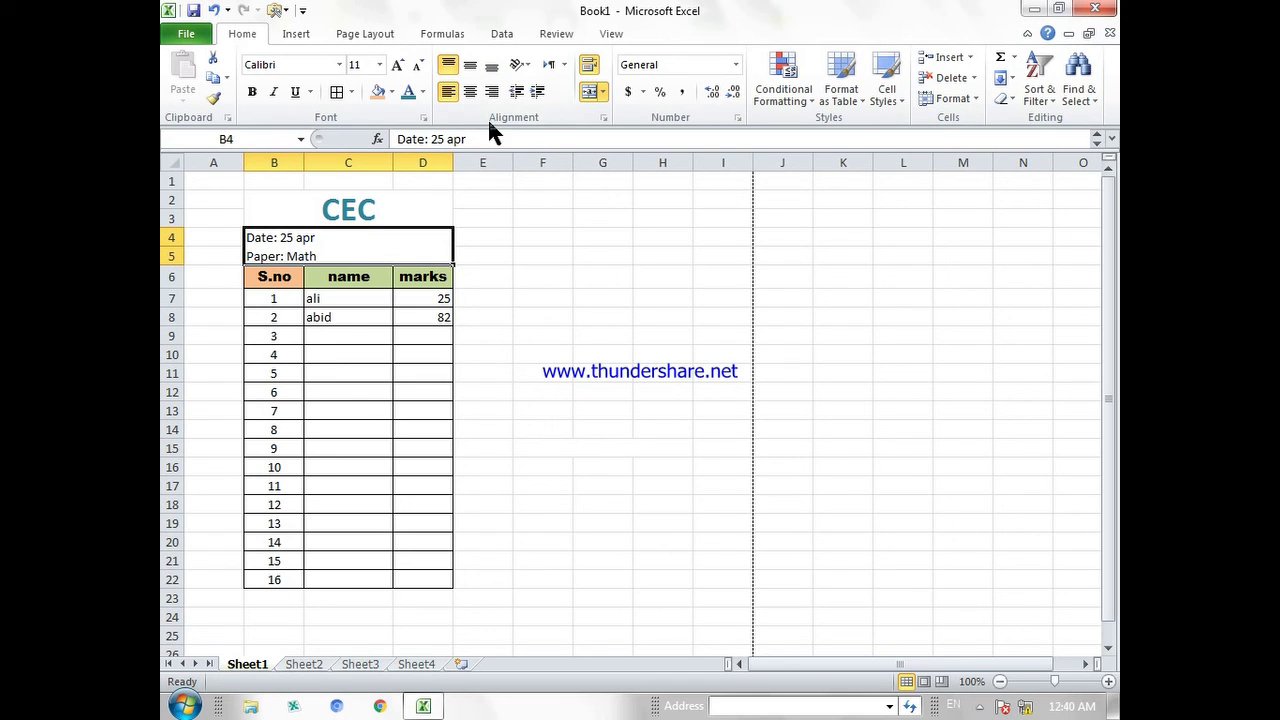
{"action": "left_click", "coordinate": [471, 91]}
{"action": "left_click", "coordinate": [252, 91]}
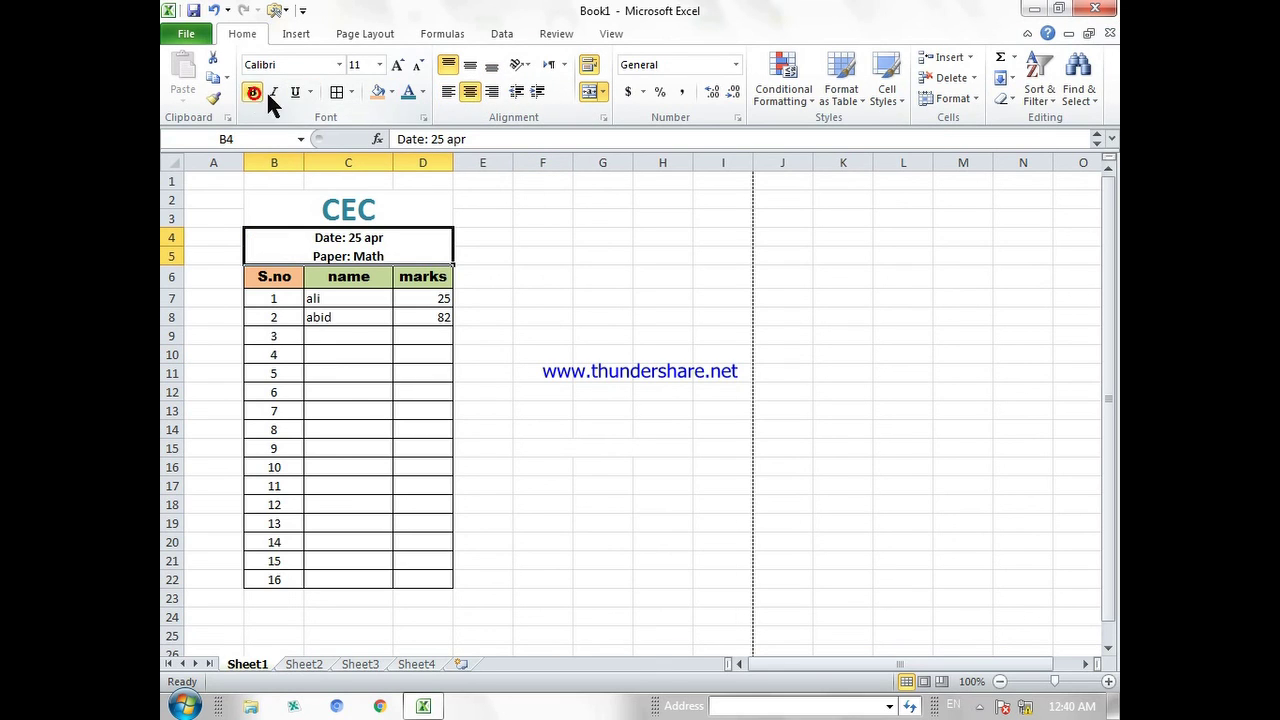
Change the font colour of the date and paper text to dark orange-brown.
{"action": "left_click", "coordinate": [424, 91]}
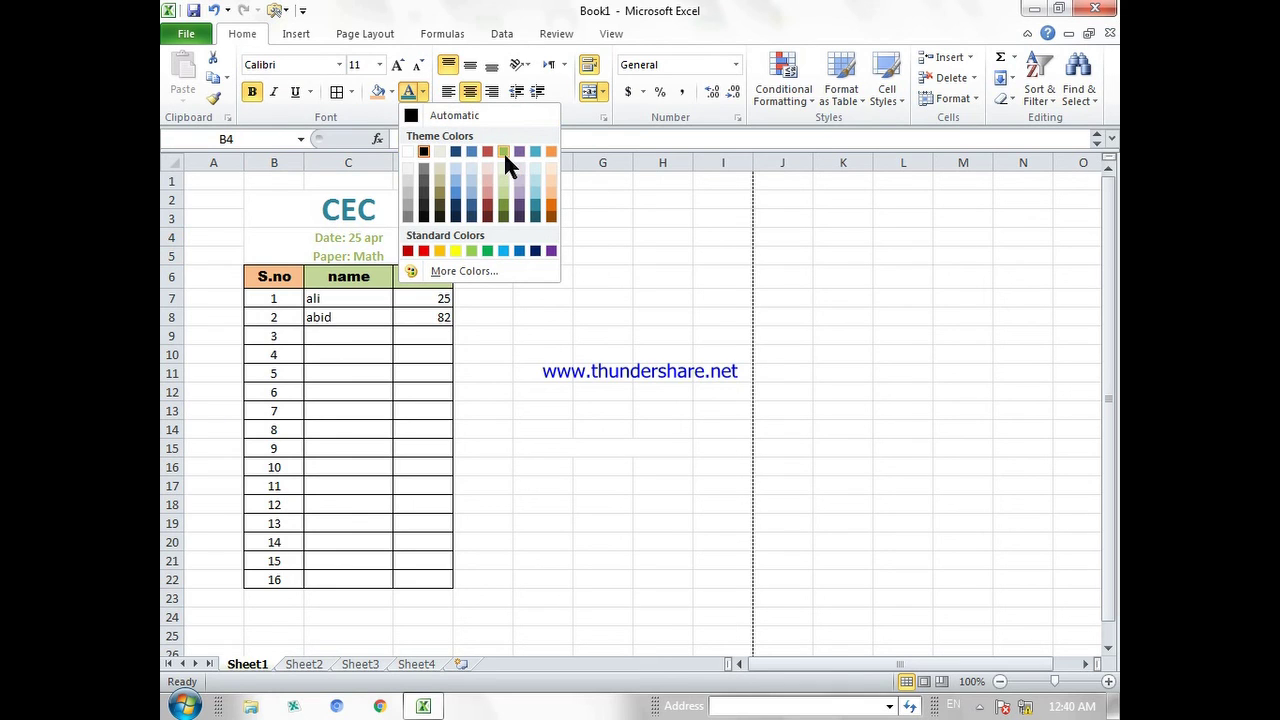
{"action": "left_click", "coordinate": [553, 222]}
{"action": "left_click", "coordinate": [551, 223]}
{"action": "left_click_drag", "start_coordinate": [275, 198], "coordinate": [380, 243]}
{"action": "left_click", "coordinate": [500, 251]}
Fill the merged CEC title cell with green.
{"action": "left_click", "coordinate": [428, 206]}
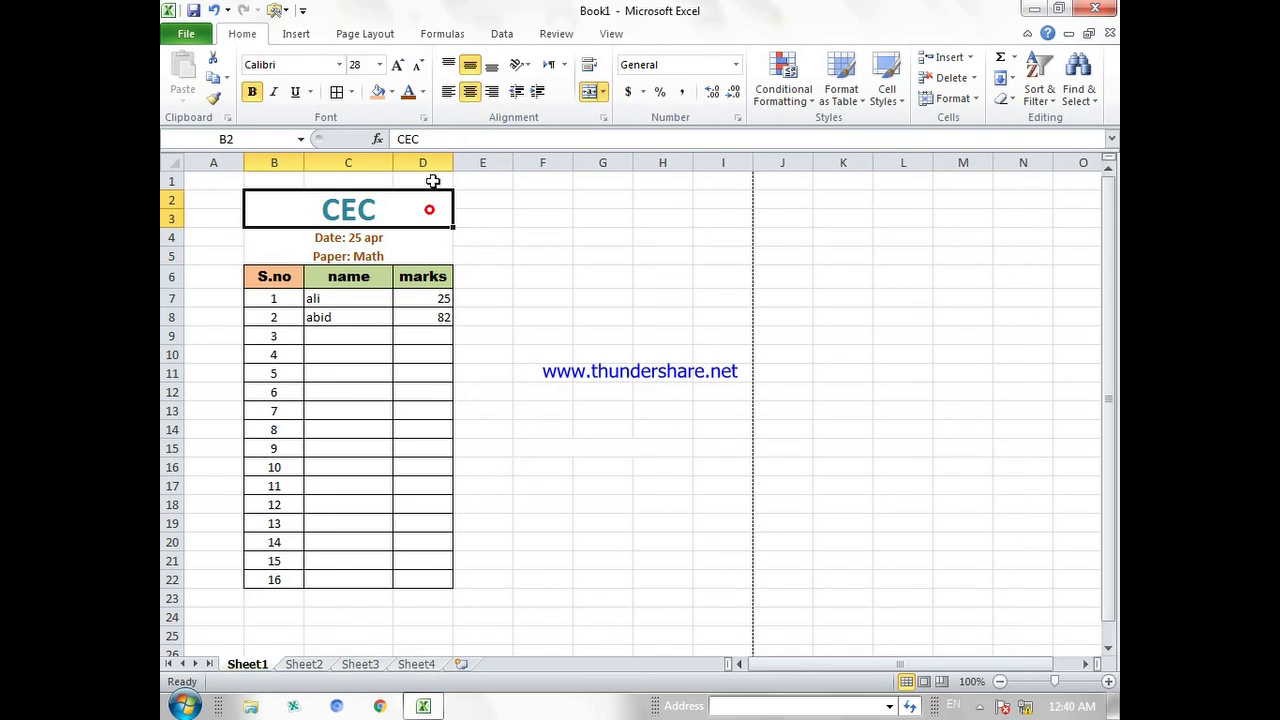
{"action": "left_click", "coordinate": [391, 91]}
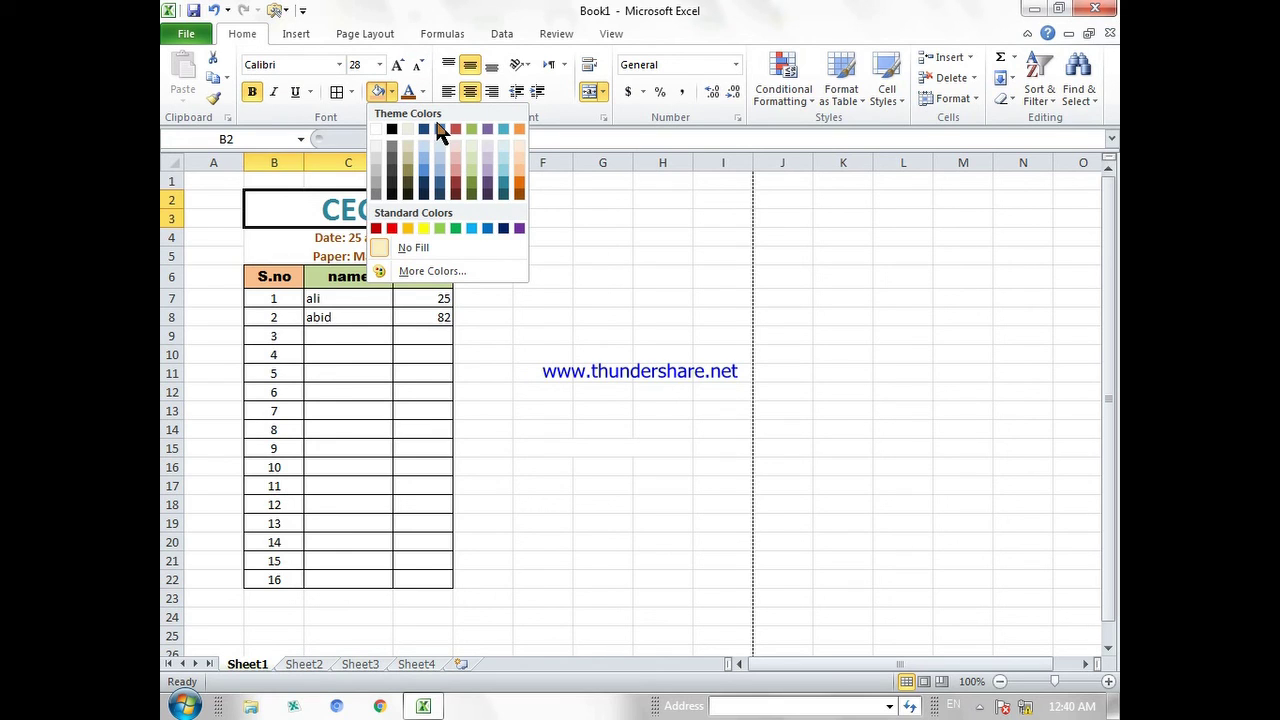
{"action": "left_click", "coordinate": [465, 128]}
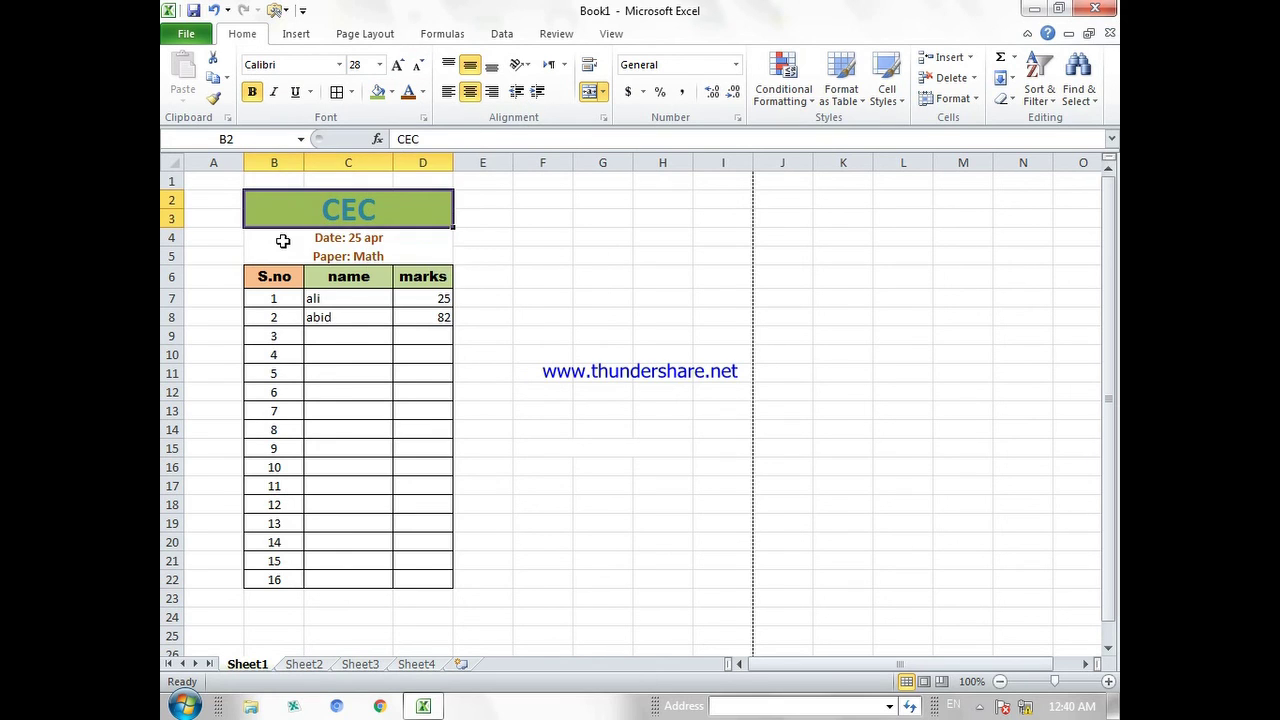
Fill the merged date and paper cell B4 with light blue.
{"action": "left_click_drag", "start_coordinate": [283, 240], "coordinate": [366, 252]}
{"action": "left_click", "coordinate": [391, 91]}
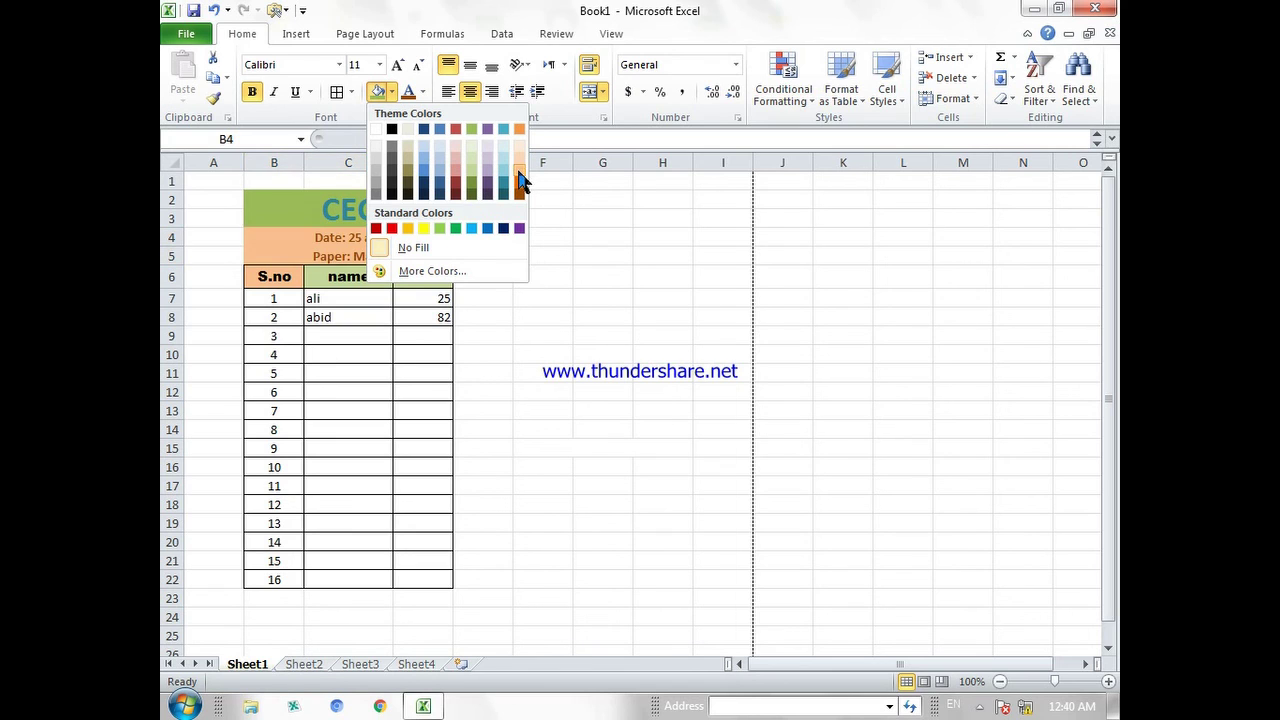
{"action": "left_click", "coordinate": [440, 170]}
{"action": "left_click", "coordinate": [543, 255]}
Apply a thick box border around the title and date block B2:D5.
{"action": "left_click_drag", "start_coordinate": [266, 209], "coordinate": [278, 233]}
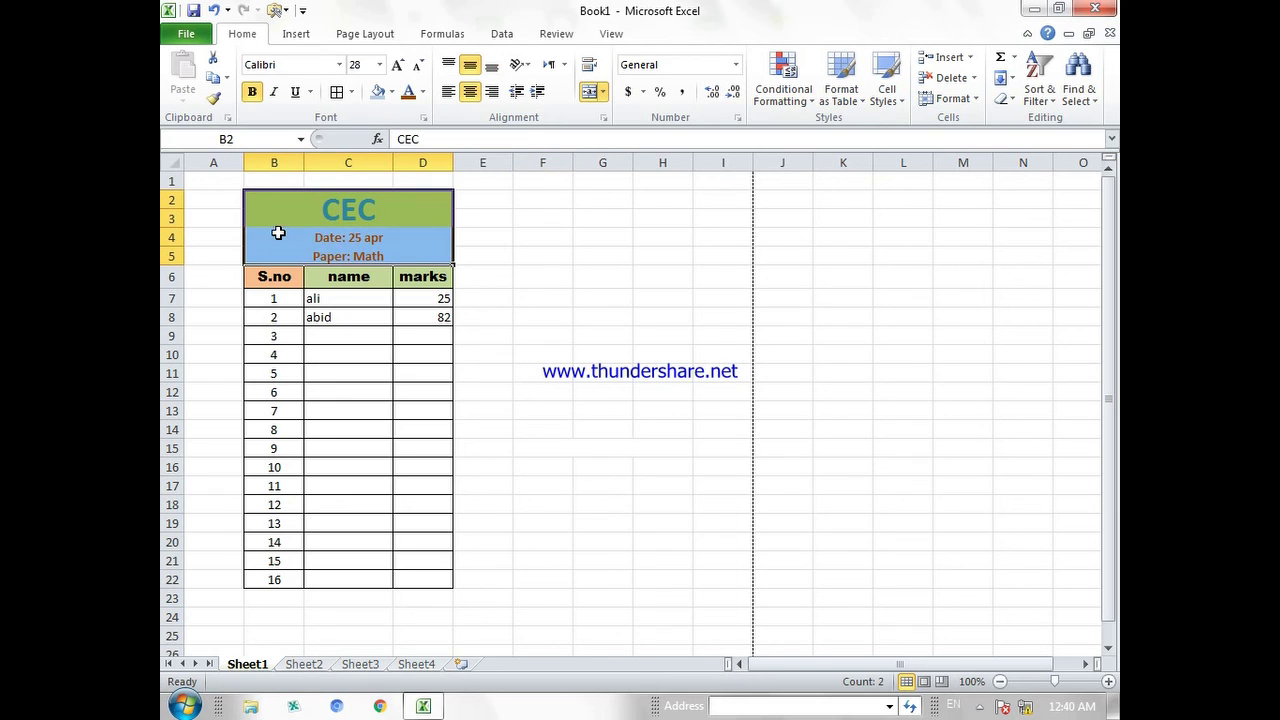
{"action": "left_click", "coordinate": [351, 92]}
{"action": "left_click", "coordinate": [390, 282]}
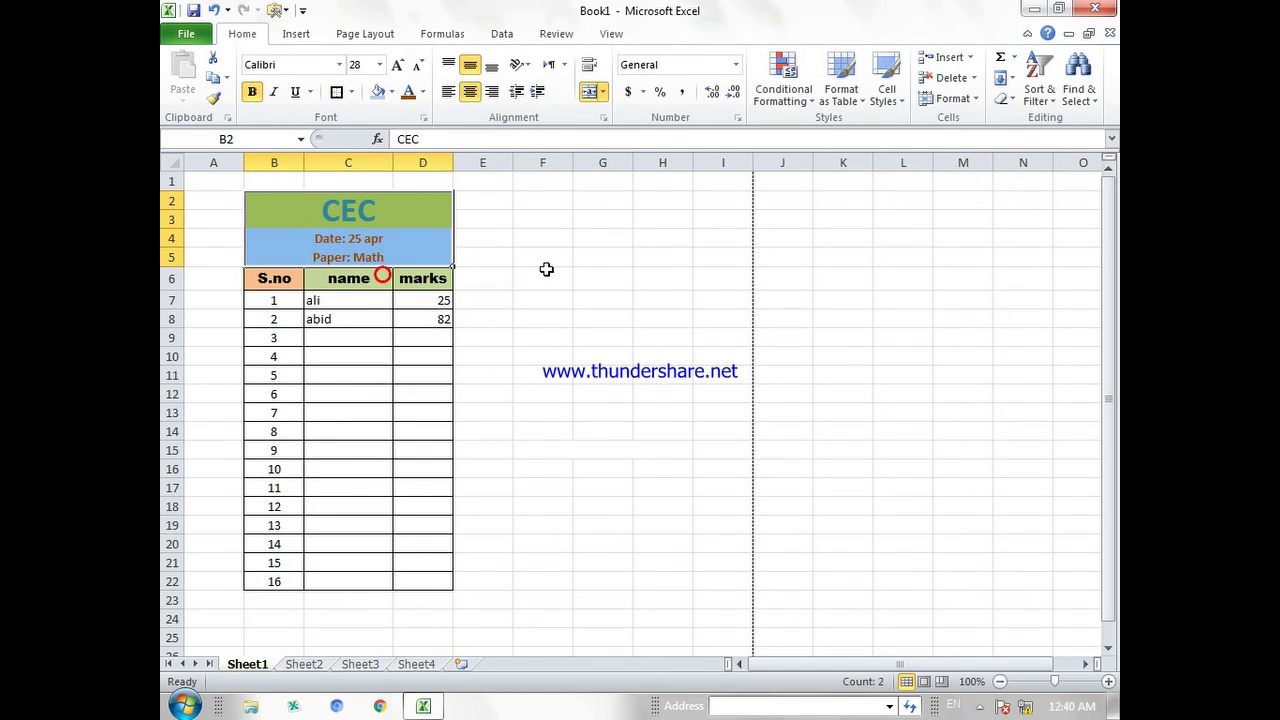
{"action": "left_click", "coordinate": [551, 272]}
{"action": "left_click", "coordinate": [585, 433]}
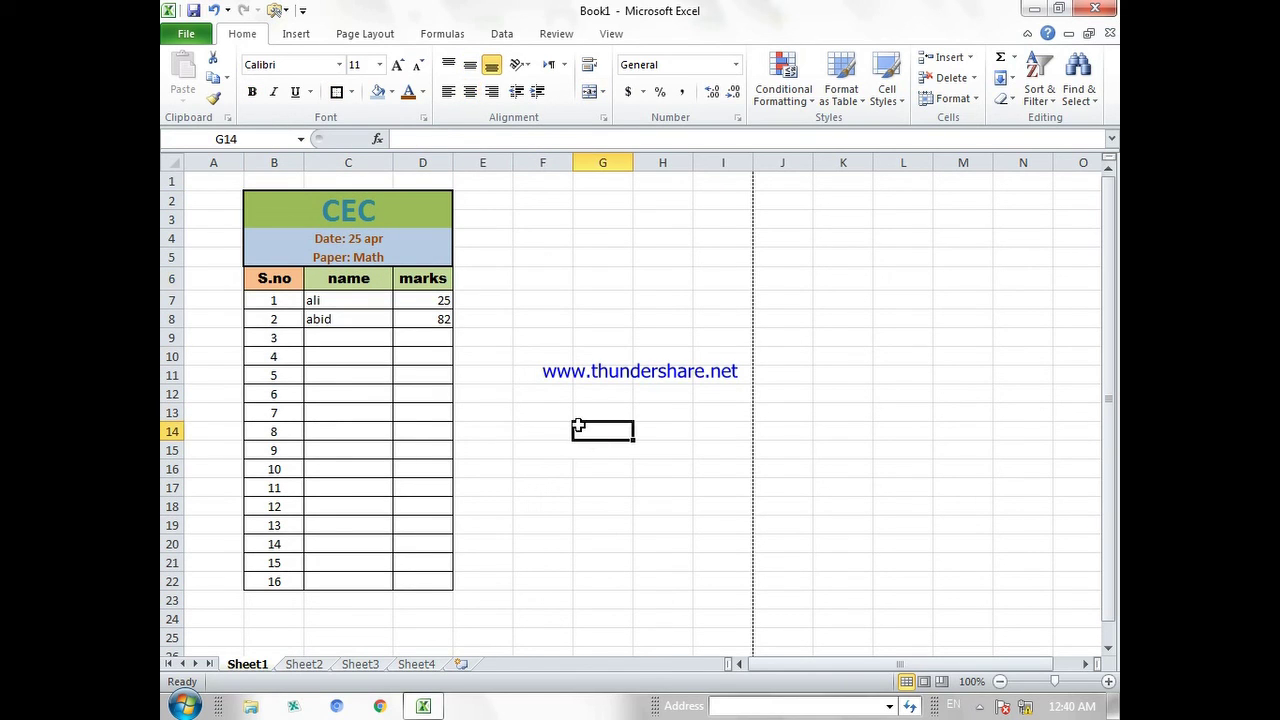